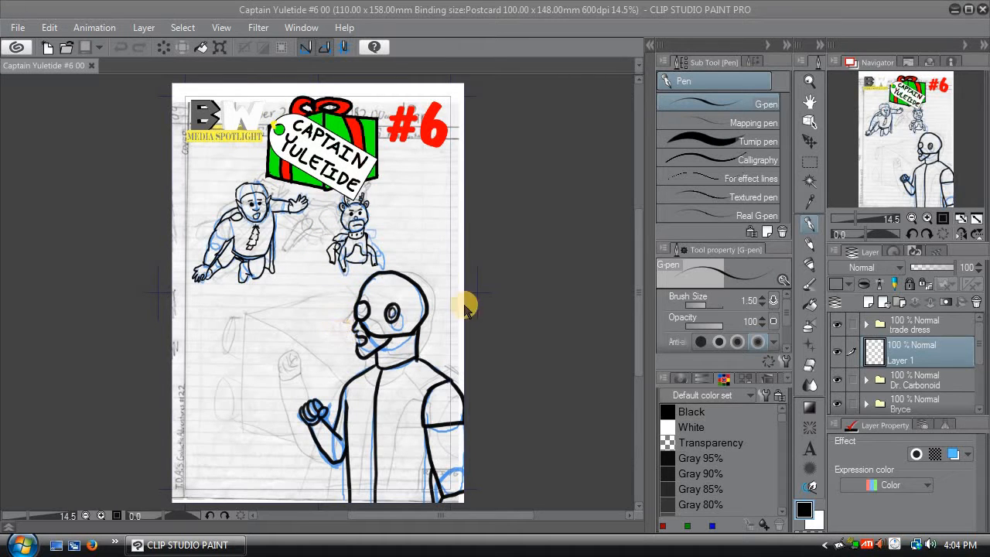
# Step: Open the Dr. Carbonoid layer folder and collapse the underdraw subfolder inside it
pyautogui.click(981, 340)
pyautogui.moveTo(980, 341); pyautogui.dragTo(979, 369)
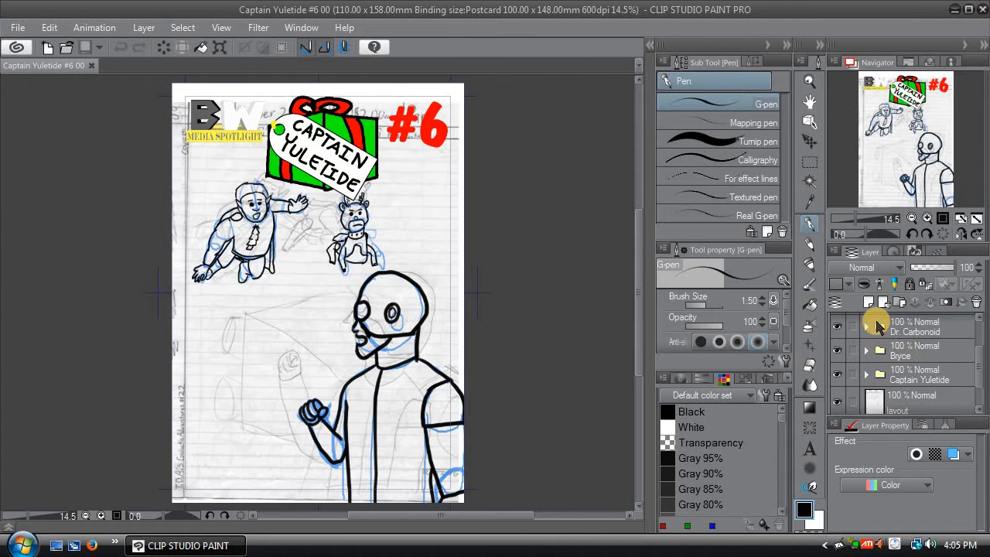
pyautogui.click(867, 328)
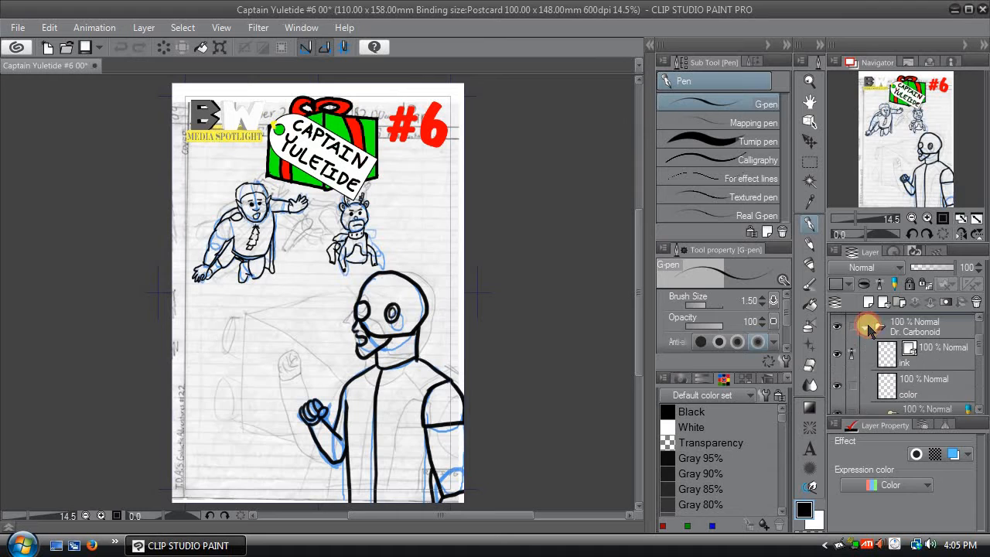
pyautogui.click(977, 345)
pyautogui.moveTo(977, 343); pyautogui.dragTo(980, 355)
pyautogui.scroll(-1, 949, 347)
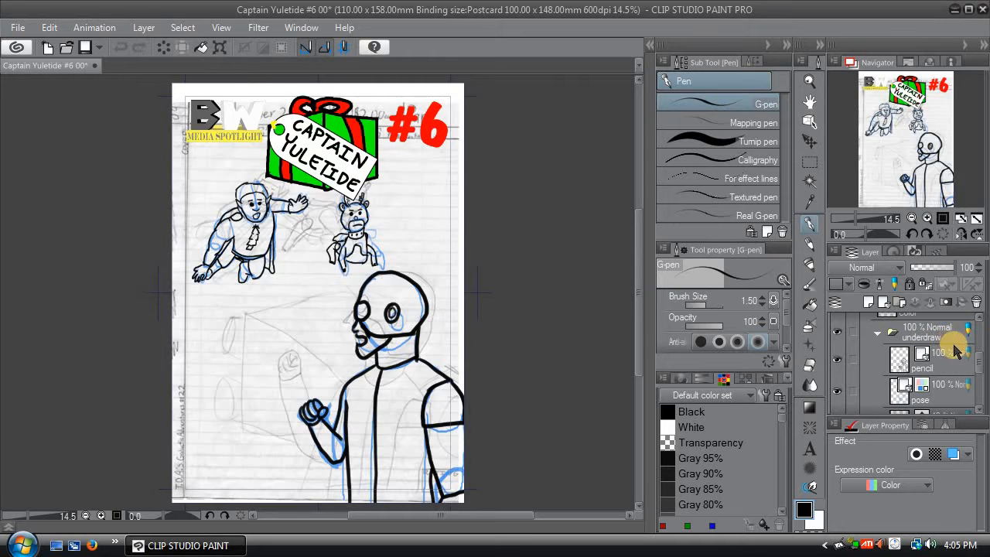
pyautogui.click(879, 334)
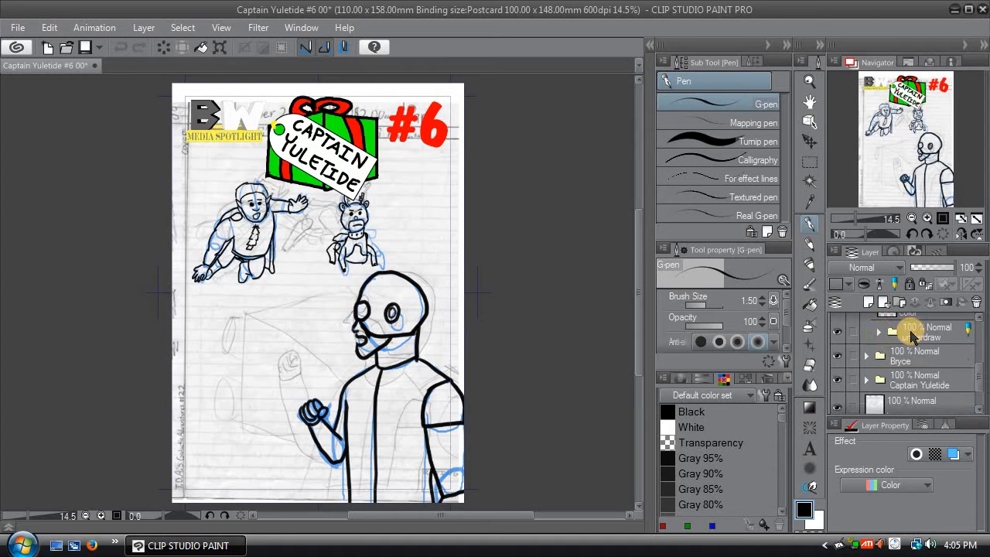
# Step: Try switching the draft layer setting of the underdraw folder off and on while reviewing the layers inside
pyautogui.click(950, 330)
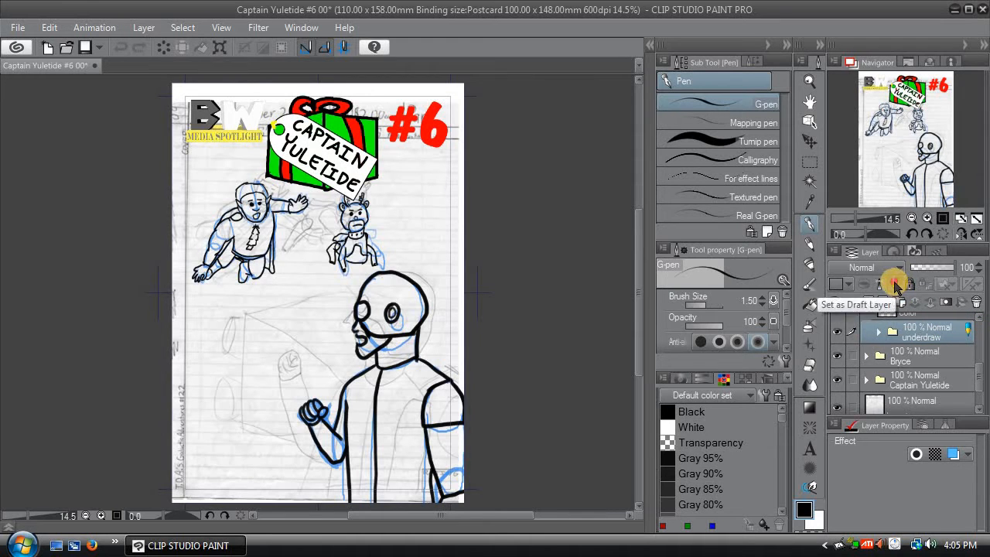
pyautogui.click(895, 285)
pyautogui.click(878, 331)
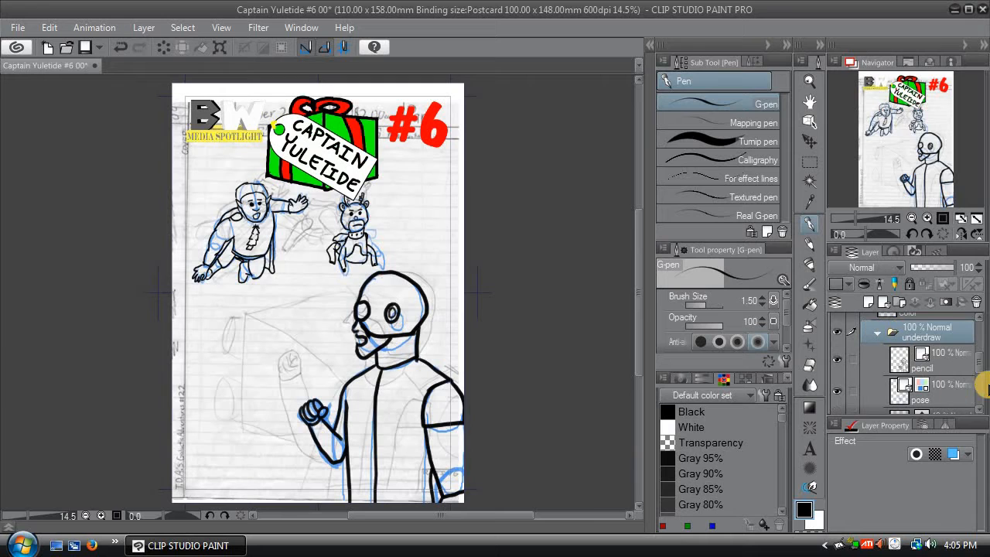
pyautogui.scroll(-2, 981, 378)
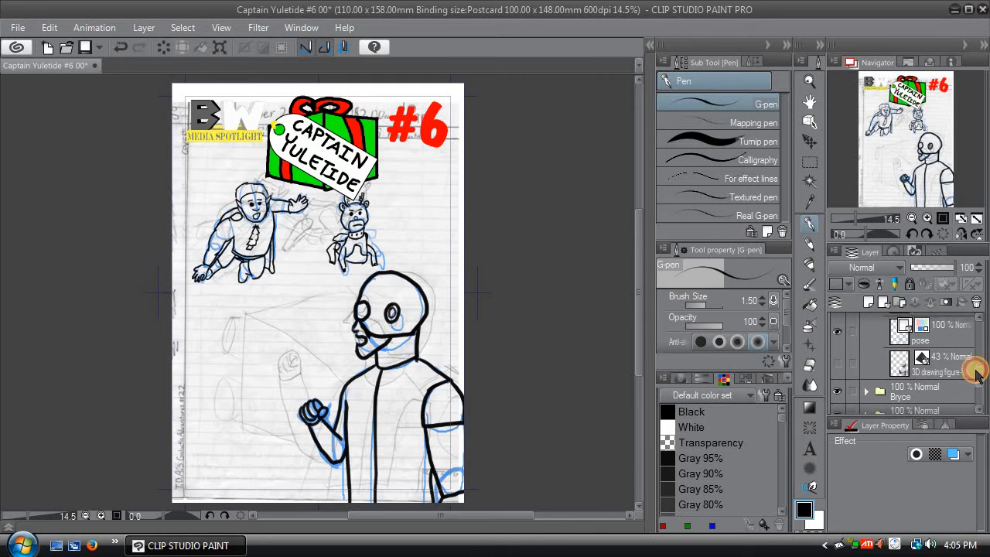
pyautogui.scroll(2, 976, 375)
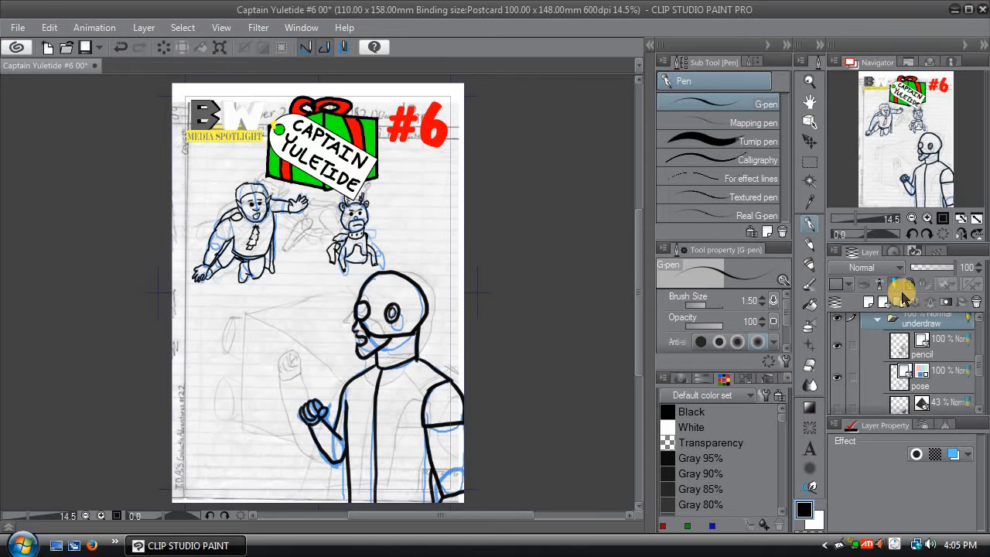
pyautogui.scroll(-1, 977, 358)
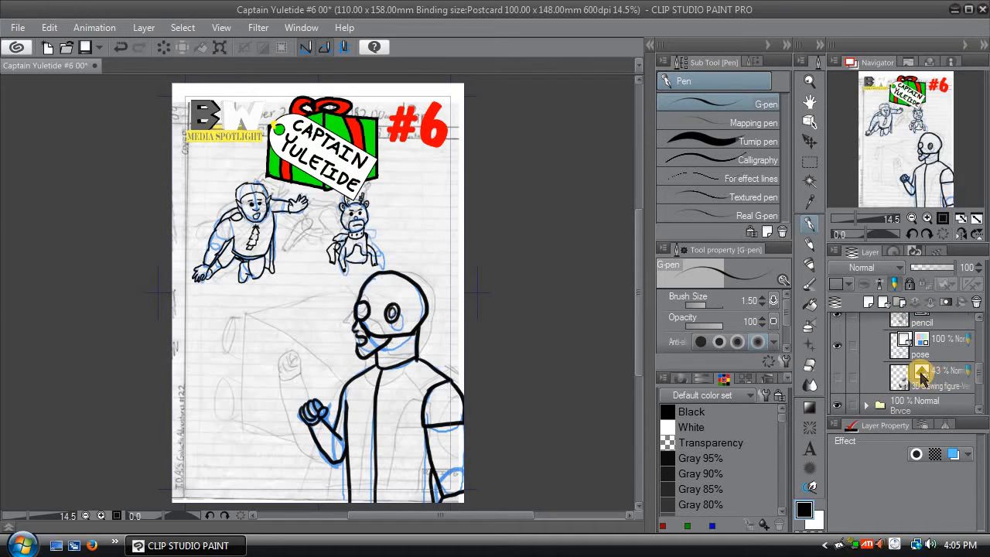
# Step: Select the 3D drawing figure layer briefly and return to the underdraw folder as the active layer
pyautogui.click(920, 375)
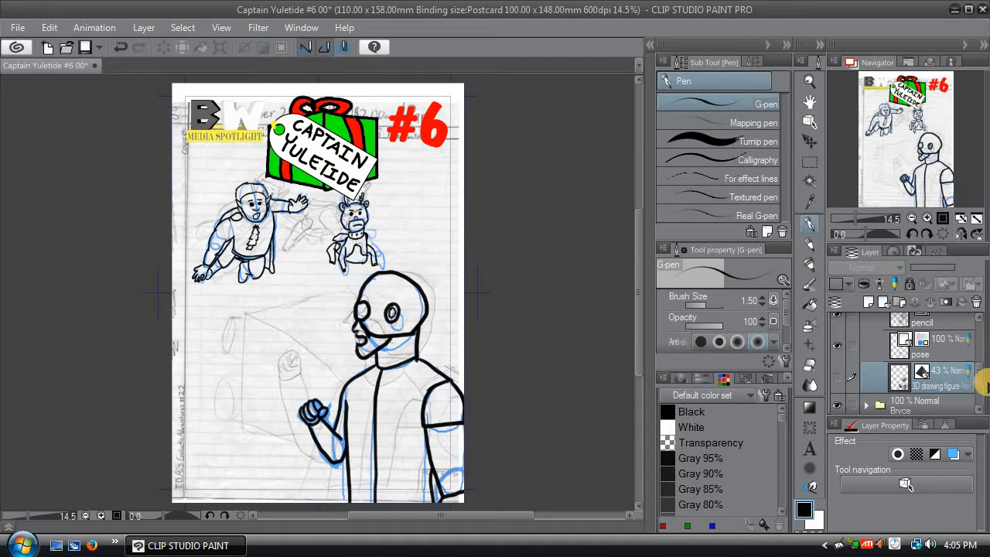
pyautogui.moveTo(979, 374); pyautogui.dragTo(972, 343)
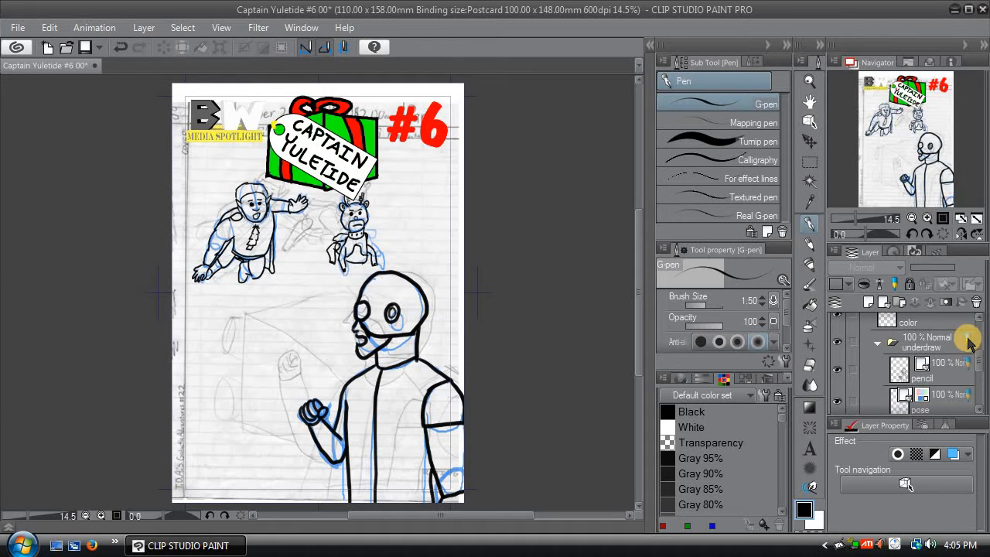
pyautogui.click(967, 341)
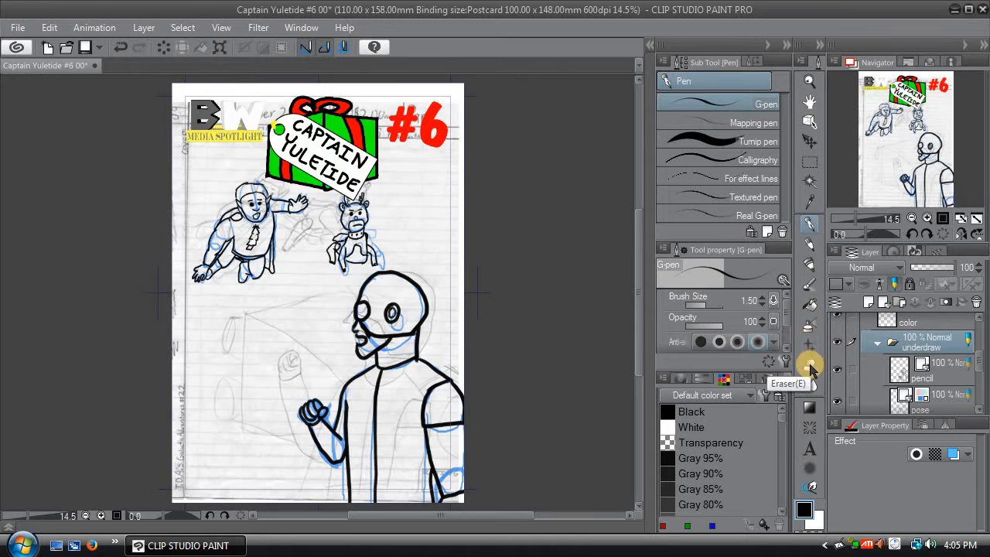
# Step: Switch to the Move layer tool and turn the underdraw folder's visibility off and back on
pyautogui.click(809, 141)
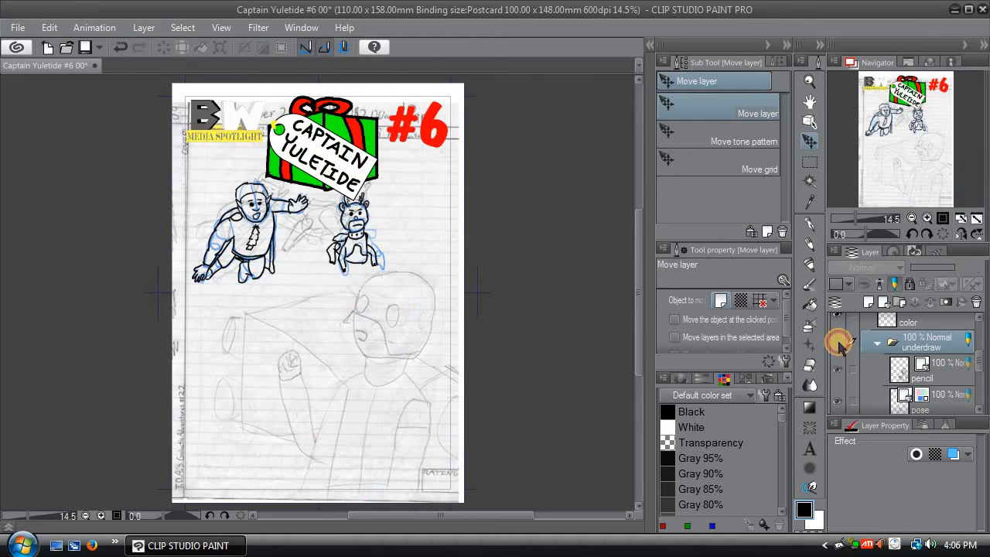
pyautogui.click(837, 342)
pyautogui.click(838, 342)
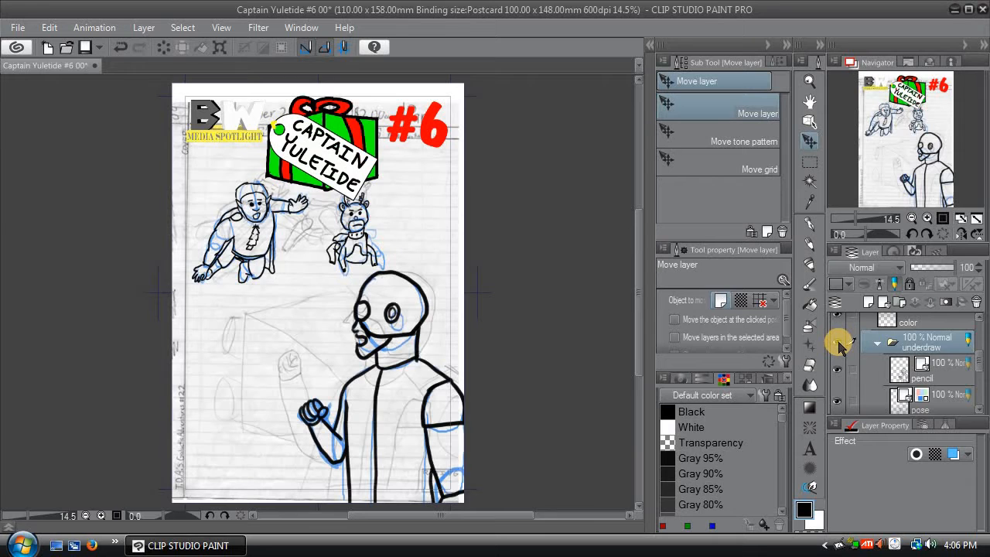
# Step: Try the White swatch of the default color set and return to Black
pyautogui.click(680, 427)
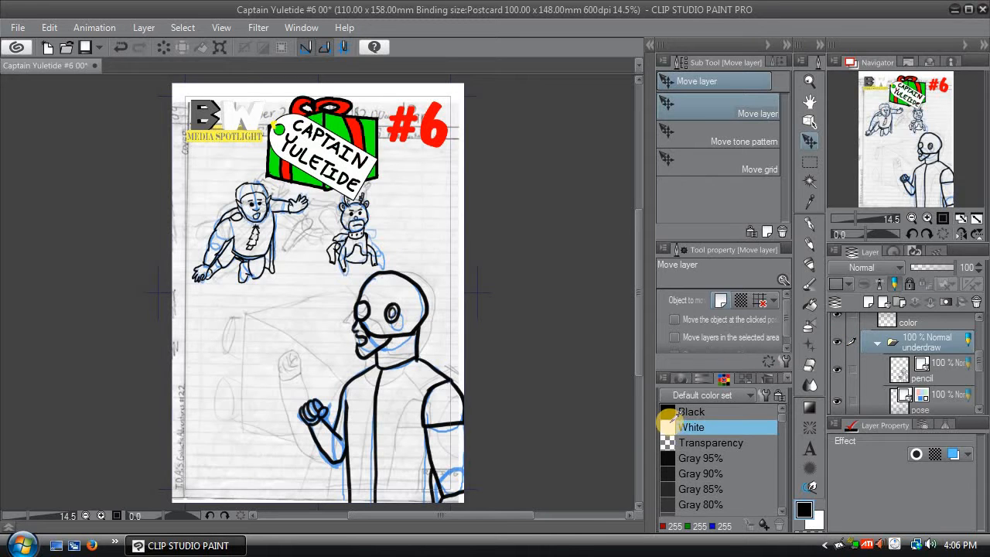
pyautogui.click(723, 411)
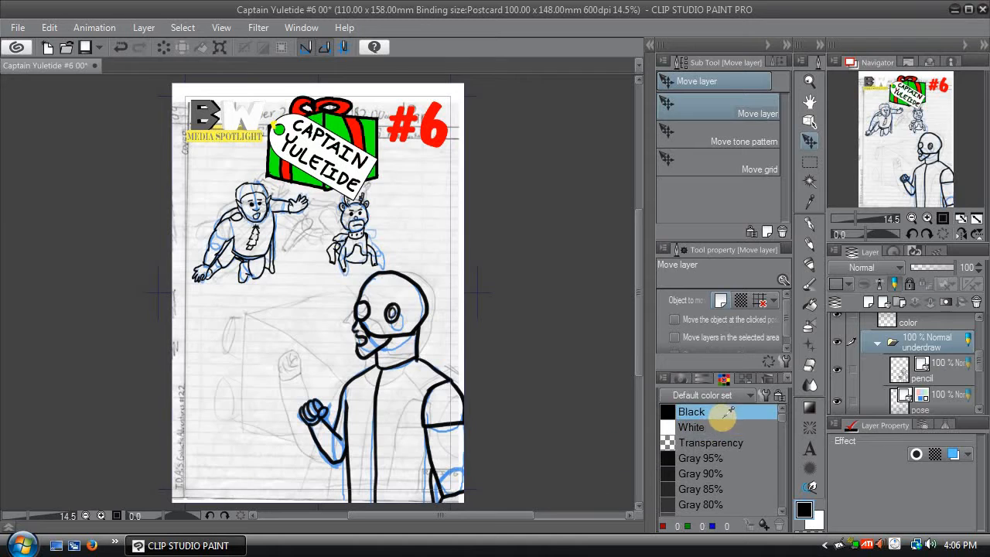
pyautogui.click(715, 427)
pyautogui.click(724, 411)
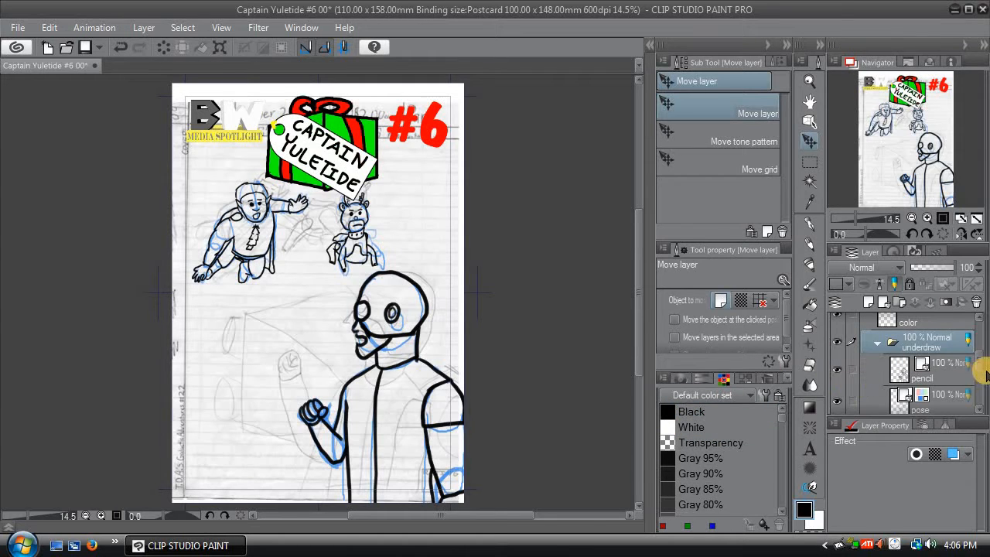
# Step: Collapse the underdraw folder, try locking it as a whole and release the lock again
pyautogui.scroll(-1, 976, 374)
pyautogui.scroll(-1, 976, 373)
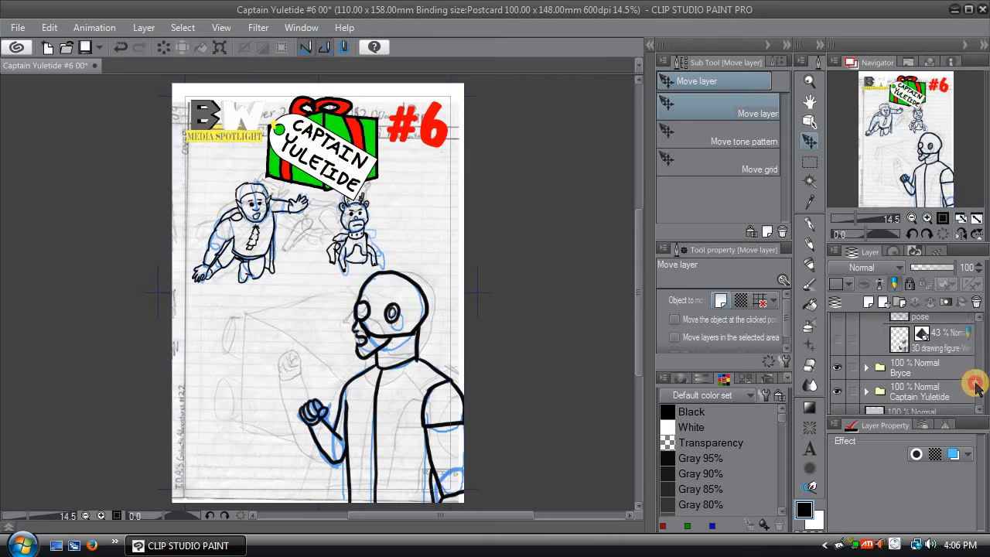
pyautogui.scroll(1, 979, 372)
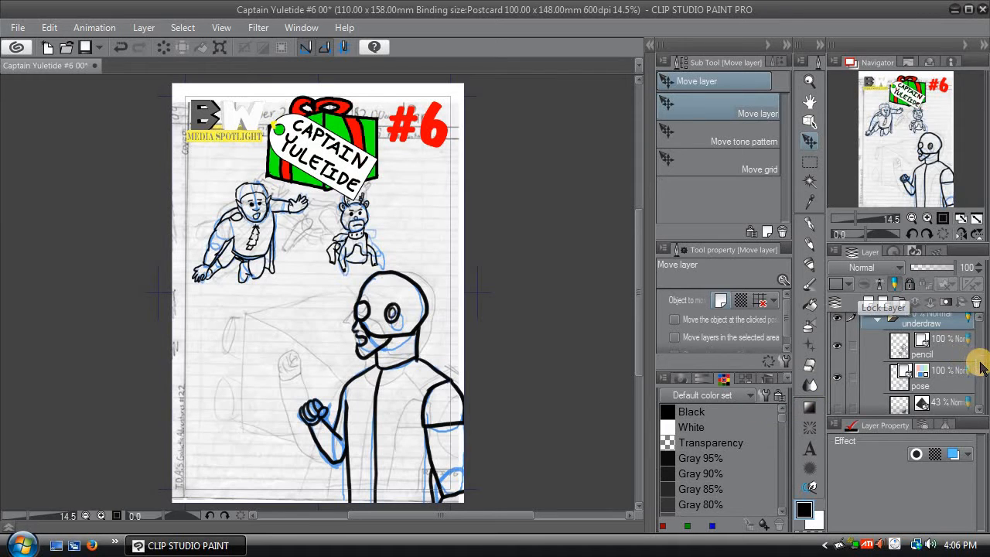
pyautogui.scroll(2, 978, 367)
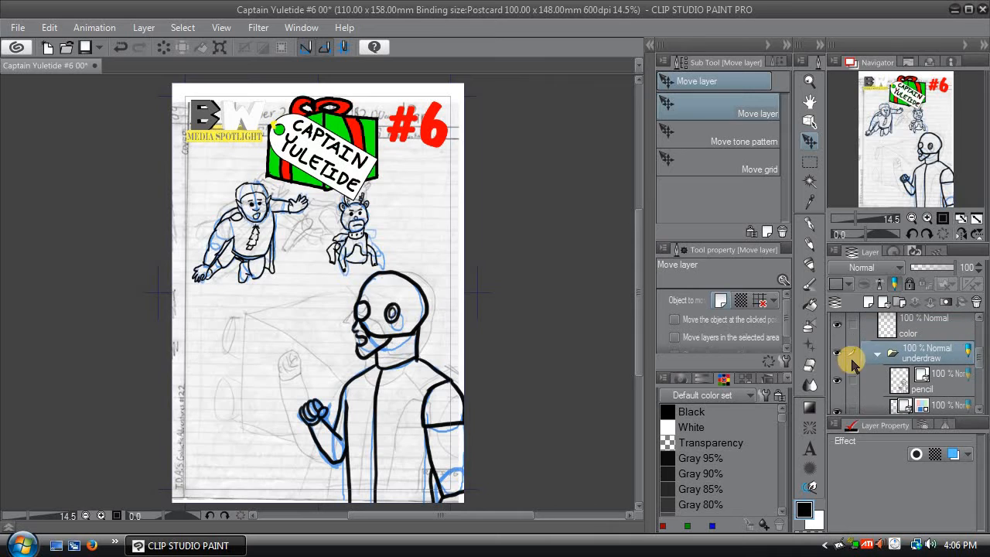
pyautogui.click(878, 354)
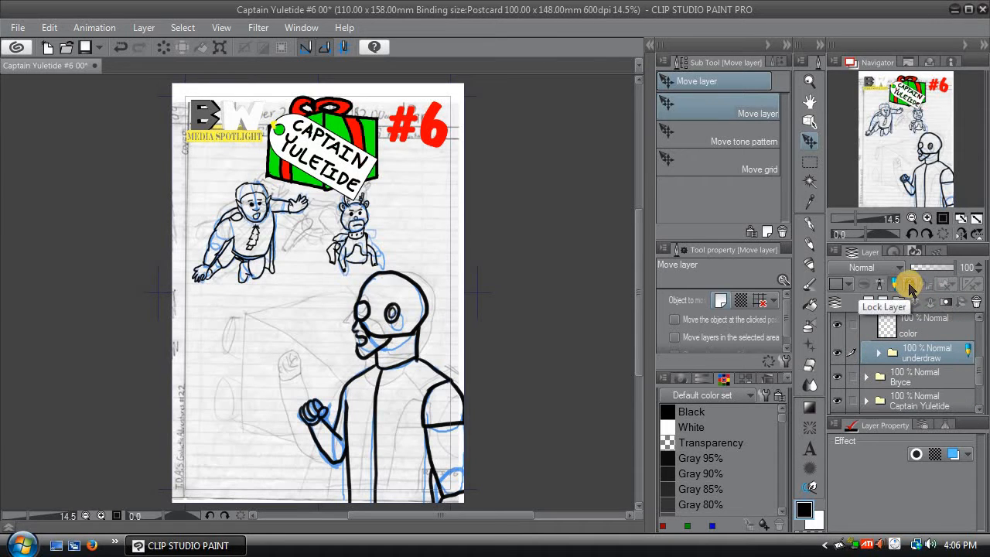
pyautogui.click(910, 286)
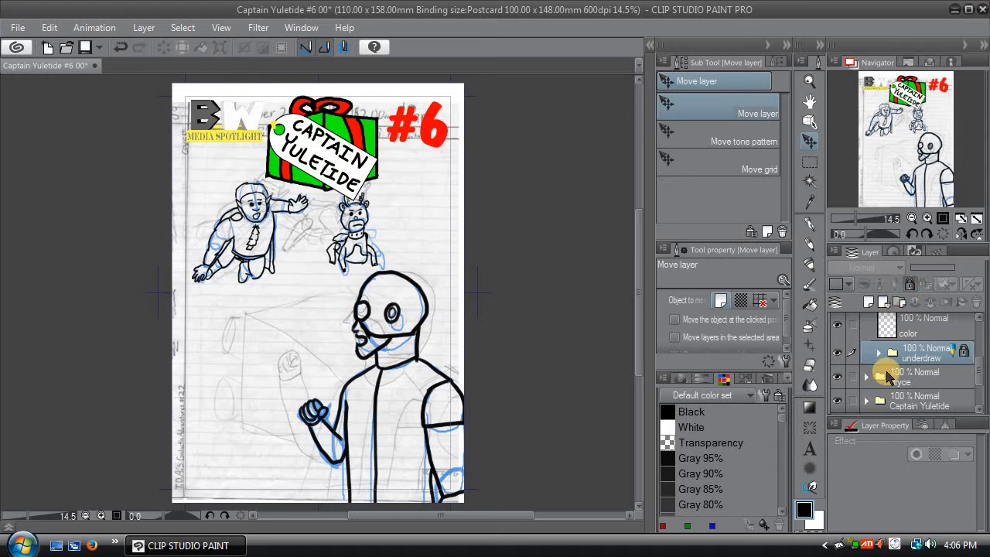
pyautogui.moveTo(980, 368)
pyautogui.mouseDown()
pyautogui.moveTo(979, 356)
pyautogui.moveTo(979, 369)
pyautogui.mouseUp()
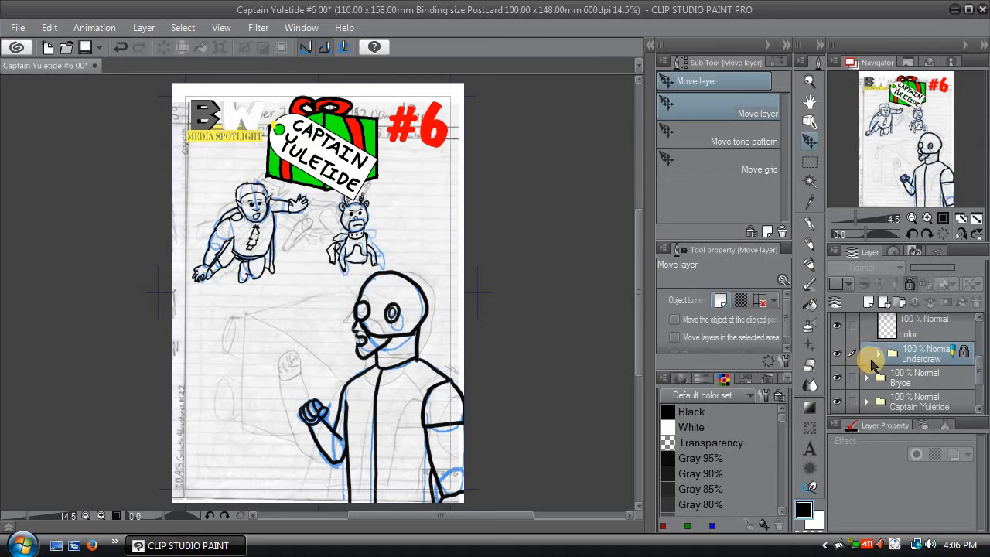
pyautogui.click(909, 284)
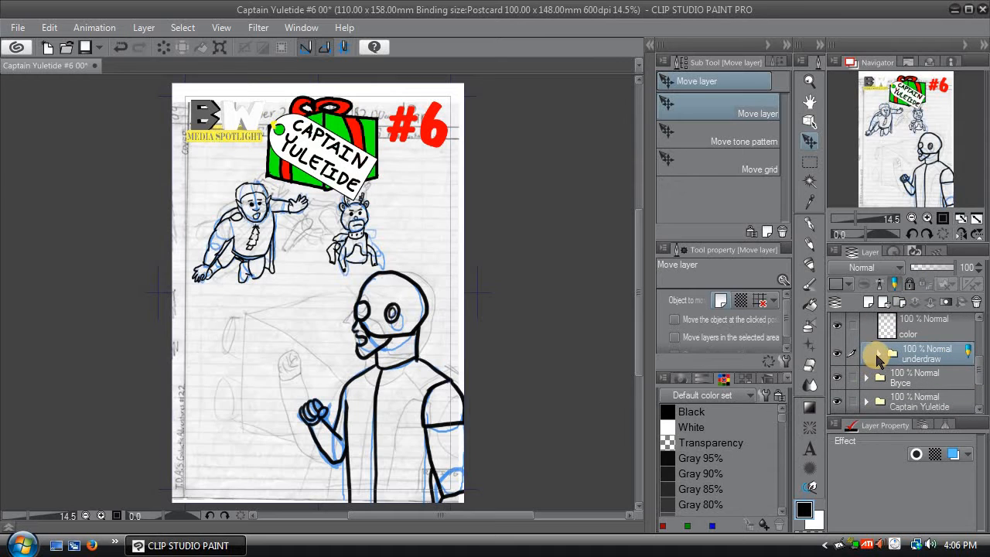
# Step: Turn on the blue layer color for the underdraw folder's pencil layer and set the pose layer's opacity to 53%
pyautogui.click(877, 354)
pyautogui.moveTo(980, 348); pyautogui.dragTo(980, 357)
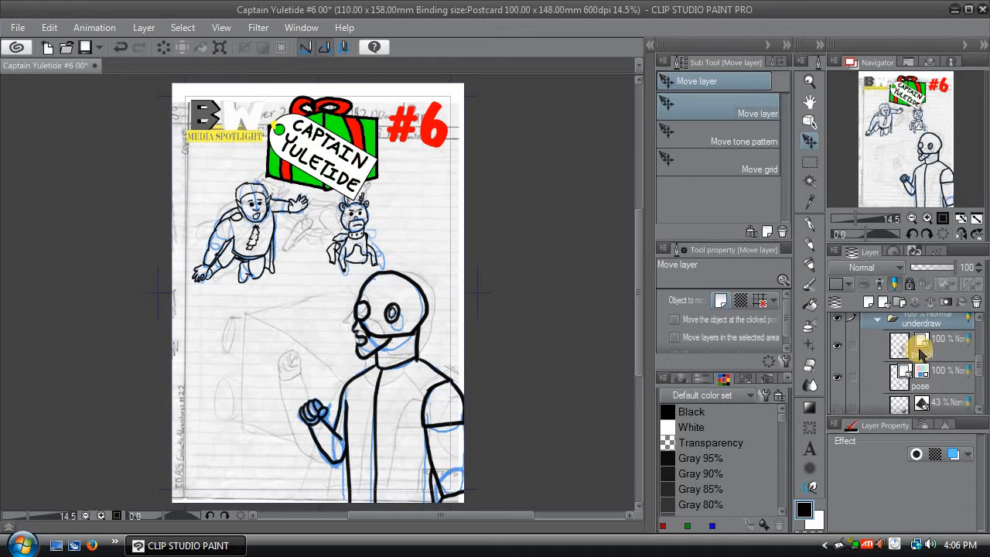
pyautogui.click(918, 358)
pyautogui.click(954, 455)
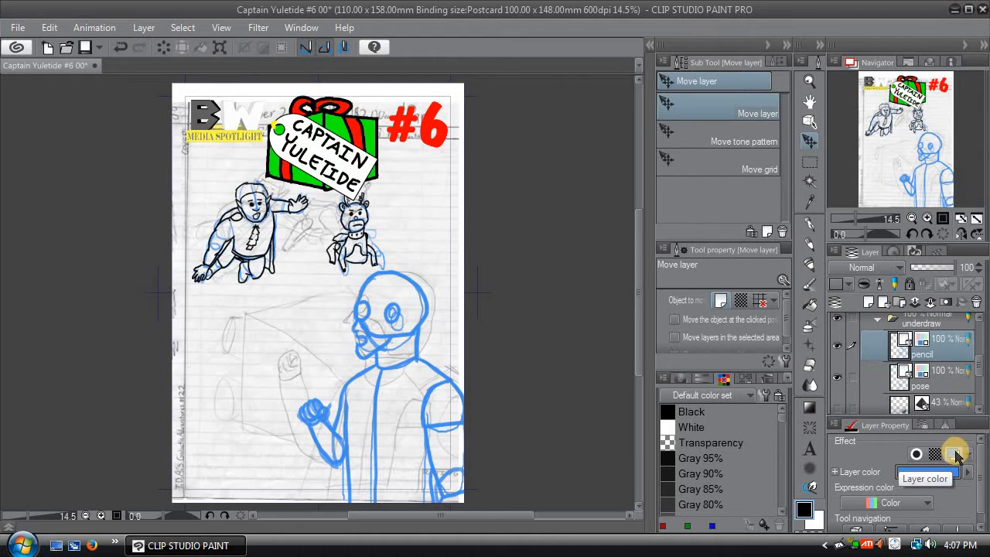
pyautogui.click(942, 375)
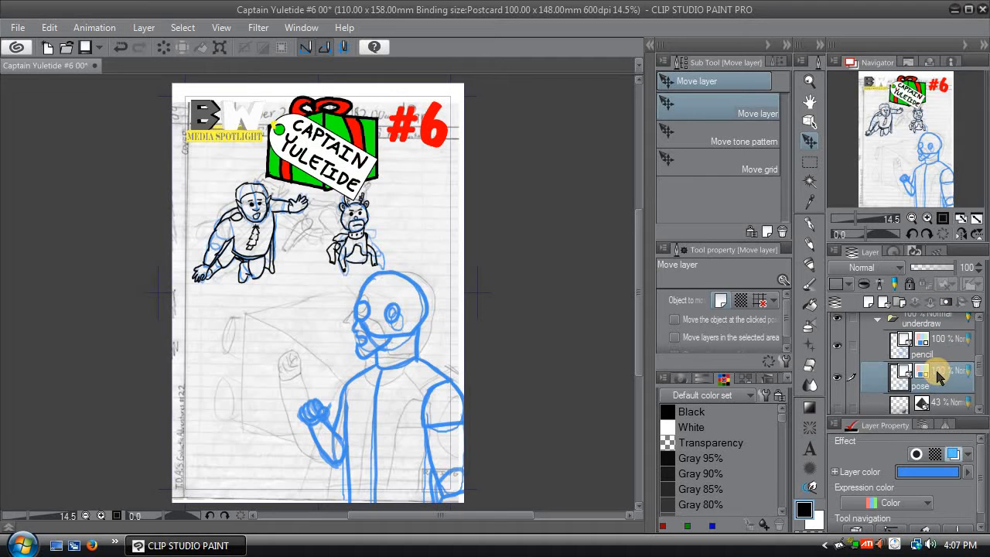
pyautogui.click(934, 268)
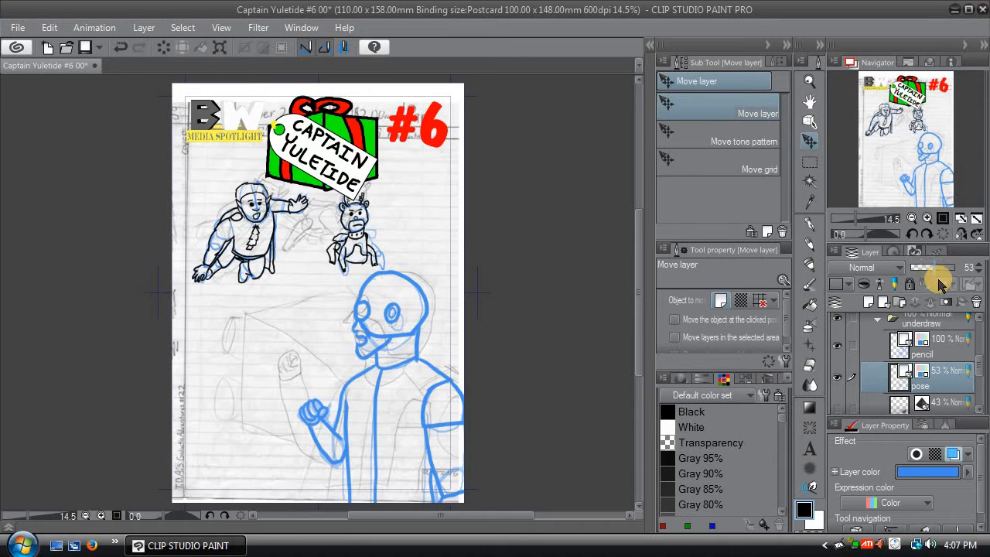
# Step: Show the 3D drawing figure layer temporarily beneath the pose drawing and hide it again
pyautogui.scroll(-1, 981, 372)
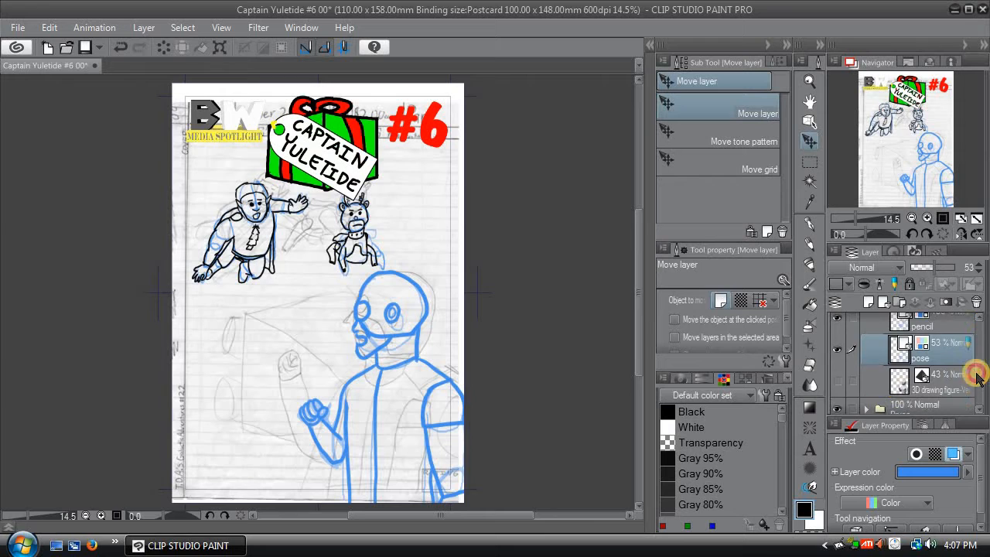
pyautogui.click(840, 367)
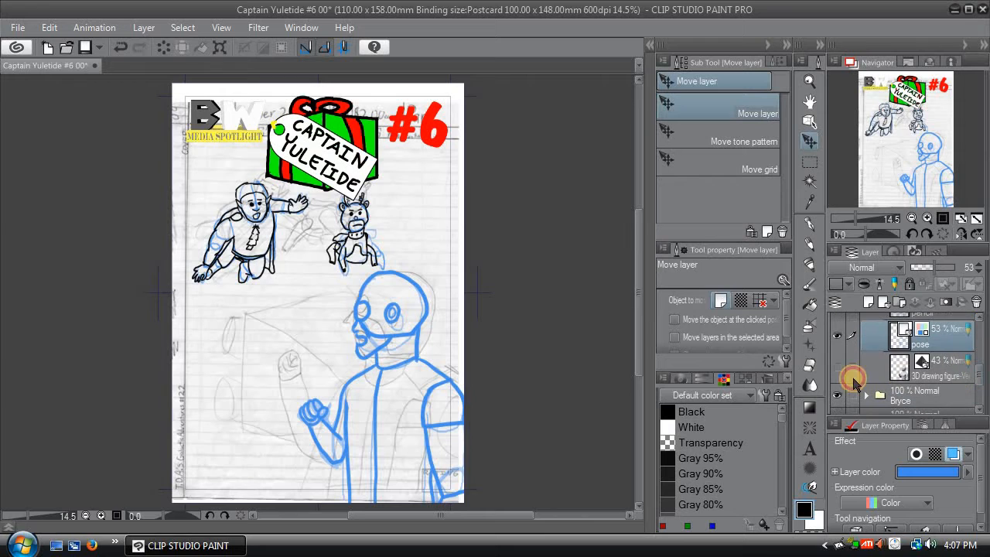
pyautogui.click(924, 371)
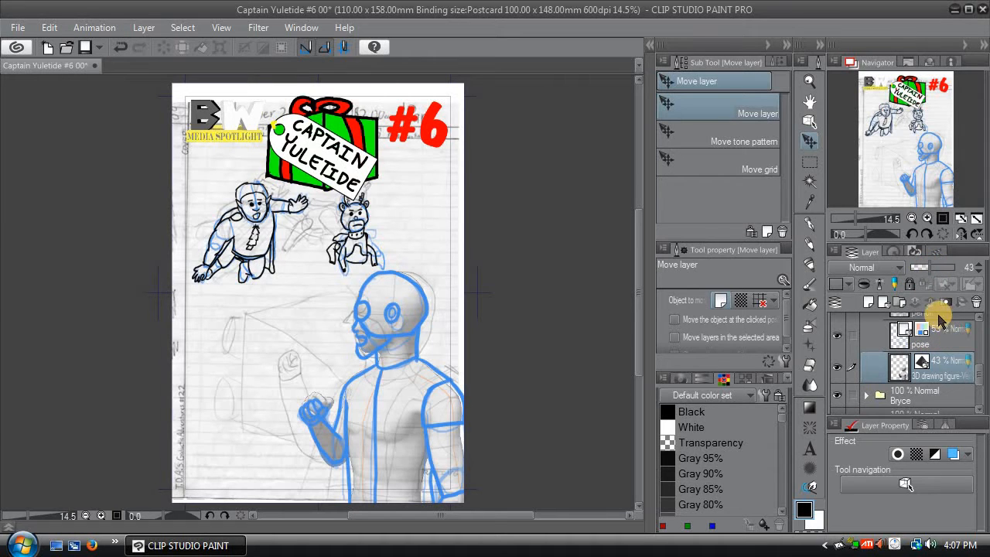
pyautogui.click(837, 366)
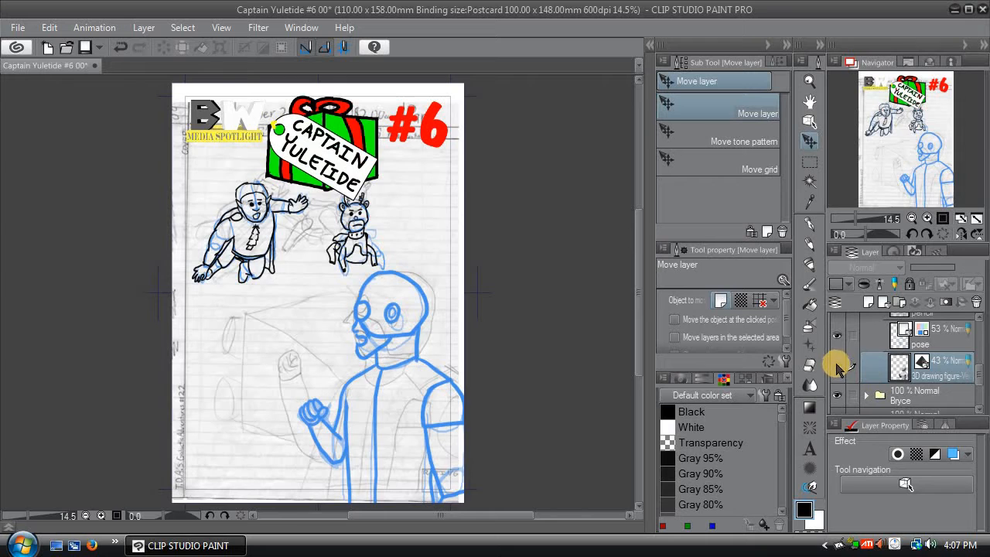
# Step: Make the pencil layer in the underdraw folder the active layer
pyautogui.click(936, 334)
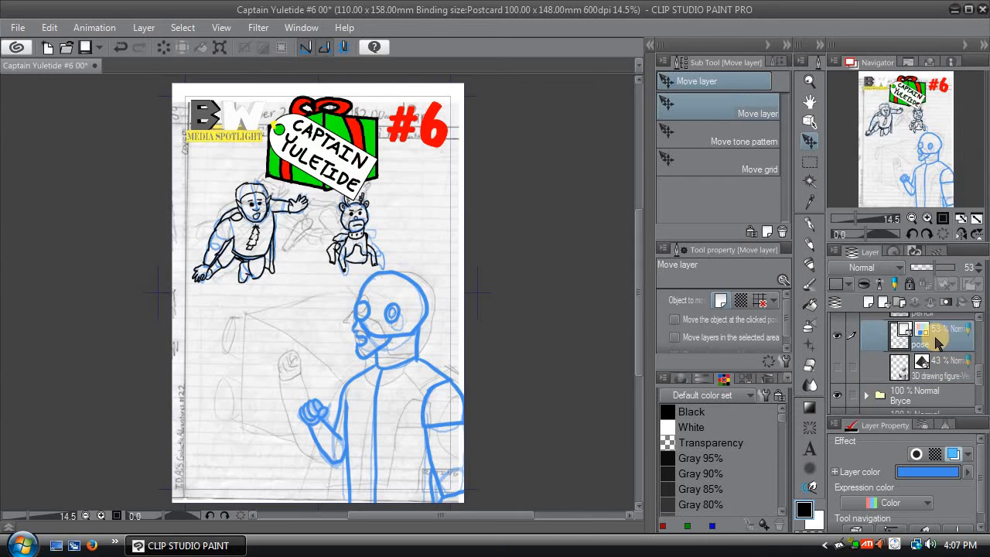
pyautogui.scroll(2, 977, 364)
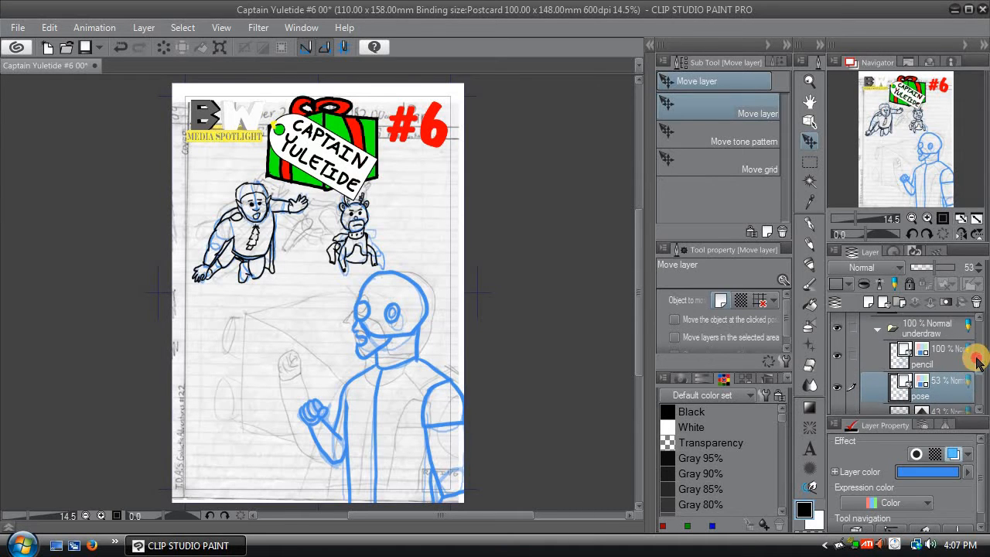
pyautogui.moveTo(976, 359); pyautogui.dragTo(975, 354)
pyautogui.click(918, 364)
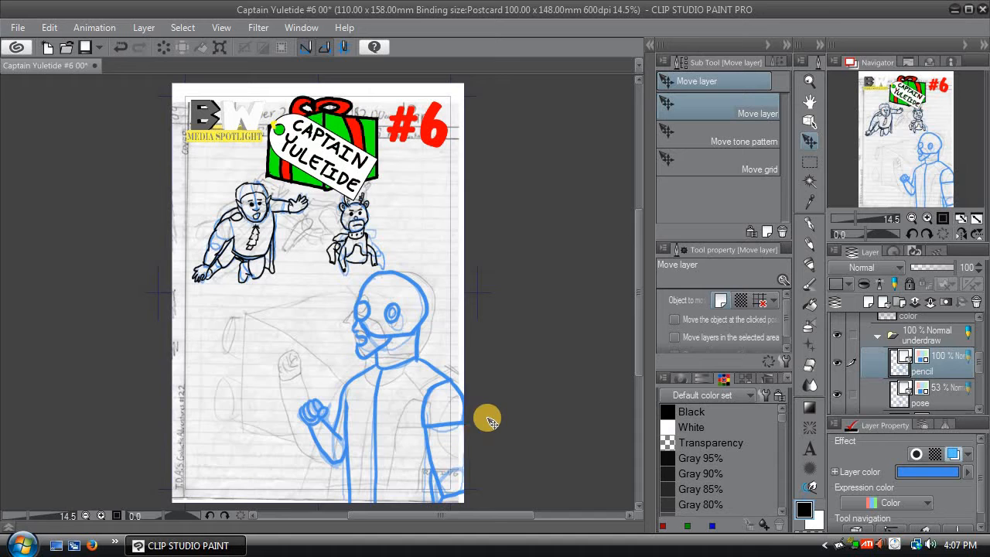
# Step: Collapse the underdraw folder and lower the whole folder's opacity to 60%
pyautogui.click(877, 334)
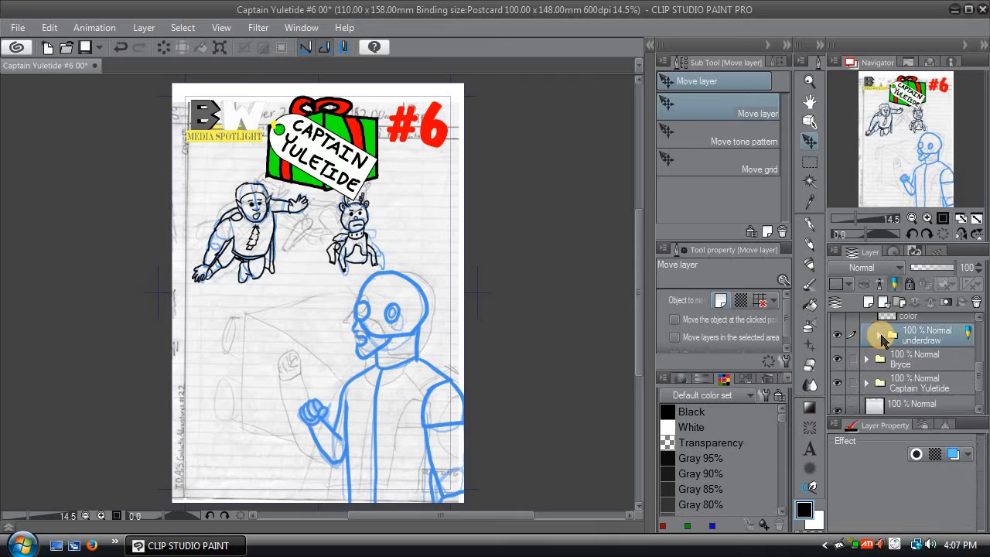
pyautogui.moveTo(956, 272); pyautogui.dragTo(953, 272)
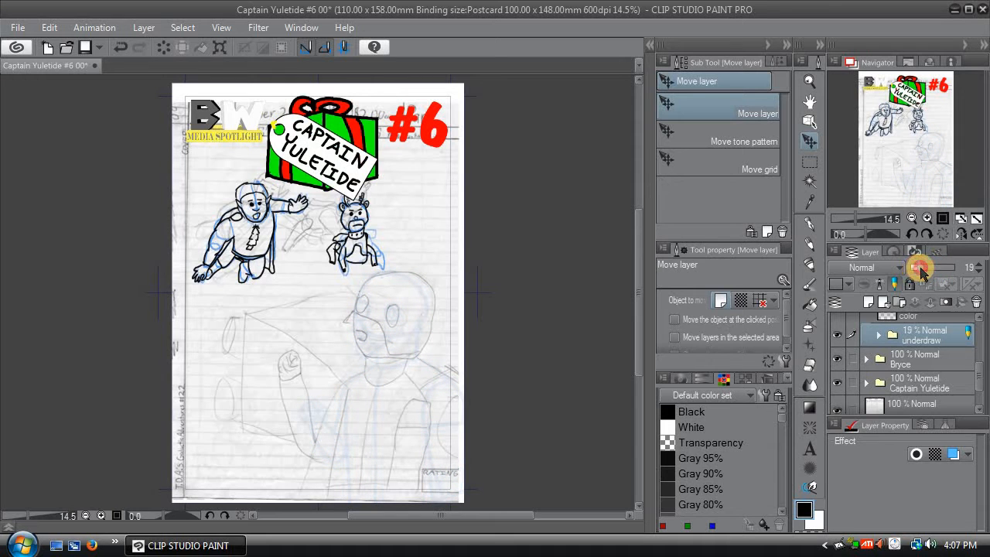
pyautogui.moveTo(920, 271); pyautogui.dragTo(935, 270)
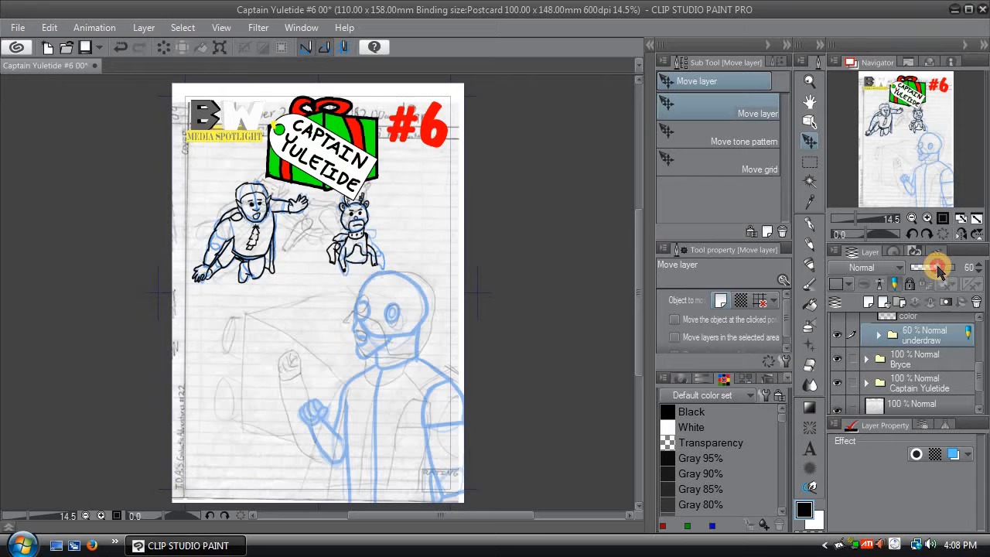
# Step: Expand the underdraw folder, go through its pencil and pose layers, and briefly show and hide the 3D drawing figure layer
pyautogui.click(879, 336)
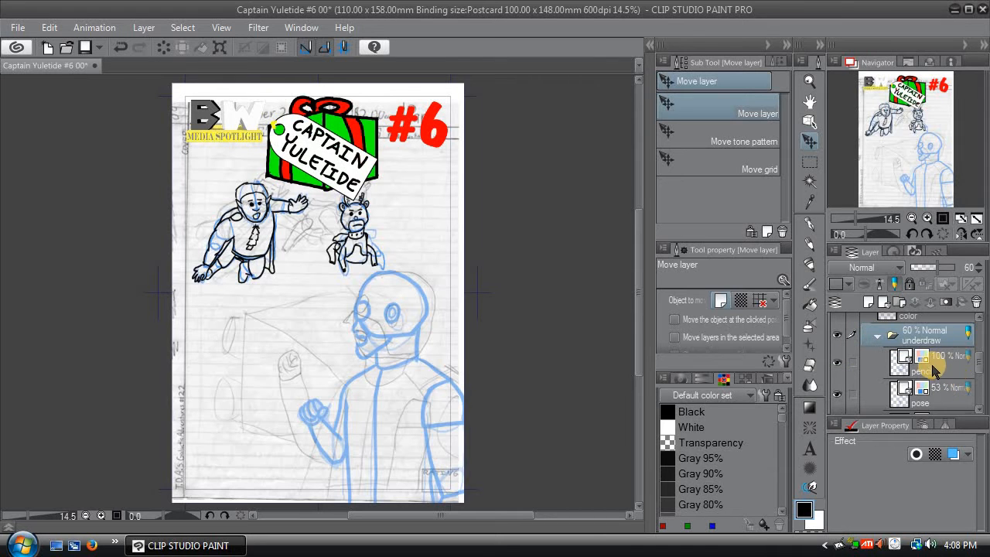
pyautogui.click(932, 370)
pyautogui.click(938, 392)
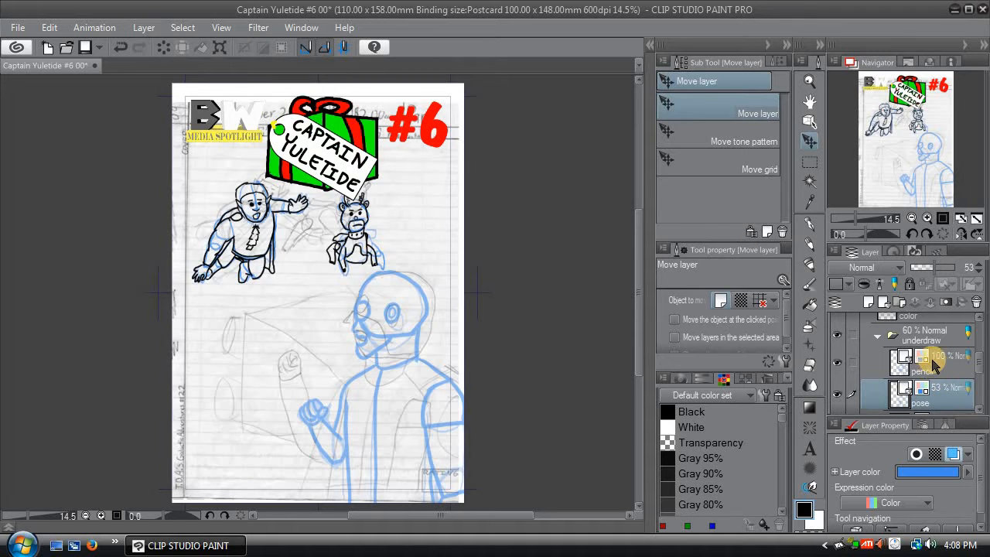
pyautogui.scroll(-2, 976, 358)
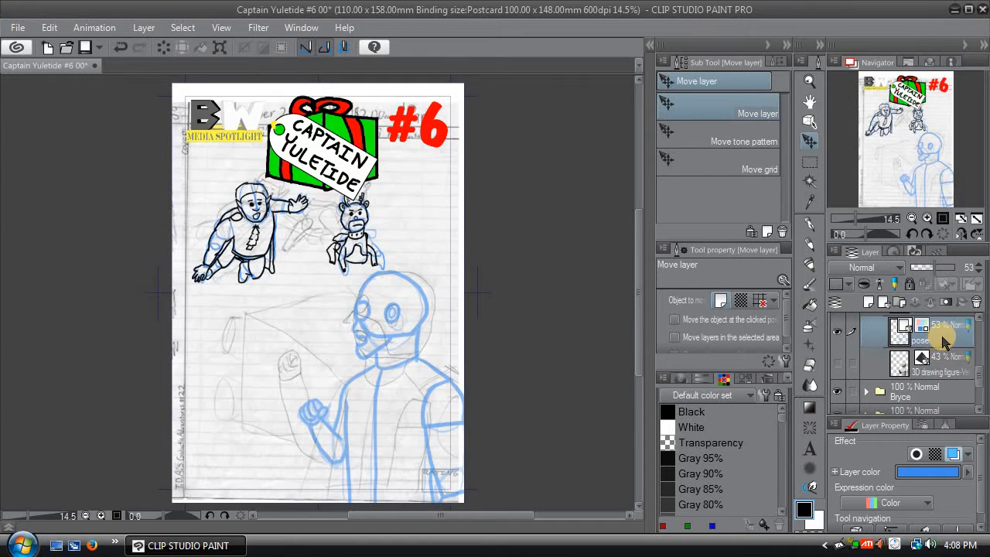
pyautogui.click(838, 364)
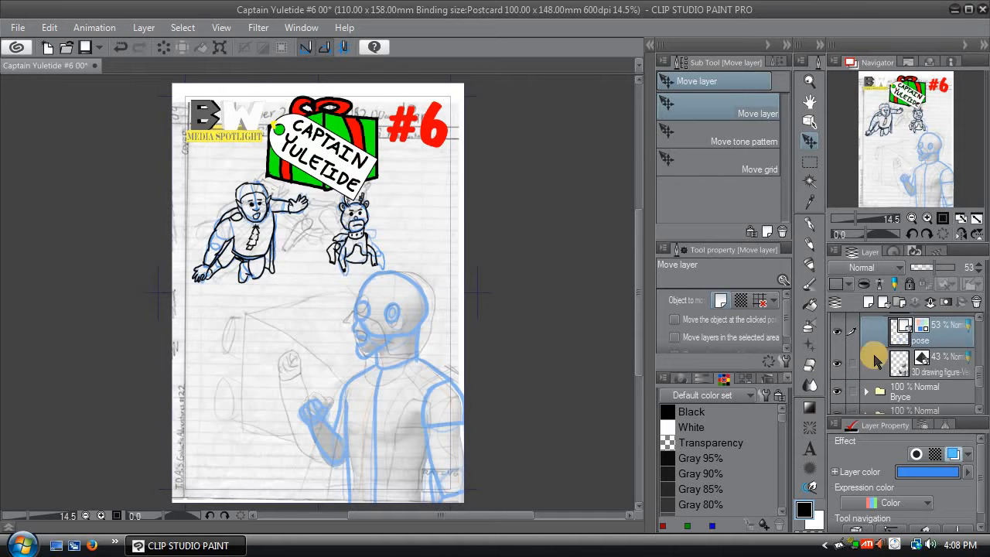
pyautogui.click(838, 364)
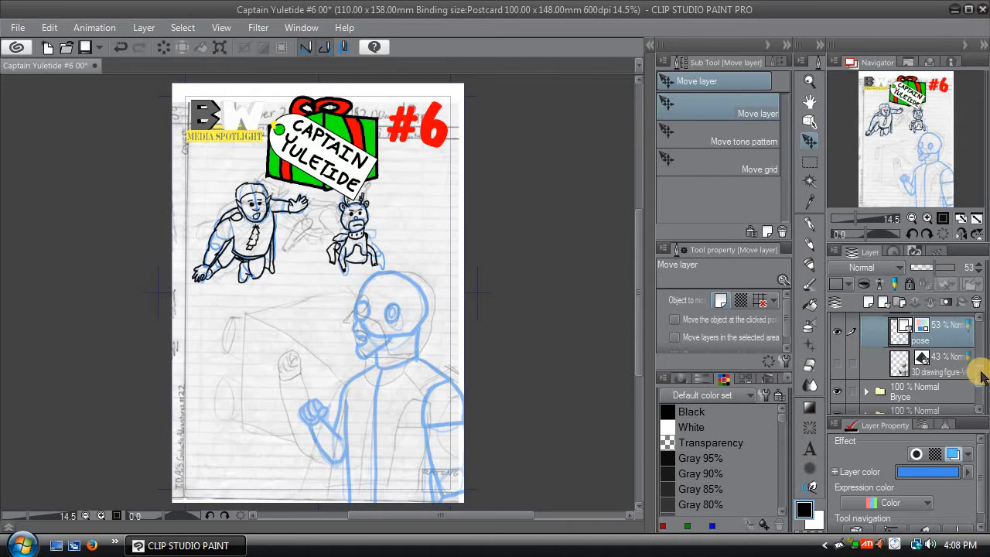
# Step: Collapse the underdraw folder and make the ink layer in the Dr. Carbonoid folder active
pyautogui.moveTo(979, 372); pyautogui.dragTo(980, 352)
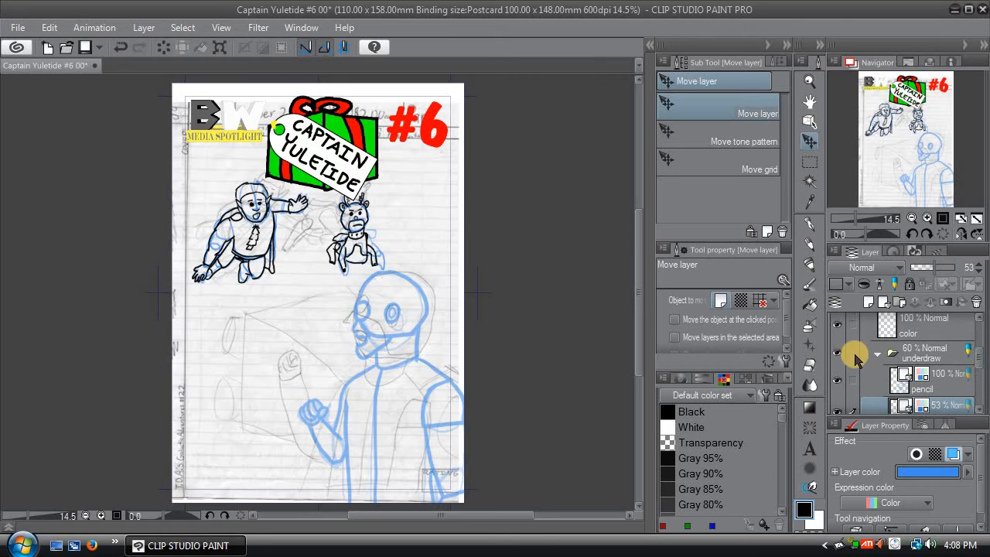
pyautogui.click(880, 352)
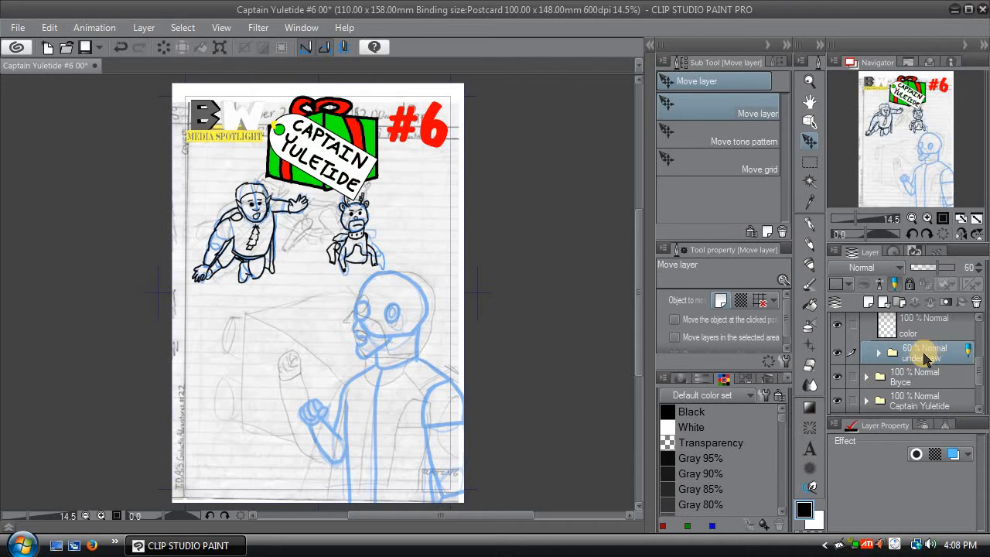
pyautogui.moveTo(981, 369); pyautogui.dragTo(981, 343)
pyautogui.click(928, 357)
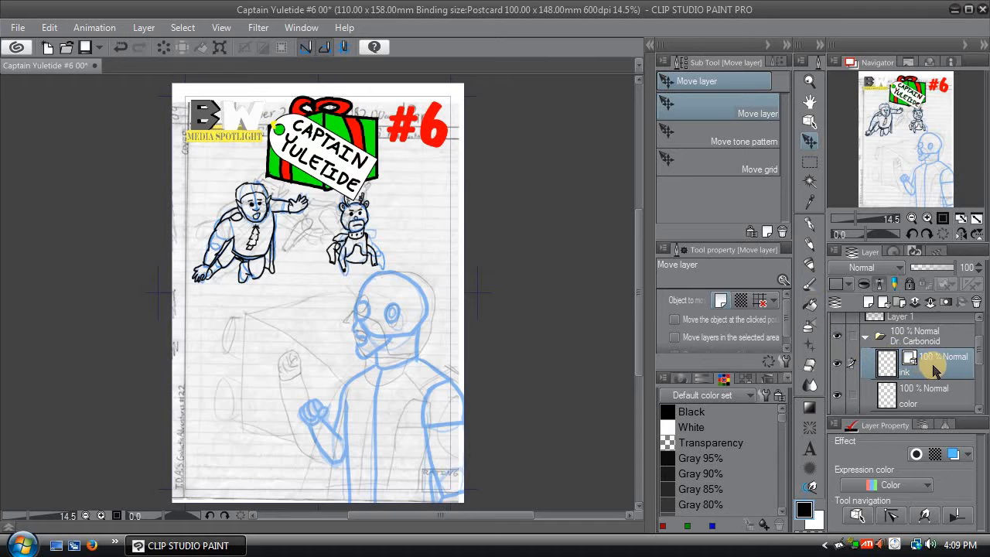
# Step: Look at the Turnip pen, choose the G-pen for inking instead and set its brush size to 1.70
pyautogui.click(806, 231)
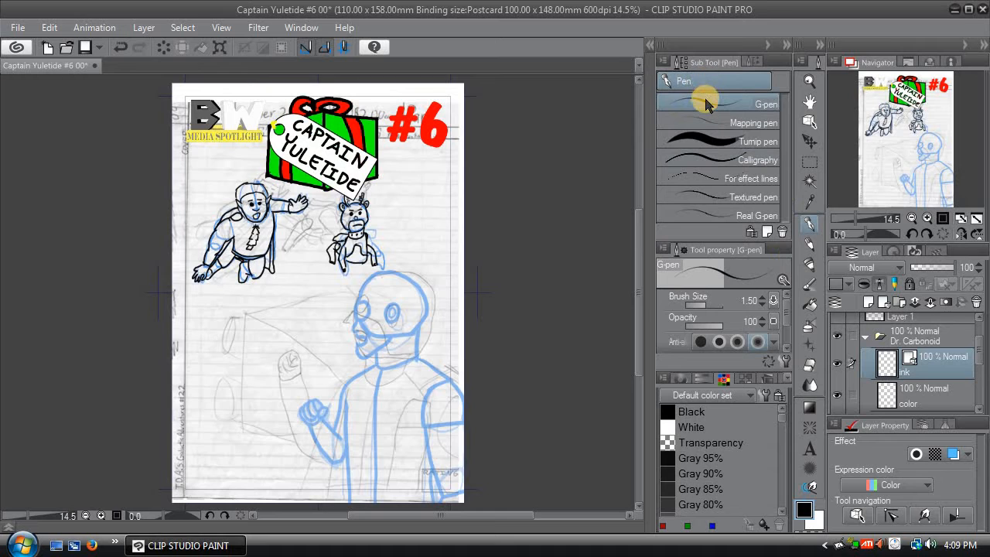
pyautogui.click(713, 143)
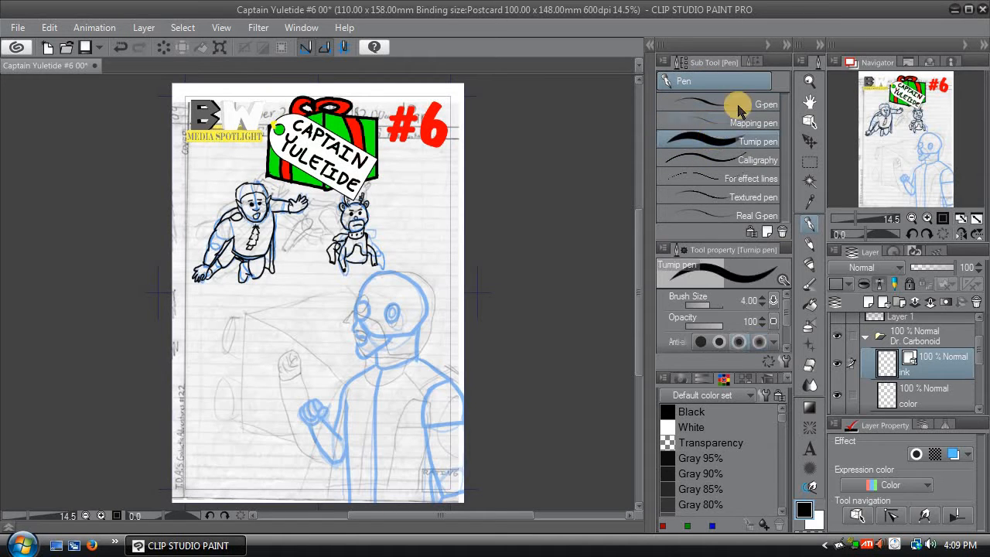
pyautogui.click(724, 103)
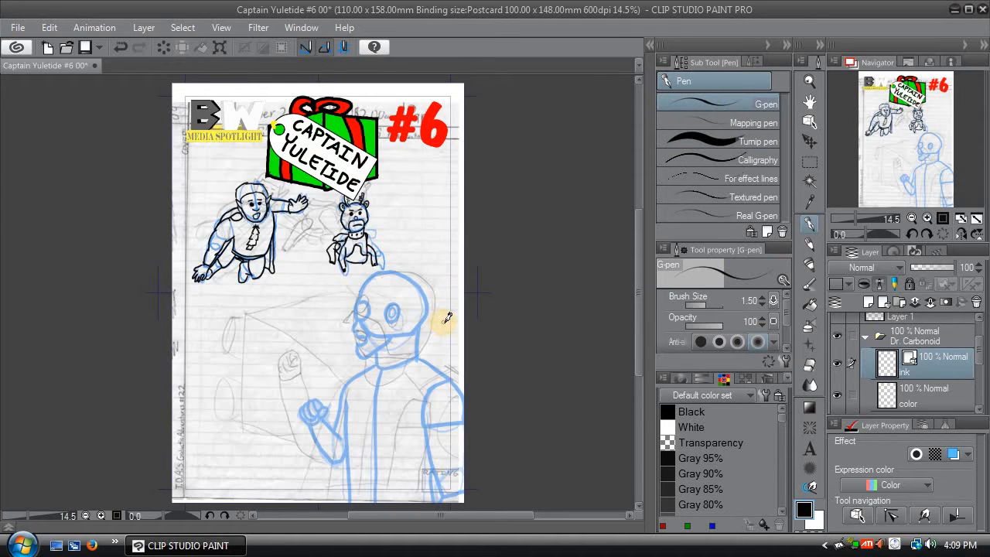
pyautogui.press(']')
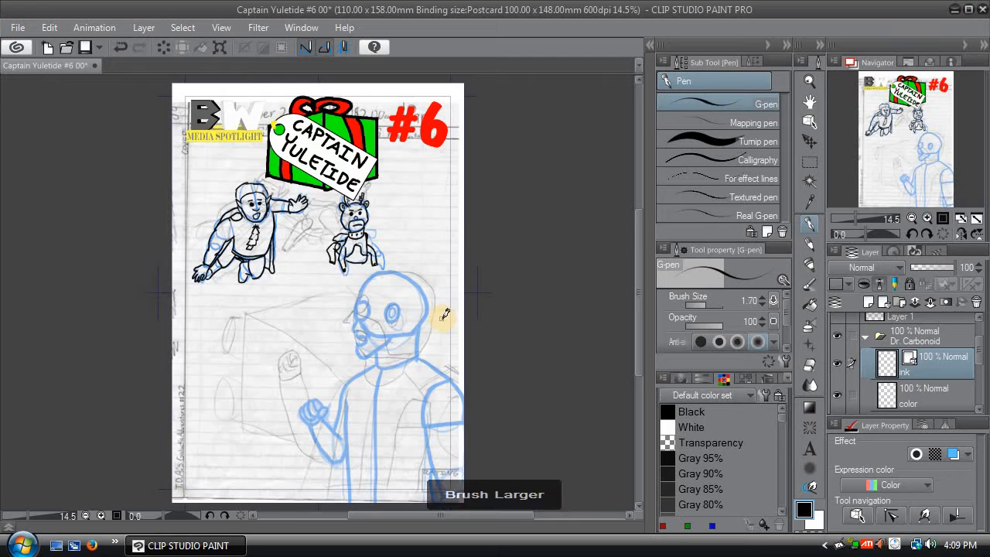
pyautogui.press('[')
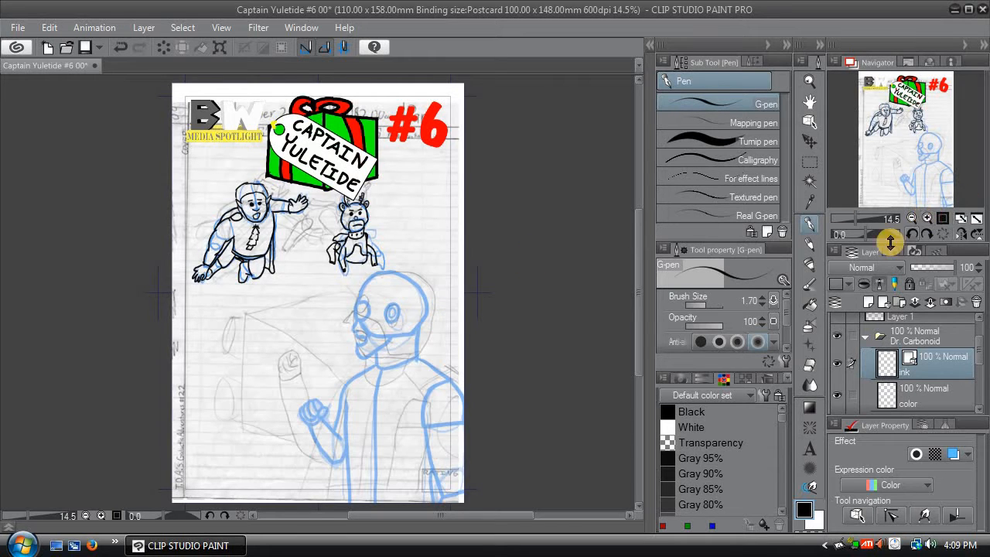
# Step: Try the G-pen at size 1.70 with thick test strokes across Dr. Carbonoid's face and below the chin, and undo them all
pyautogui.hotkey('ctrl', '+')
pyautogui.hotkey('ctrl', '+')
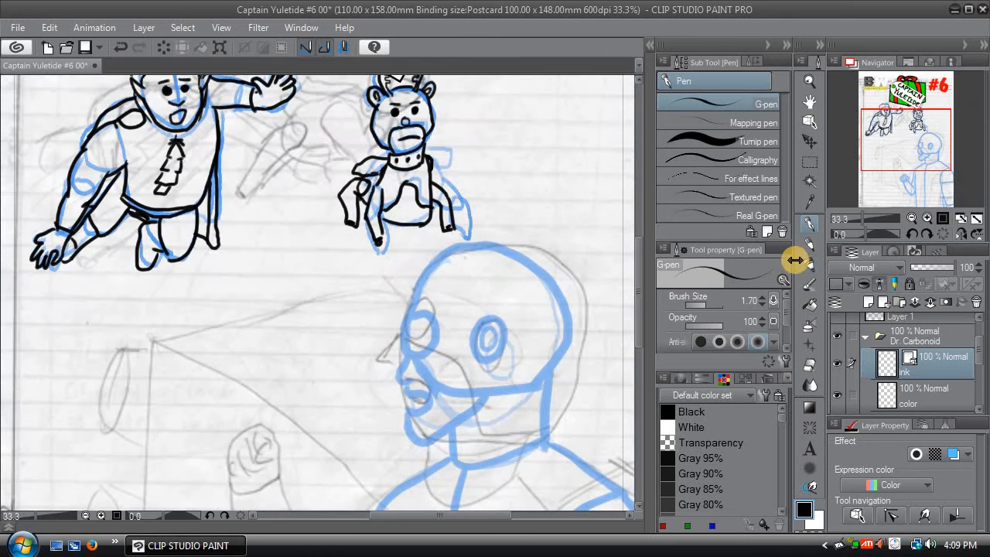
pyautogui.hotkey('ctrl', '+')
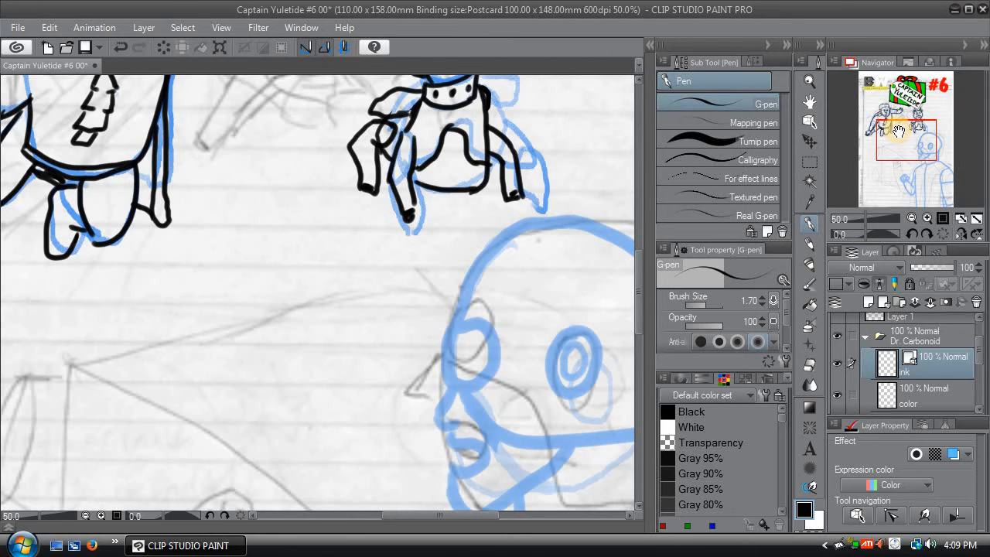
pyautogui.moveTo(897, 135); pyautogui.dragTo(913, 146)
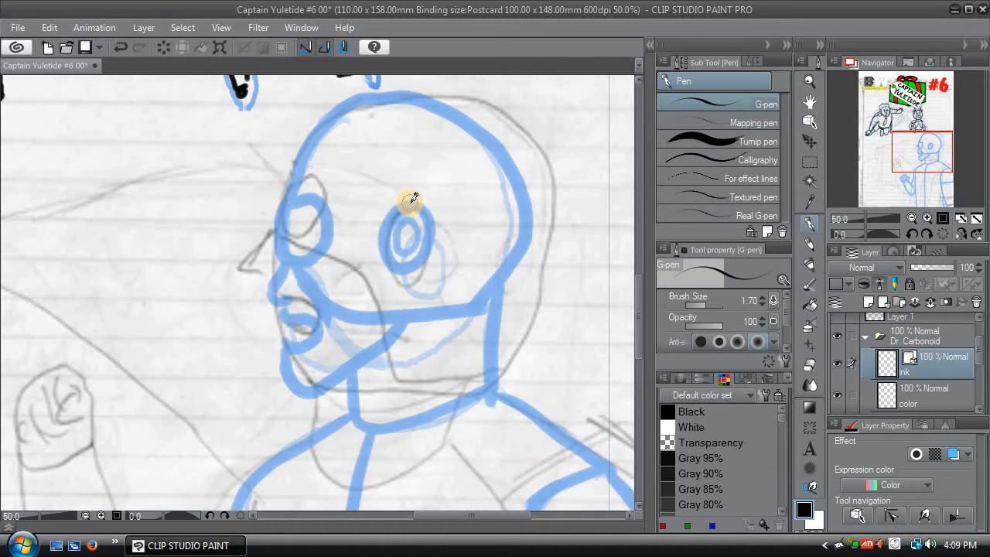
pyautogui.moveTo(412, 198)
pyautogui.mouseDown()
pyautogui.moveTo(366, 211)
pyautogui.moveTo(340, 245)
pyautogui.moveTo(276, 420)
pyautogui.moveTo(382, 481)
pyautogui.moveTo(423, 468)
pyautogui.moveTo(510, 379)
pyautogui.mouseUp()
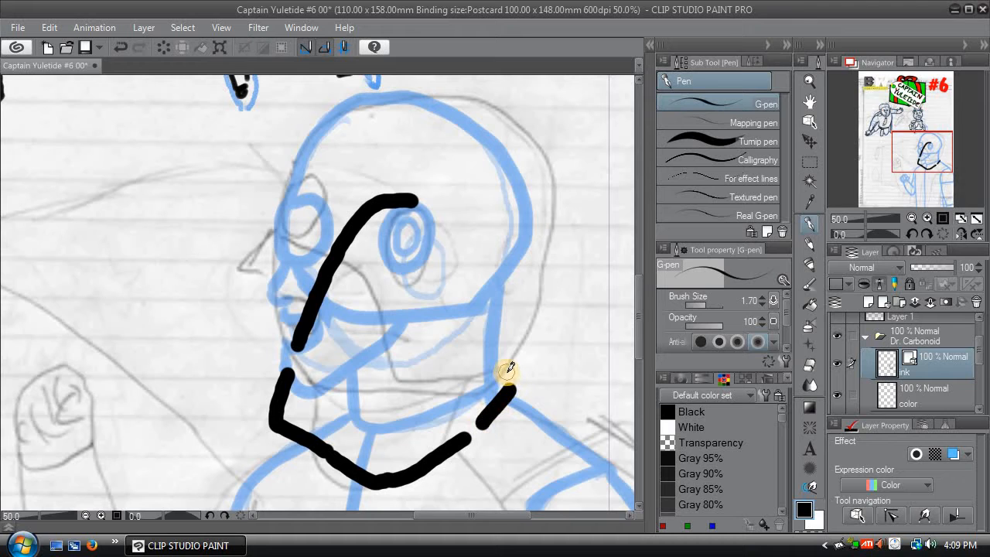
pyautogui.hotkey('ctrl', 'z')
pyautogui.hotkey('ctrl', 'z')
pyautogui.hotkey('ctrl', 'z')
pyautogui.hotkey('ctrl', 'z')
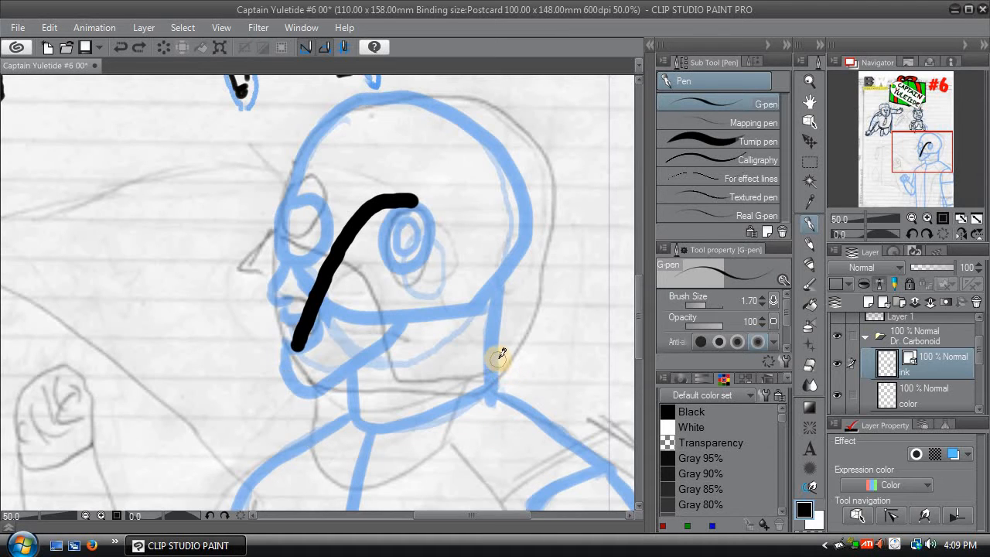
pyautogui.hotkey('ctrl', 'z')
pyautogui.hotkey('ctrl', 'z')
pyautogui.hotkey('ctrl', 'z')
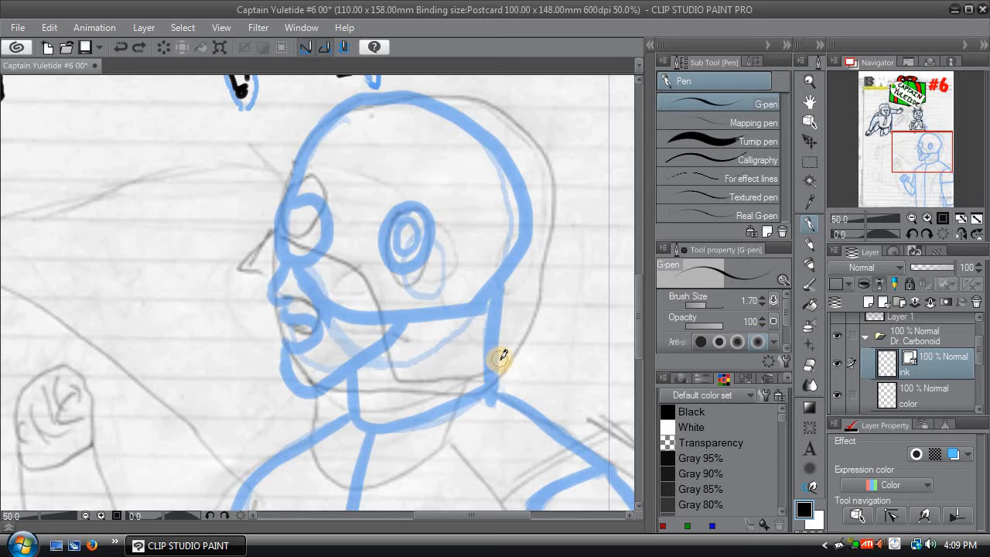
# Step: Reduce the G-pen's brush size to 1.00, testing it with short strokes beside and below the eye and undoing them
pyautogui.press('[')
pyautogui.press('[')
pyautogui.press('[')
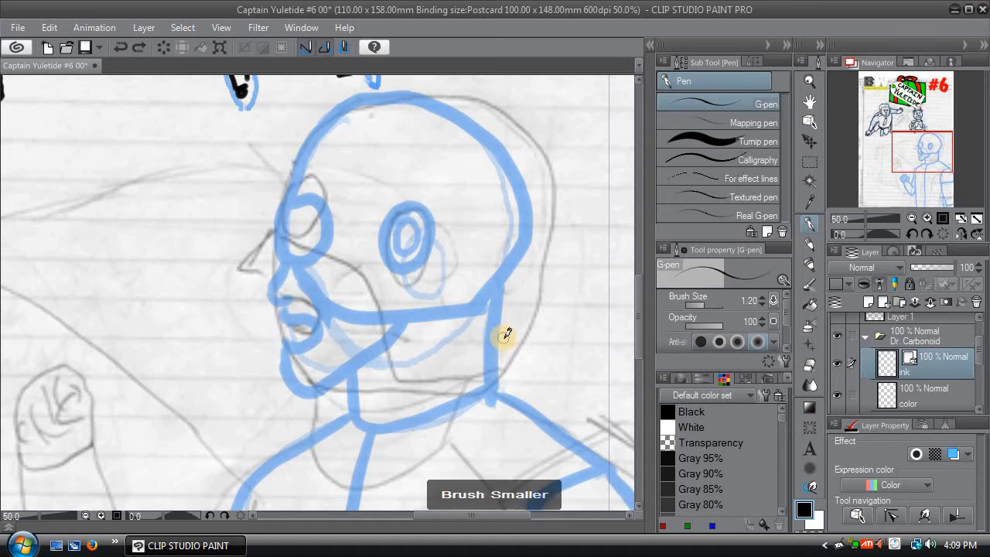
pyautogui.moveTo(472, 211); pyautogui.dragTo(431, 278)
pyautogui.moveTo(410, 338); pyautogui.dragTo(398, 403)
pyautogui.hotkey('ctrl', 'z')
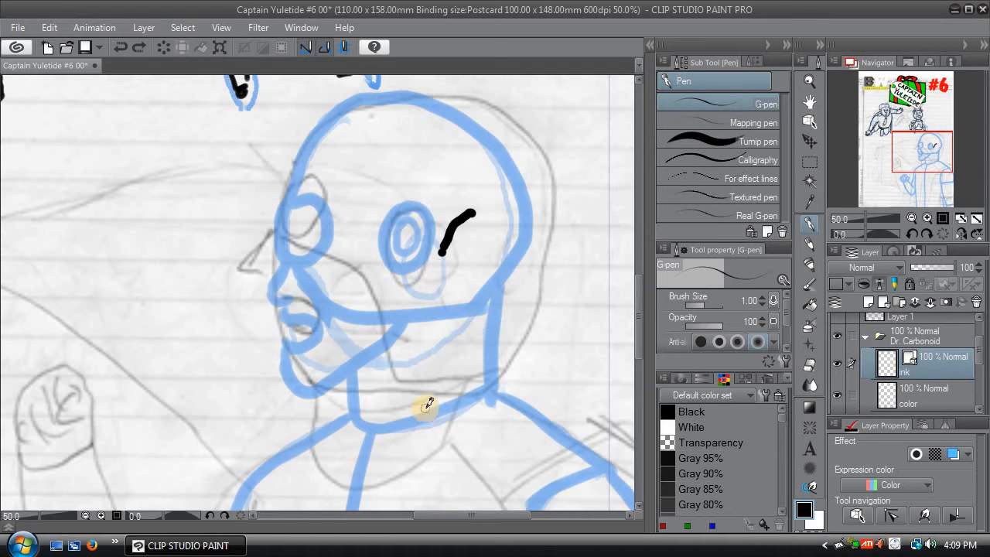
pyautogui.hotkey('ctrl', 'z')
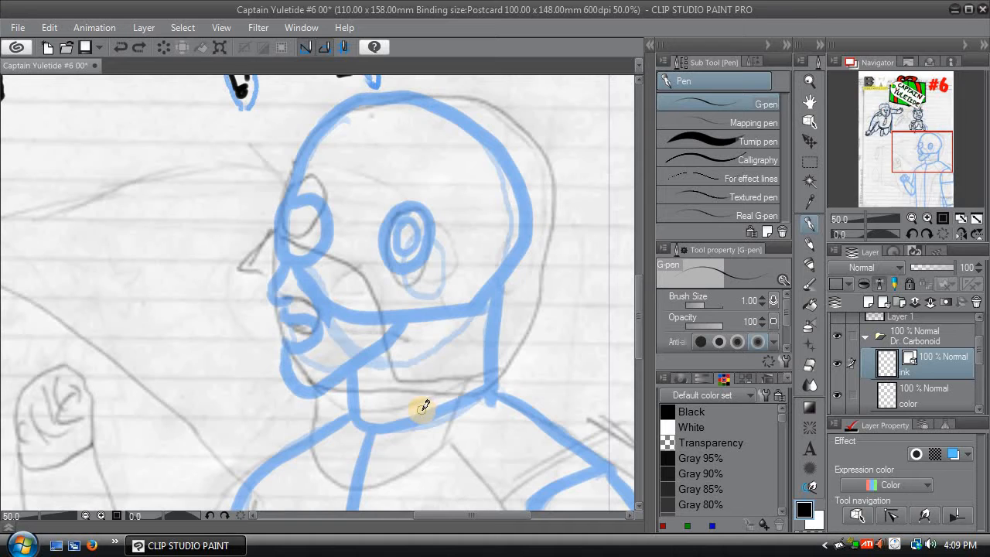
# Step: Try the Turnip pen at size 4.00 with three strokes across the back of the head and neck, undo them and return to the G-pen
pyautogui.click(705, 139)
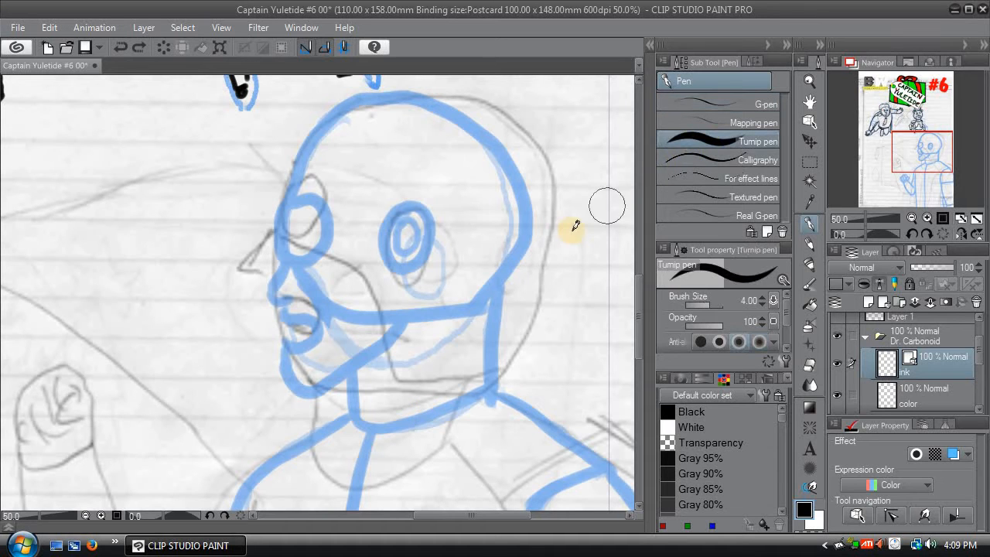
pyautogui.moveTo(555, 245); pyautogui.dragTo(495, 314)
pyautogui.moveTo(475, 346); pyautogui.dragTo(453, 384)
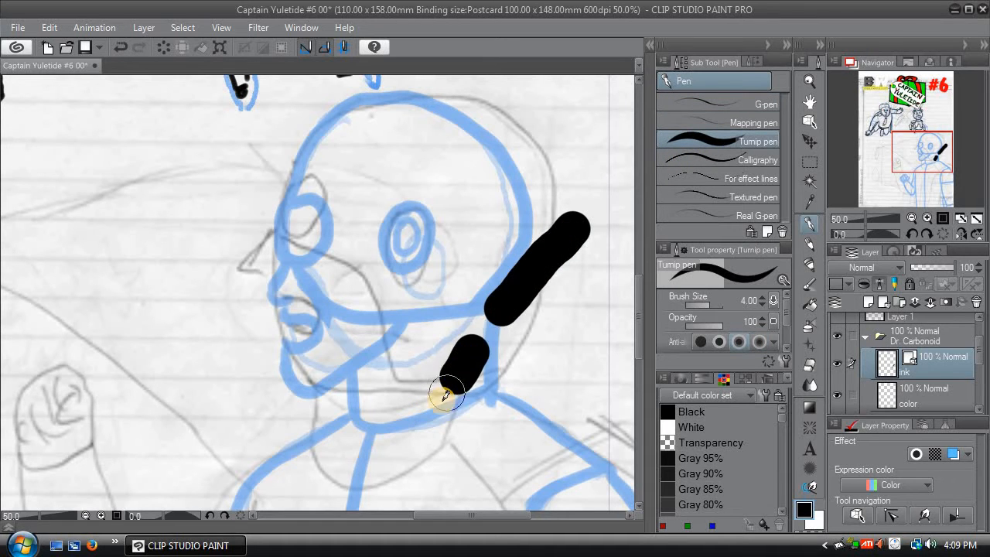
pyautogui.moveTo(438, 417); pyautogui.dragTo(416, 452)
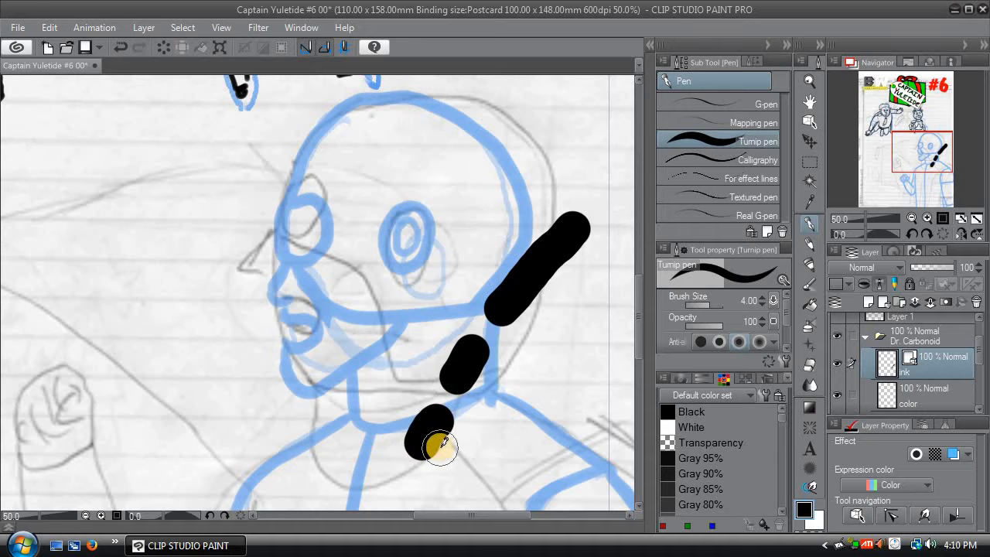
pyautogui.hotkey('ctrl', 'z')
pyautogui.hotkey('ctrl', 'z')
pyautogui.hotkey('ctrl', 'z')
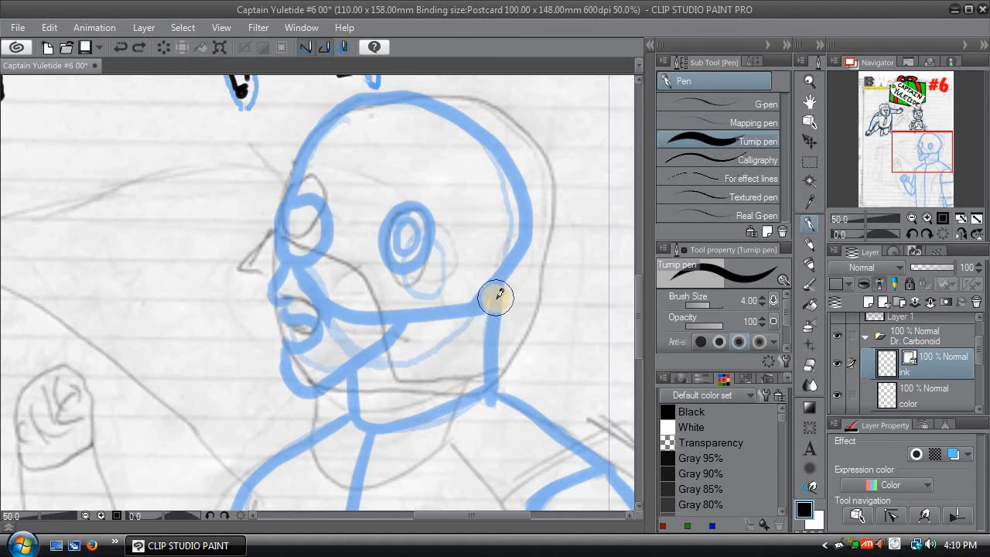
pyautogui.click(729, 104)
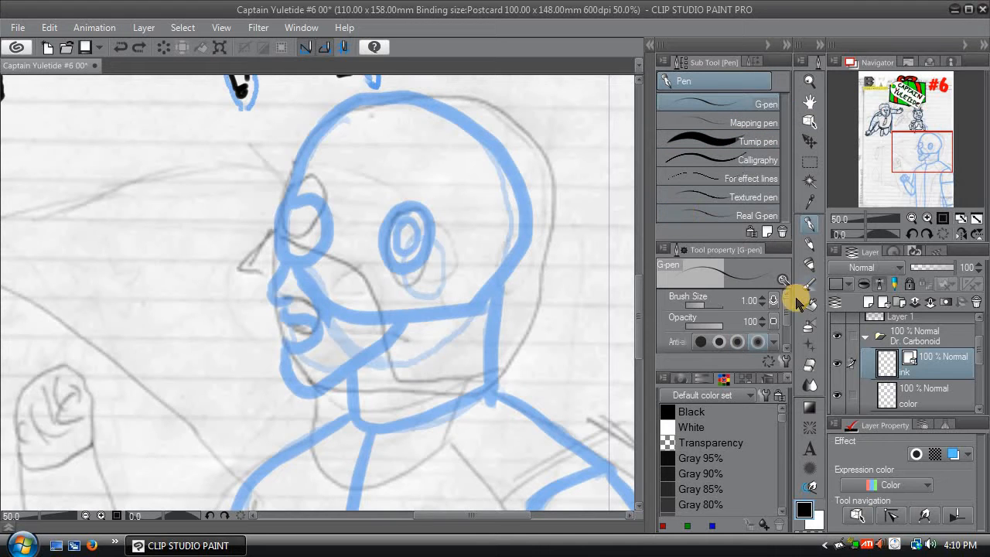
pyautogui.moveTo(784, 309)
pyautogui.mouseDown()
pyautogui.moveTo(787, 329)
pyautogui.moveTo(784, 299)
pyautogui.mouseUp()
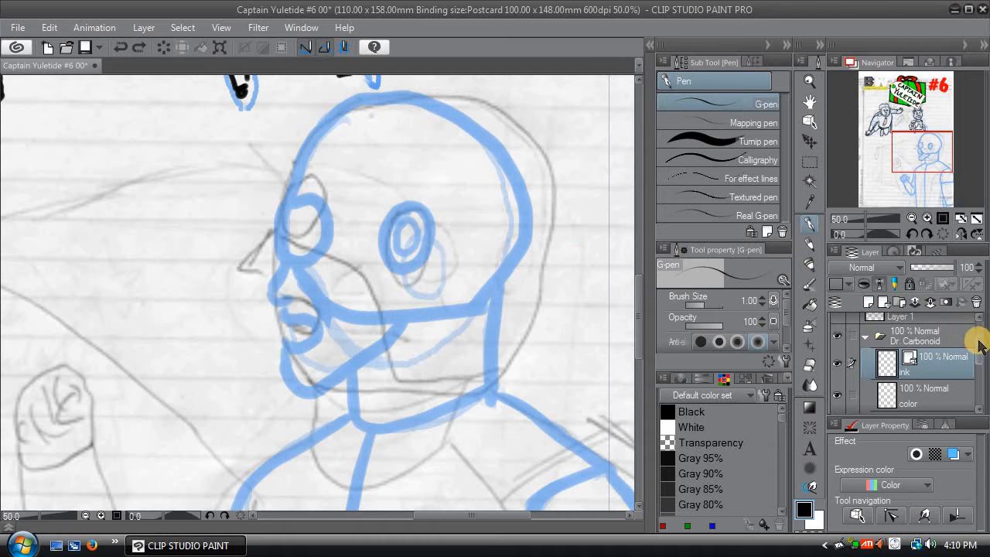
# Step: Expand the underdraw folder and make its 3D drawing figure layer active
pyautogui.moveTo(978, 333); pyautogui.dragTo(979, 373)
pyautogui.click(878, 330)
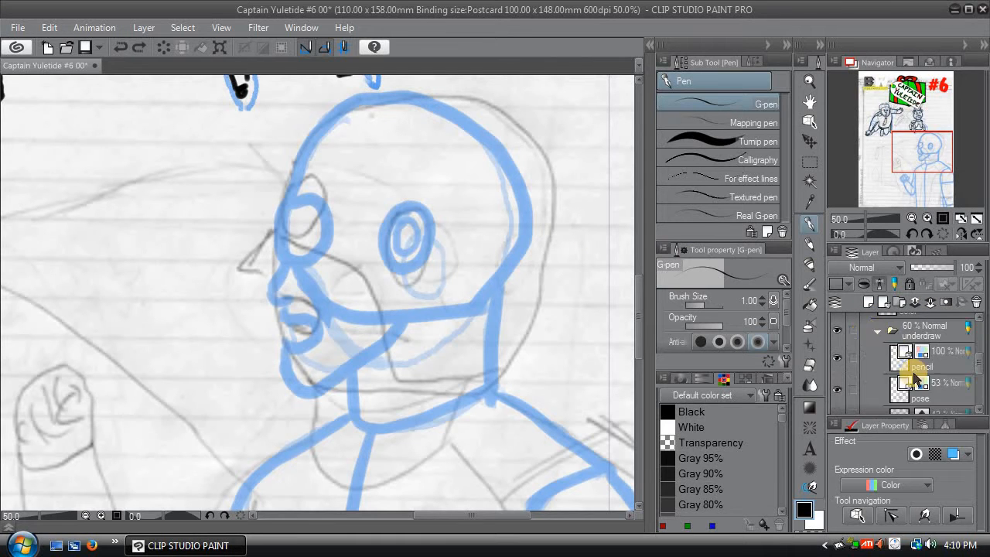
pyautogui.scroll(-2, 967, 359)
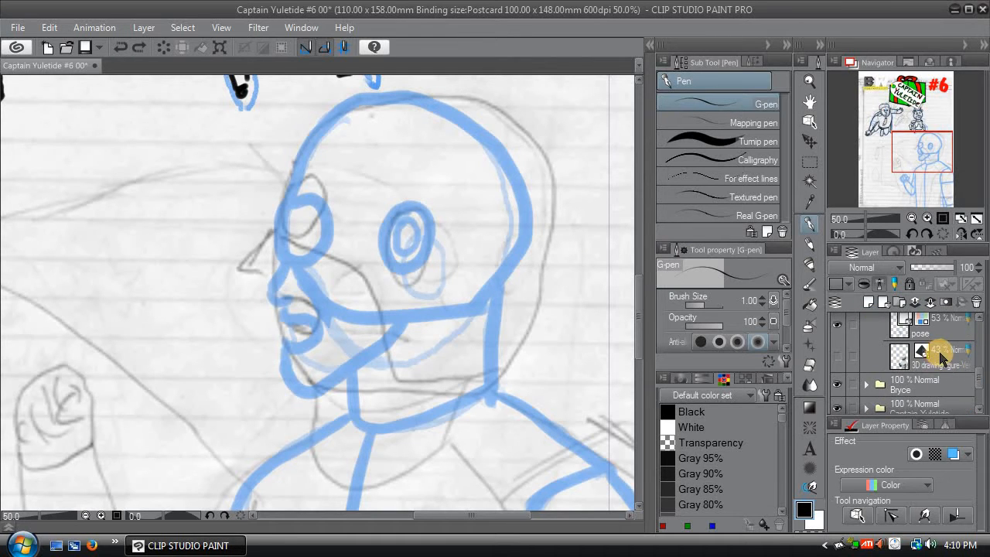
pyautogui.click(940, 360)
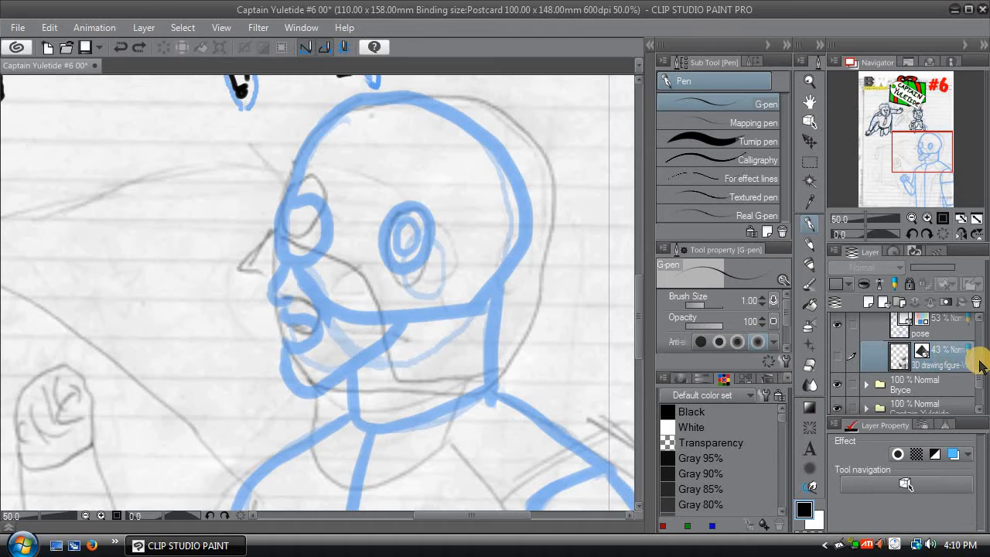
pyautogui.scroll(2, 979, 368)
pyautogui.moveTo(981, 362); pyautogui.dragTo(980, 360)
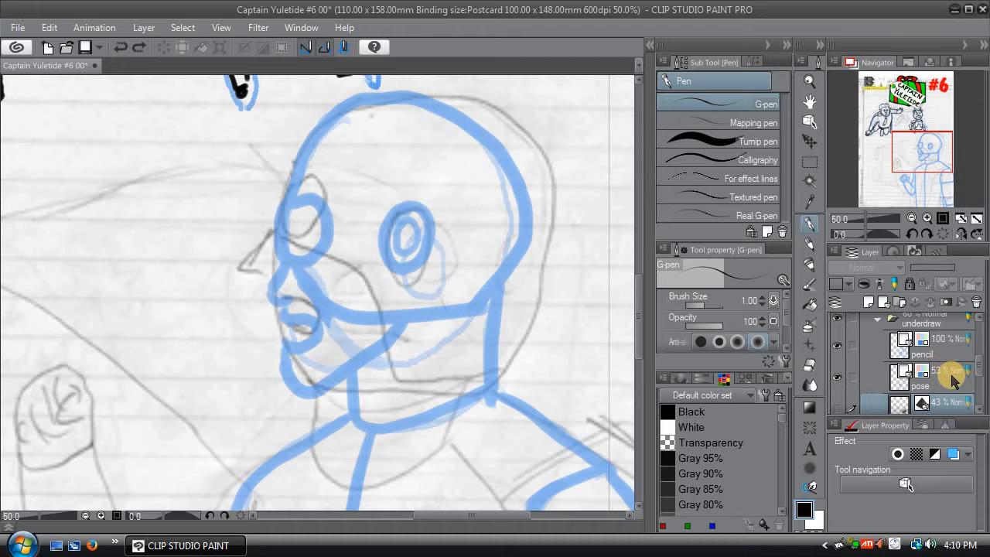
# Step: Review the pose and pencil underdraw layers, collapse the underdraw folder and make Dr. Carbonoid's ink layer active
pyautogui.click(953, 378)
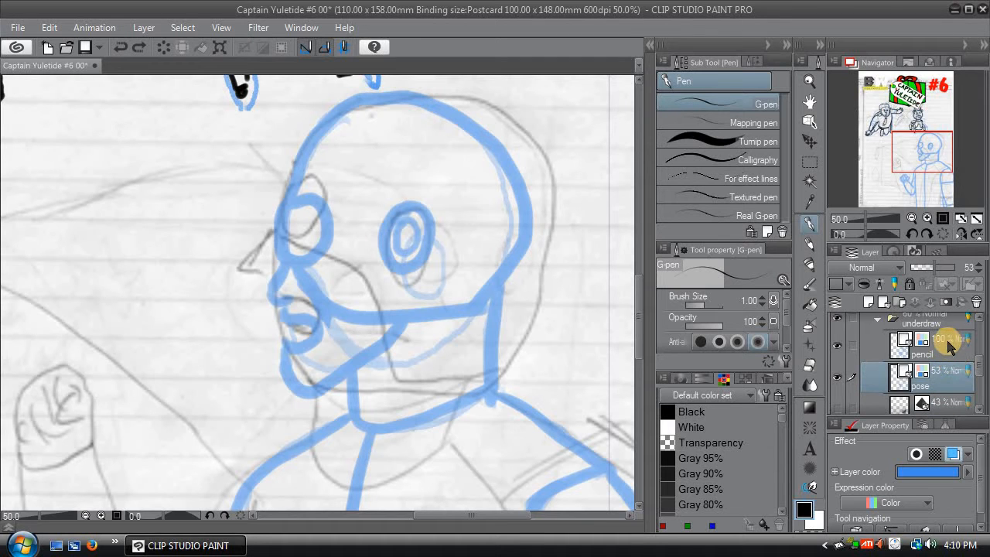
pyautogui.click(950, 350)
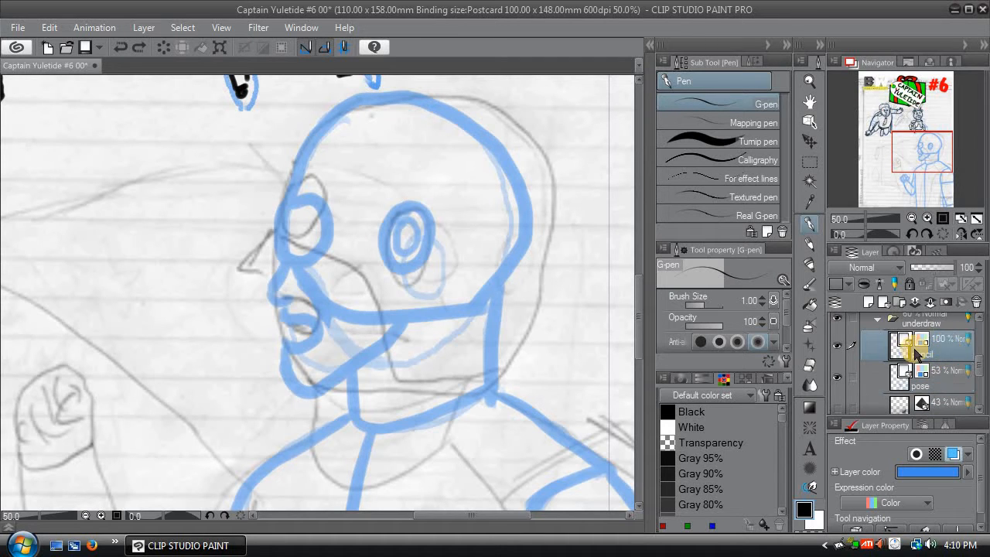
pyautogui.click(978, 367)
pyautogui.moveTo(978, 367); pyautogui.dragTo(979, 327)
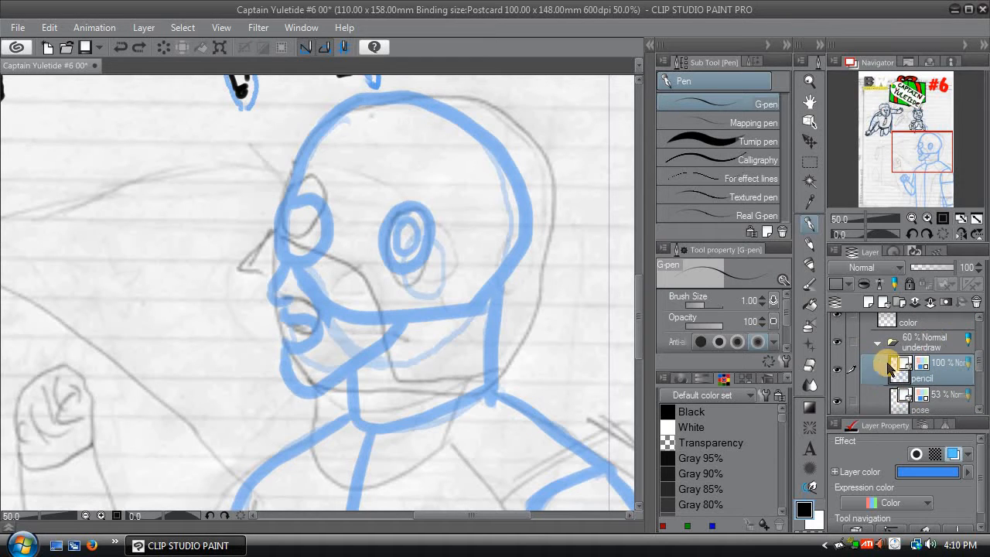
pyautogui.click(878, 343)
pyautogui.moveTo(979, 369); pyautogui.dragTo(980, 343)
pyautogui.click(934, 373)
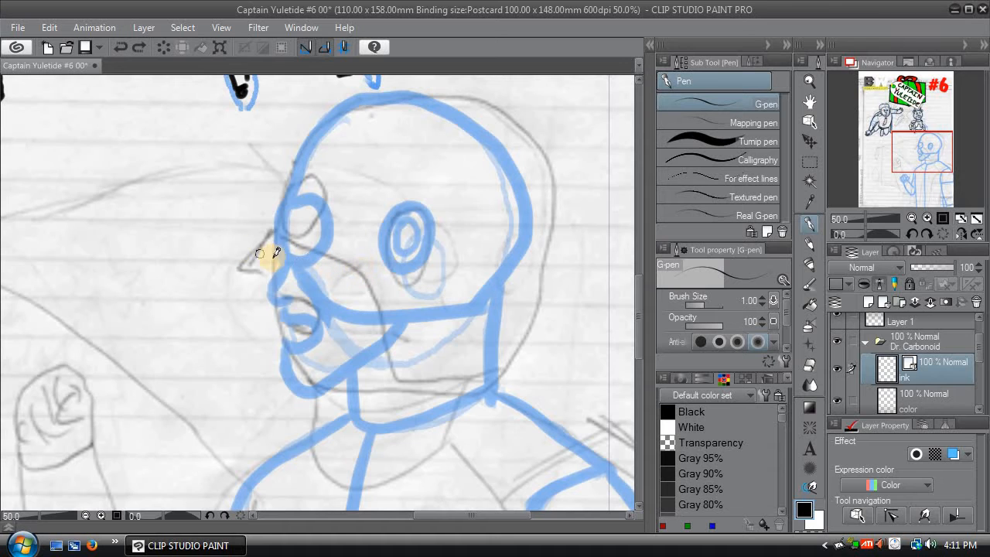
# Step: Try inking the head outline in one G-pen stroke and closing its gap by moving a control point, and undo both
pyautogui.moveTo(289, 260)
pyautogui.mouseDown()
pyautogui.moveTo(273, 236)
pyautogui.moveTo(275, 186)
pyautogui.moveTo(330, 112)
pyautogui.moveTo(393, 92)
pyautogui.moveTo(455, 111)
pyautogui.moveTo(497, 150)
pyautogui.moveTo(503, 254)
pyautogui.moveTo(494, 288)
pyautogui.moveTo(472, 301)
pyautogui.moveTo(436, 313)
pyautogui.moveTo(345, 307)
pyautogui.moveTo(277, 265)
pyautogui.mouseUp()
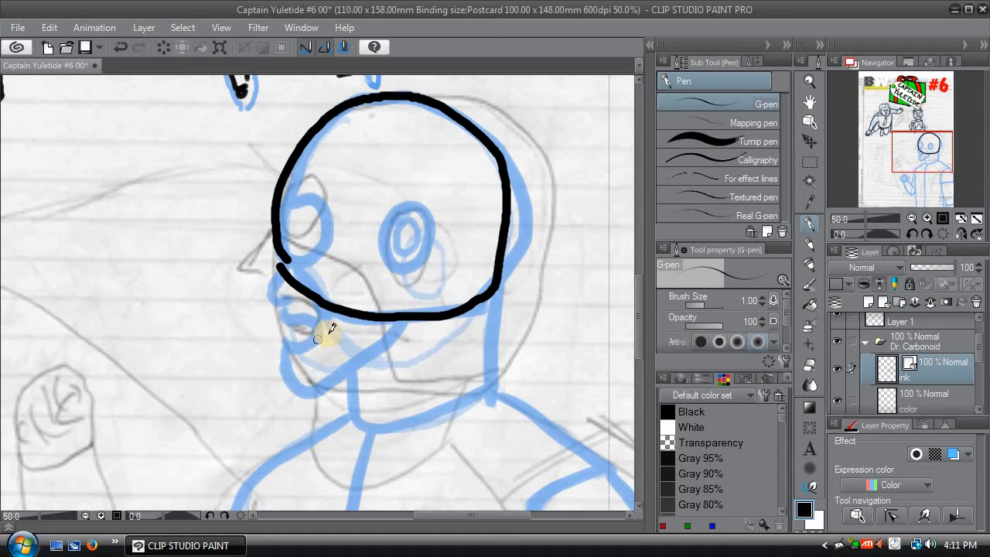
pyautogui.click(810, 123)
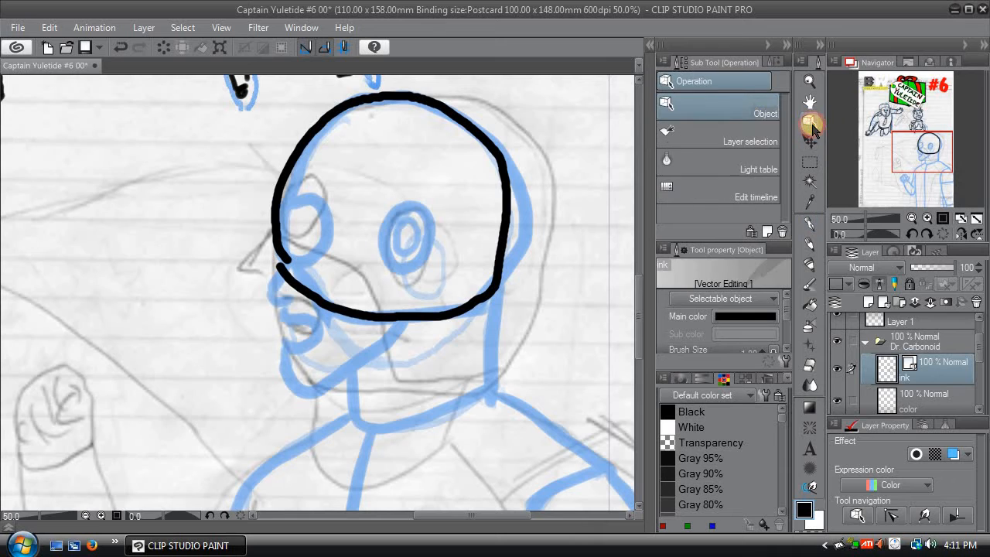
pyautogui.click(296, 283)
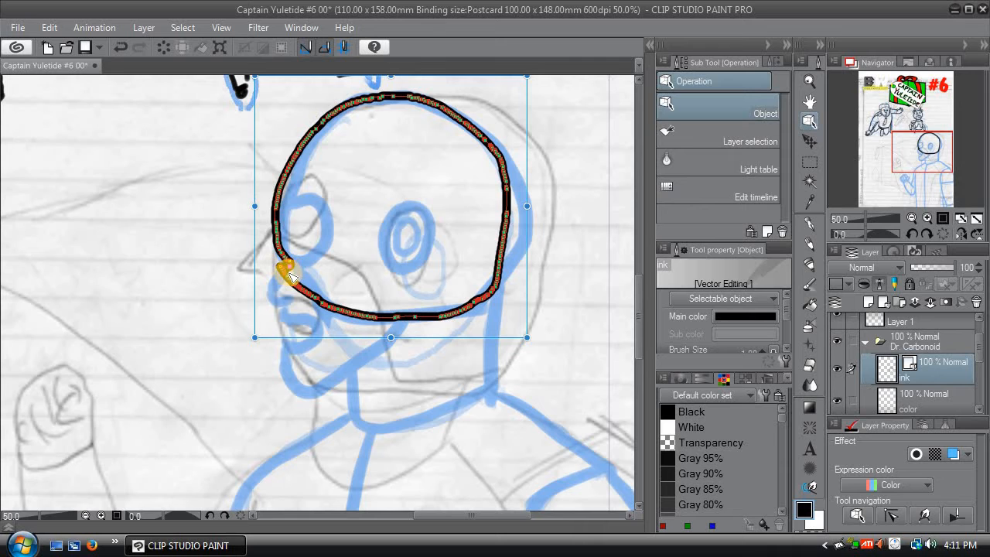
pyautogui.hotkey('ctrl', 'z')
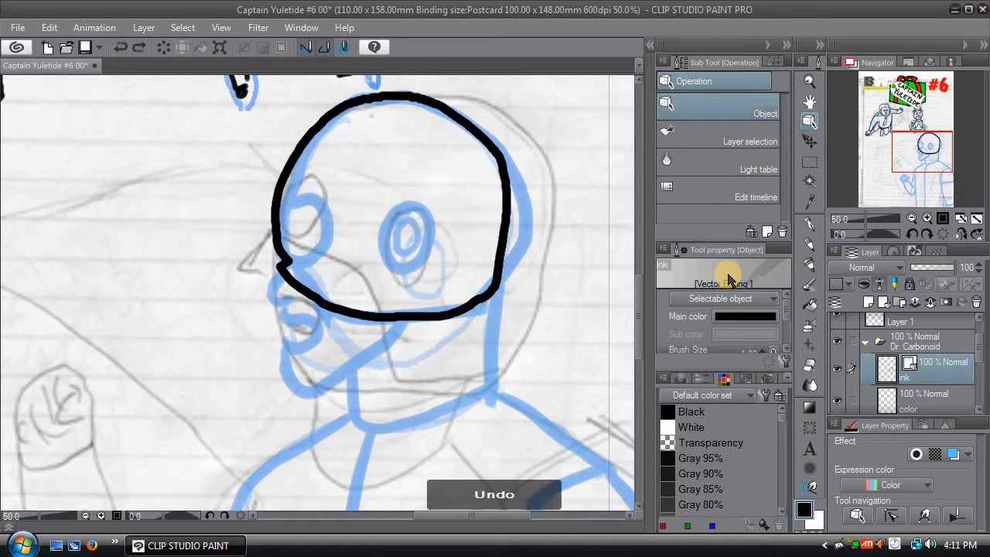
pyautogui.hotkey('ctrl', 'z')
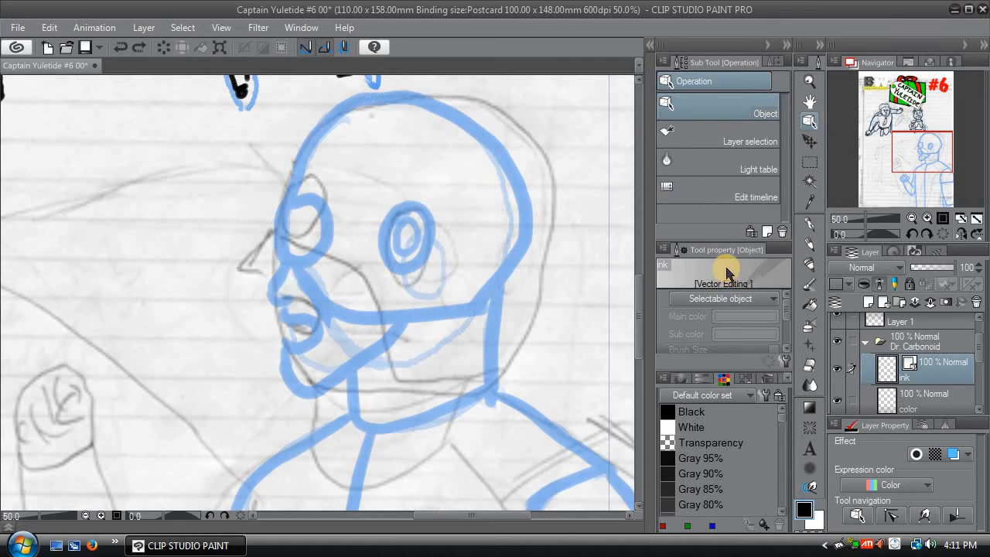
# Step: Ink the head outline with the G-pen as one closed stroke around the skull and along the cheek line, undoing a short first attempt
pyautogui.click(809, 224)
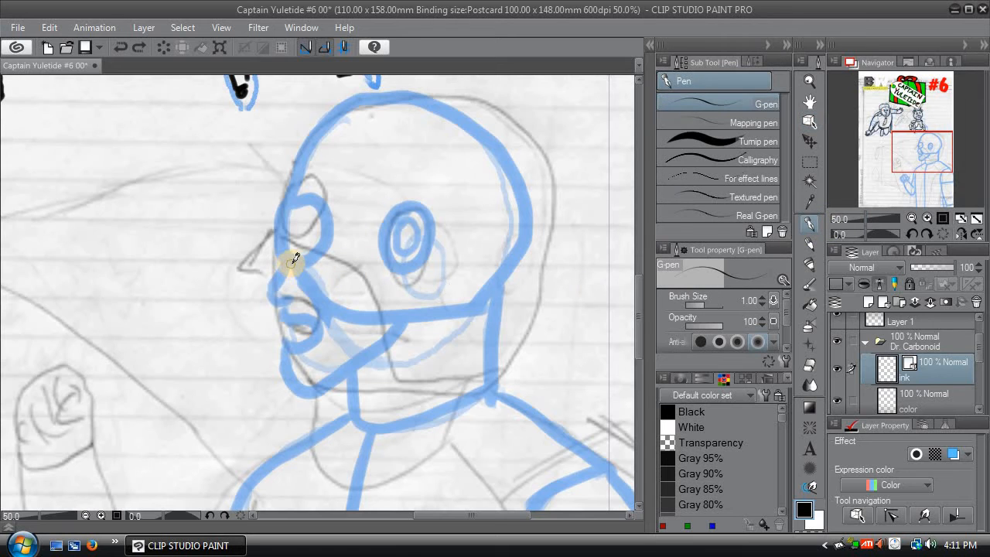
pyautogui.moveTo(292, 259); pyautogui.dragTo(284, 224)
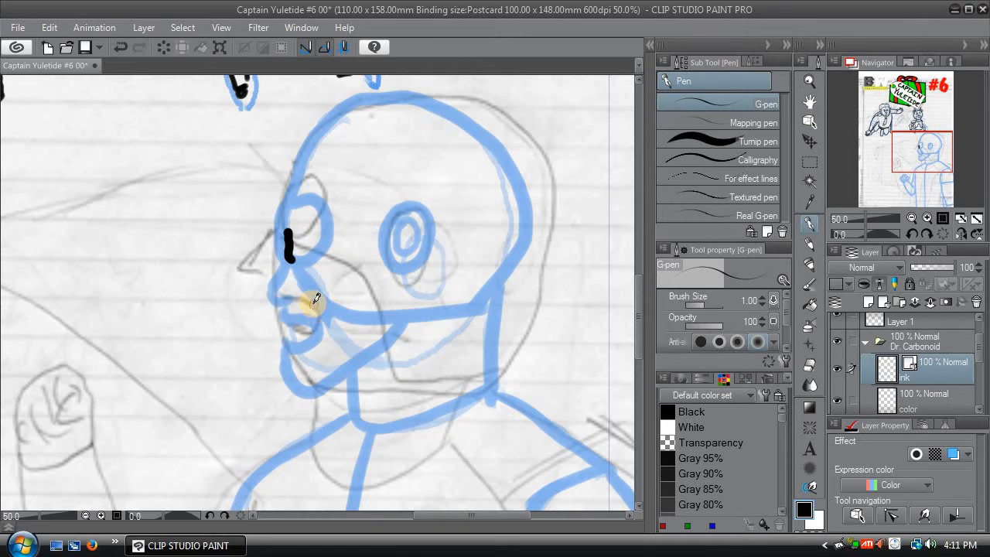
pyautogui.hotkey('ctrl', 'z')
pyautogui.moveTo(293, 261)
pyautogui.mouseDown()
pyautogui.moveTo(280, 234)
pyautogui.moveTo(287, 170)
pyautogui.moveTo(340, 116)
pyautogui.moveTo(406, 97)
pyautogui.moveTo(464, 112)
pyautogui.moveTo(509, 160)
pyautogui.moveTo(517, 198)
pyautogui.moveTo(507, 262)
pyautogui.moveTo(464, 310)
pyautogui.moveTo(348, 315)
pyautogui.moveTo(324, 307)
pyautogui.moveTo(291, 261)
pyautogui.mouseUp()
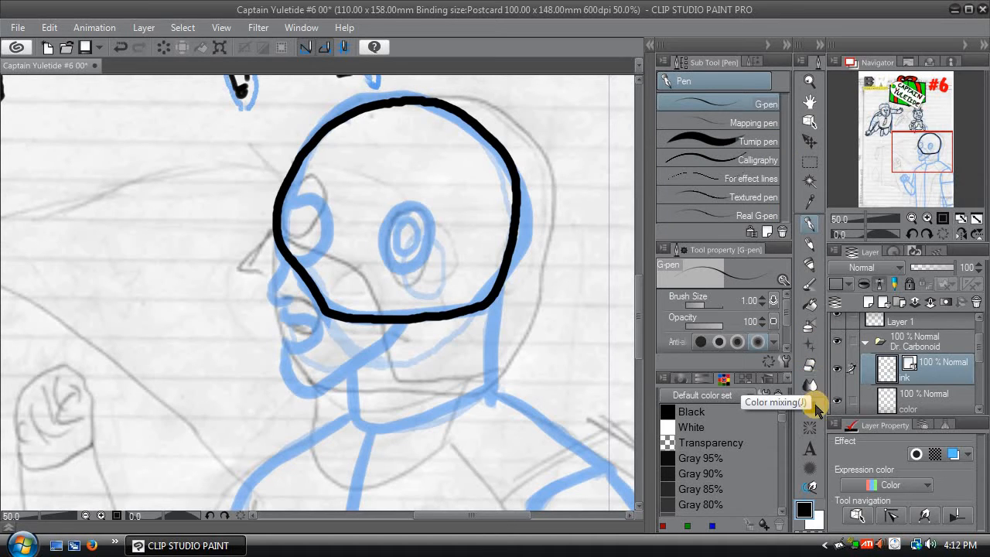
# Step: Reshape the back of the inked head with two Redraw vector line strokes so it follows the blue pencil curve
pyautogui.click(810, 485)
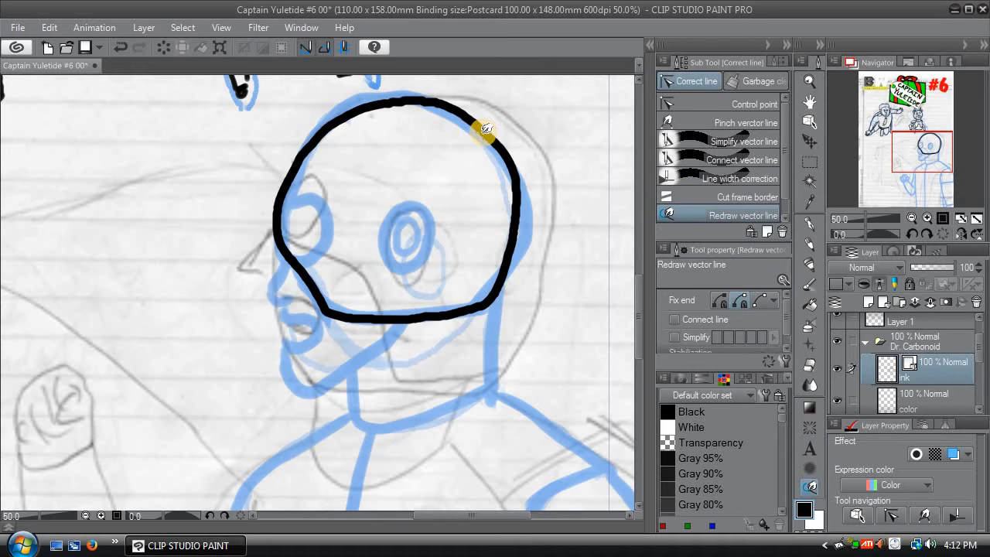
pyautogui.moveTo(486, 129)
pyautogui.mouseDown()
pyautogui.moveTo(513, 165)
pyautogui.moveTo(511, 250)
pyautogui.moveTo(515, 190)
pyautogui.moveTo(523, 232)
pyautogui.moveTo(505, 276)
pyautogui.moveTo(473, 309)
pyautogui.moveTo(500, 289)
pyautogui.mouseUp()
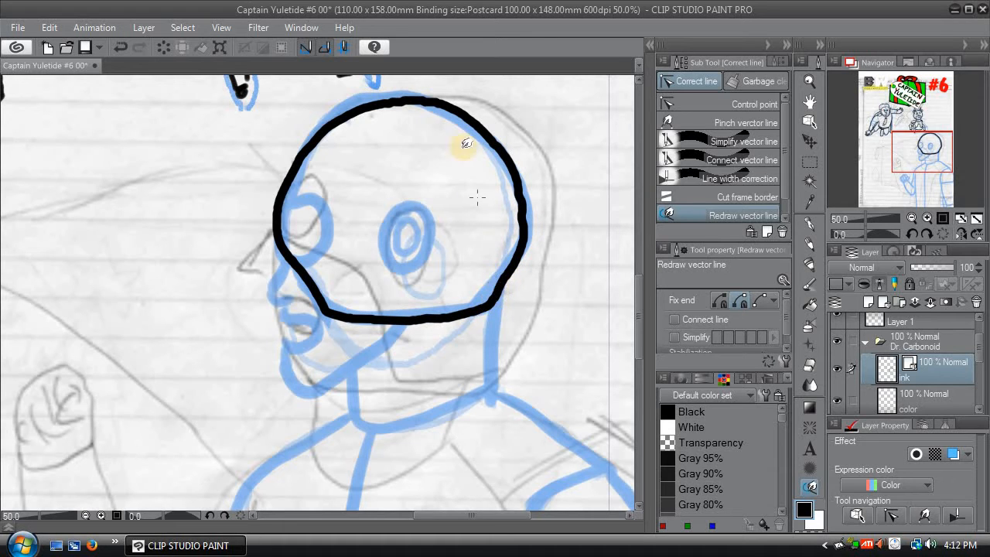
pyautogui.moveTo(467, 143)
pyautogui.mouseDown()
pyautogui.moveTo(449, 106)
pyautogui.moveTo(518, 214)
pyautogui.moveTo(535, 208)
pyautogui.moveTo(519, 184)
pyautogui.moveTo(534, 218)
pyautogui.mouseUp()
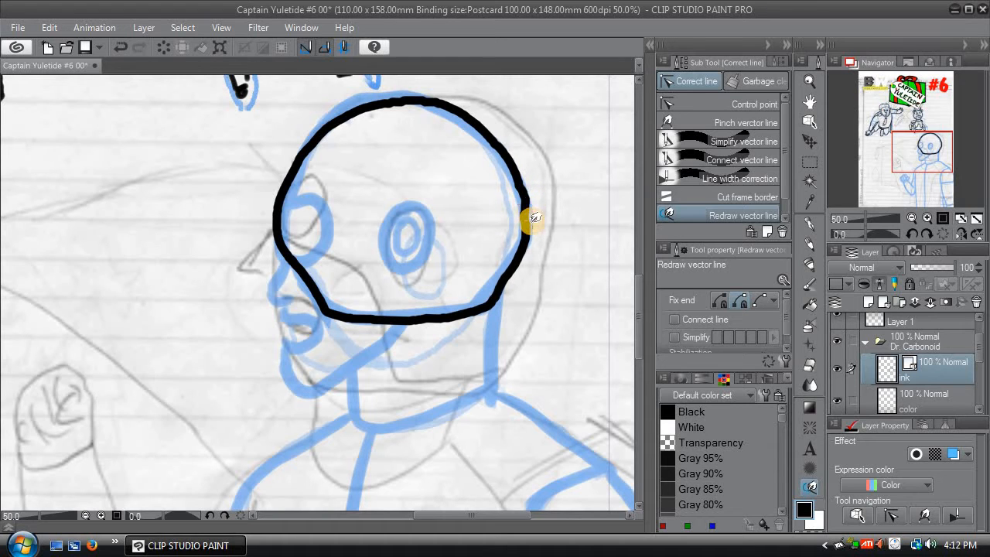
# Step: Adjust control points on the back of the head outline with the Object tool, undo a move, and deselect the line
pyautogui.click(809, 122)
pyautogui.click(529, 210)
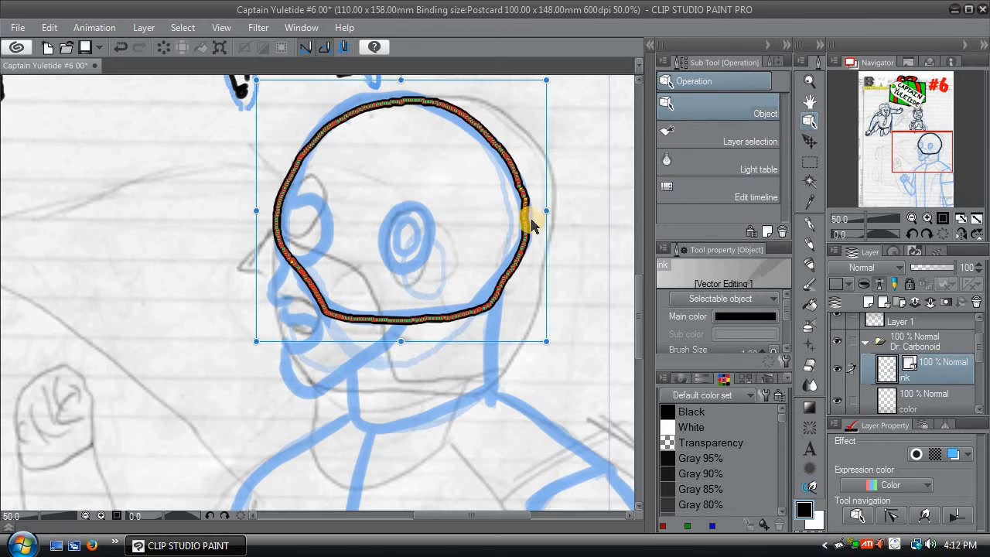
pyautogui.click(927, 219)
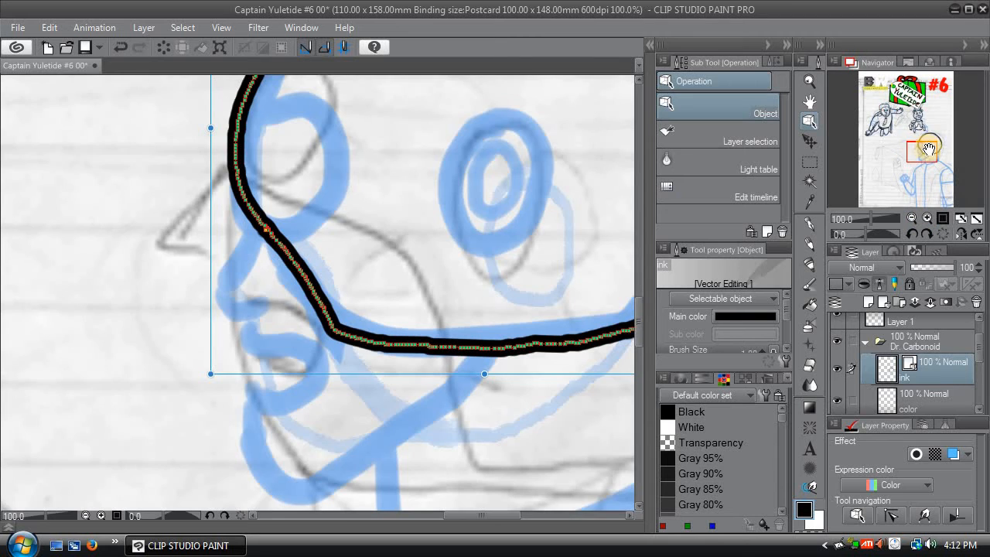
pyautogui.moveTo(929, 148); pyautogui.dragTo(934, 142)
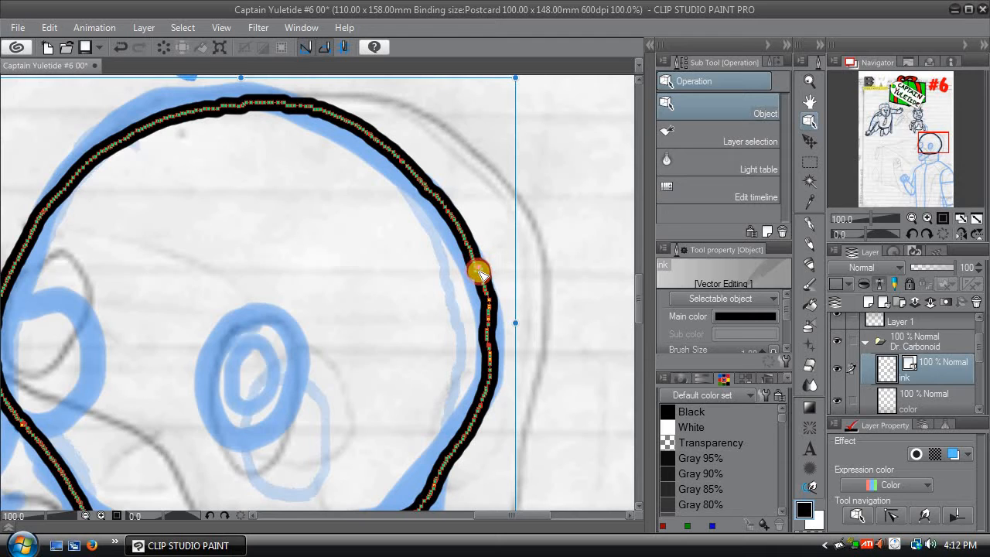
pyautogui.hotkey('ctrl', 'z')
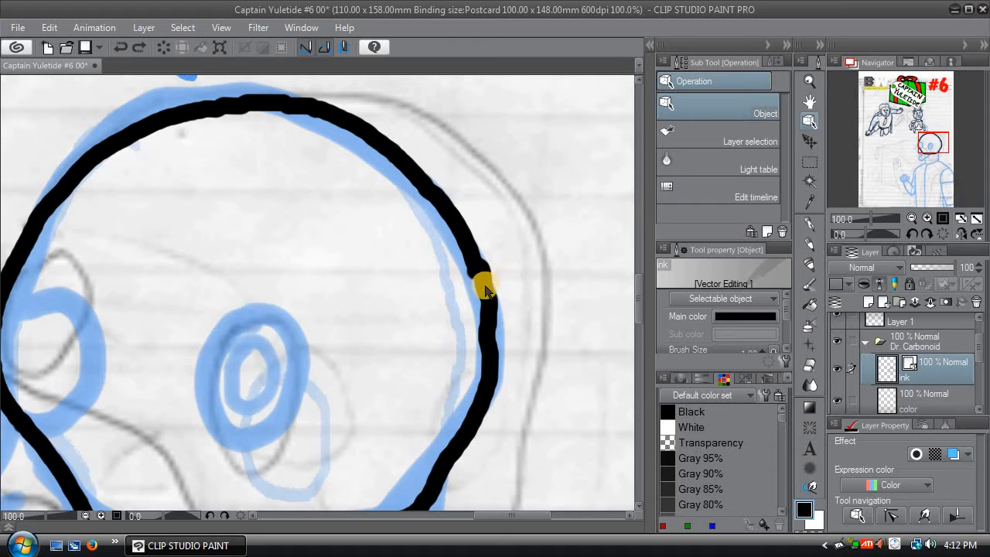
pyautogui.click(483, 286)
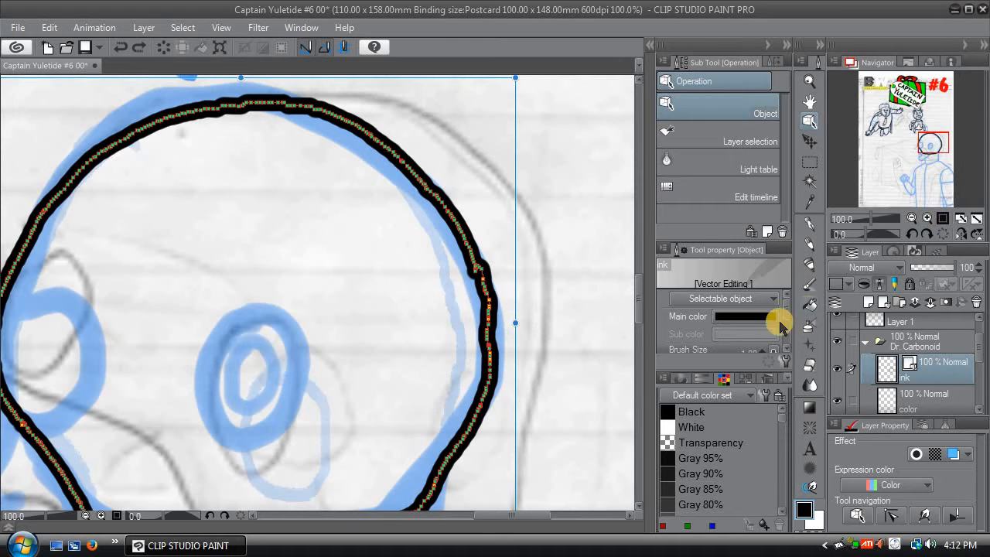
pyautogui.click(601, 314)
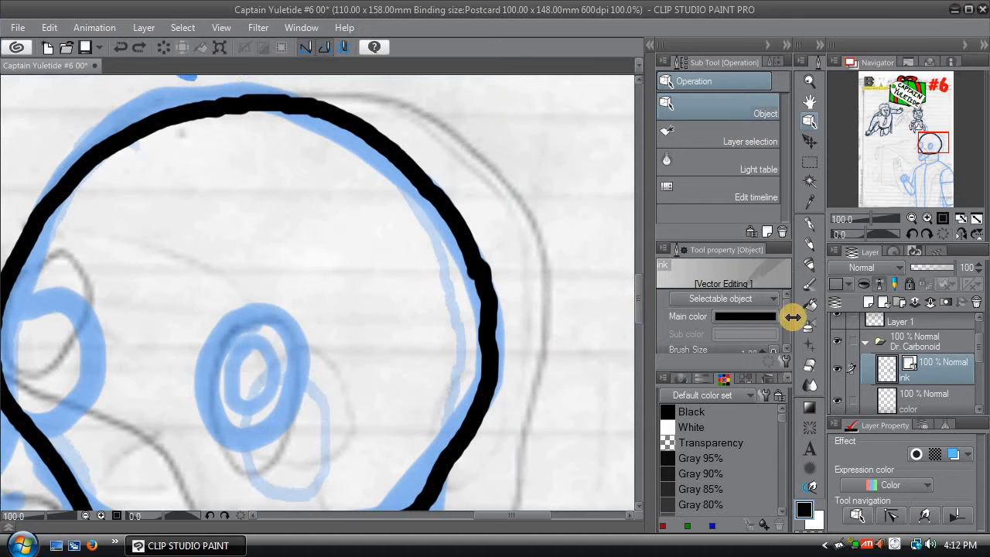
# Step: Examine the Object tool's detailed settings from Vector and Brush Size through Texture and Starting and ending
pyautogui.moveTo(786, 309)
pyautogui.mouseDown()
pyautogui.moveTo(785, 340)
pyautogui.moveTo(769, 361)
pyautogui.moveTo(782, 354)
pyautogui.moveTo(784, 363)
pyautogui.mouseUp()
pyautogui.click(783, 363)
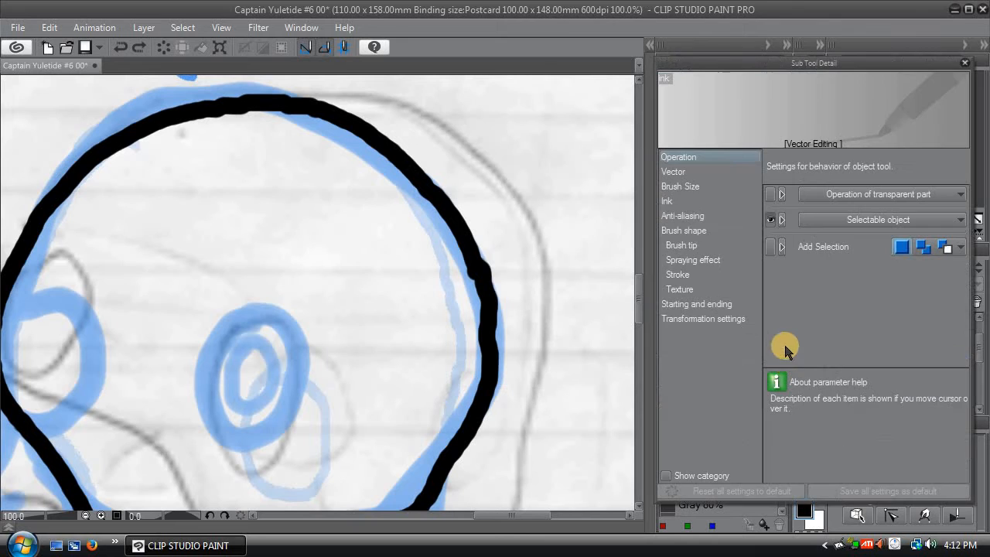
pyautogui.click(705, 176)
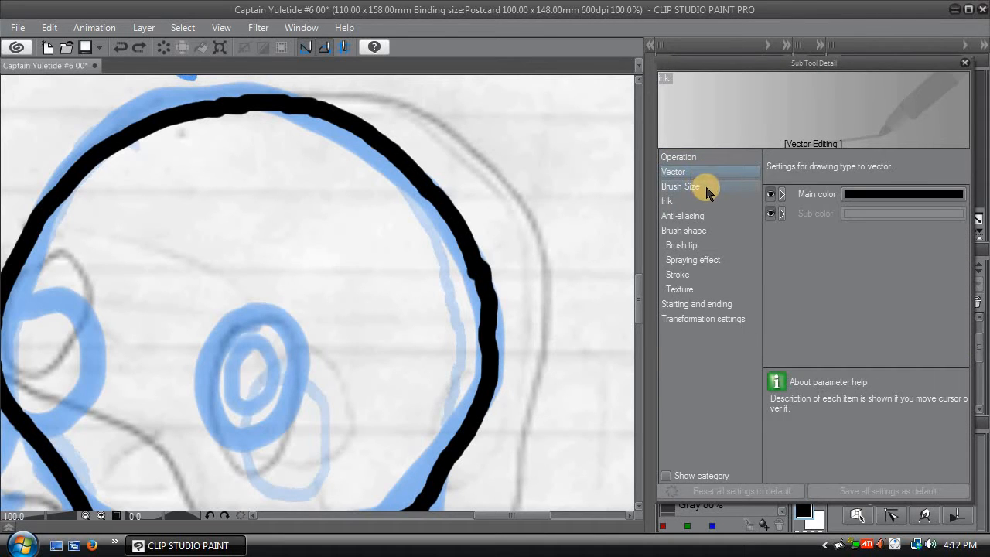
pyautogui.click(707, 192)
pyautogui.click(705, 202)
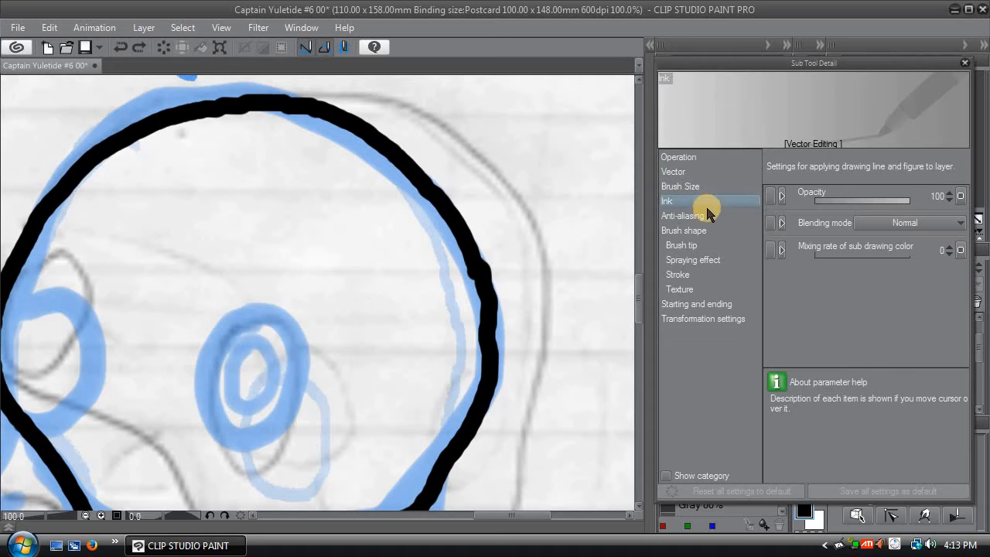
pyautogui.click(705, 220)
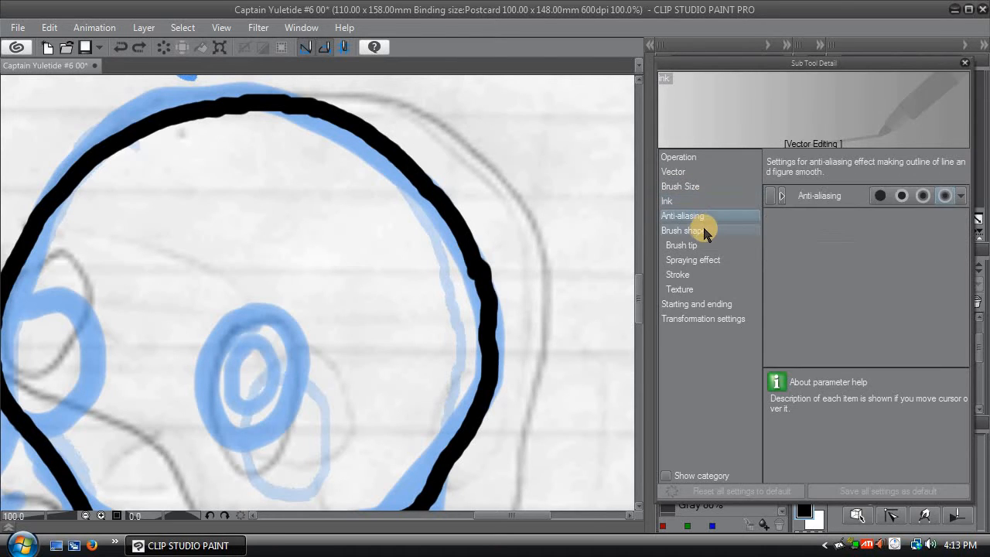
pyautogui.click(704, 234)
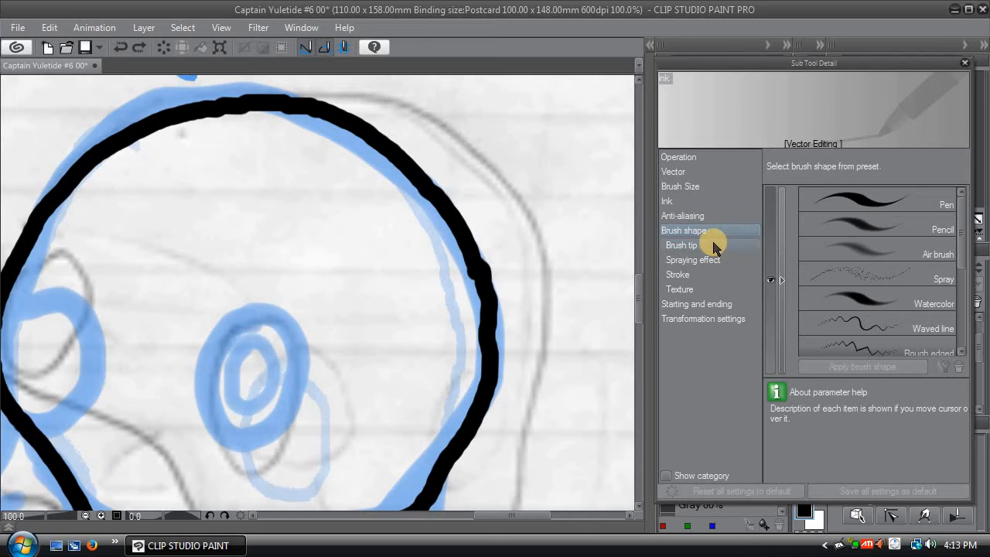
pyautogui.click(706, 248)
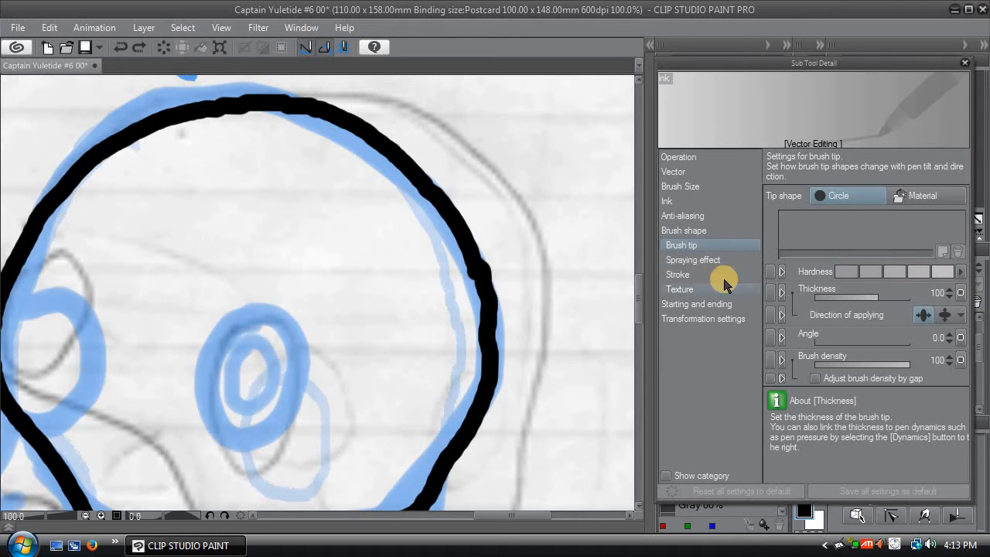
pyautogui.click(696, 261)
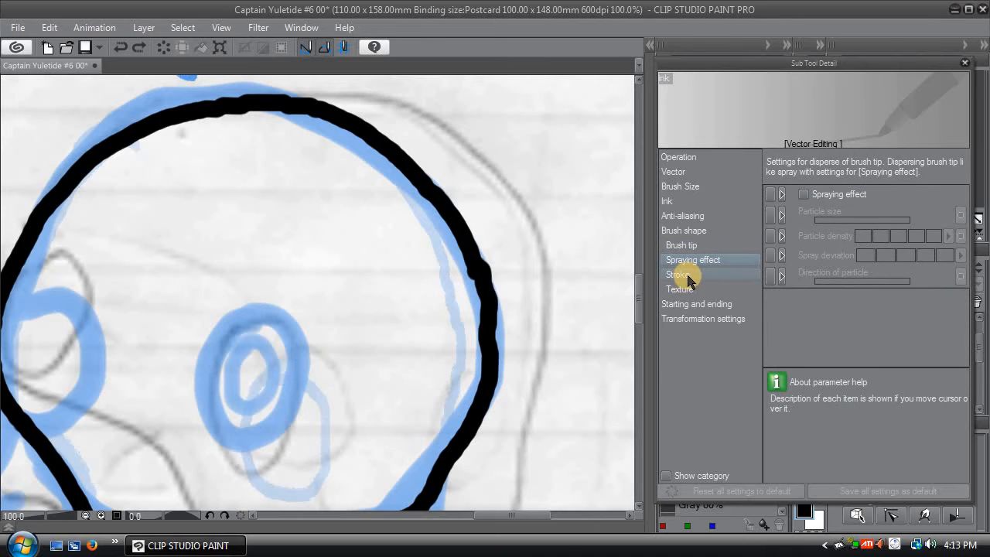
pyautogui.click(689, 277)
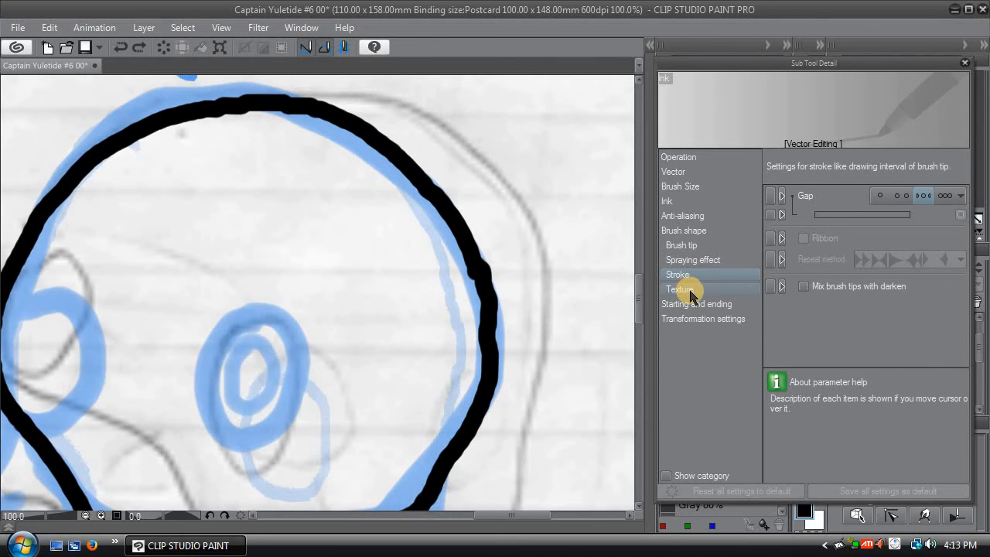
pyautogui.click(688, 291)
pyautogui.click(696, 304)
# Step: Check the available transformation modes in the Object tool's Transformation settings and close the details without changing the mode
pyautogui.click(704, 319)
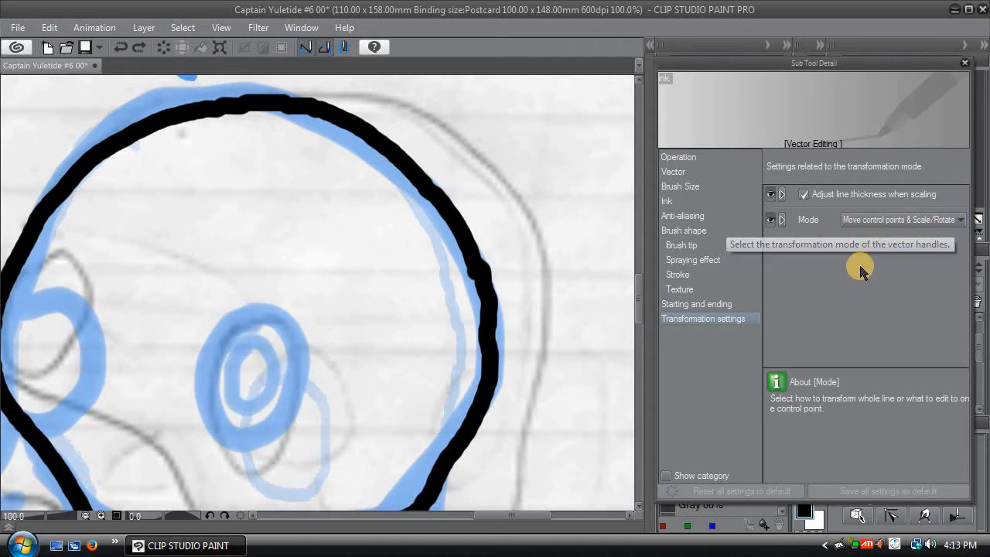
pyautogui.click(962, 222)
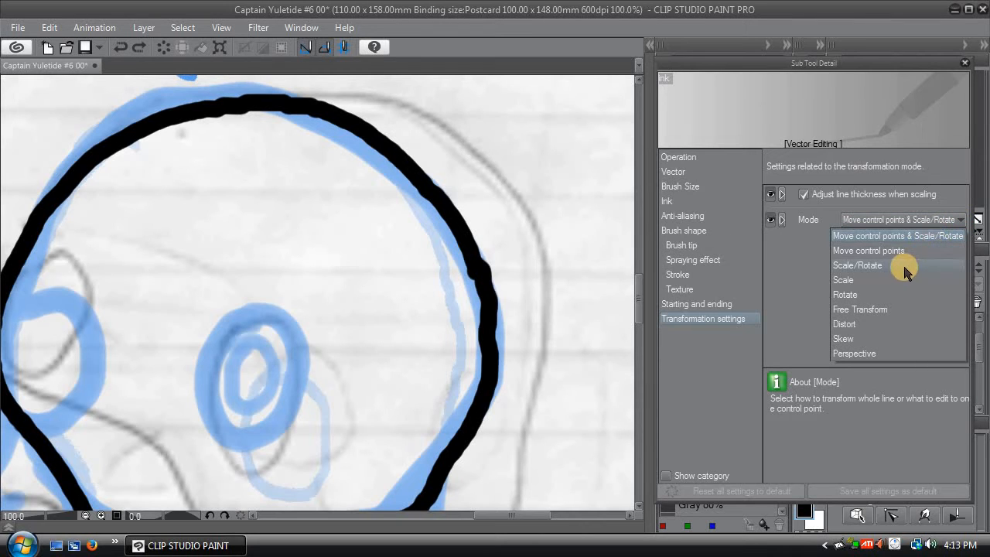
pyautogui.click(801, 308)
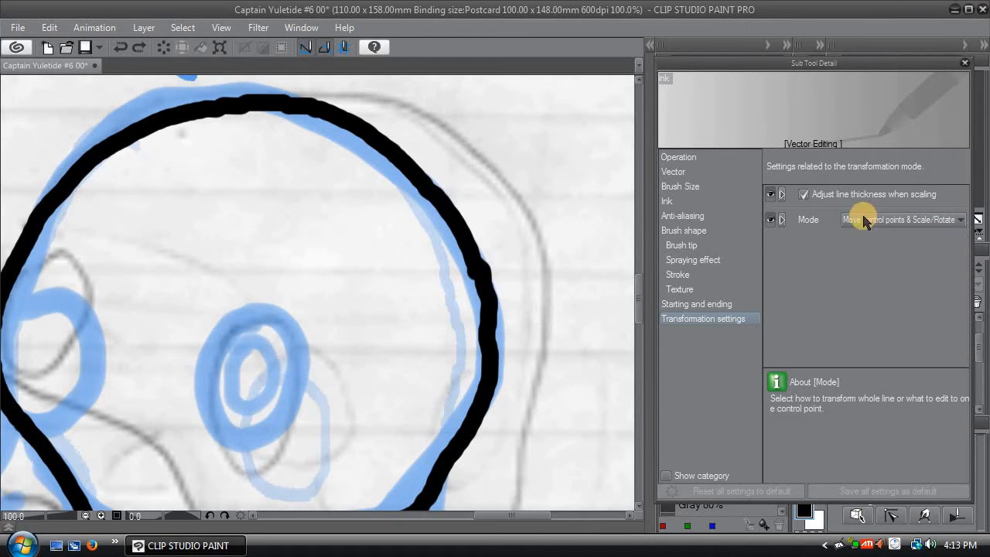
pyautogui.click(967, 63)
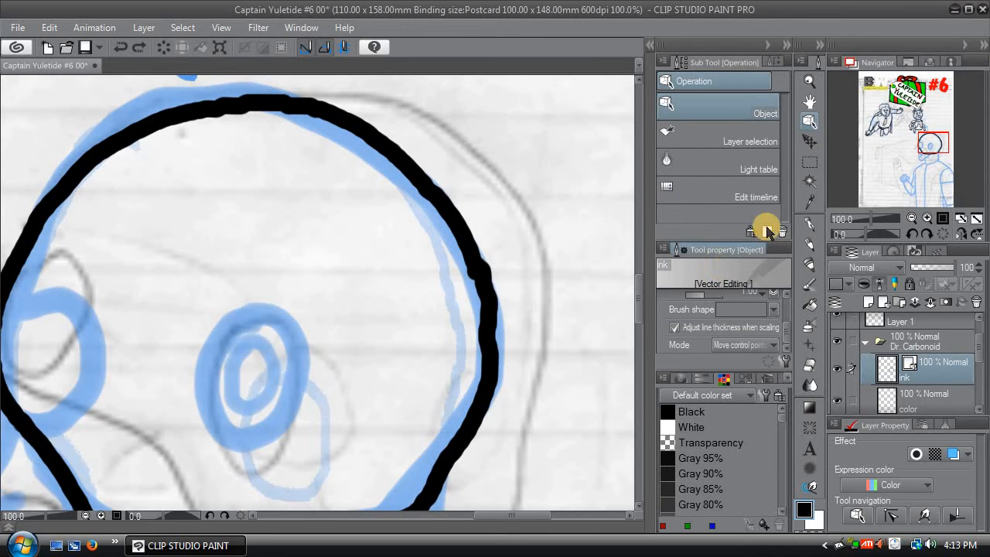
# Step: Select the inked head outline with the Object tool and move the control points at the kink on its back to smooth the line
pyautogui.click(458, 241)
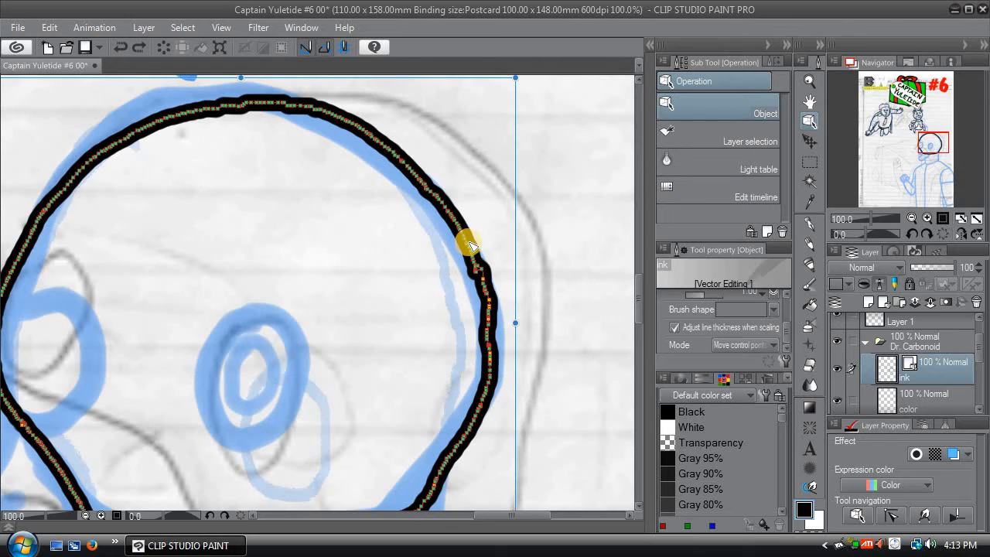
pyautogui.click(928, 219)
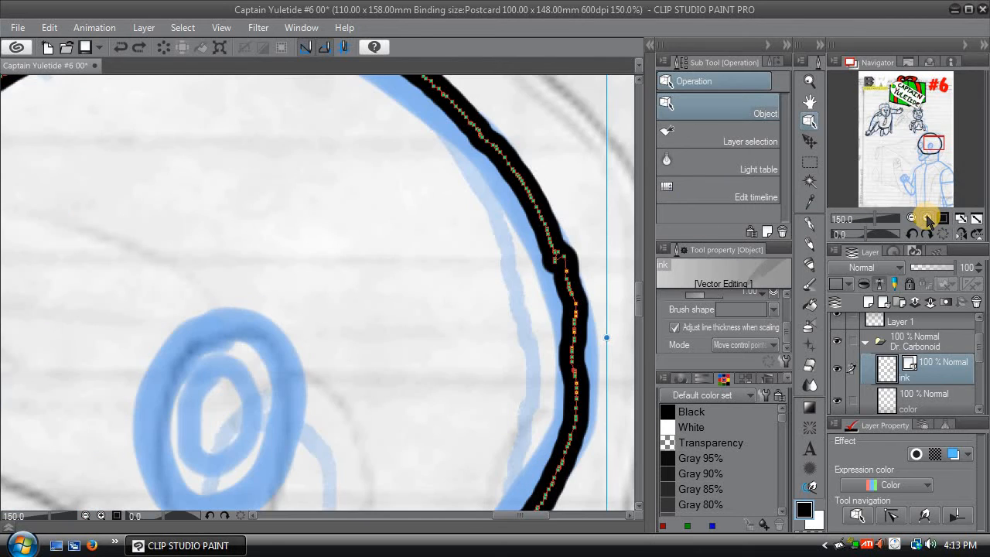
pyautogui.click(927, 219)
pyautogui.moveTo(931, 142); pyautogui.dragTo(935, 141)
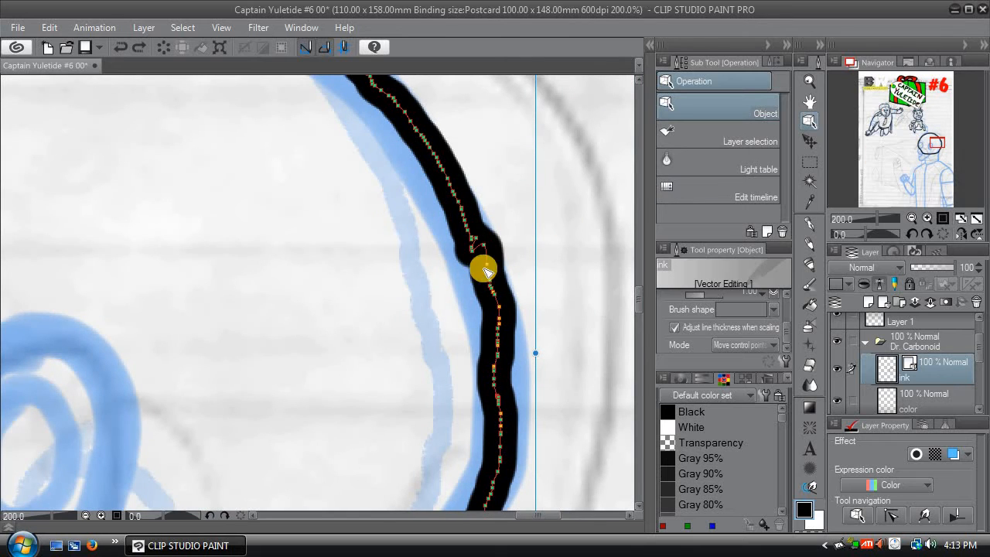
pyautogui.moveTo(477, 252); pyautogui.dragTo(480, 242)
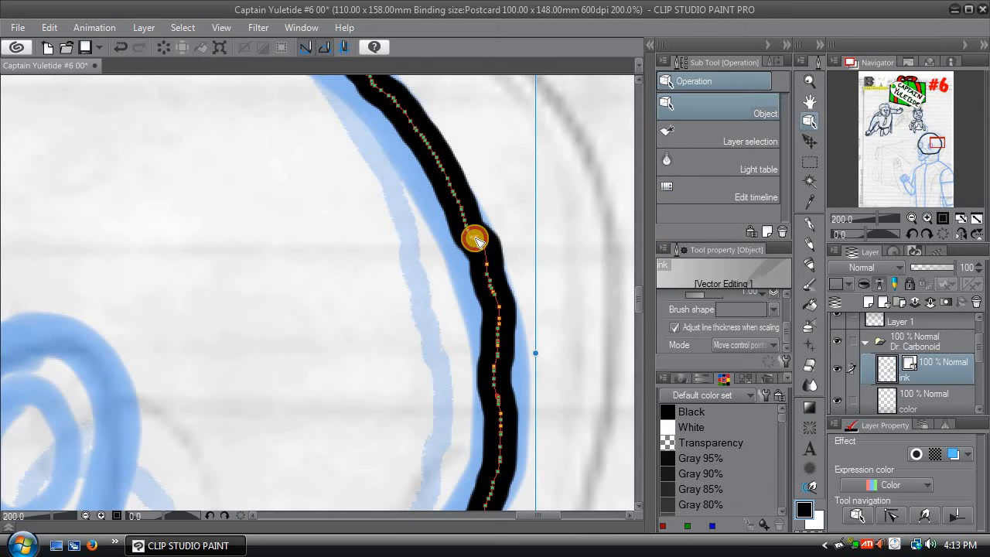
pyautogui.click(475, 235)
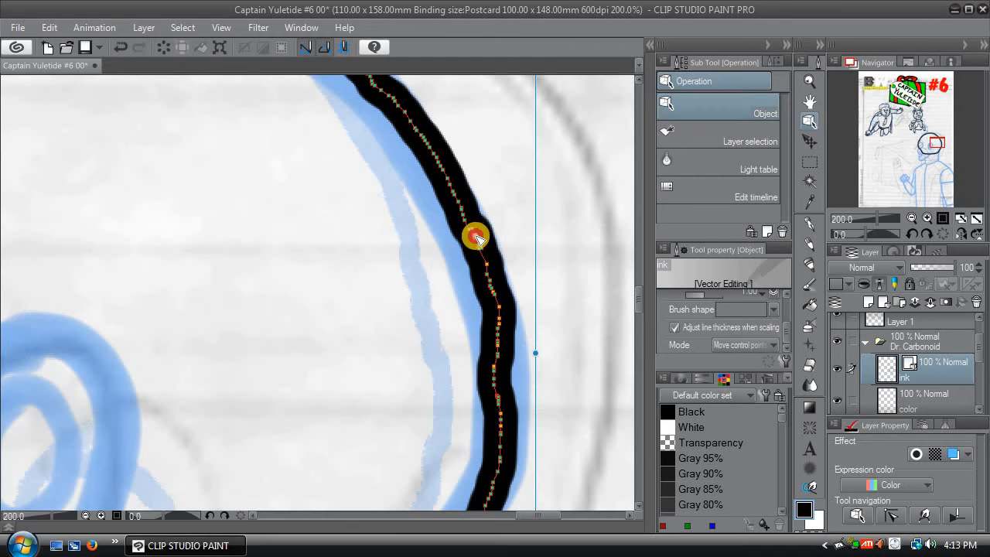
pyautogui.click(492, 293)
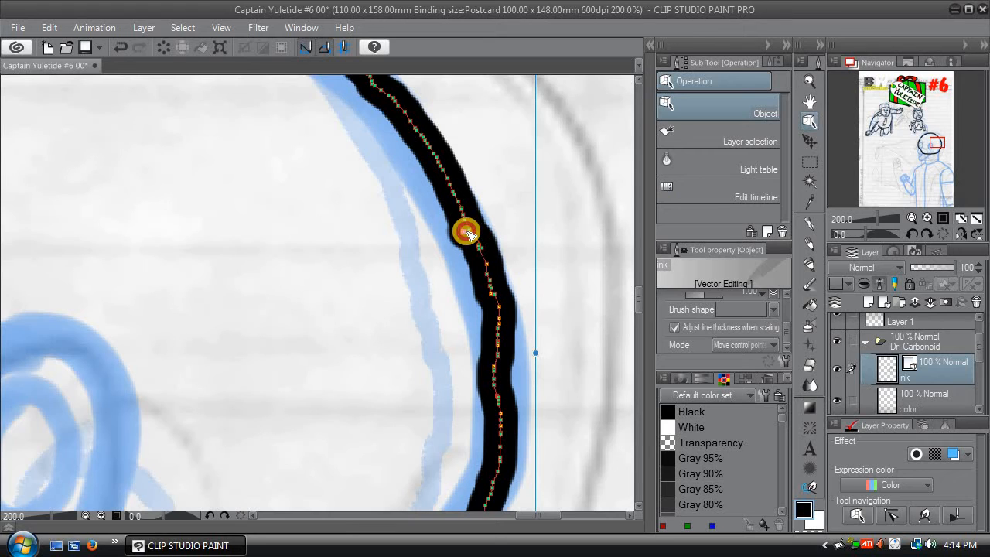
pyautogui.click(470, 230)
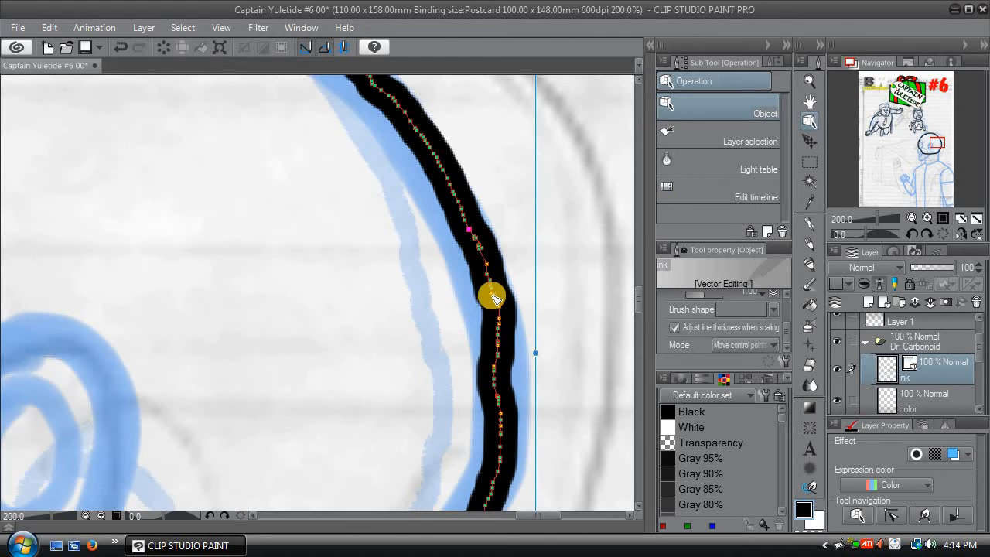
pyautogui.click(492, 294)
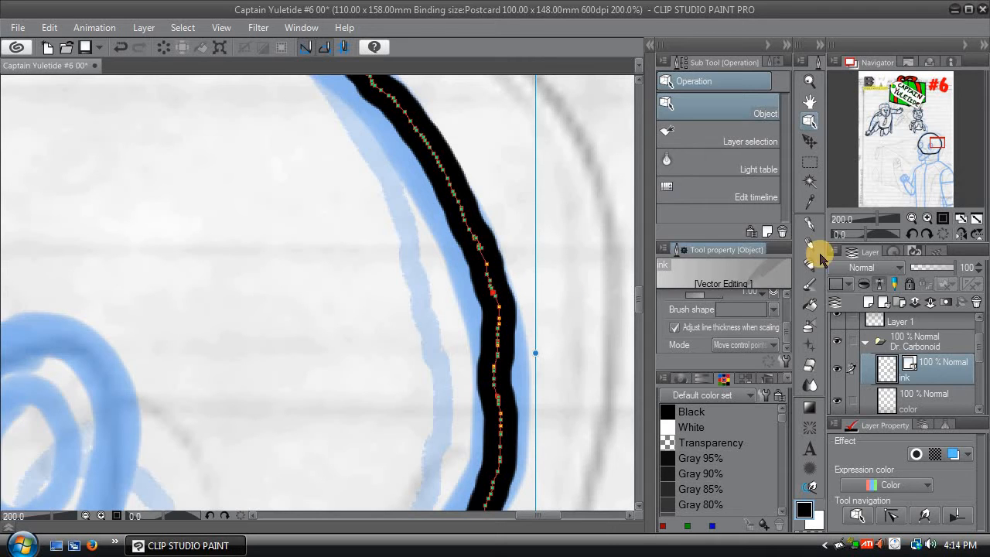
# Step: Try pulling control points outward on the back of the head outline and move them back onto its curve
pyautogui.click(911, 218)
pyautogui.click(911, 219)
pyautogui.click(911, 219)
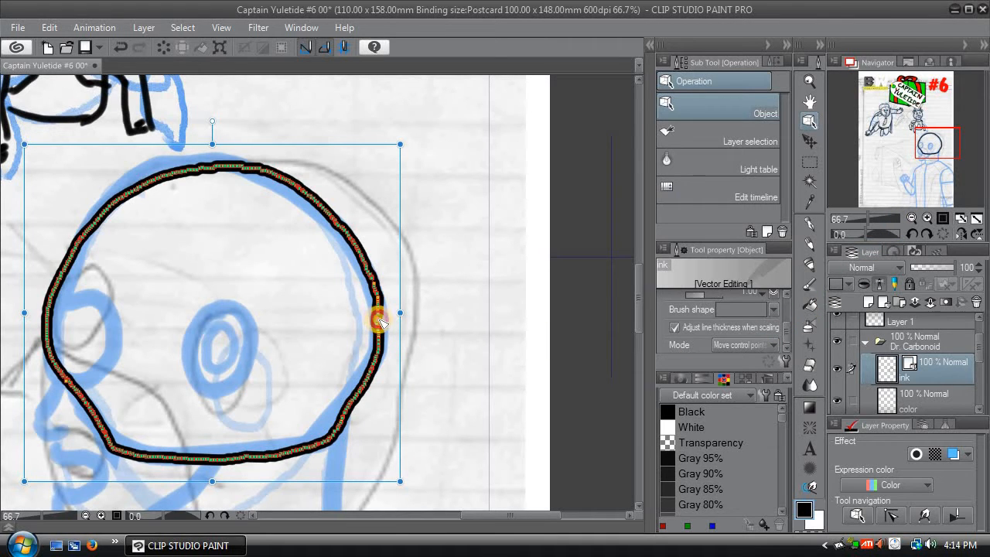
pyautogui.moveTo(377, 323); pyautogui.dragTo(387, 324)
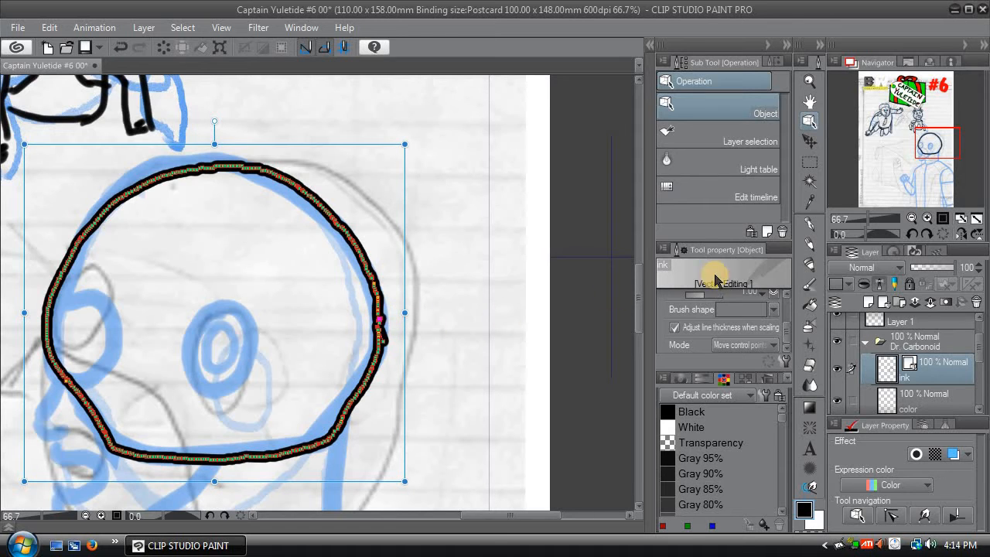
pyautogui.click(927, 219)
pyautogui.click(927, 219)
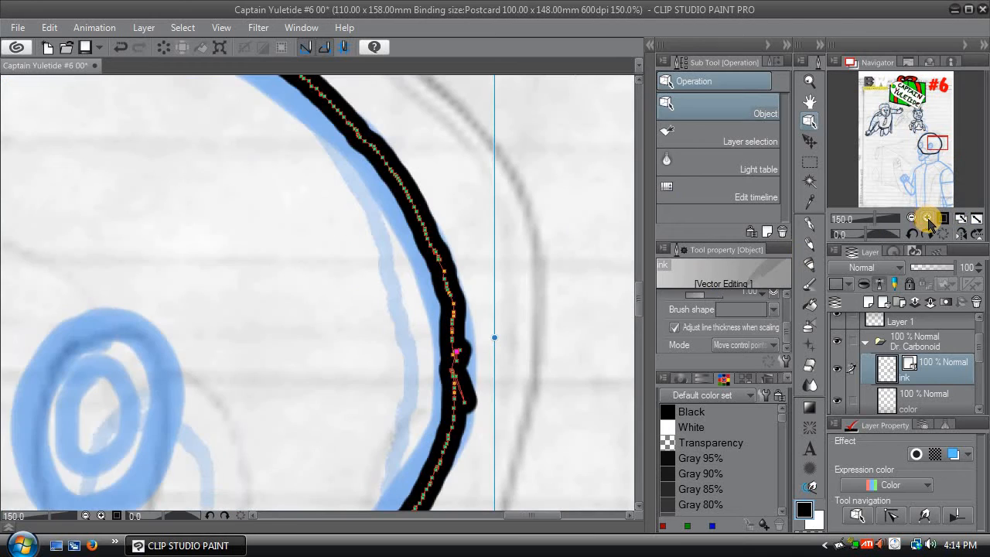
pyautogui.click(927, 219)
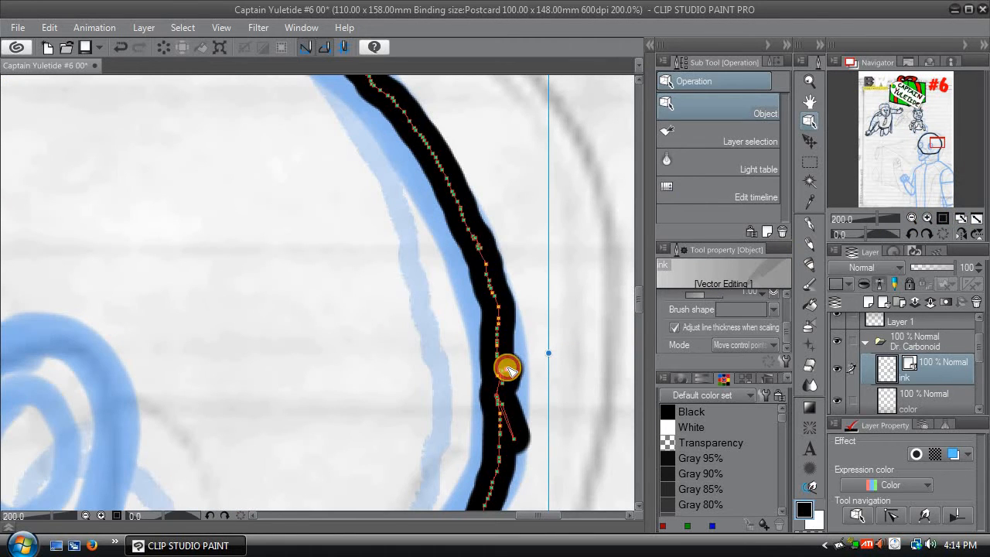
pyautogui.moveTo(502, 380)
pyautogui.mouseDown()
pyautogui.moveTo(516, 438)
pyautogui.moveTo(499, 443)
pyautogui.mouseUp()
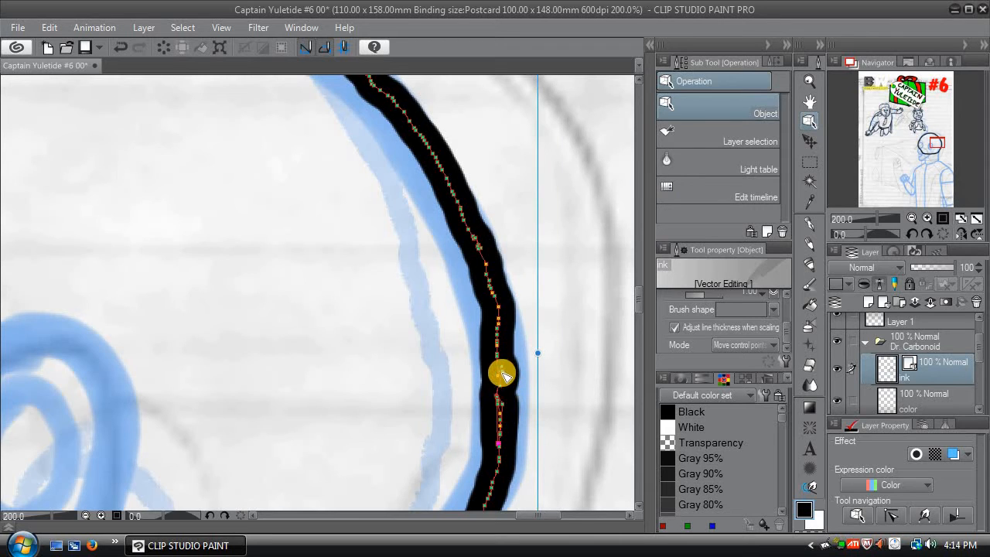
# Step: Reshape the lower back of the head outline with a Redraw vector line stroke from the lower back corner upward
pyautogui.click(810, 226)
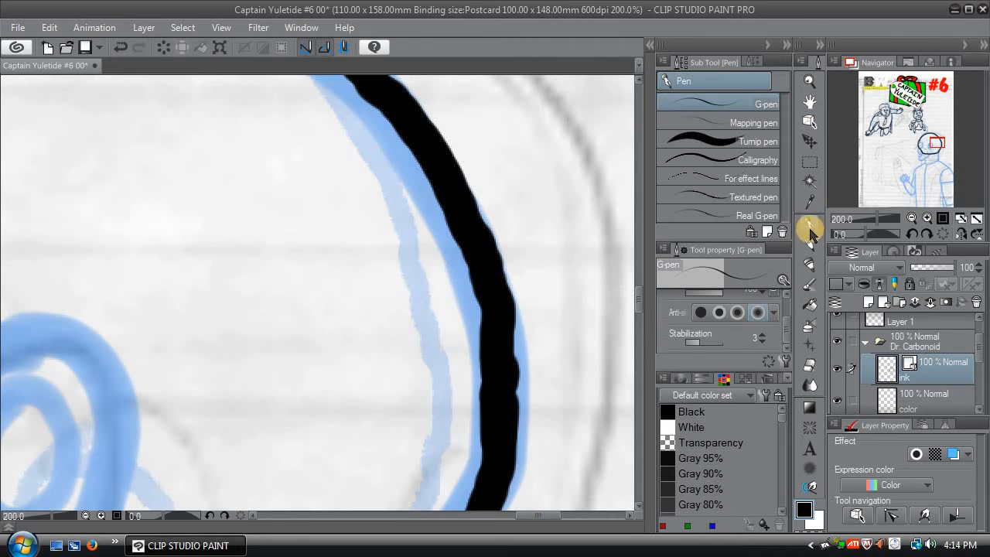
pyautogui.click(911, 219)
pyautogui.click(911, 221)
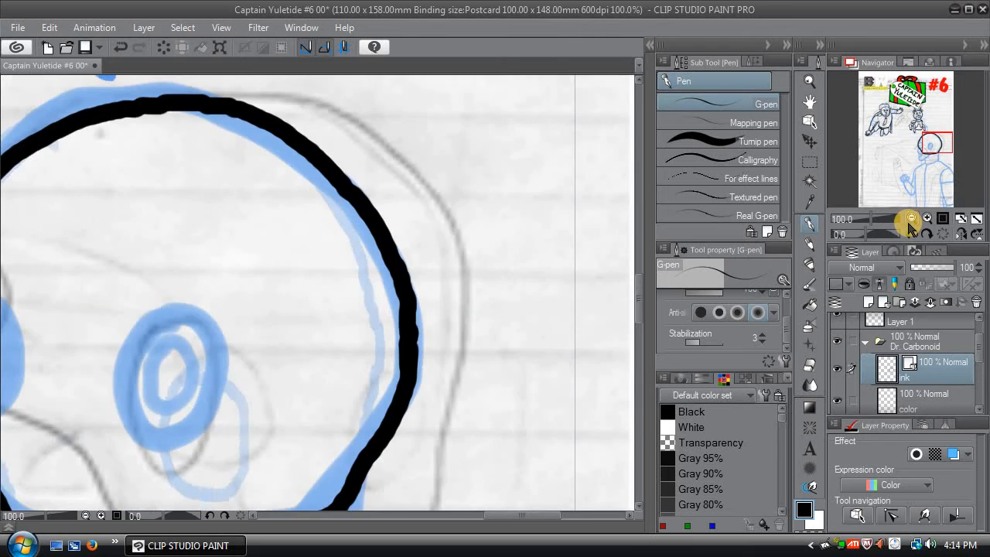
pyautogui.click(909, 221)
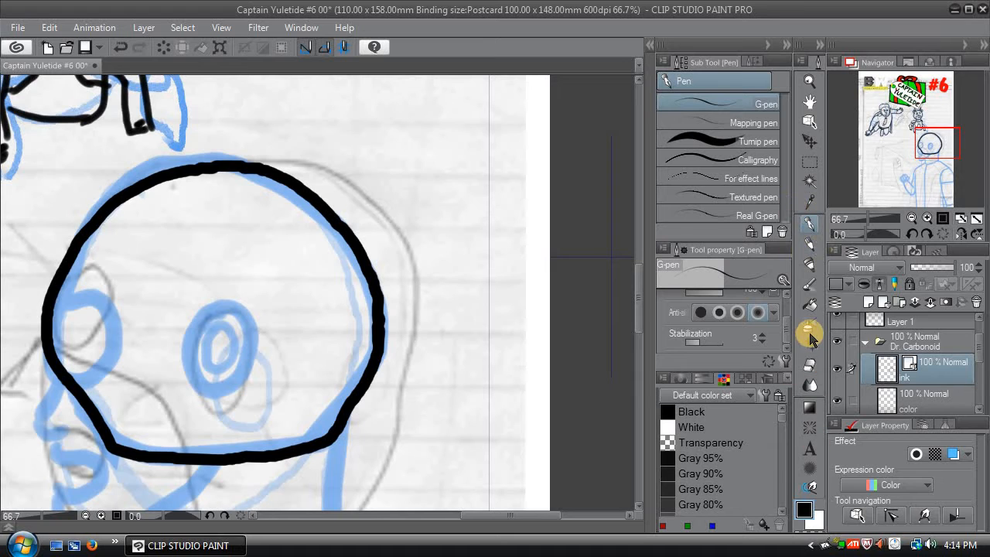
pyautogui.click(809, 485)
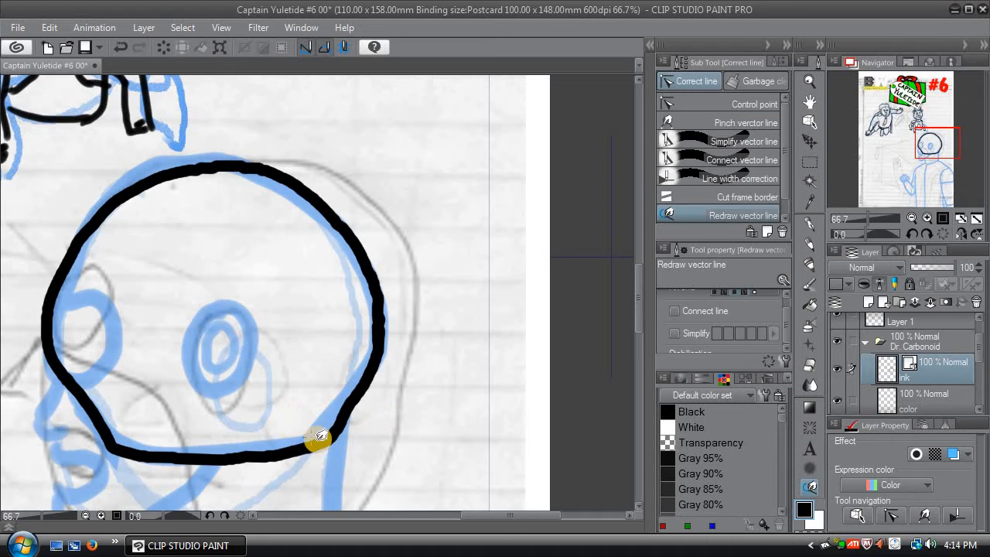
pyautogui.moveTo(334, 433)
pyautogui.mouseDown()
pyautogui.moveTo(380, 345)
pyautogui.moveTo(383, 303)
pyautogui.moveTo(371, 275)
pyautogui.moveTo(390, 302)
pyautogui.mouseUp()
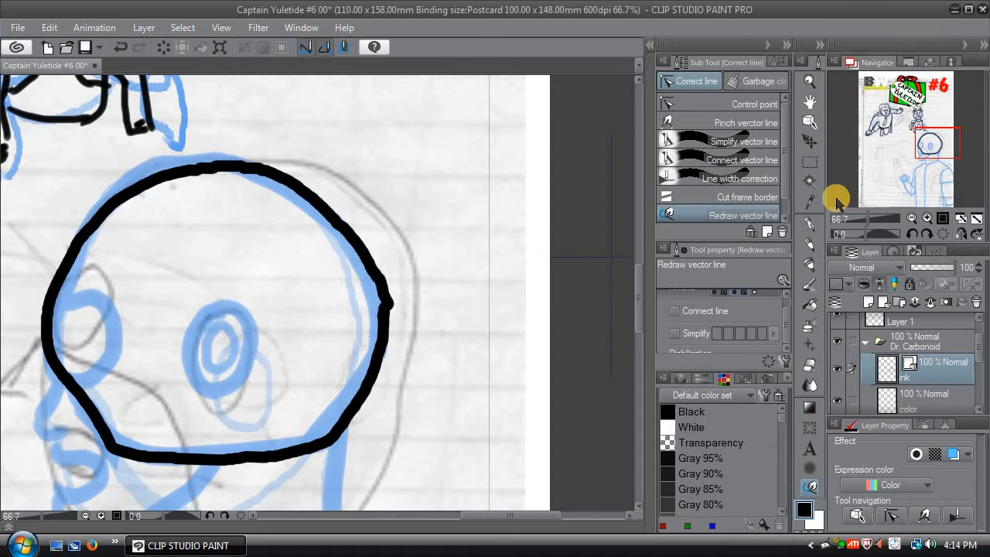
# Step: Smooth the bump and the upper back of the head outline with two short Redraw vector line strokes
pyautogui.click(928, 234)
pyautogui.click(928, 234)
pyautogui.click(928, 233)
pyautogui.click(928, 234)
pyautogui.click(928, 233)
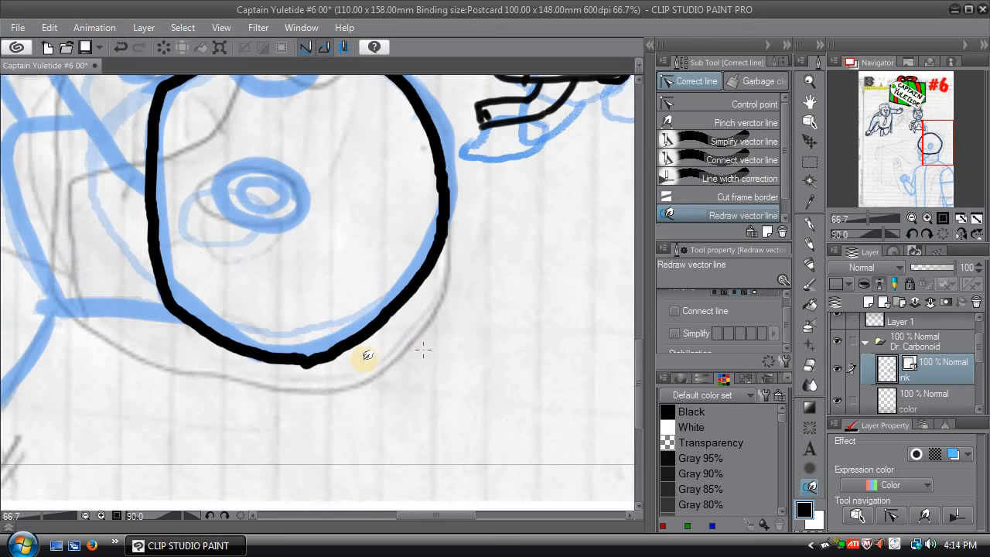
pyautogui.moveTo(302, 355)
pyautogui.mouseDown()
pyautogui.moveTo(294, 353)
pyautogui.moveTo(343, 349)
pyautogui.mouseUp()
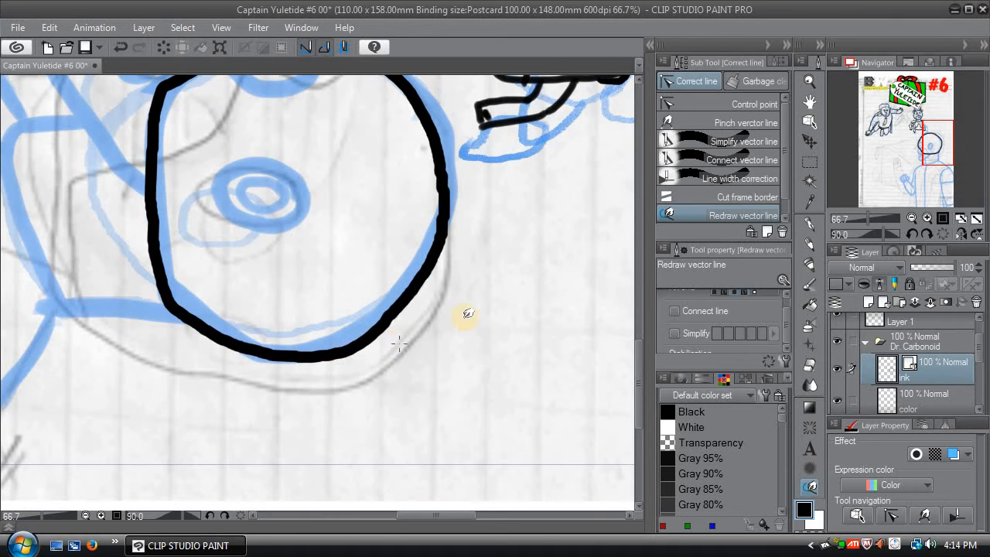
pyautogui.moveTo(387, 321); pyautogui.dragTo(392, 320)
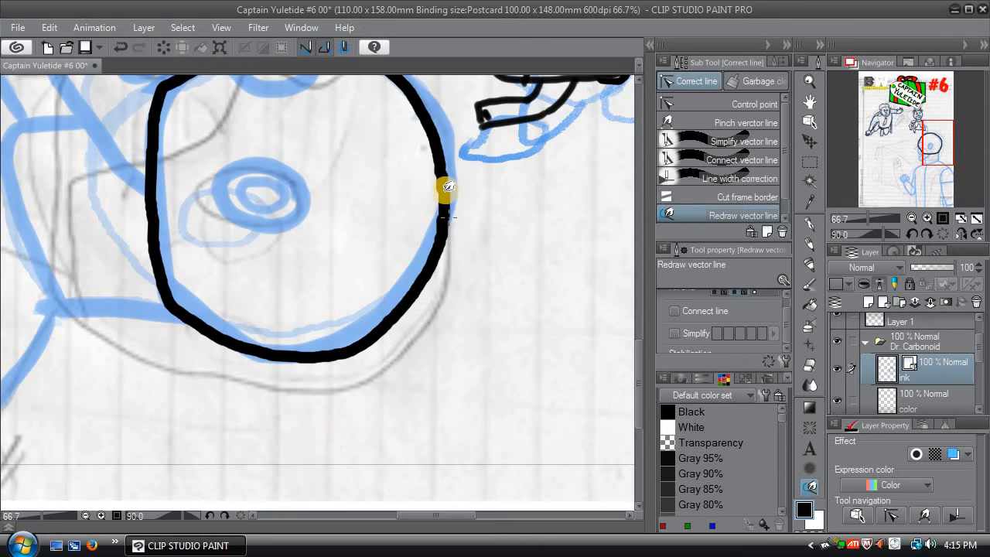
pyautogui.click(911, 234)
pyautogui.click(911, 234)
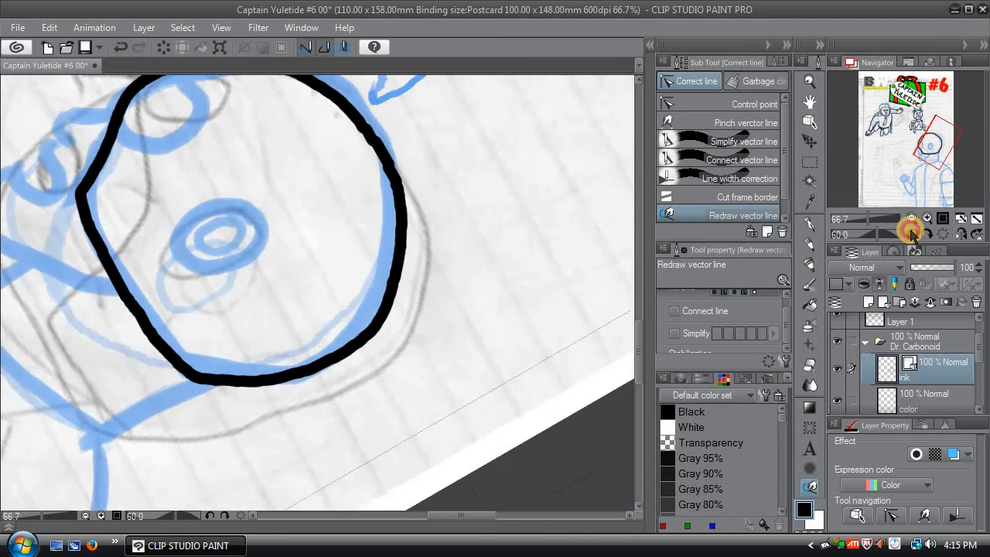
pyautogui.click(911, 234)
pyautogui.click(911, 234)
pyautogui.click(911, 234)
pyautogui.click(911, 234)
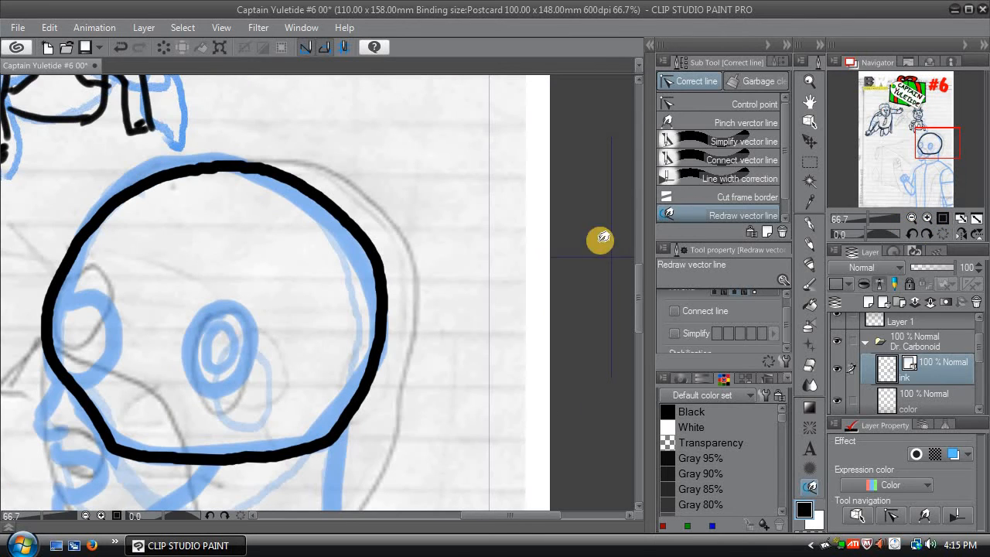
# Step: Save the file and ink the pointed nose with the G-pen, starting from the front of the head outline
pyautogui.click(810, 227)
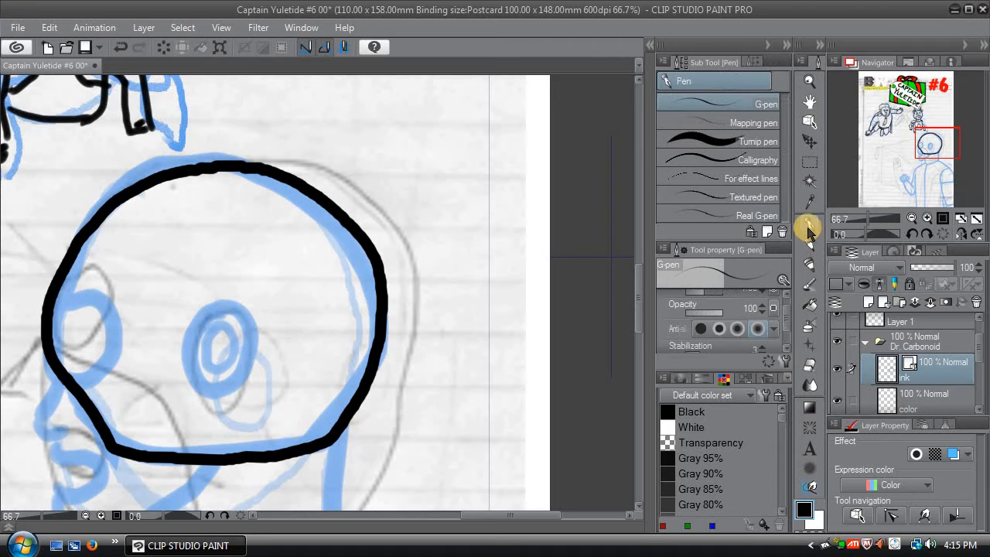
pyautogui.click(81, 51)
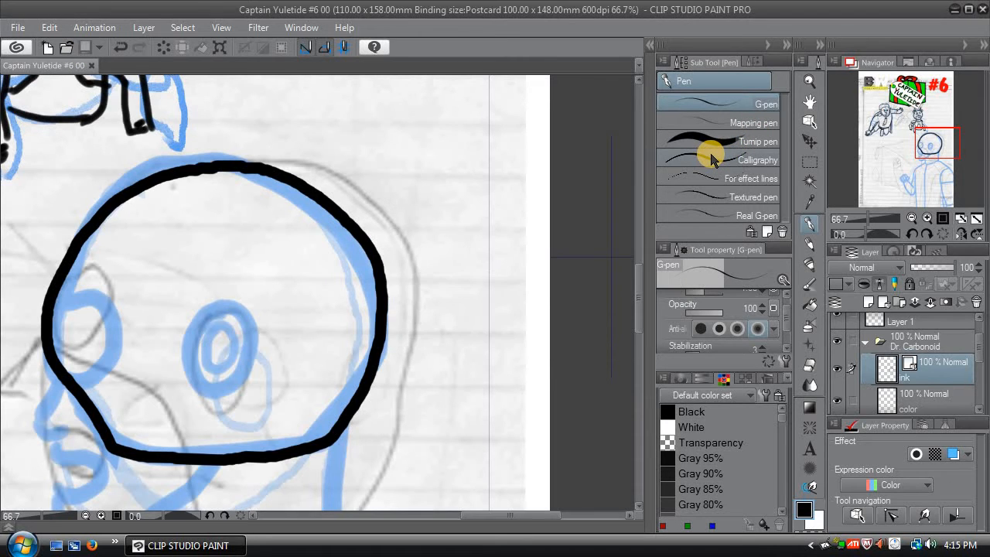
pyautogui.moveTo(931, 142); pyautogui.dragTo(916, 148)
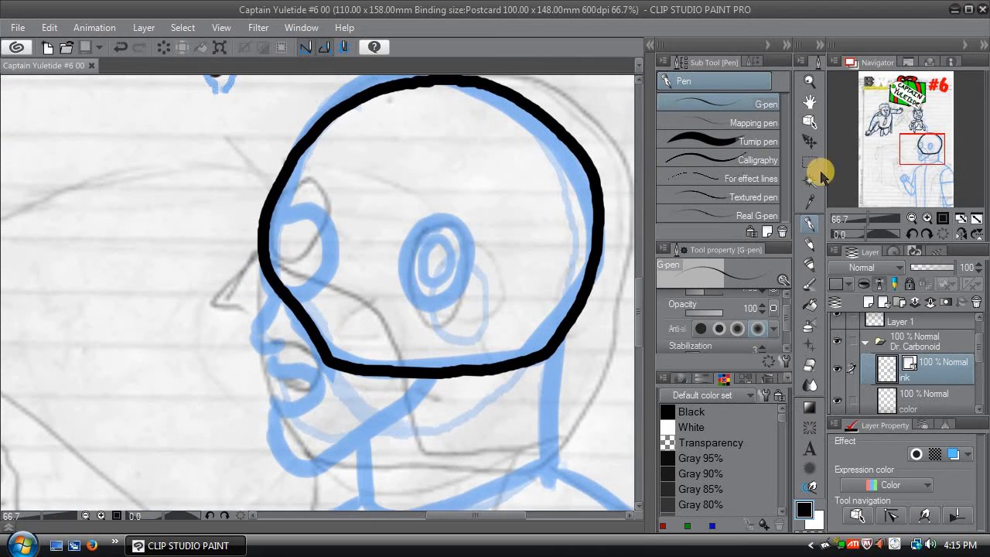
pyautogui.moveTo(254, 254); pyautogui.dragTo(222, 302)
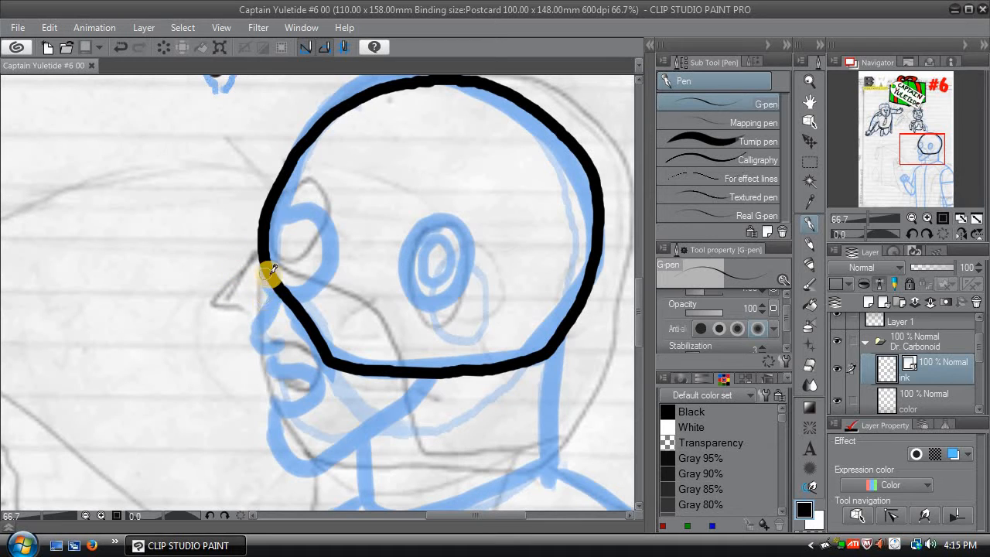
pyautogui.moveTo(277, 287)
pyautogui.mouseDown()
pyautogui.moveTo(244, 333)
pyautogui.moveTo(272, 338)
pyautogui.mouseUp()
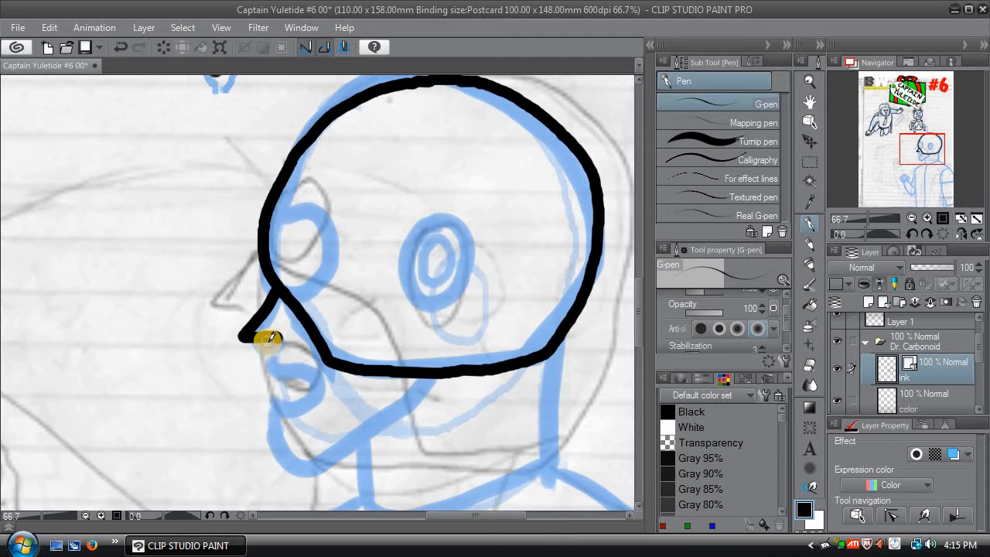
# Step: Ink the open mouth below the nose and draw the teeth inside it with a smaller G-pen brush
pyautogui.moveTo(304, 361)
pyautogui.mouseDown()
pyautogui.moveTo(317, 386)
pyautogui.moveTo(268, 404)
pyautogui.mouseUp()
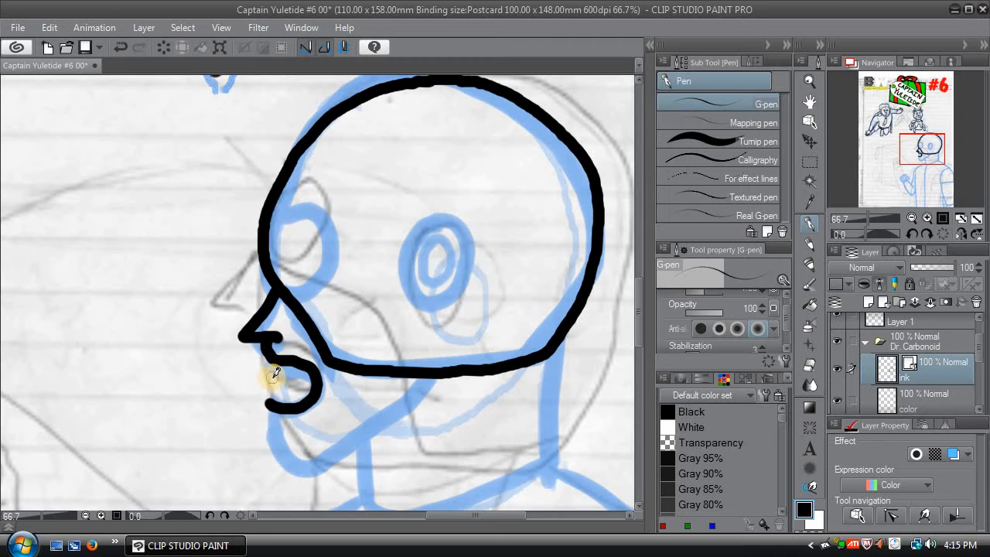
pyautogui.press('[')
pyautogui.press('[')
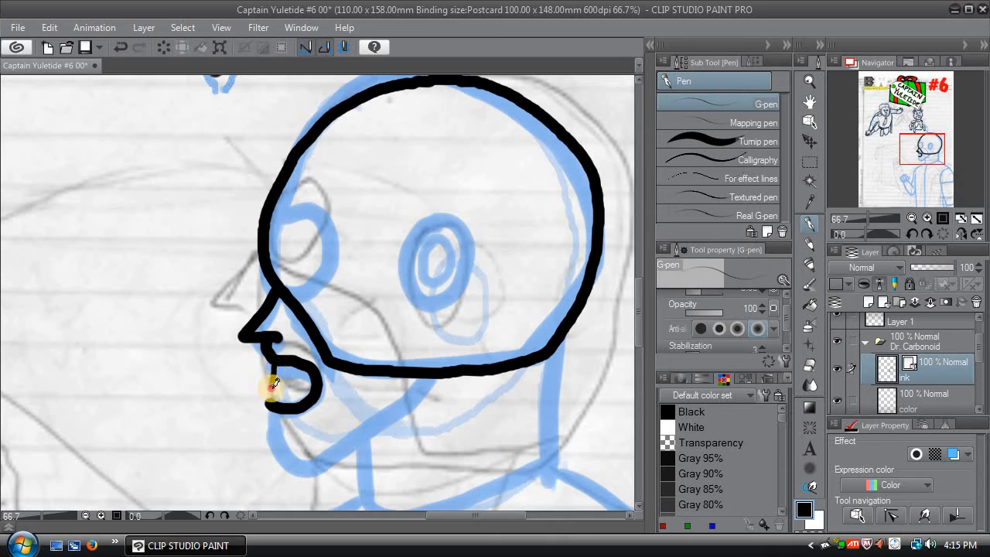
pyautogui.moveTo(272, 392)
pyautogui.mouseDown()
pyautogui.moveTo(310, 383)
pyautogui.moveTo(309, 373)
pyautogui.moveTo(285, 365)
pyautogui.moveTo(300, 368)
pyautogui.moveTo(281, 403)
pyautogui.moveTo(301, 381)
pyautogui.moveTo(297, 403)
pyautogui.mouseUp()
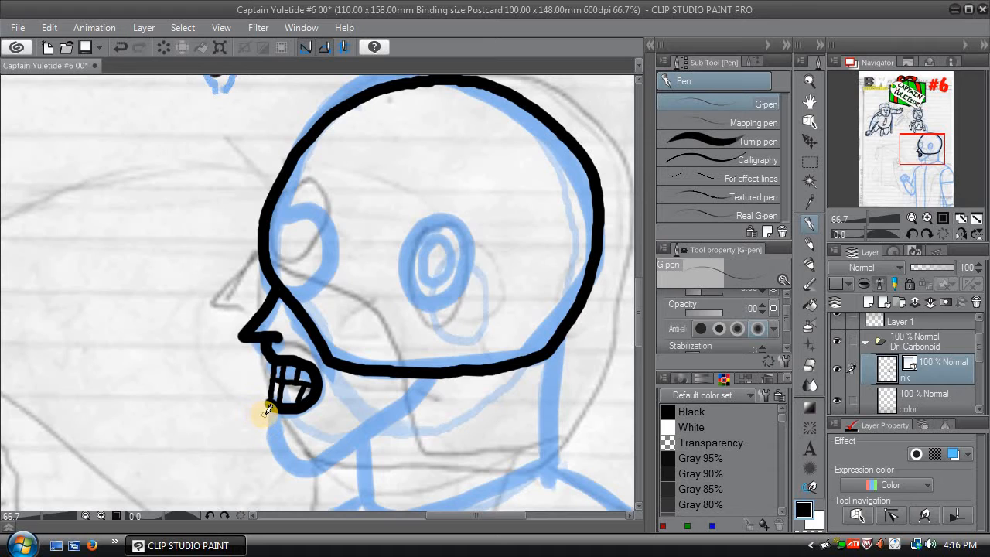
# Step: Enlarge the brush and ink the jaw from the mouth to the skull's underside, plus the outline of the front eye
pyautogui.press(']')
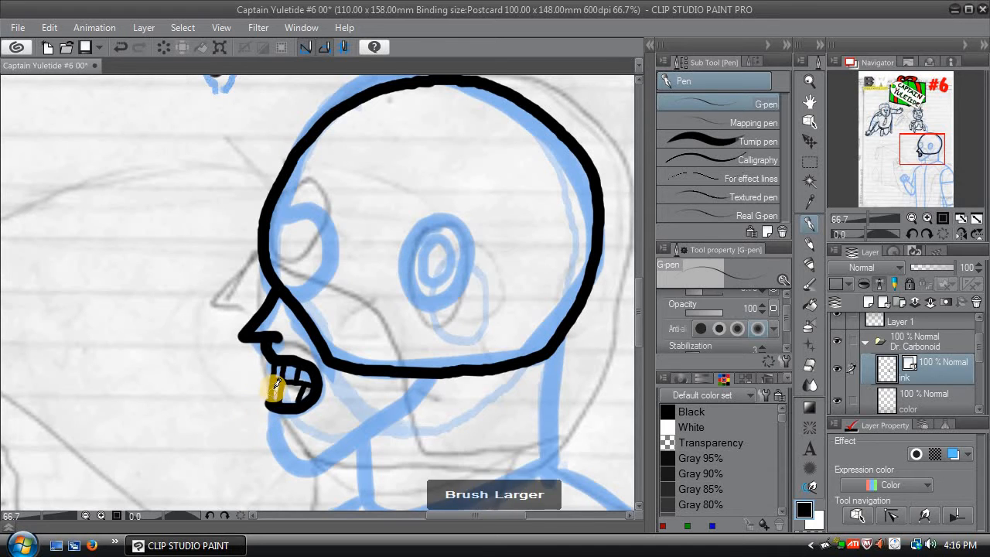
pyautogui.moveTo(275, 407)
pyautogui.mouseDown()
pyautogui.moveTo(287, 455)
pyautogui.moveTo(345, 453)
pyautogui.moveTo(373, 441)
pyautogui.moveTo(430, 371)
pyautogui.mouseUp()
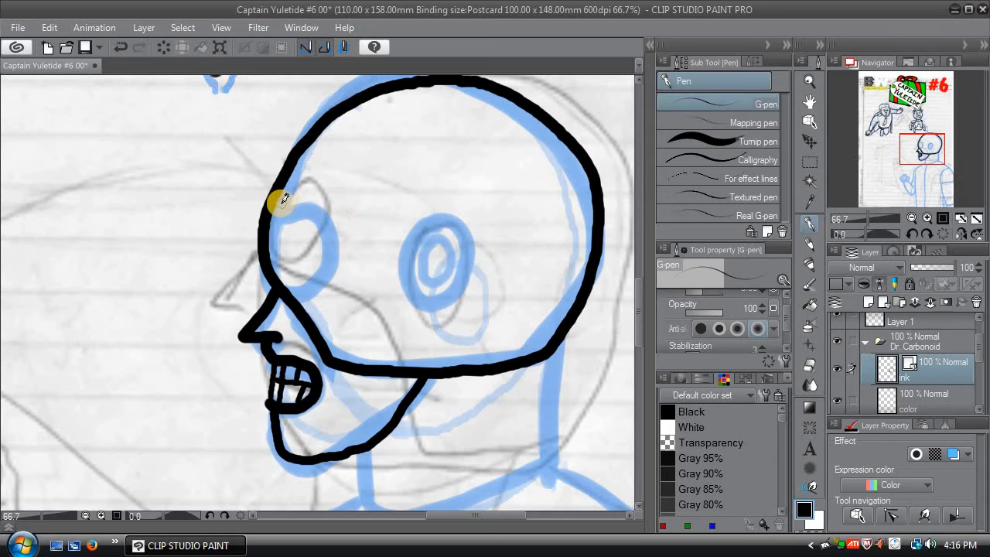
pyautogui.moveTo(276, 199)
pyautogui.mouseDown()
pyautogui.moveTo(303, 215)
pyautogui.moveTo(307, 248)
pyautogui.moveTo(290, 271)
pyautogui.moveTo(266, 279)
pyautogui.mouseUp()
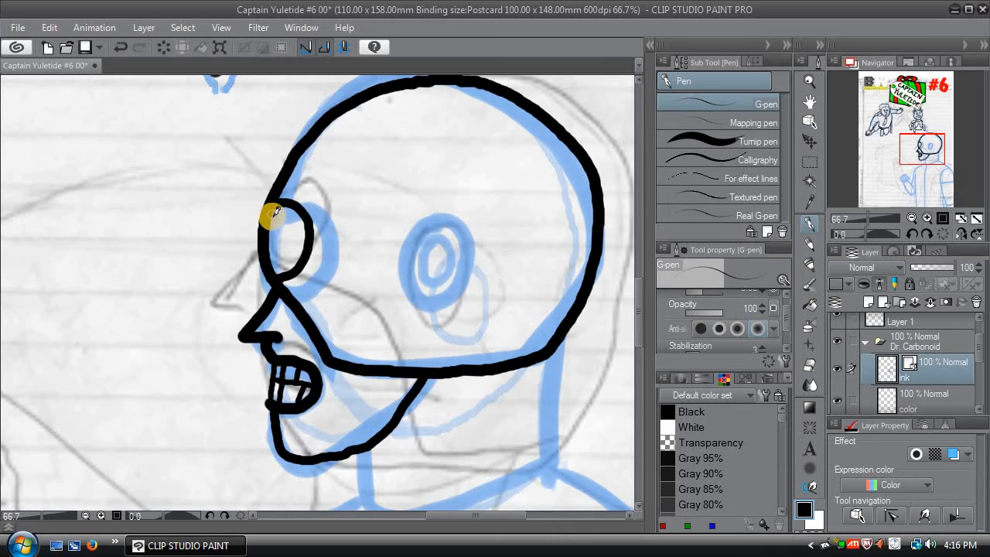
# Step: Reduce the G-pen brush size and ink the inner ring of the front eye plus the two concentric rings on the side of the head
pyautogui.press('[')
pyautogui.moveTo(276, 207); pyautogui.dragTo(280, 263)
pyautogui.hotkey('ctrl', 'z')
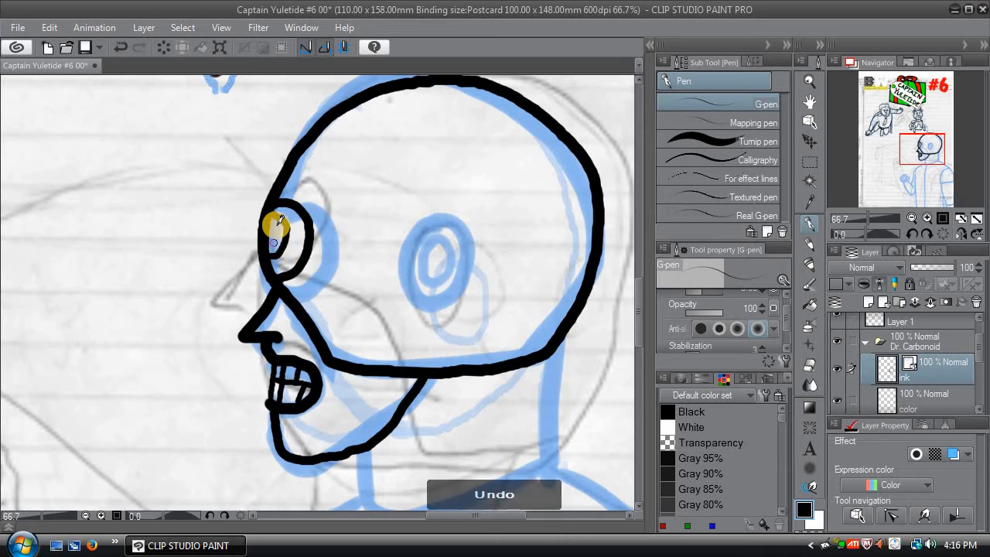
pyautogui.moveTo(274, 213)
pyautogui.mouseDown()
pyautogui.moveTo(294, 223)
pyautogui.moveTo(282, 257)
pyautogui.moveTo(263, 262)
pyautogui.mouseUp()
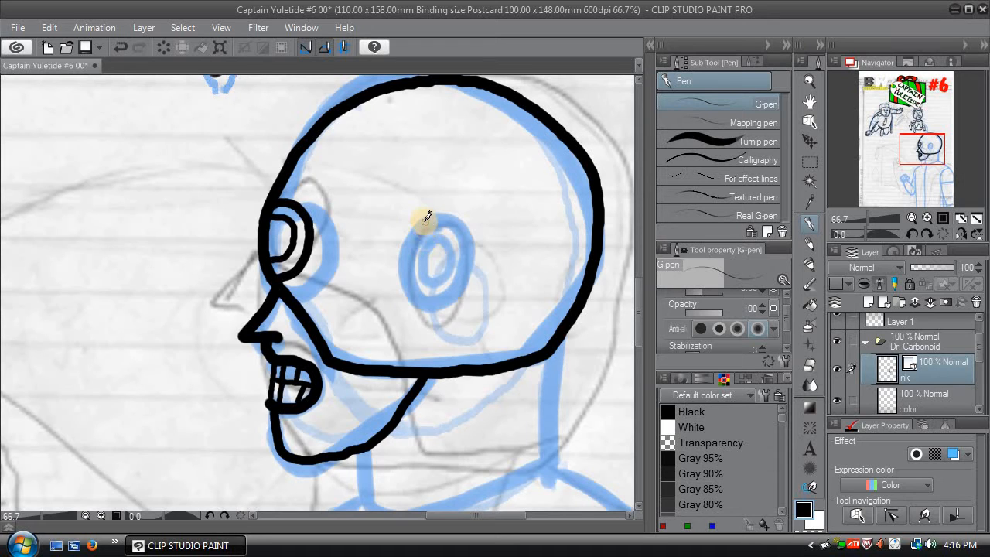
pyautogui.moveTo(429, 219)
pyautogui.mouseDown()
pyautogui.moveTo(409, 260)
pyautogui.moveTo(416, 280)
pyautogui.moveTo(430, 291)
pyautogui.moveTo(449, 284)
pyautogui.moveTo(474, 251)
pyautogui.moveTo(466, 229)
pyautogui.moveTo(421, 223)
pyautogui.mouseUp()
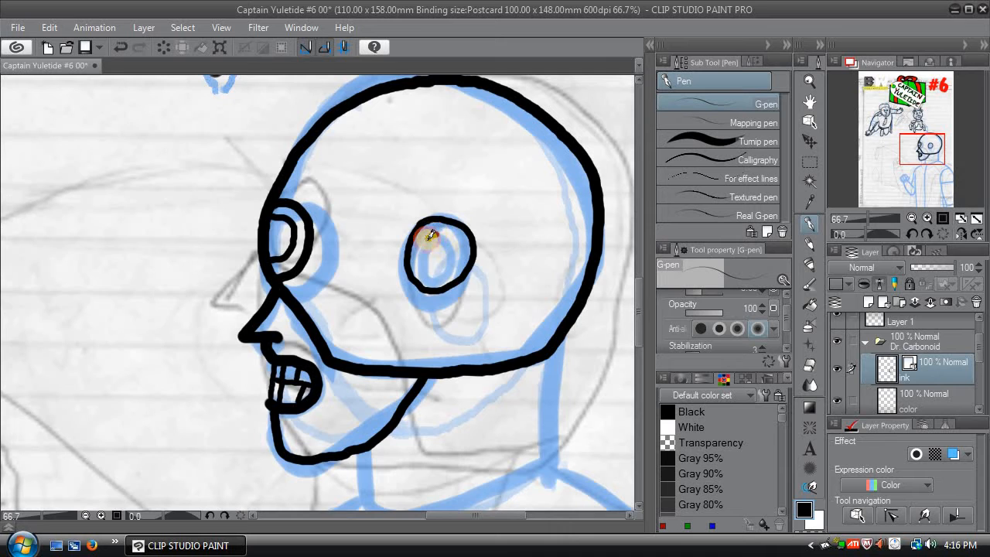
pyautogui.moveTo(430, 235)
pyautogui.mouseDown()
pyautogui.moveTo(416, 259)
pyautogui.moveTo(436, 281)
pyautogui.moveTo(458, 264)
pyautogui.moveTo(456, 237)
pyautogui.mouseUp()
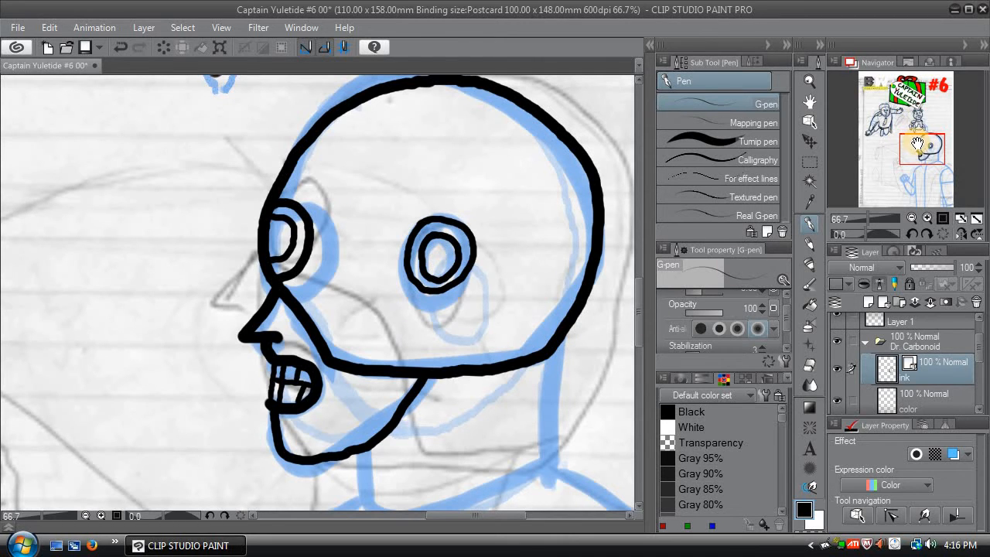
# Step: Ink the neck below the jaw: the curved collar line, then the back and front edges joining it to the head
pyautogui.moveTo(917, 144); pyautogui.dragTo(919, 156)
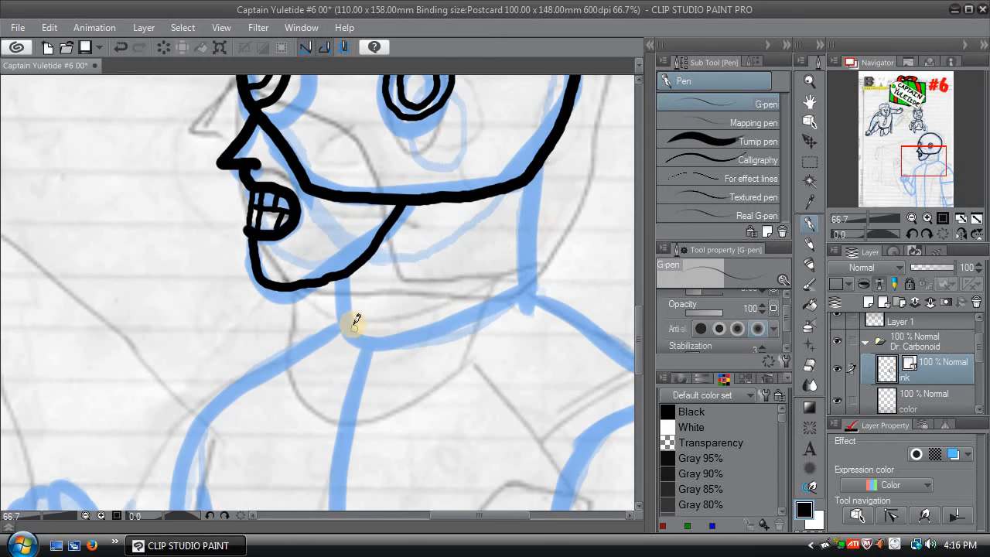
pyautogui.moveTo(337, 316)
pyautogui.mouseDown()
pyautogui.moveTo(382, 338)
pyautogui.moveTo(504, 292)
pyautogui.mouseUp()
pyautogui.hotkey('ctrl', 'z')
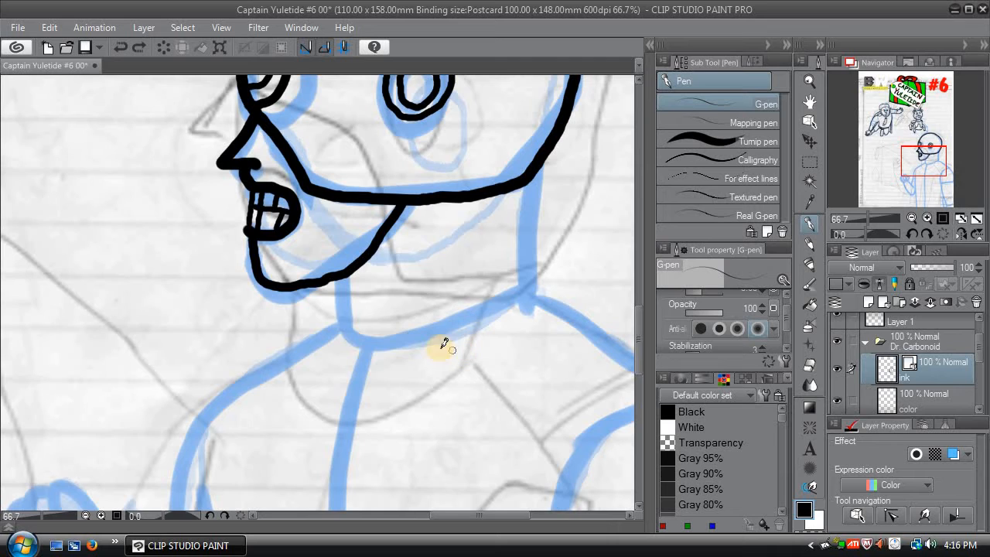
pyautogui.moveTo(340, 325)
pyautogui.mouseDown()
pyautogui.moveTo(376, 346)
pyautogui.moveTo(429, 333)
pyautogui.moveTo(533, 275)
pyautogui.mouseUp()
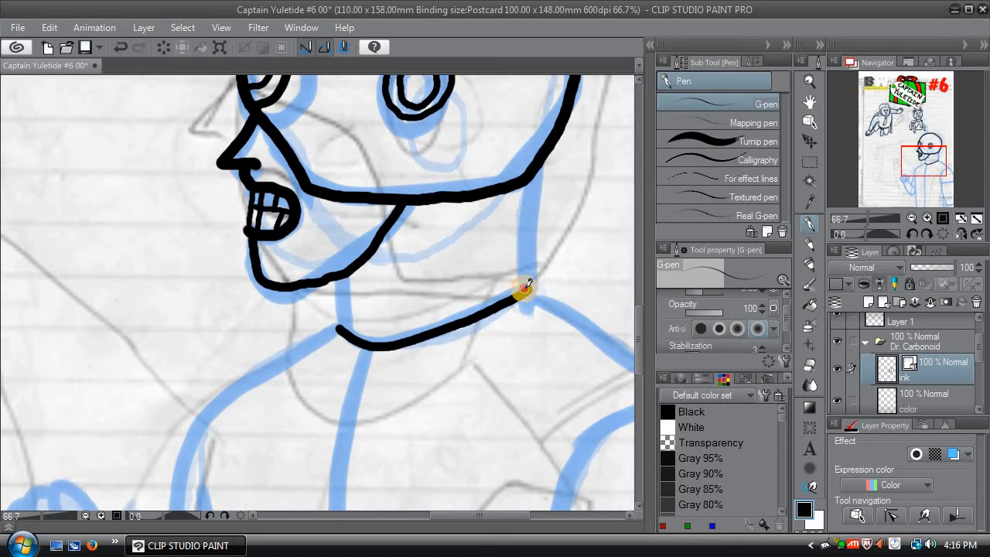
pyautogui.moveTo(530, 179); pyautogui.dragTo(523, 280)
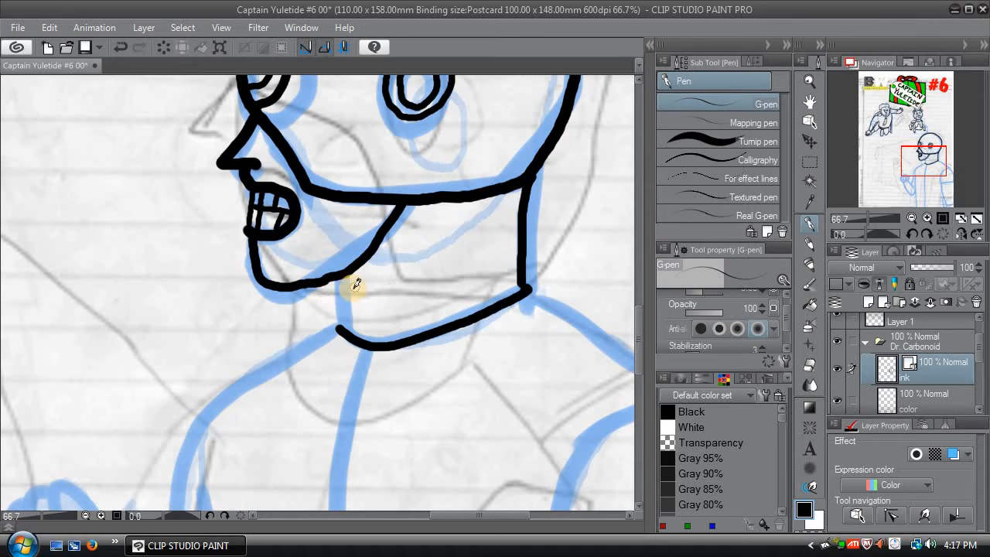
pyautogui.moveTo(337, 279); pyautogui.dragTo(350, 348)
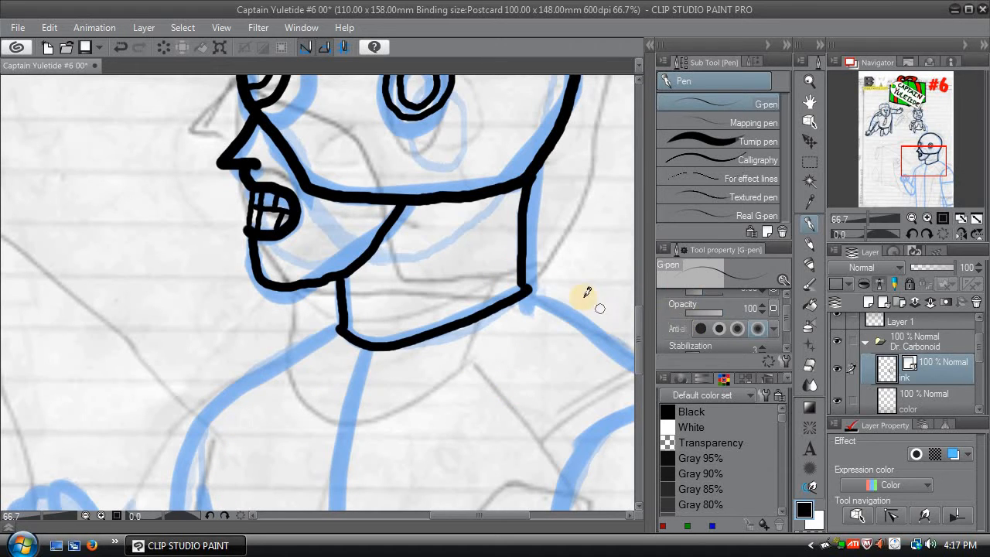
pyautogui.moveTo(521, 281); pyautogui.dragTo(530, 293)
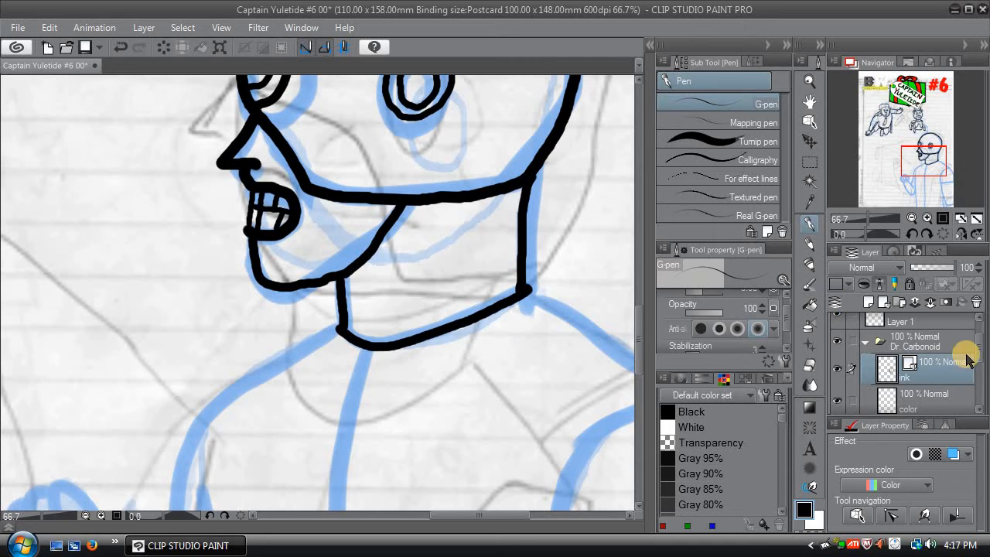
pyautogui.scroll(2, 976, 342)
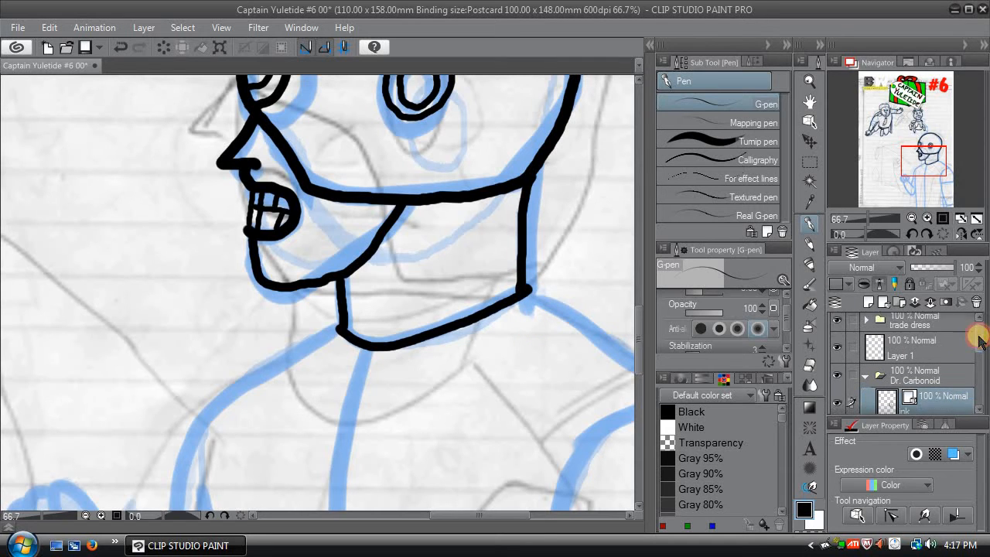
pyautogui.click(865, 377)
pyautogui.scroll(-2, 978, 342)
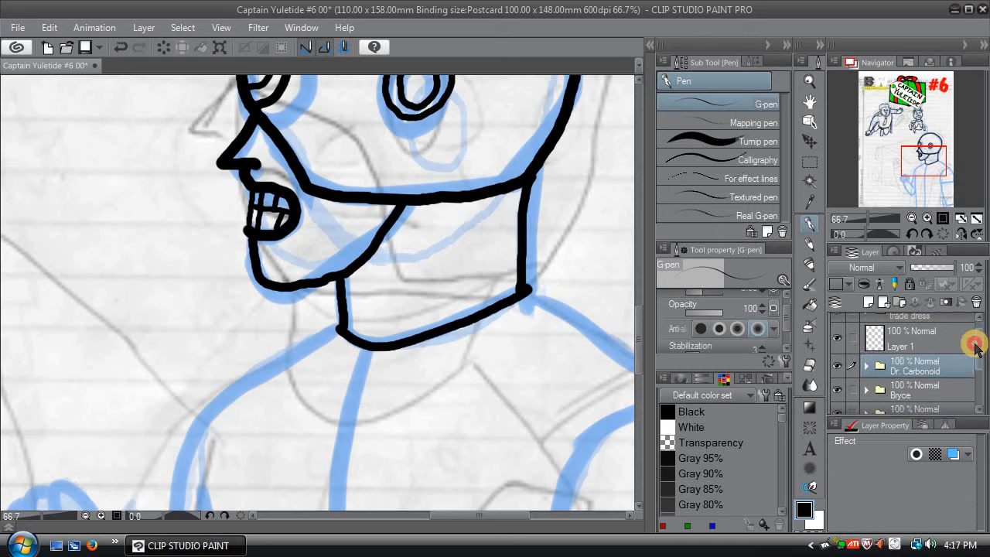
pyautogui.click(912, 218)
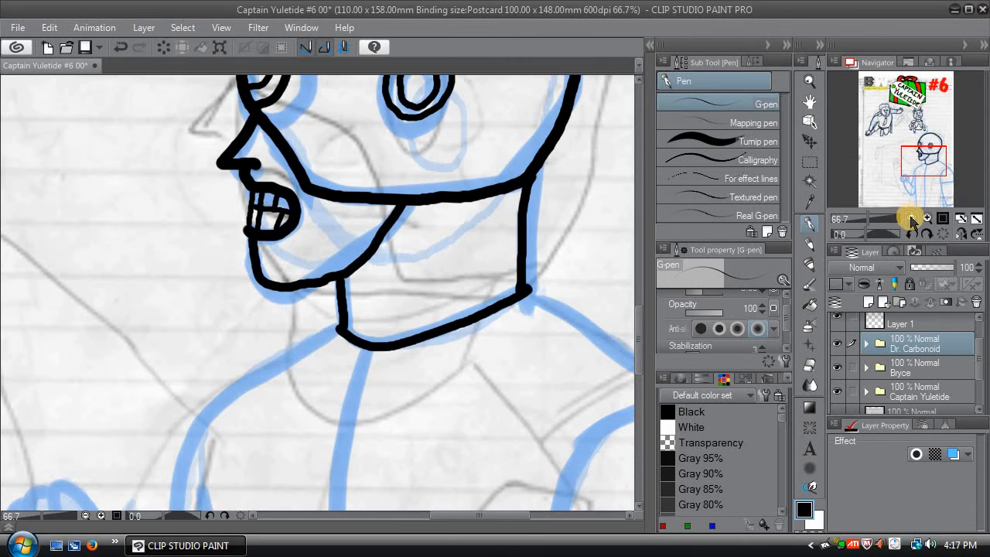
pyautogui.click(911, 219)
pyautogui.click(911, 219)
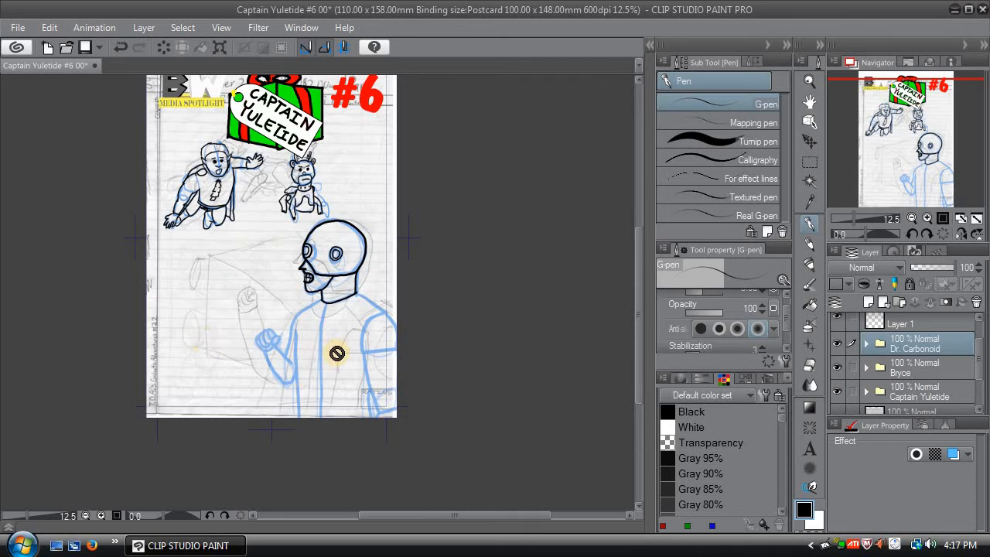
pyautogui.click(865, 343)
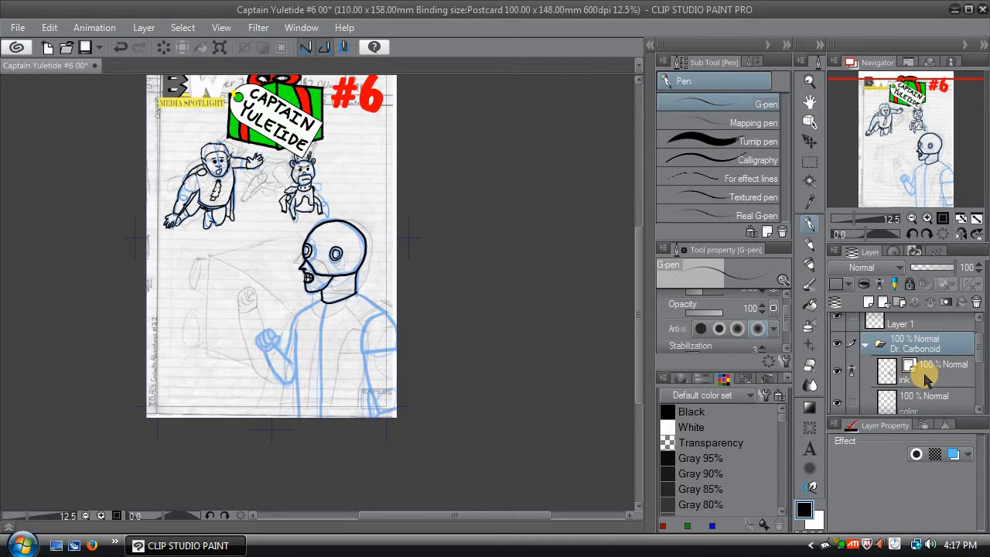
# Step: On Dr. Carbonoid's ink layer, ink the shoulder slope from the back of the neck and the rounded short sleeve at the page edge
pyautogui.click(927, 219)
pyautogui.click(927, 219)
pyautogui.click(927, 219)
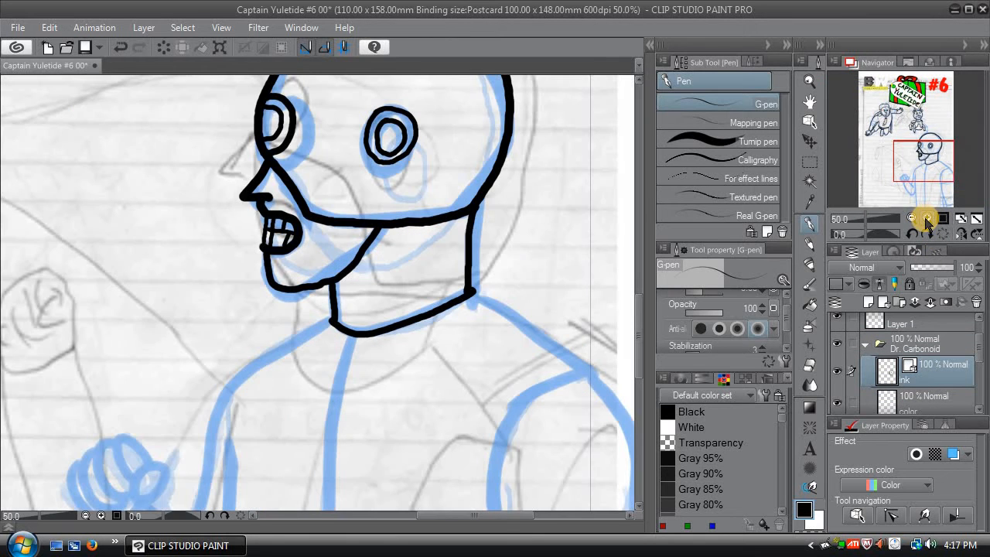
pyautogui.moveTo(922, 153); pyautogui.dragTo(928, 163)
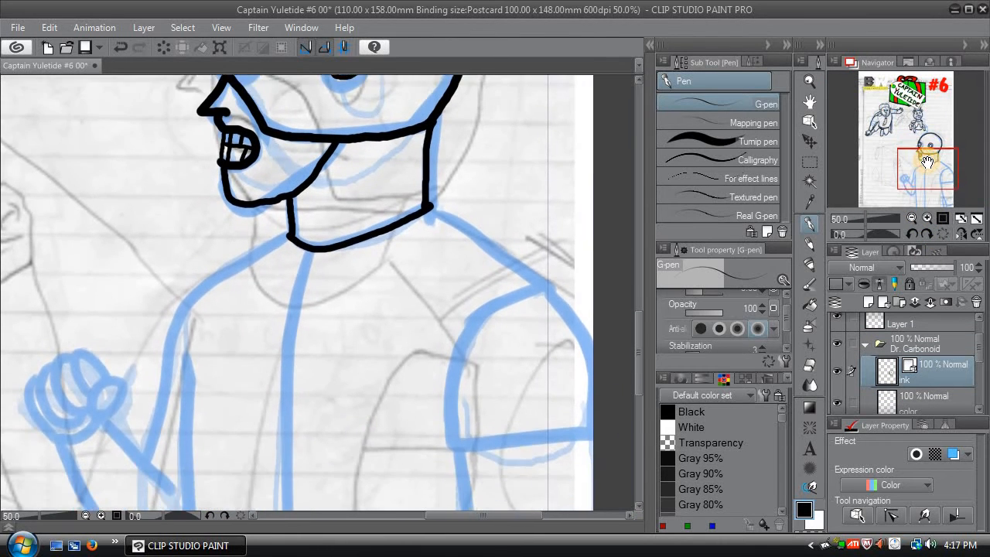
pyautogui.moveTo(434, 185); pyautogui.dragTo(465, 220)
pyautogui.hotkey('ctrl', 'z')
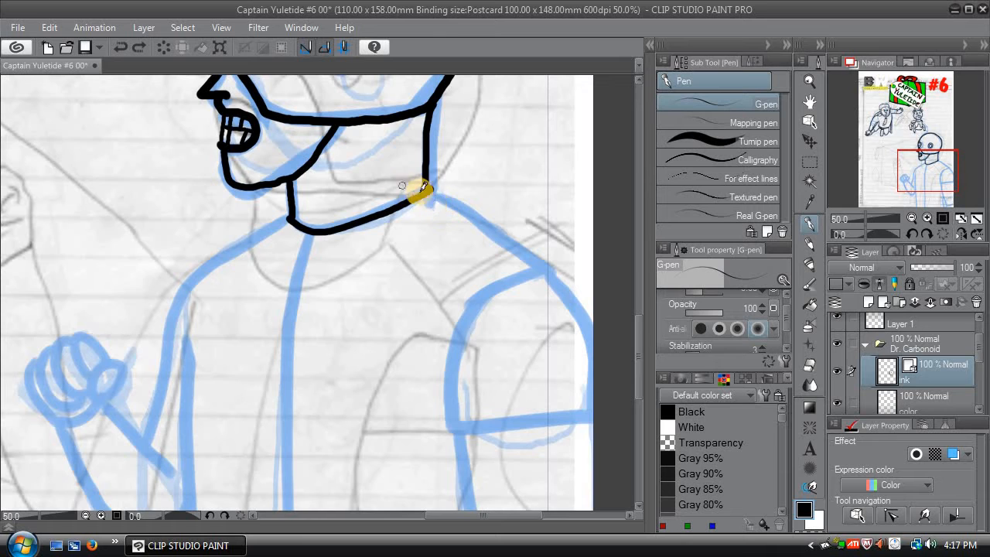
pyautogui.moveTo(428, 191)
pyautogui.mouseDown()
pyautogui.moveTo(544, 241)
pyautogui.moveTo(555, 261)
pyautogui.moveTo(548, 241)
pyautogui.moveTo(476, 306)
pyautogui.moveTo(460, 340)
pyautogui.moveTo(451, 428)
pyautogui.moveTo(594, 408)
pyautogui.mouseUp()
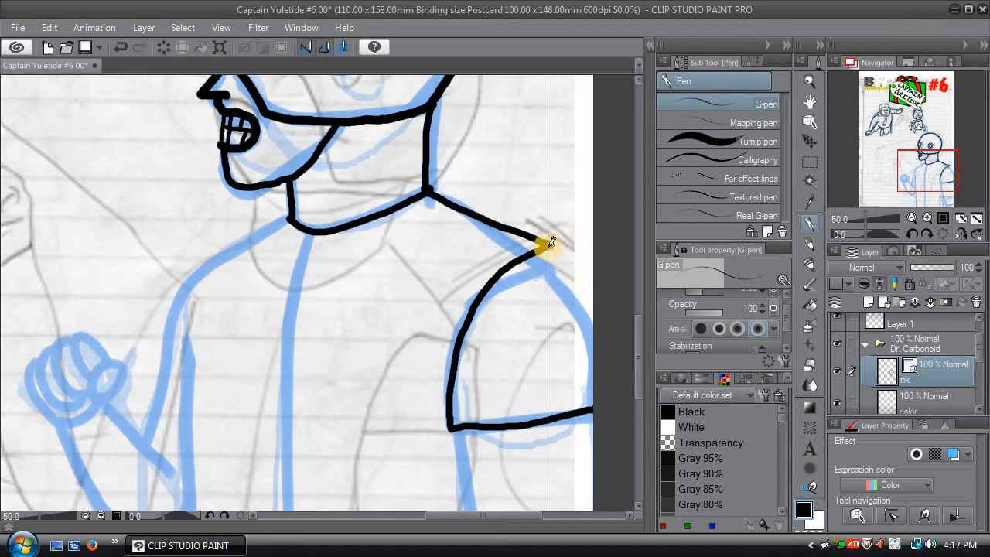
pyautogui.moveTo(548, 244); pyautogui.dragTo(593, 280)
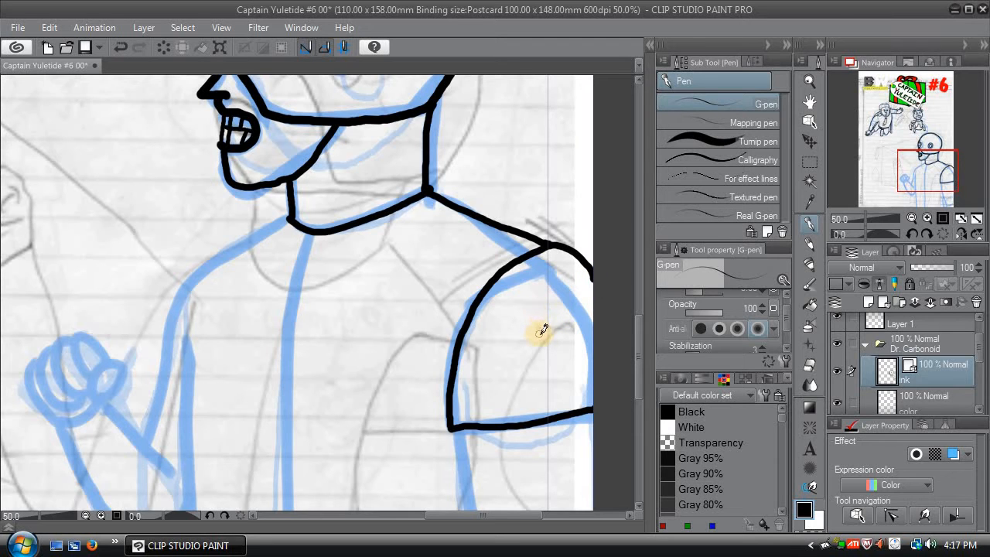
# Step: Ink the near arm hanging below the short sleeve, with its two long edges and the lines closing it near the page bottom
pyautogui.click(912, 218)
pyautogui.moveTo(925, 162); pyautogui.dragTo(930, 179)
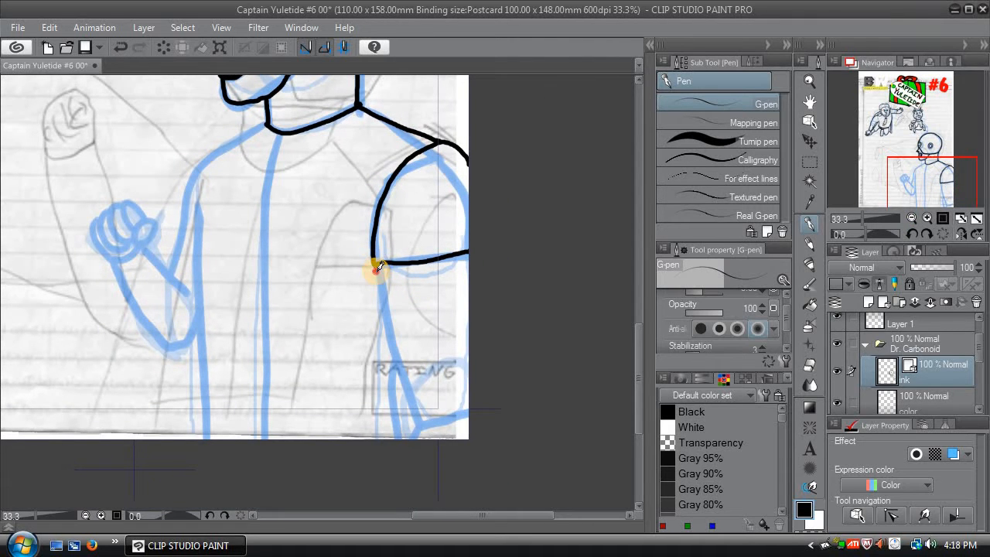
pyautogui.moveTo(375, 265)
pyautogui.mouseDown()
pyautogui.moveTo(401, 423)
pyautogui.moveTo(457, 434)
pyautogui.moveTo(476, 423)
pyautogui.moveTo(439, 379)
pyautogui.moveTo(424, 267)
pyautogui.mouseUp()
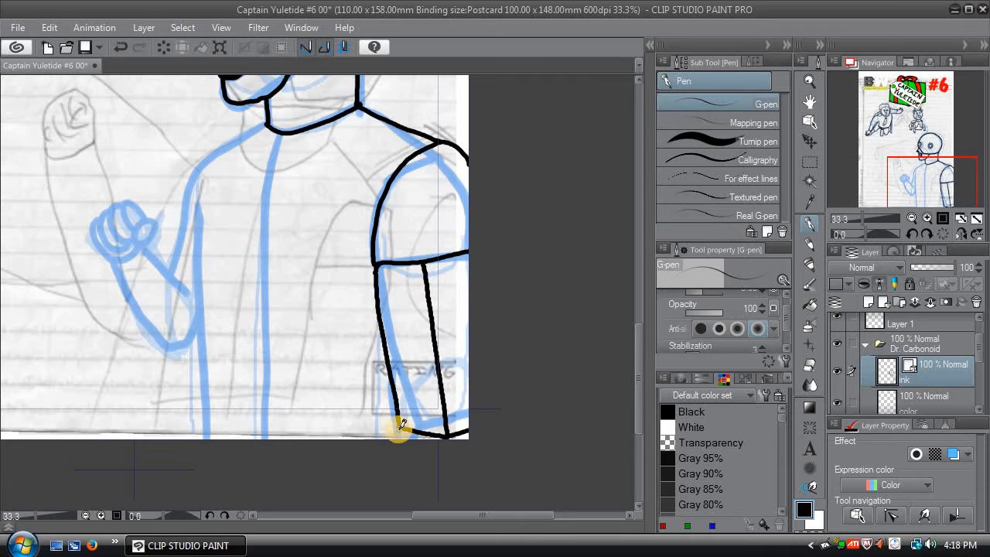
pyautogui.moveTo(401, 423)
pyautogui.mouseDown()
pyautogui.moveTo(396, 438)
pyautogui.moveTo(458, 441)
pyautogui.moveTo(449, 435)
pyautogui.mouseUp()
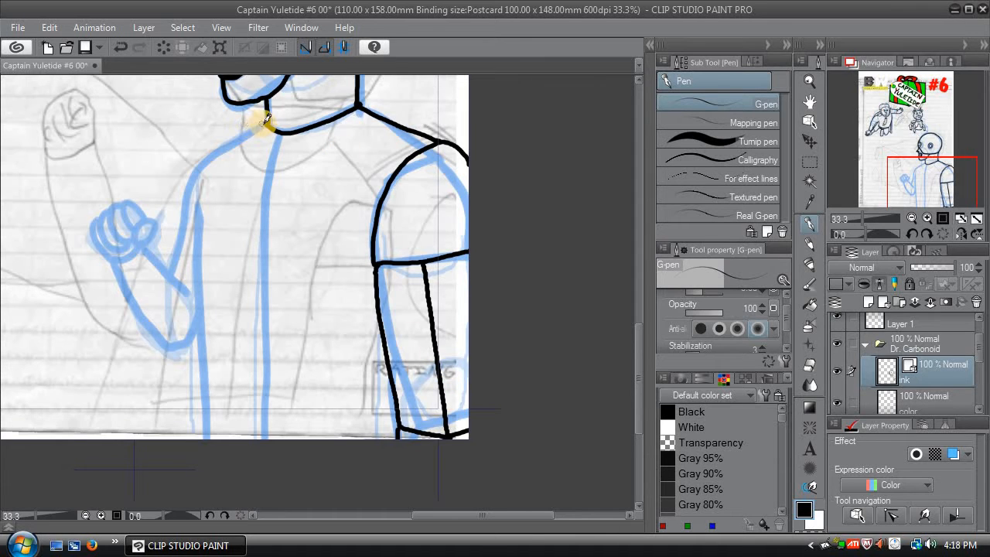
# Step: Ink the start of the far shoulder, the torso's front edge and bottom edge, and the long line running down from the collar
pyautogui.moveTo(269, 116); pyautogui.dragTo(196, 143)
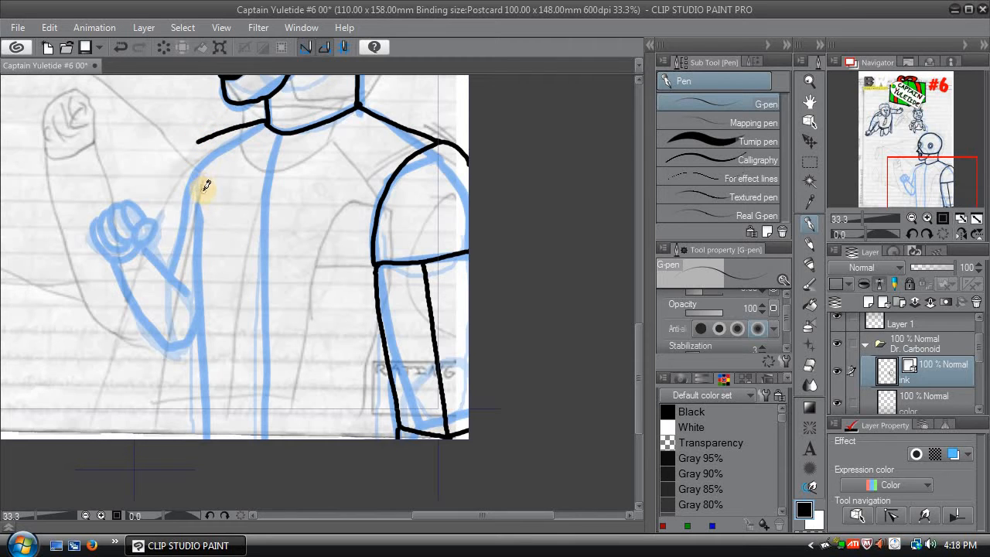
pyautogui.moveTo(204, 189); pyautogui.dragTo(194, 432)
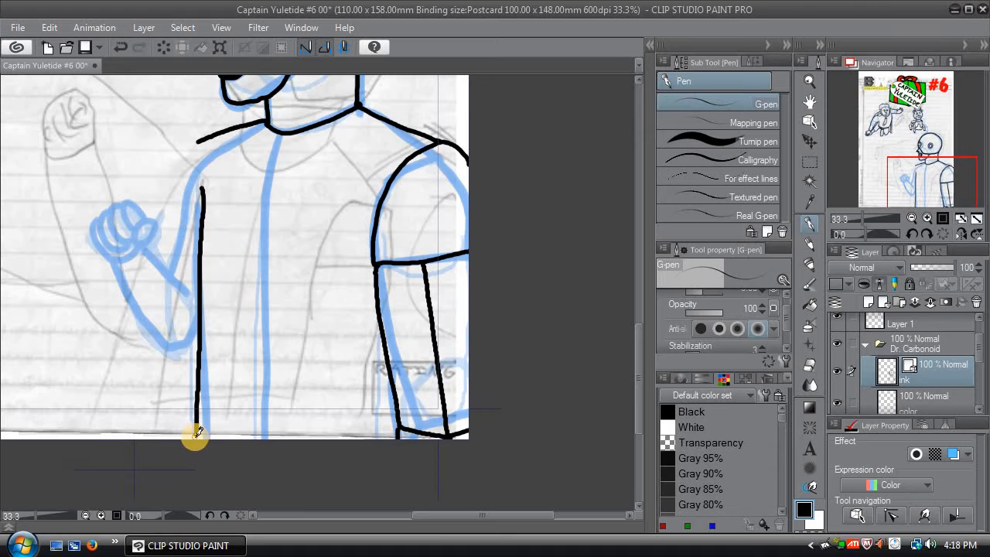
pyautogui.moveTo(198, 432); pyautogui.dragTo(263, 437)
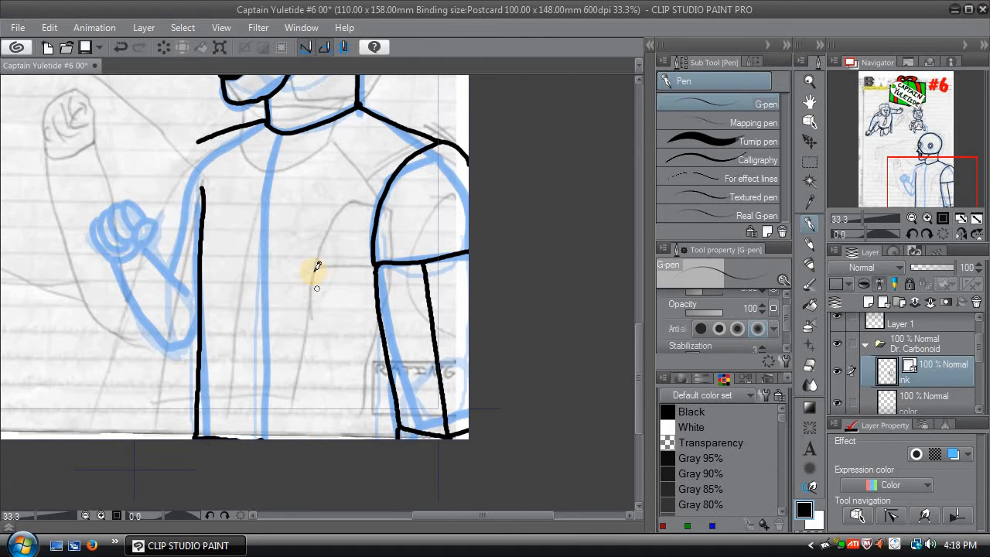
pyautogui.moveTo(284, 128)
pyautogui.mouseDown()
pyautogui.moveTo(268, 188)
pyautogui.moveTo(263, 443)
pyautogui.mouseUp()
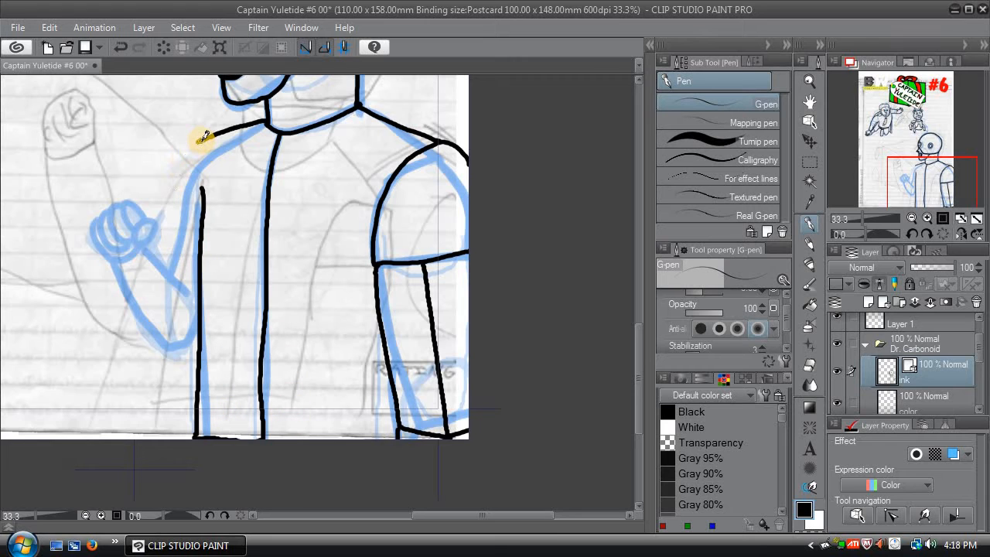
# Step: Ink the raised far arm from shoulder to elbow and forearm, and the clenched fist with its fingers and thumb
pyautogui.moveTo(202, 137)
pyautogui.mouseDown()
pyautogui.moveTo(181, 171)
pyautogui.moveTo(168, 265)
pyautogui.moveTo(171, 254)
pyautogui.moveTo(130, 262)
pyautogui.moveTo(148, 246)
pyautogui.moveTo(189, 293)
pyautogui.mouseUp()
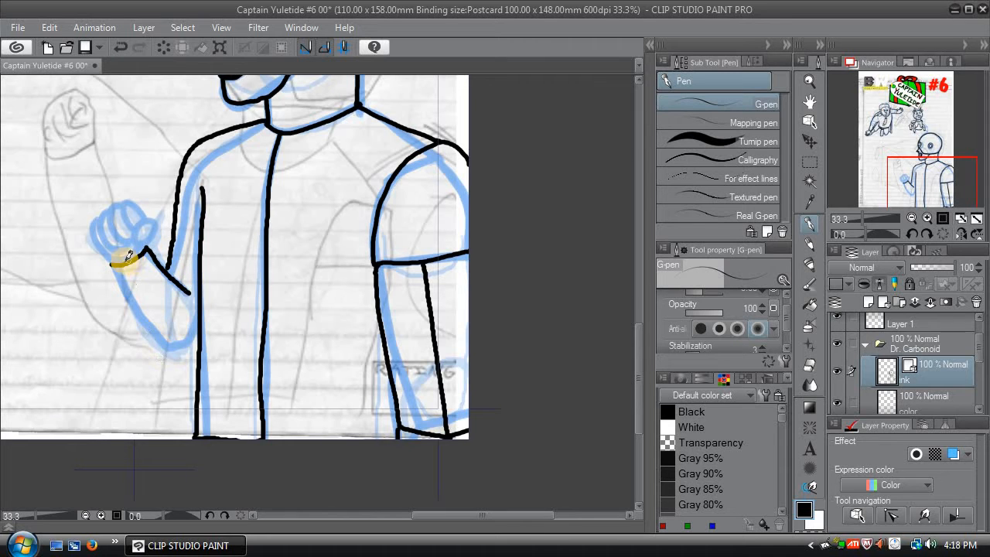
pyautogui.moveTo(117, 264)
pyautogui.mouseDown()
pyautogui.moveTo(131, 314)
pyautogui.moveTo(166, 350)
pyautogui.moveTo(199, 326)
pyautogui.mouseUp()
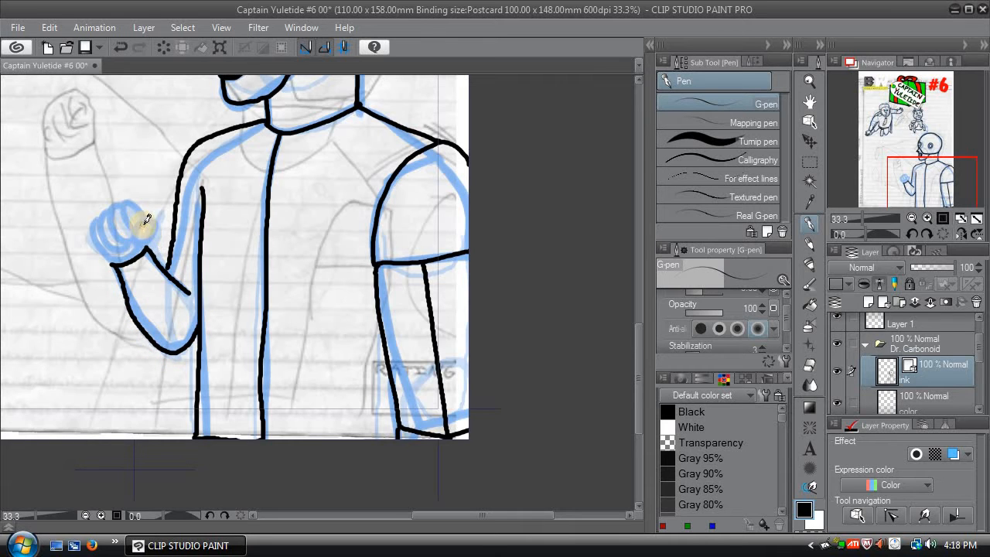
pyautogui.moveTo(144, 224)
pyautogui.mouseDown()
pyautogui.moveTo(159, 253)
pyautogui.moveTo(130, 201)
pyautogui.moveTo(137, 230)
pyautogui.moveTo(124, 203)
pyautogui.moveTo(112, 214)
pyautogui.moveTo(127, 239)
pyautogui.moveTo(99, 215)
pyautogui.moveTo(108, 212)
pyautogui.moveTo(104, 241)
pyautogui.moveTo(122, 236)
pyautogui.moveTo(93, 228)
pyautogui.moveTo(101, 251)
pyautogui.moveTo(114, 250)
pyautogui.moveTo(114, 267)
pyautogui.moveTo(105, 256)
pyautogui.moveTo(124, 302)
pyautogui.mouseUp()
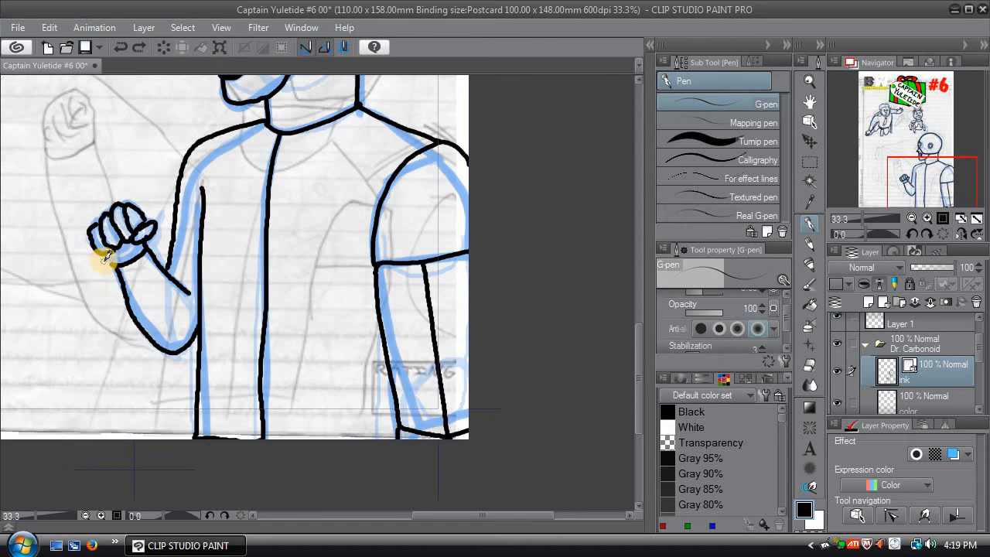
pyautogui.moveTo(103, 255); pyautogui.dragTo(109, 261)
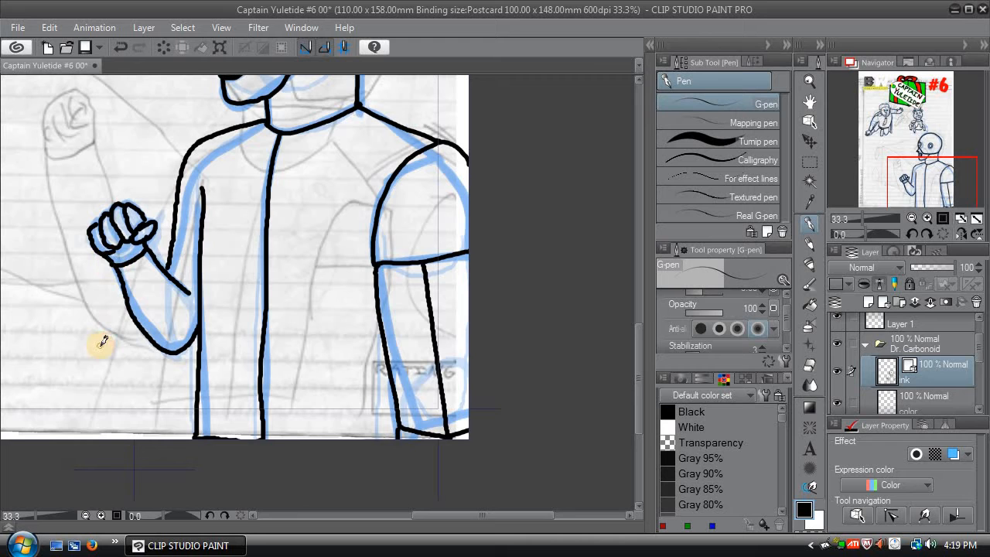
# Step: Hide the underdraw folder inside the Dr. Carbonoid folder so only his inked lines show over the layout
pyautogui.moveTo(923, 186); pyautogui.dragTo(923, 157)
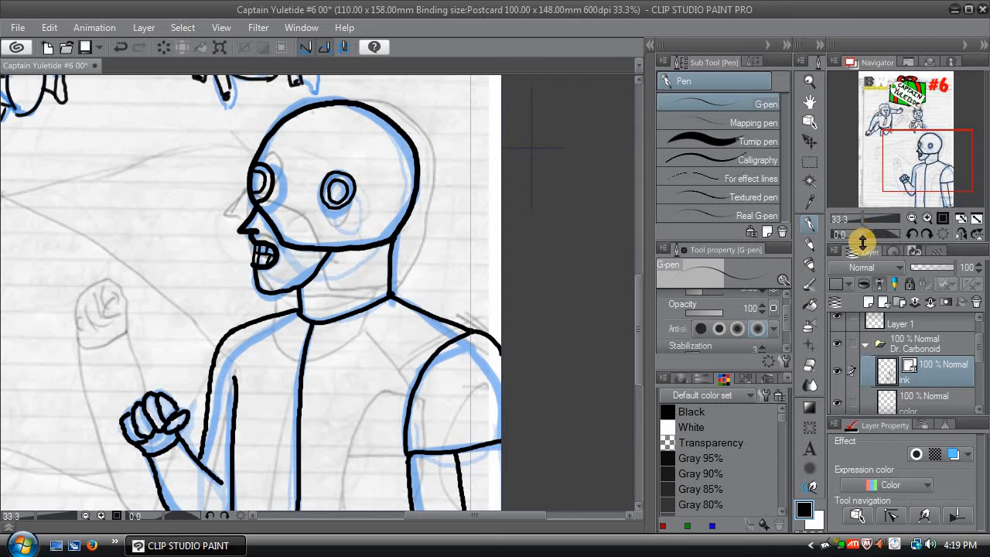
pyautogui.scroll(-5, 967, 348)
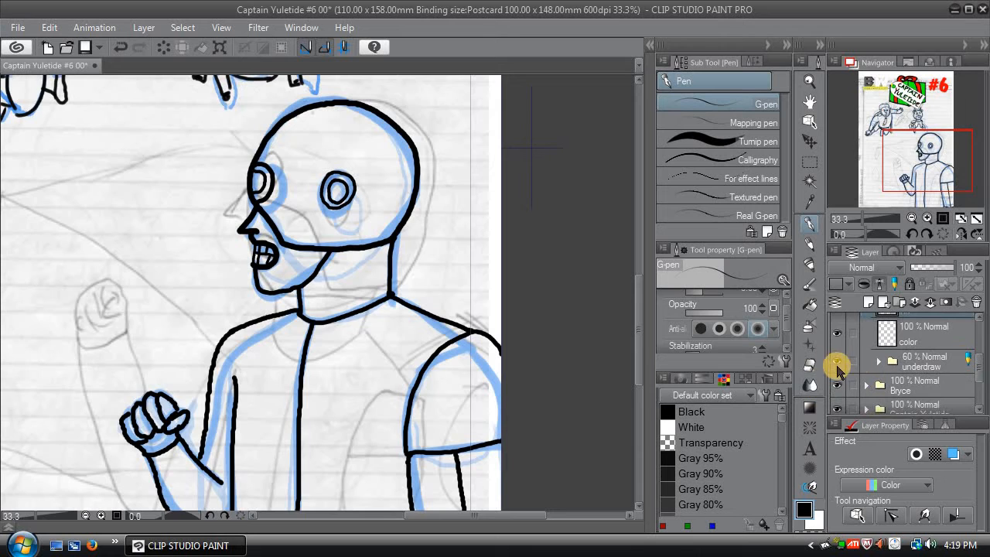
pyautogui.click(837, 361)
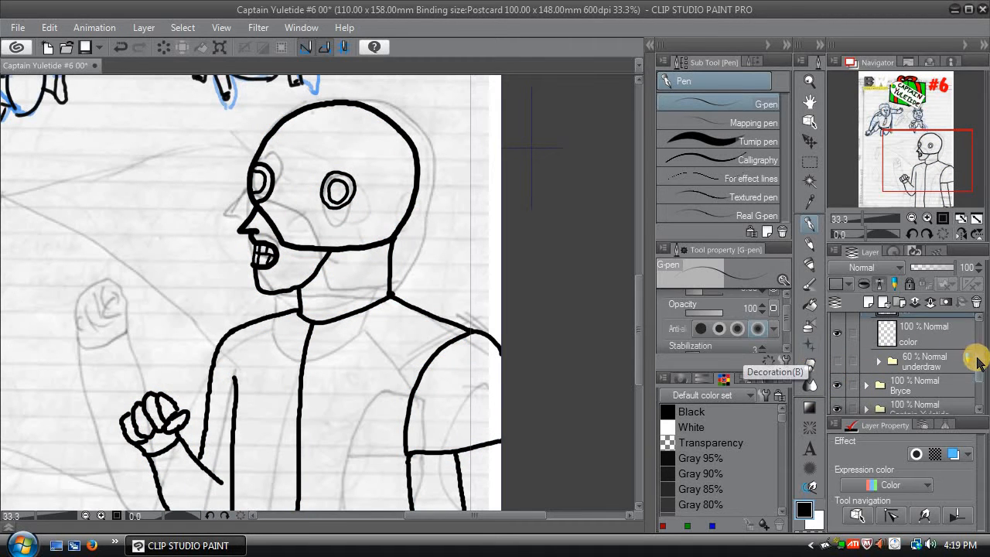
pyautogui.scroll(-3, 976, 363)
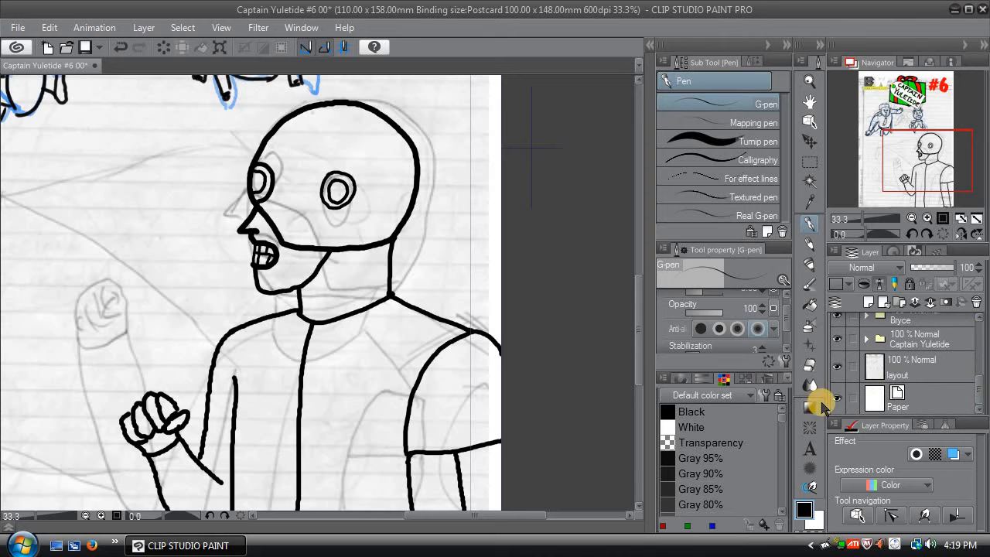
# Step: Hide the scanned layout layer and review the inked and pencilled characters on the plain white page
pyautogui.click(835, 366)
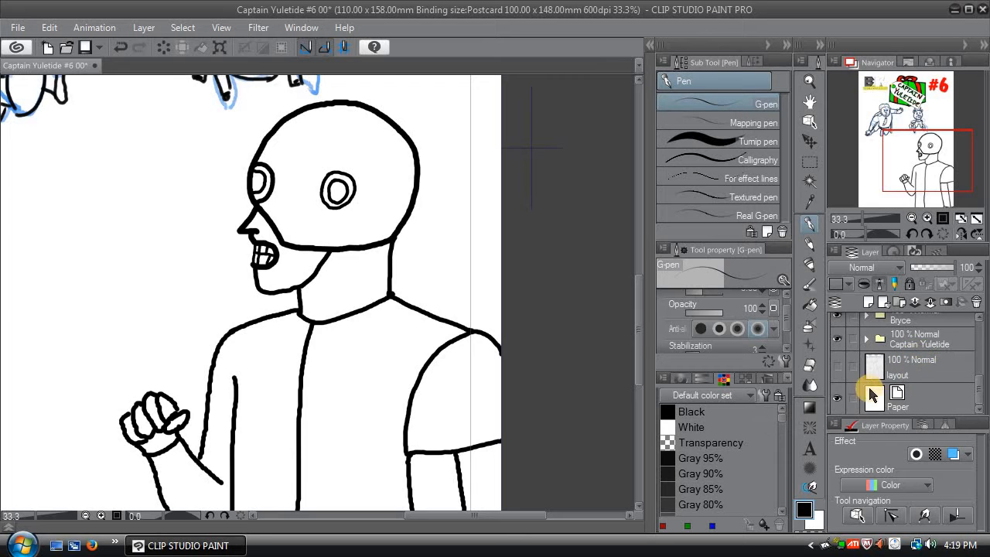
pyautogui.click(912, 222)
pyautogui.click(911, 221)
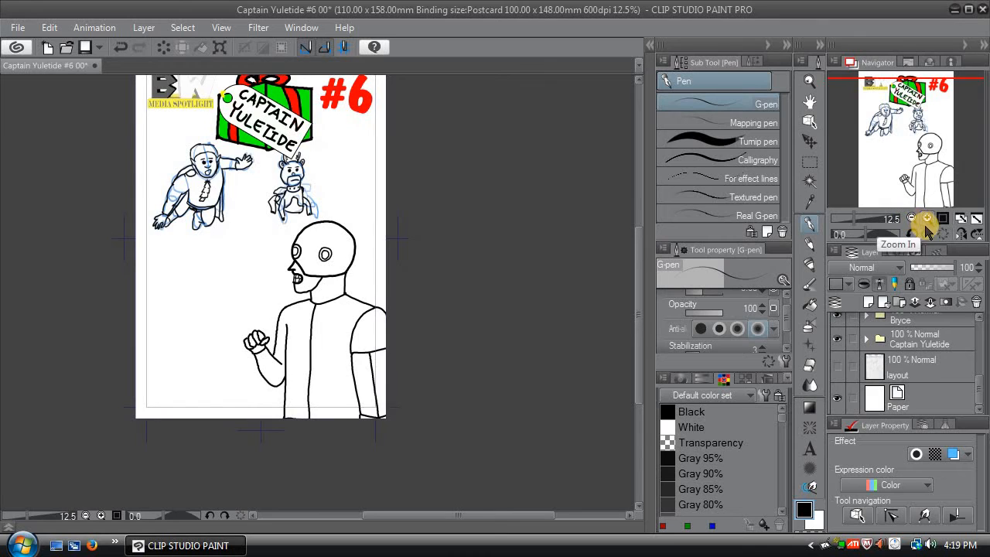
pyautogui.click(928, 221)
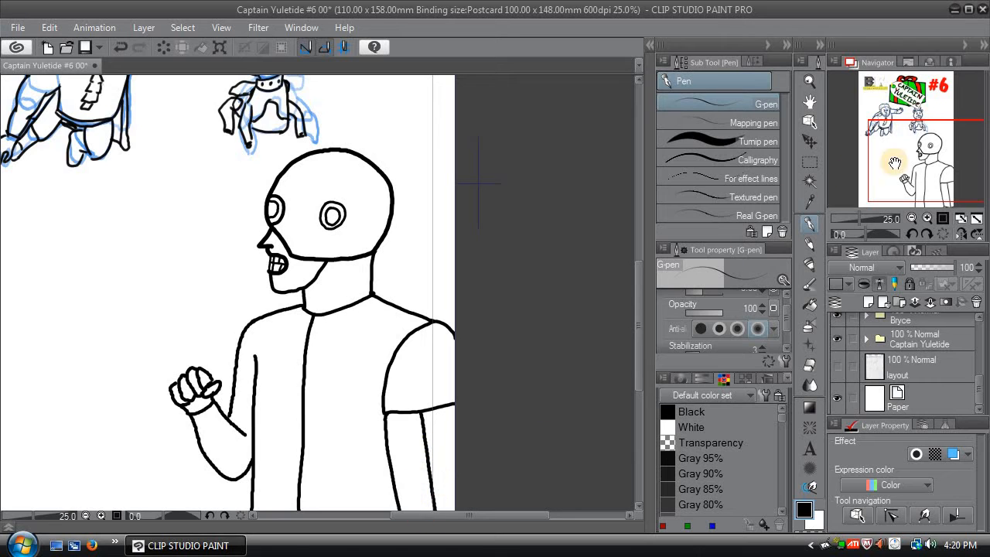
pyautogui.moveTo(905, 163); pyautogui.dragTo(902, 182)
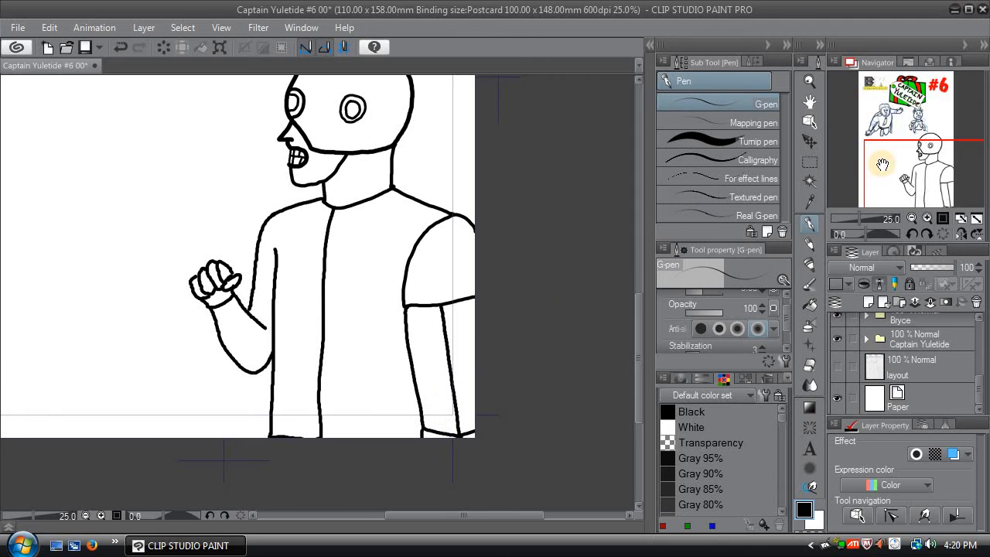
pyautogui.moveTo(905, 169); pyautogui.dragTo(886, 126)
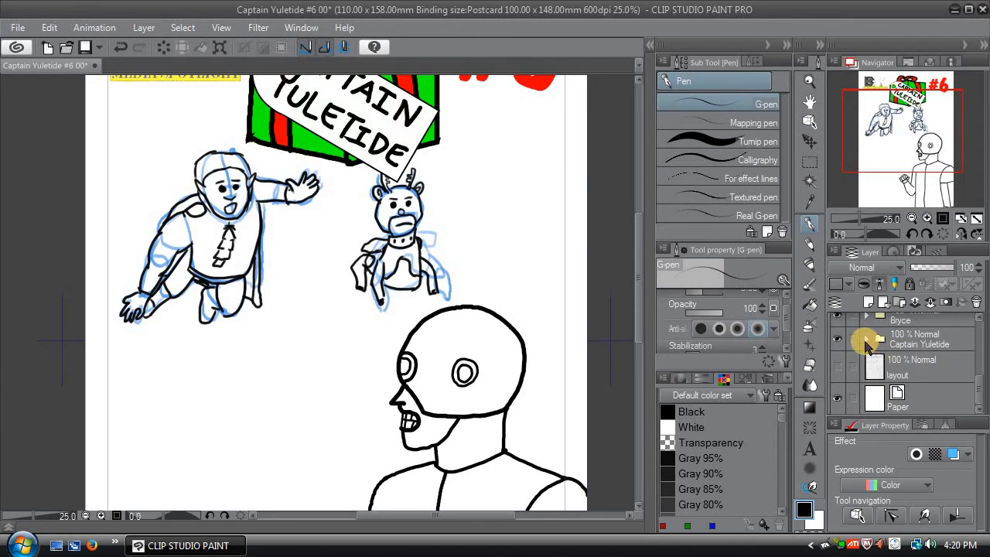
# Step: In Bryce's underdraw folder, apply the blue layer color to the pencil layer and lower the pose layer's opacity to 52%
pyautogui.moveTo(980, 379)
pyautogui.mouseDown()
pyautogui.moveTo(983, 345)
pyautogui.moveTo(974, 381)
pyautogui.mouseUp()
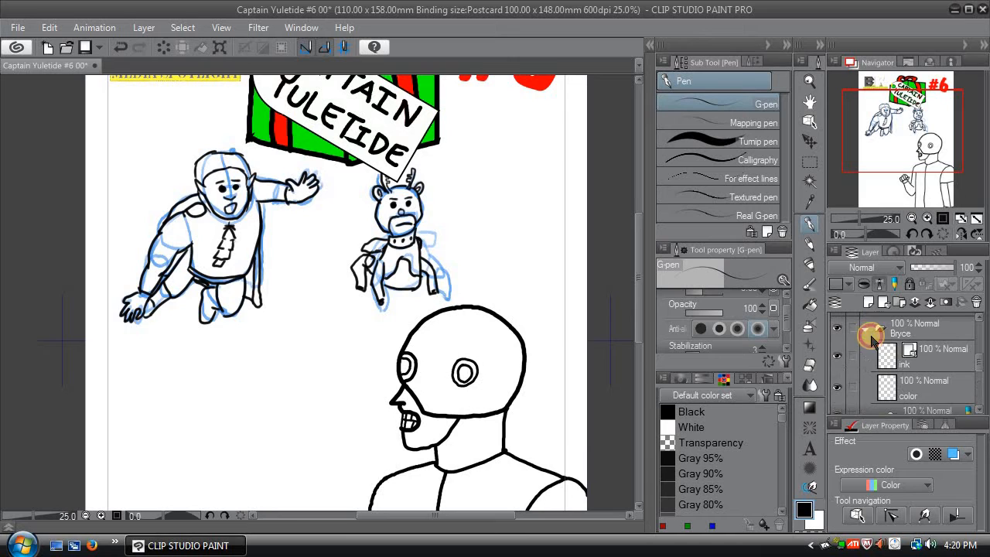
pyautogui.click(921, 356)
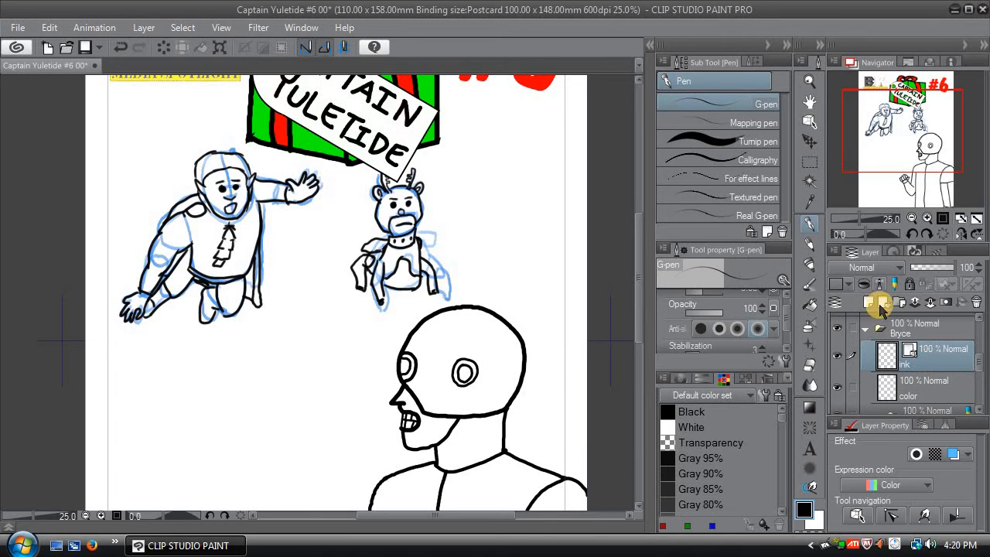
pyautogui.scroll(-2, 963, 348)
pyautogui.click(941, 380)
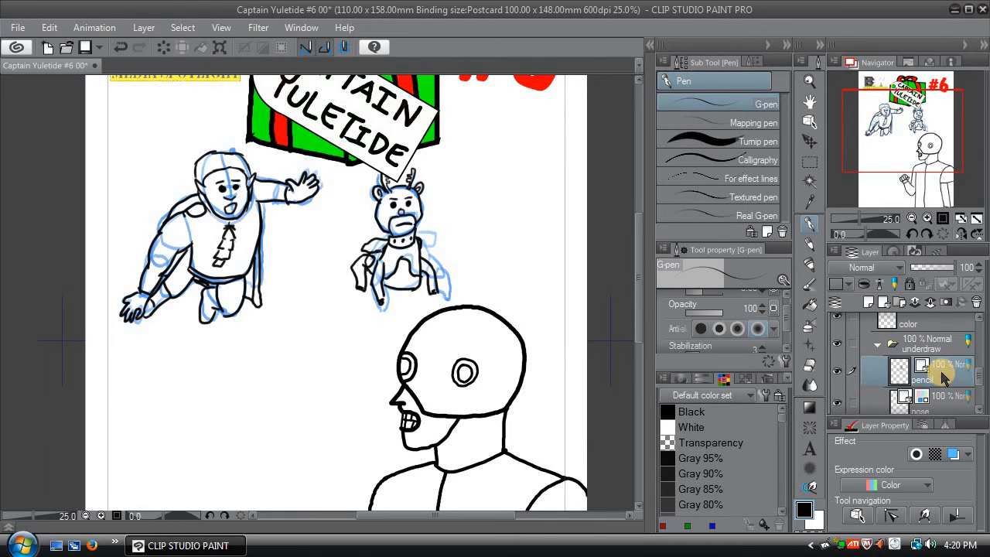
pyautogui.click(955, 455)
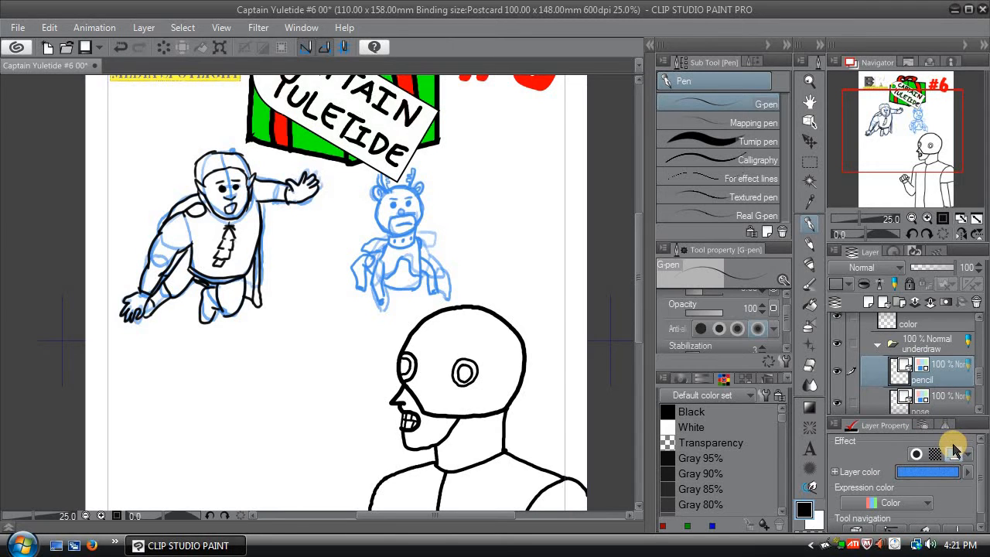
pyautogui.click(945, 404)
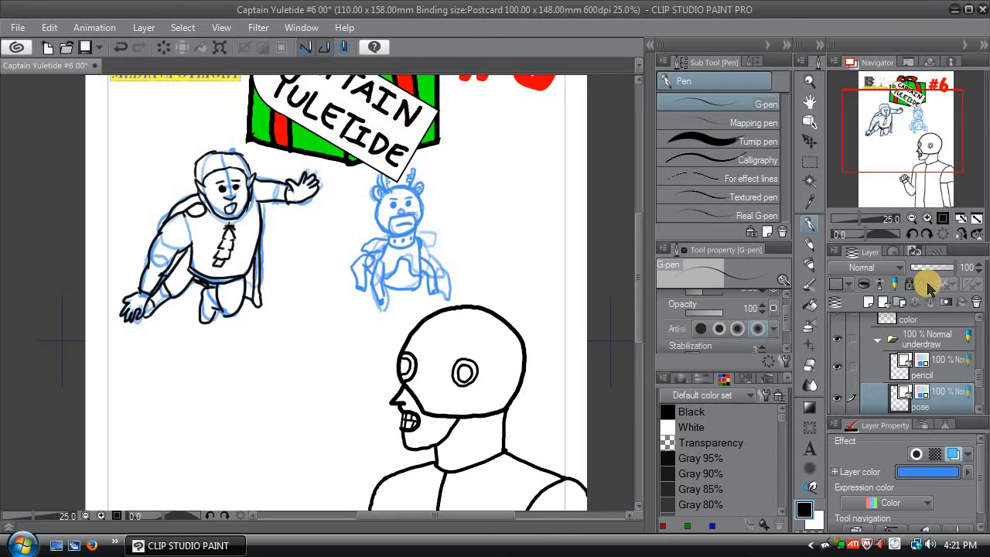
pyautogui.moveTo(956, 268); pyautogui.dragTo(936, 278)
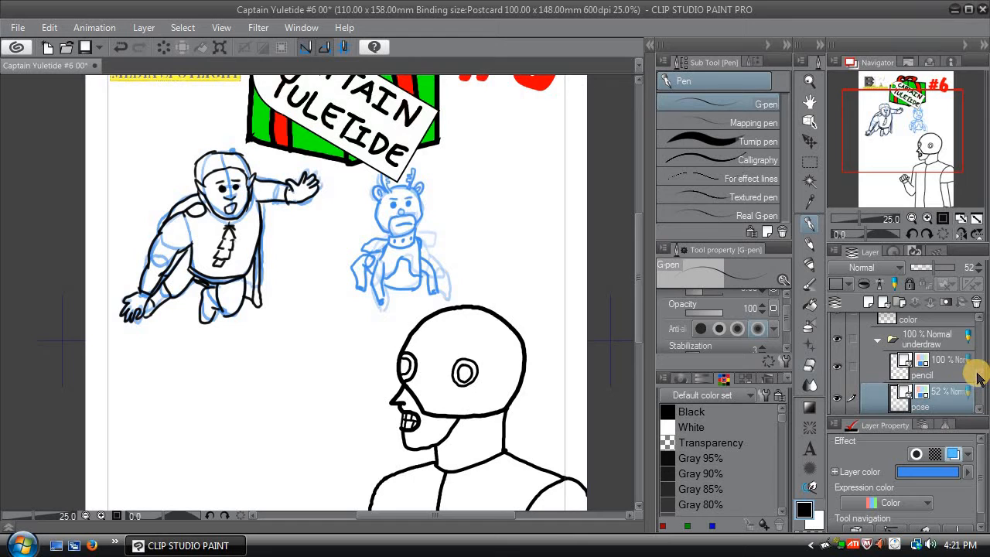
# Step: Try inking Bryce's first eye on his ink layer with the G-pen, and undo the stroke
pyautogui.scroll(3, 979, 376)
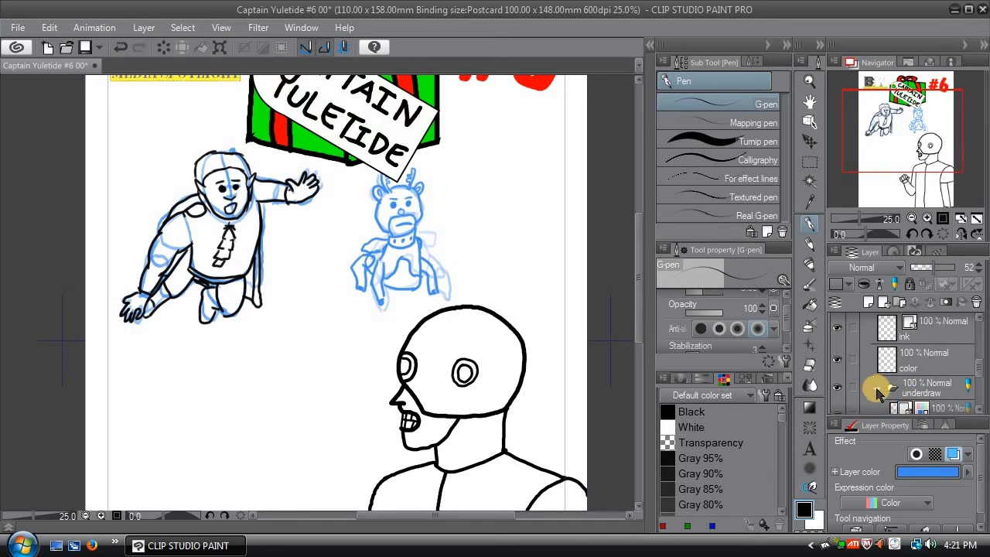
pyautogui.click(935, 330)
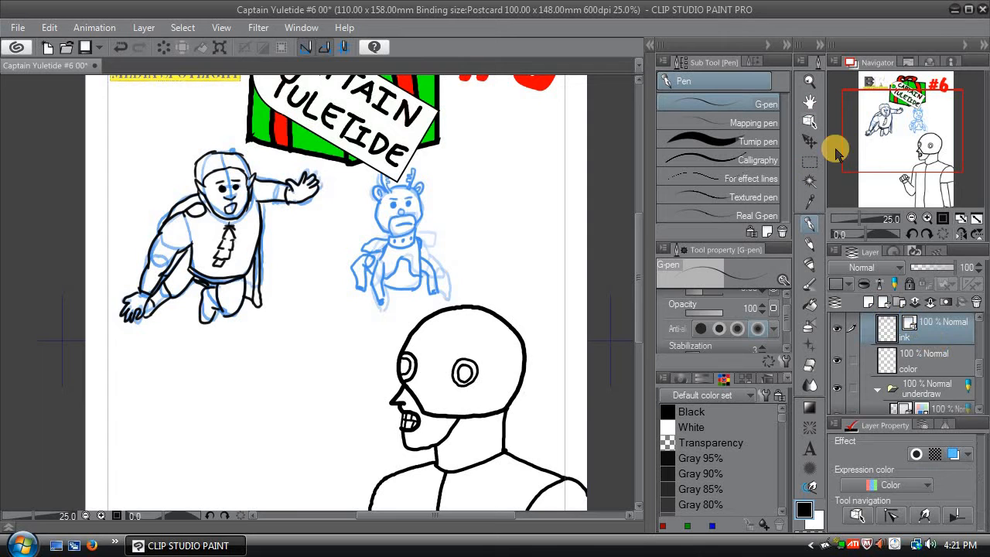
pyautogui.click(928, 219)
pyautogui.click(928, 219)
pyautogui.moveTo(915, 145); pyautogui.dragTo(895, 137)
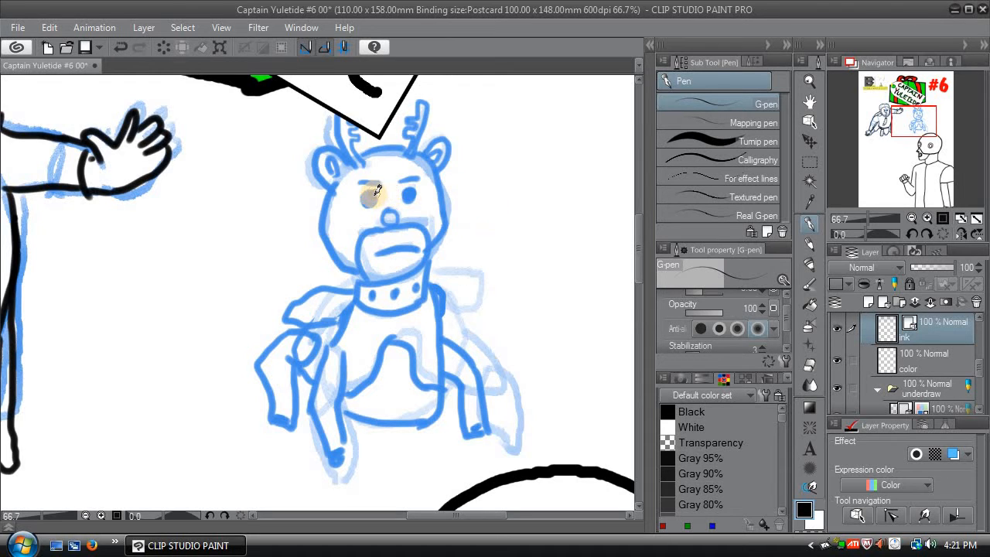
pyautogui.moveTo(374, 189); pyautogui.dragTo(370, 197)
pyautogui.hotkey('ctrl', 'z')
pyautogui.hotkey('ctrl', 'z')
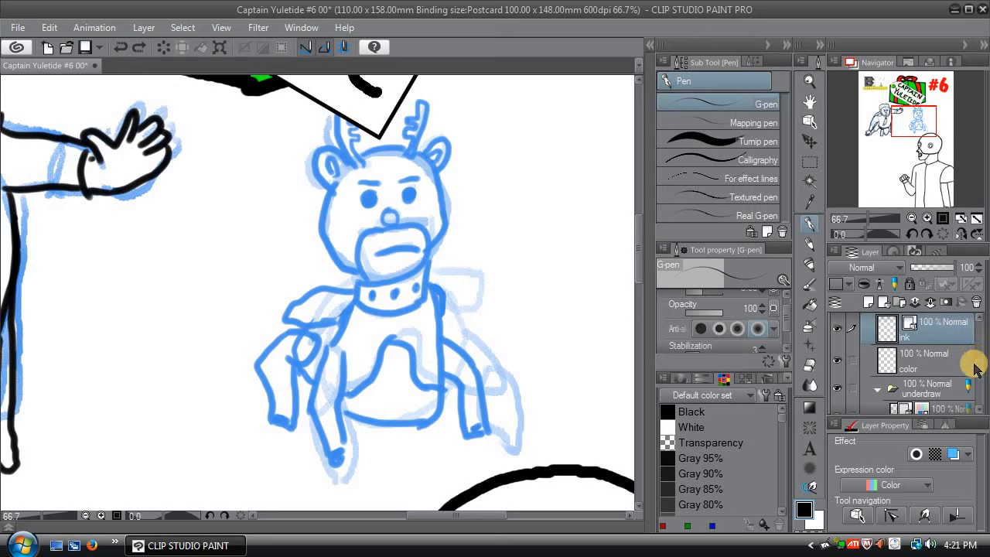
# Step: Set the opacity of Bryce's underdraw folder to 48% and its pose layer to 55%, and collapse the folder
pyautogui.click(934, 389)
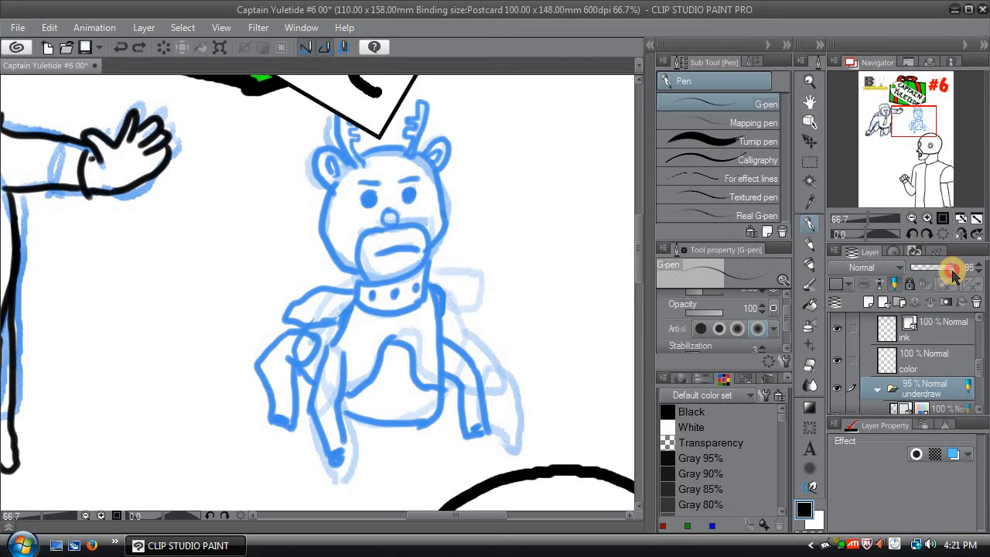
pyautogui.moveTo(958, 267)
pyautogui.mouseDown()
pyautogui.moveTo(933, 277)
pyautogui.moveTo(923, 268)
pyautogui.mouseUp()
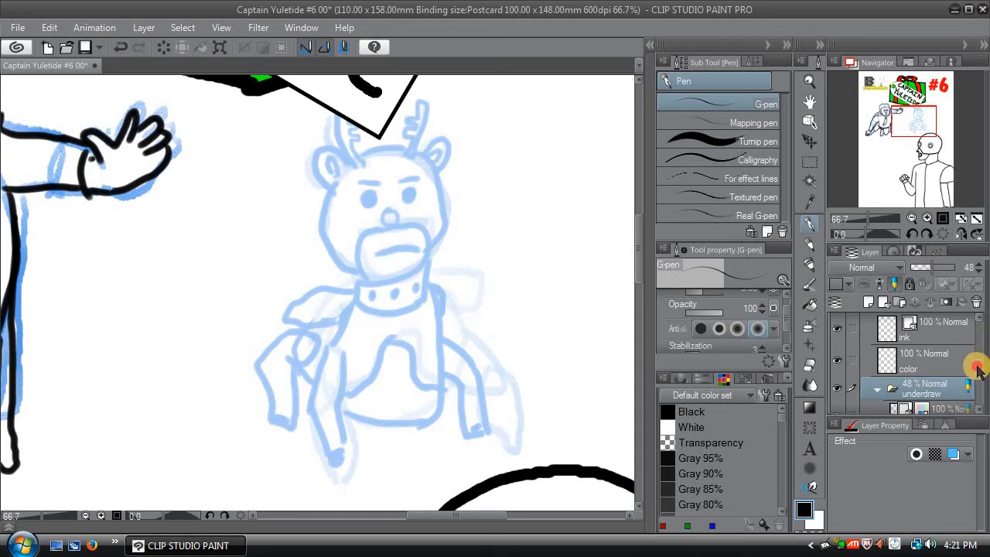
pyautogui.moveTo(977, 369); pyautogui.dragTo(977, 390)
pyautogui.click(928, 371)
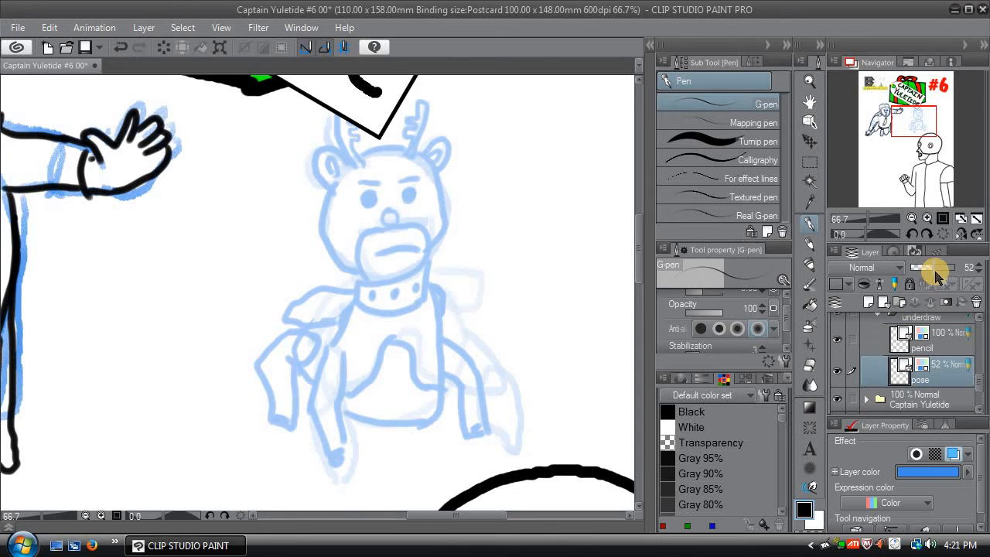
pyautogui.moveTo(937, 275); pyautogui.dragTo(959, 275)
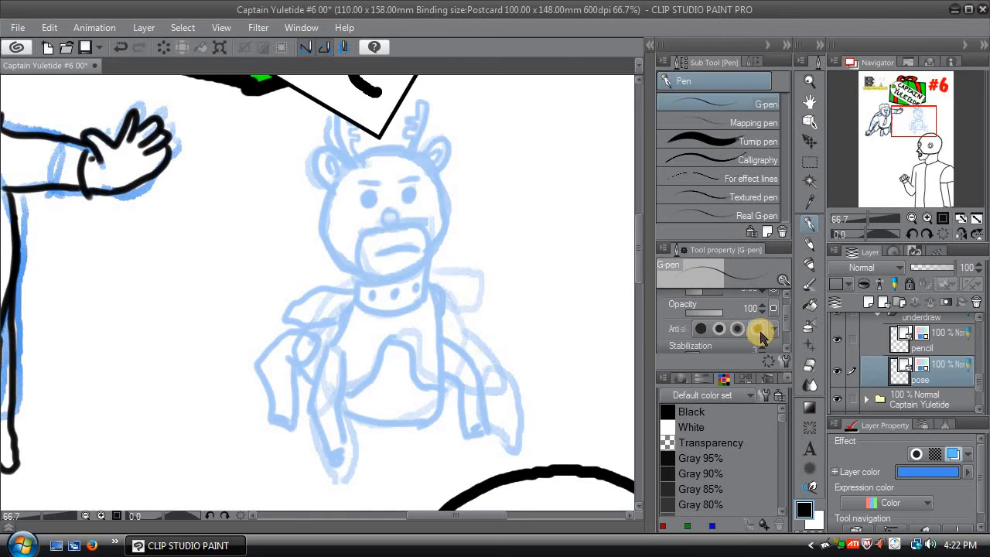
pyautogui.moveTo(961, 267); pyautogui.dragTo(936, 266)
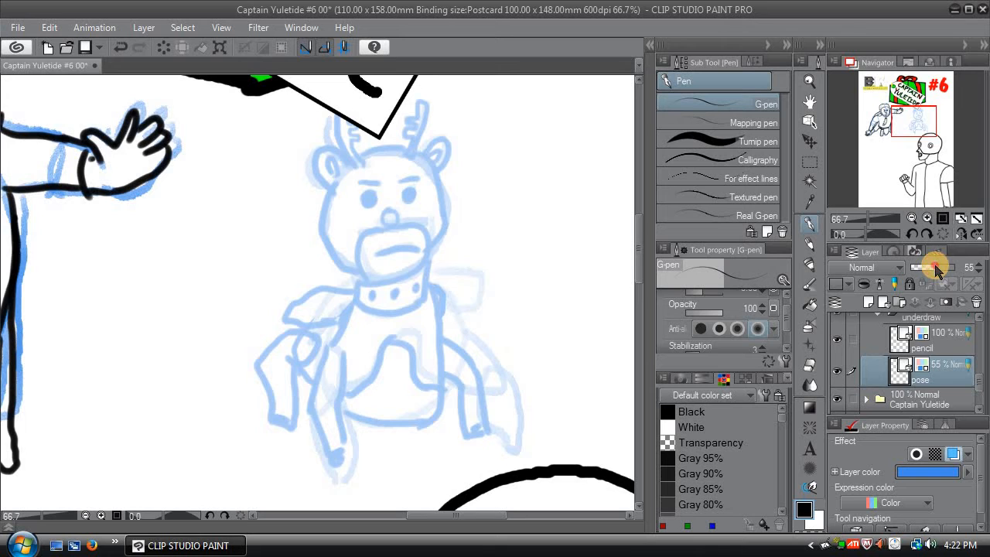
pyautogui.click(978, 371)
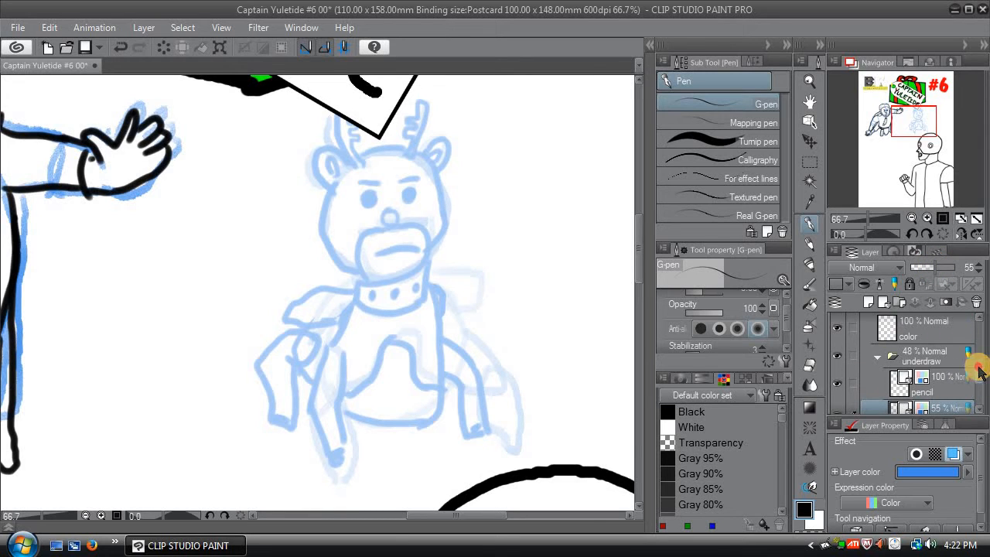
pyautogui.click(878, 356)
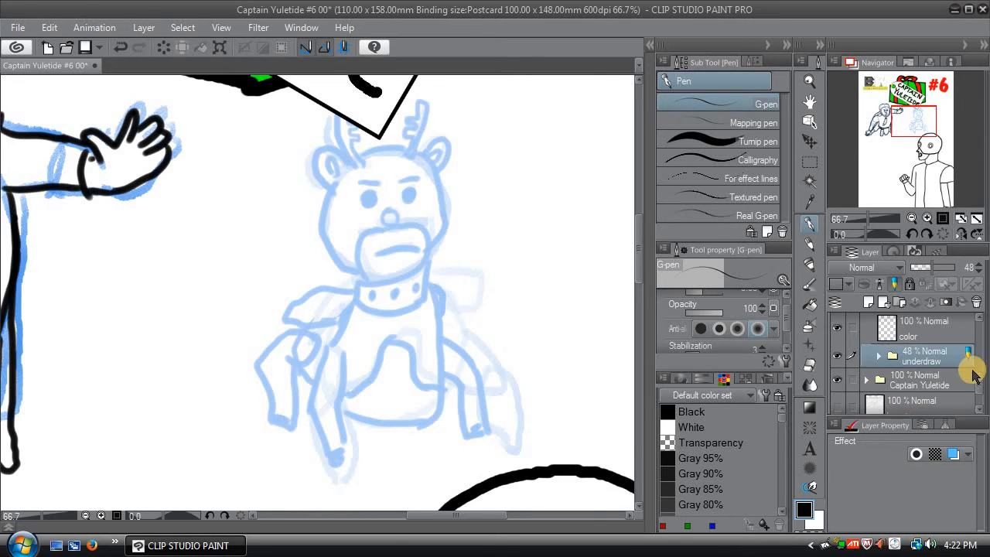
# Step: Ink Bryce's two solid black eyes and thin slanted eyebrows on his ink layer, redoing the first brow with a finer line
pyautogui.scroll(-3, 967, 376)
pyautogui.click(951, 378)
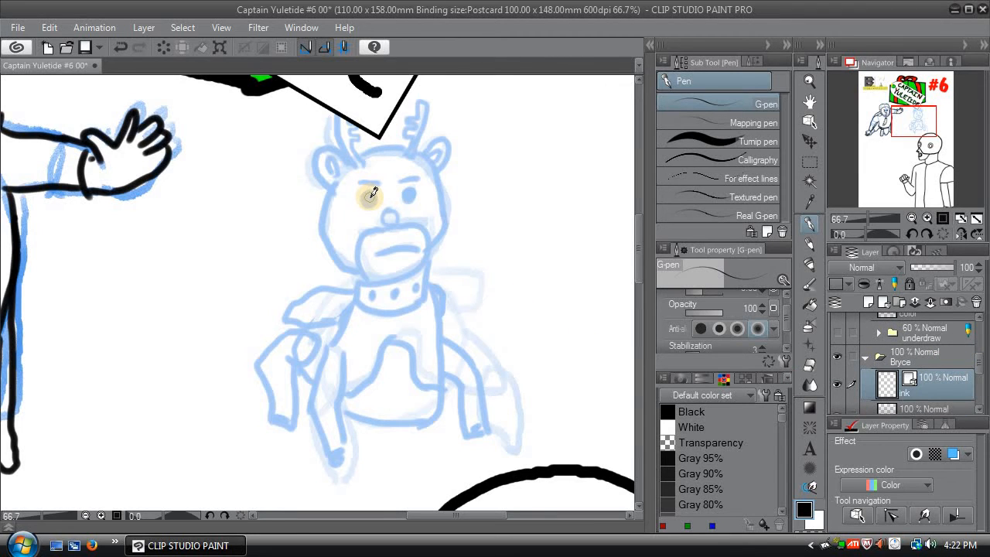
pyautogui.moveTo(370, 195); pyautogui.dragTo(370, 200)
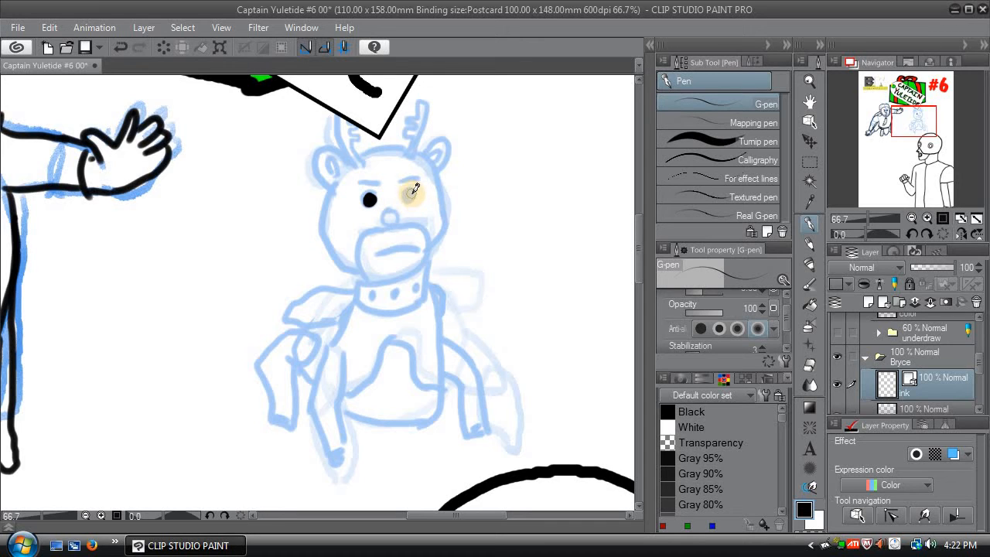
pyautogui.moveTo(410, 193); pyautogui.dragTo(378, 184)
pyautogui.hotkey('ctrl', 'z')
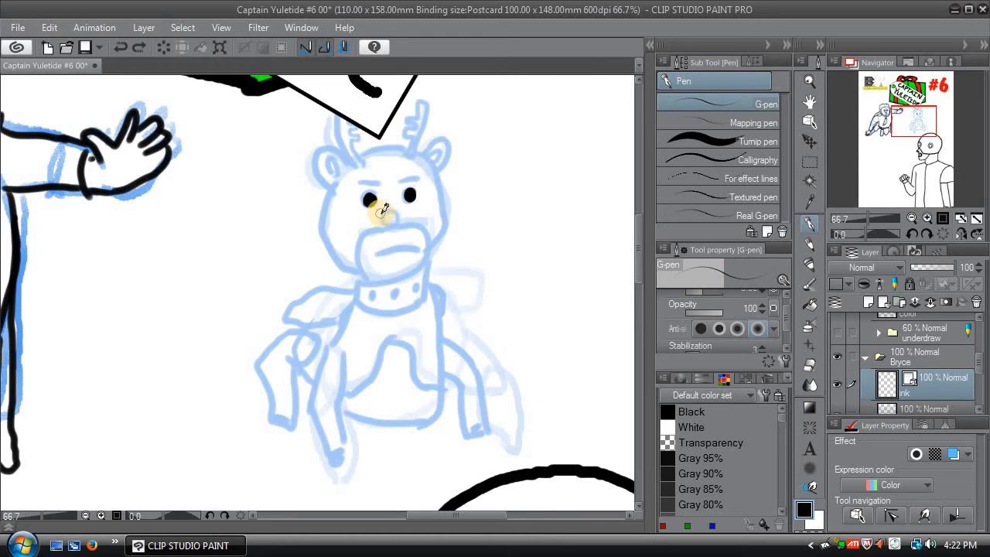
pyautogui.moveTo(359, 183); pyautogui.dragTo(381, 184)
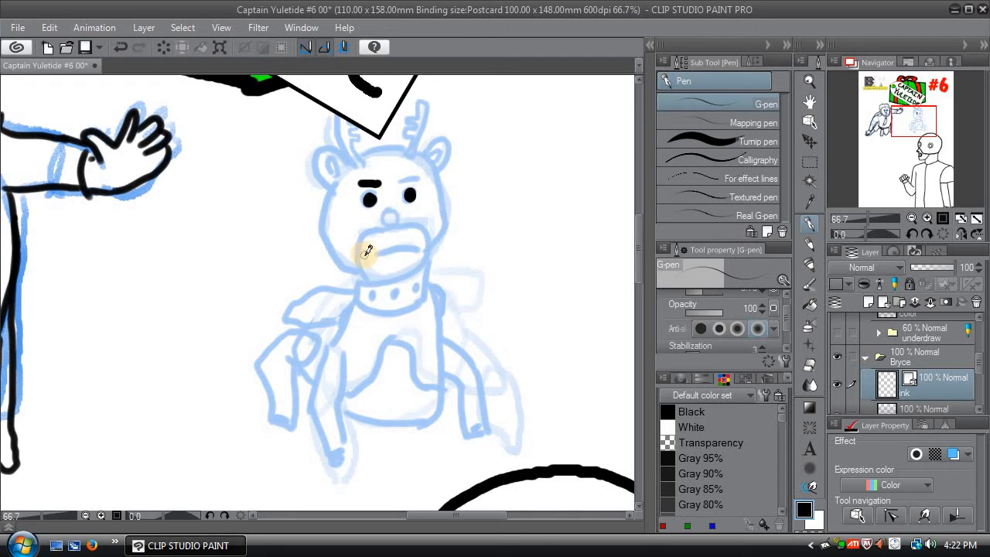
pyautogui.hotkey('ctrl', 'z')
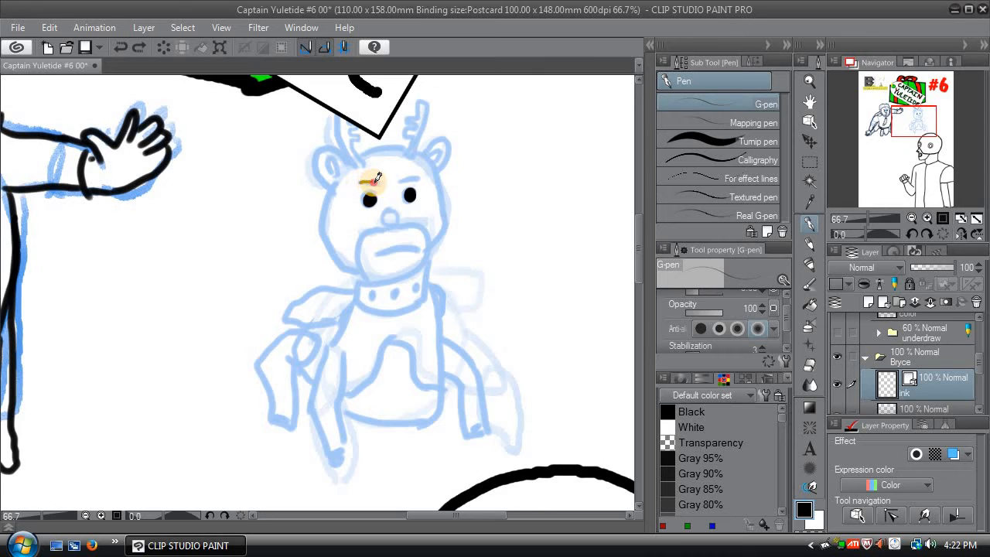
pyautogui.moveTo(359, 183); pyautogui.dragTo(419, 177)
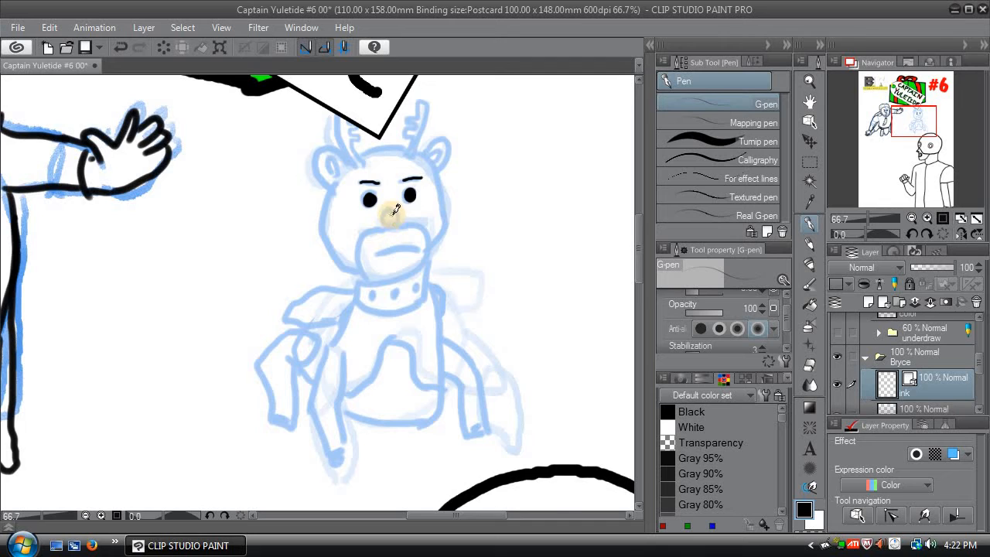
# Step: Try inking Bryce's round nose with a thick outline, and undo it
pyautogui.press(']')
pyautogui.moveTo(392, 204)
pyautogui.mouseDown()
pyautogui.moveTo(381, 215)
pyautogui.moveTo(388, 226)
pyautogui.mouseUp()
pyautogui.hotkey('ctrl', 'z')
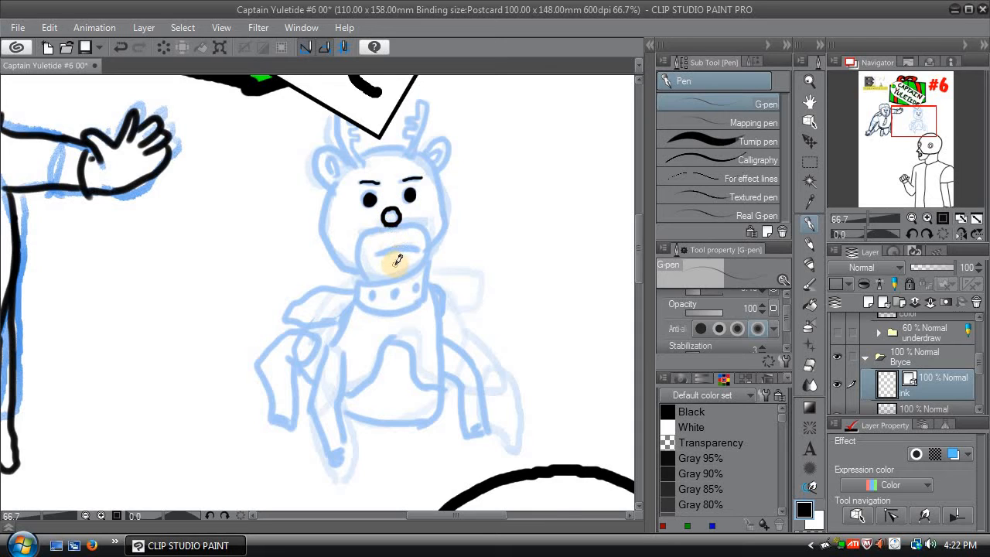
pyautogui.hotkey('ctrl', 'z')
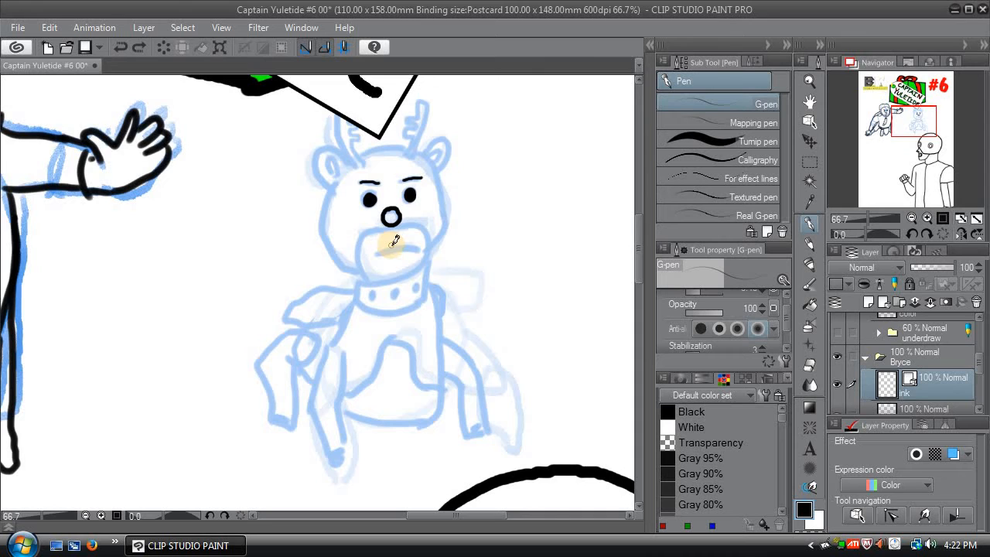
pyautogui.hotkey('ctrl', 'z')
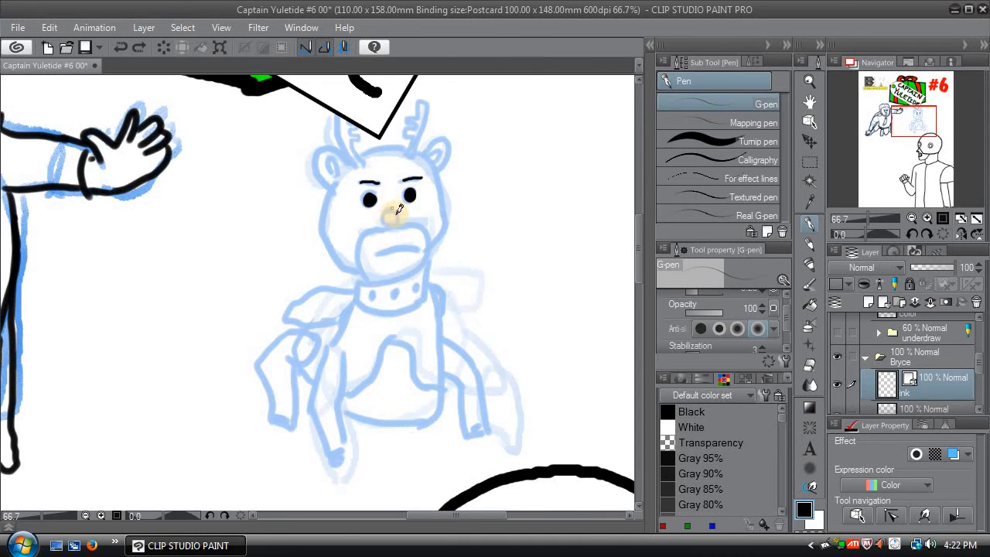
# Step: Ink Bryce's small round nose over the sketch on his ink layer, redoing the circle once
pyautogui.press(']')
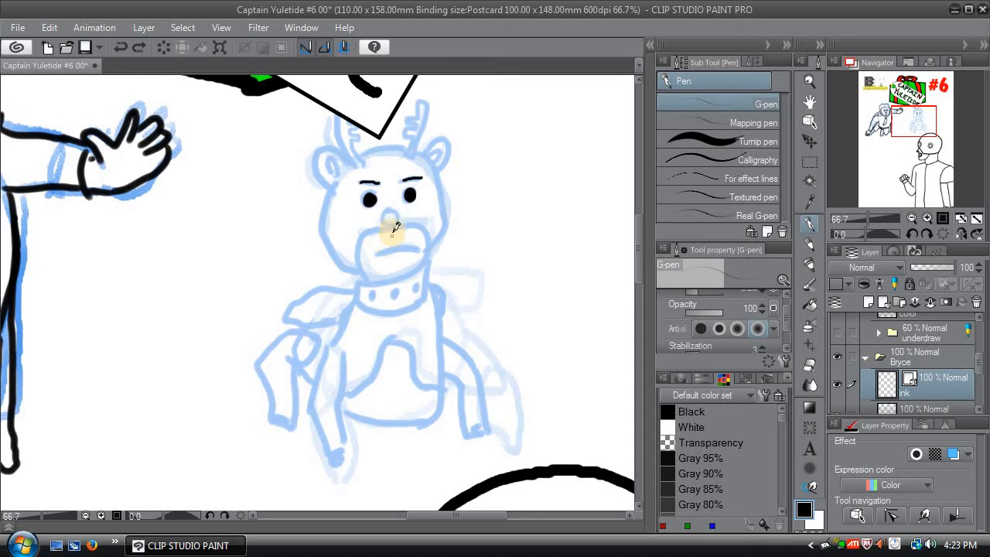
pyautogui.click(138, 47)
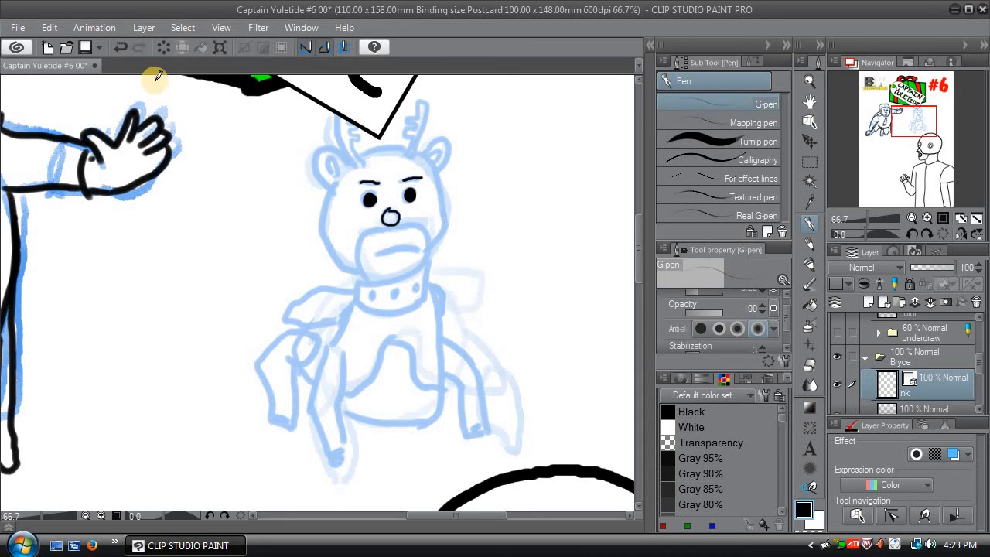
pyautogui.hotkey('ctrl', 'z')
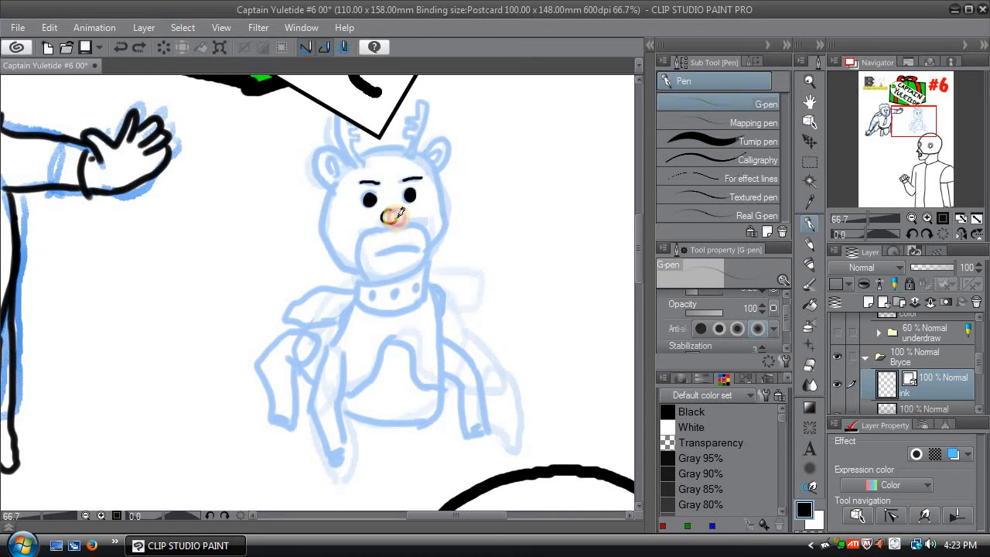
# Step: Ink Bryce's rounded muzzle with its straight mouth line, and the ear on the left of his head with its inner loop
pyautogui.moveTo(393, 205)
pyautogui.mouseDown()
pyautogui.moveTo(393, 252)
pyautogui.moveTo(376, 230)
pyautogui.moveTo(391, 220)
pyautogui.moveTo(364, 231)
pyautogui.moveTo(373, 279)
pyautogui.mouseUp()
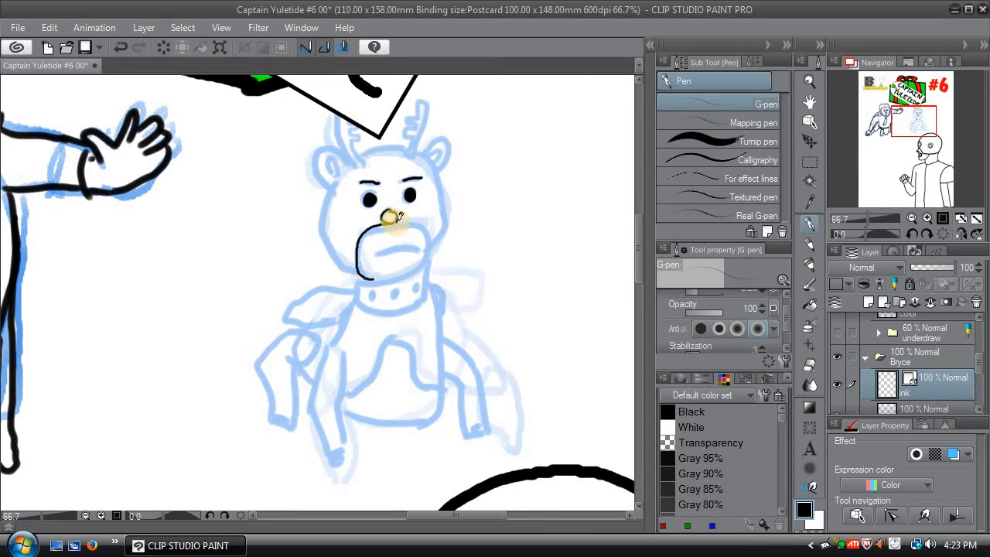
pyautogui.hotkey('ctrl', 'z')
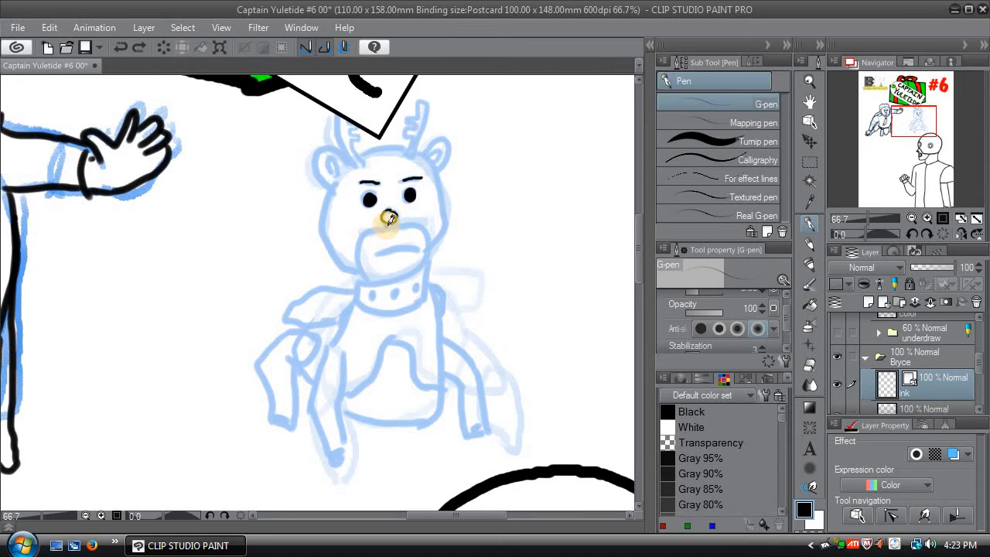
pyautogui.moveTo(376, 222)
pyautogui.mouseDown()
pyautogui.moveTo(360, 248)
pyautogui.moveTo(372, 278)
pyautogui.mouseUp()
pyautogui.moveTo(403, 219)
pyautogui.mouseDown()
pyautogui.moveTo(425, 264)
pyautogui.moveTo(371, 278)
pyautogui.moveTo(382, 252)
pyautogui.moveTo(418, 249)
pyautogui.mouseUp()
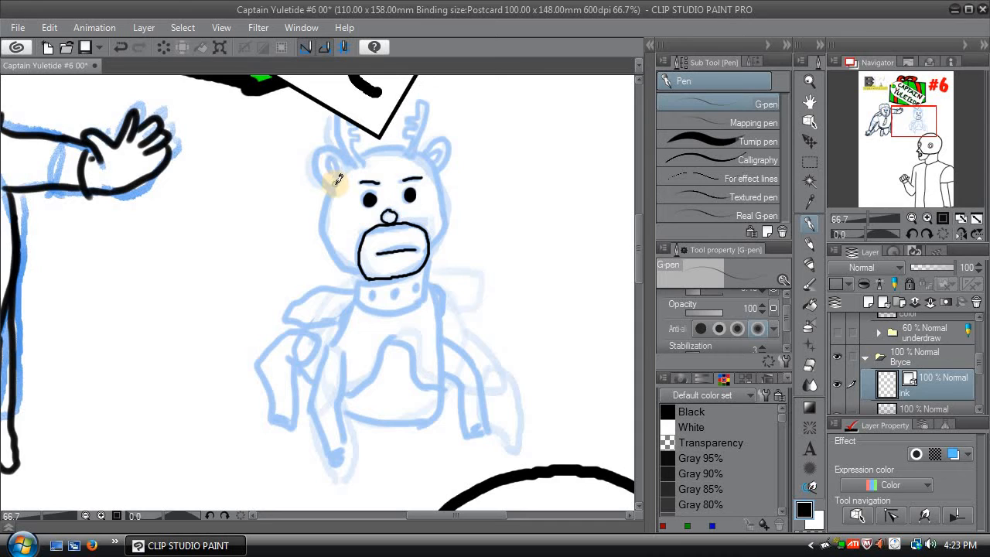
pyautogui.moveTo(338, 179)
pyautogui.mouseDown()
pyautogui.moveTo(317, 150)
pyautogui.moveTo(347, 148)
pyautogui.moveTo(337, 168)
pyautogui.moveTo(327, 157)
pyautogui.moveTo(342, 167)
pyautogui.mouseUp()
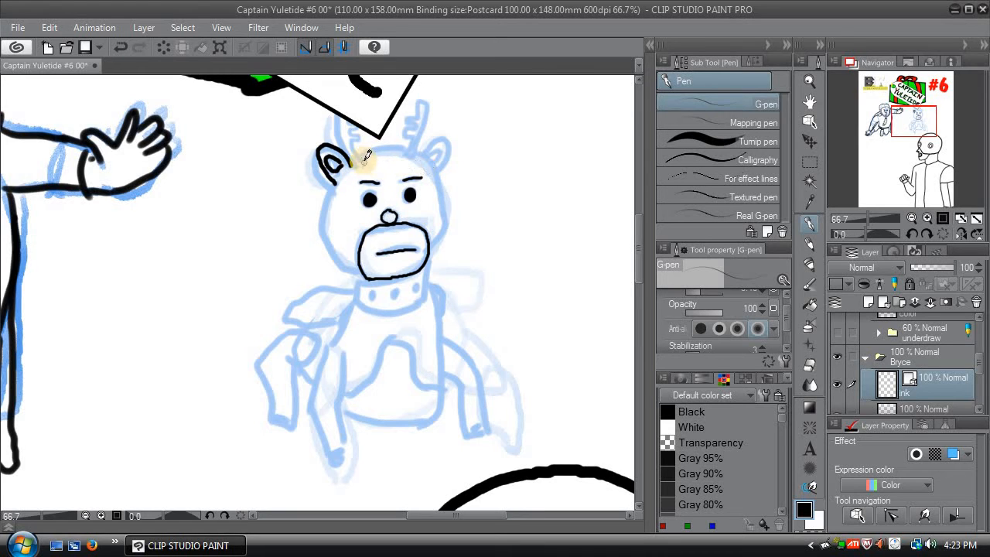
# Step: Hide the trade dress folder and collapse the Dr. Carbonoid folder, keeping Bryce's ink layer active
pyautogui.click(981, 352)
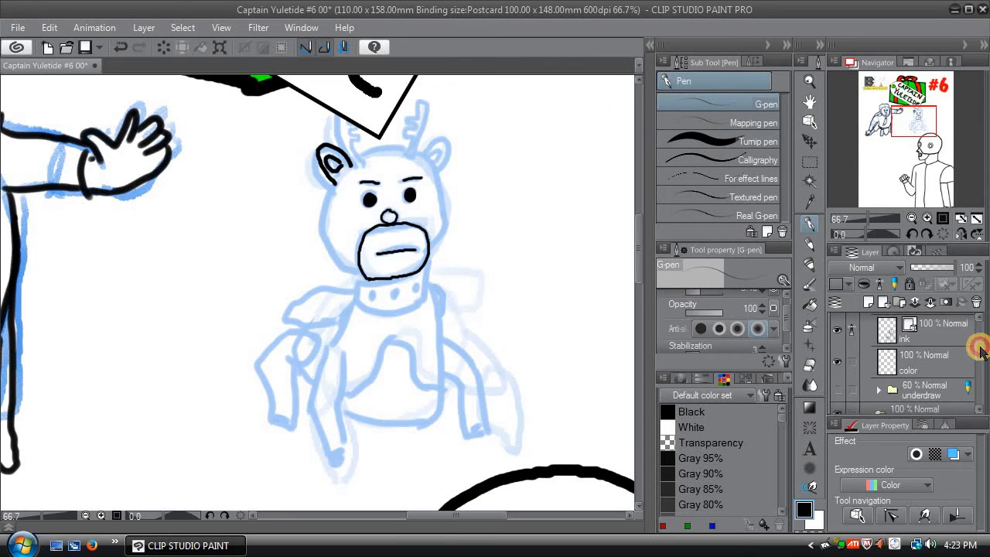
pyautogui.click(981, 352)
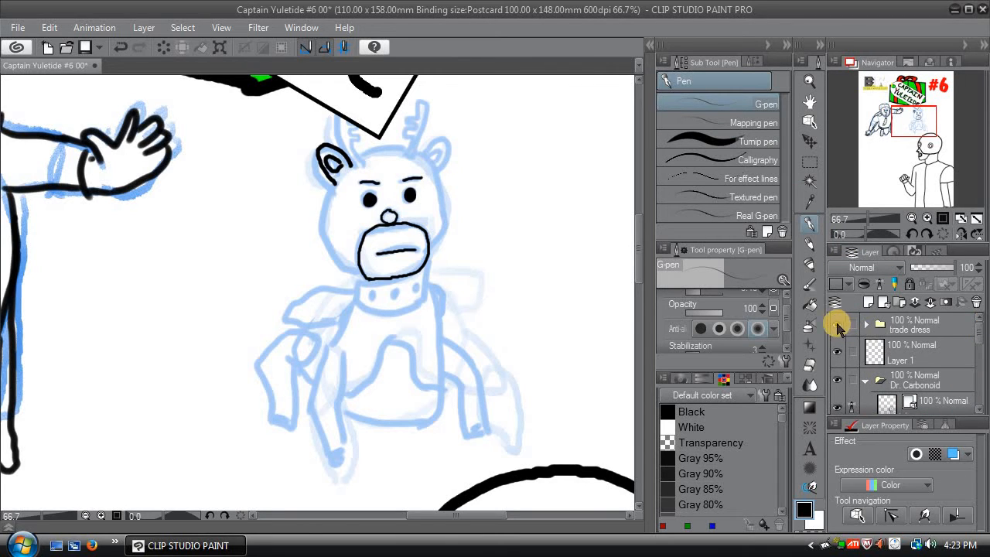
pyautogui.click(837, 325)
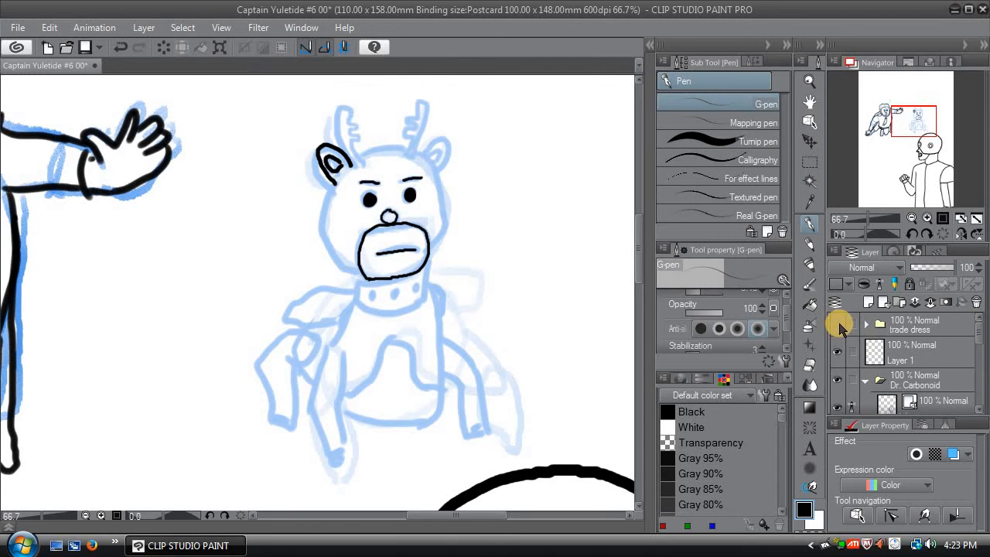
pyautogui.click(981, 352)
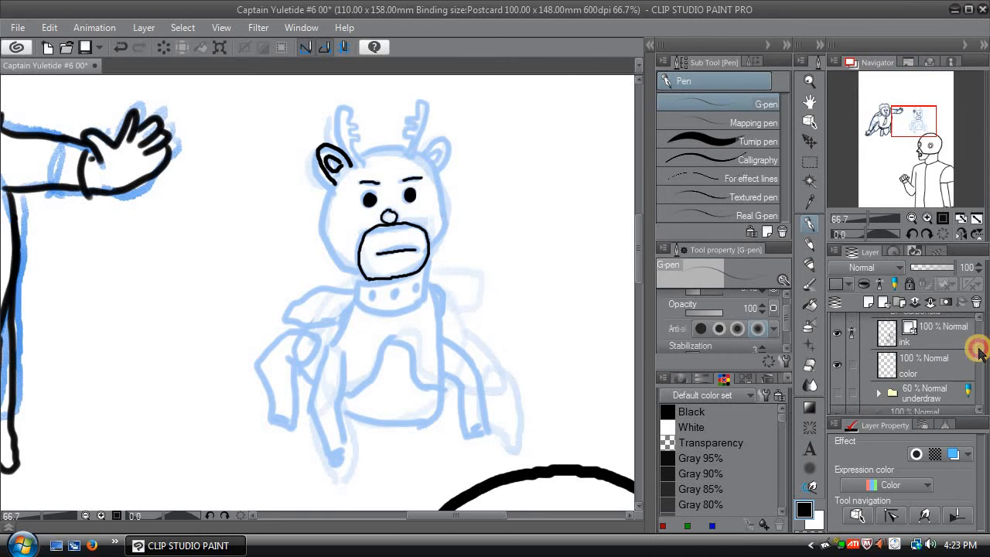
pyautogui.moveTo(978, 352); pyautogui.dragTo(976, 345)
pyautogui.click(891, 328)
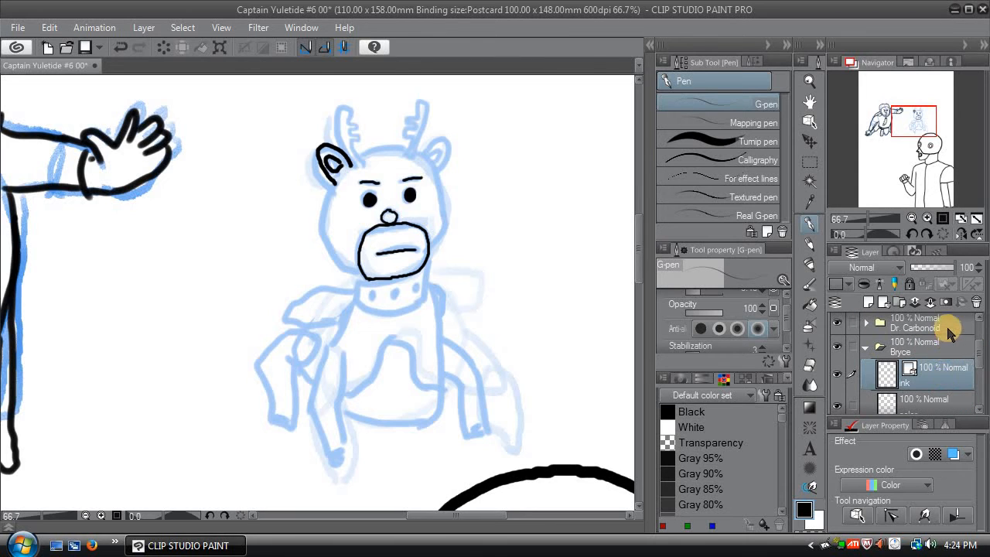
pyautogui.click(867, 325)
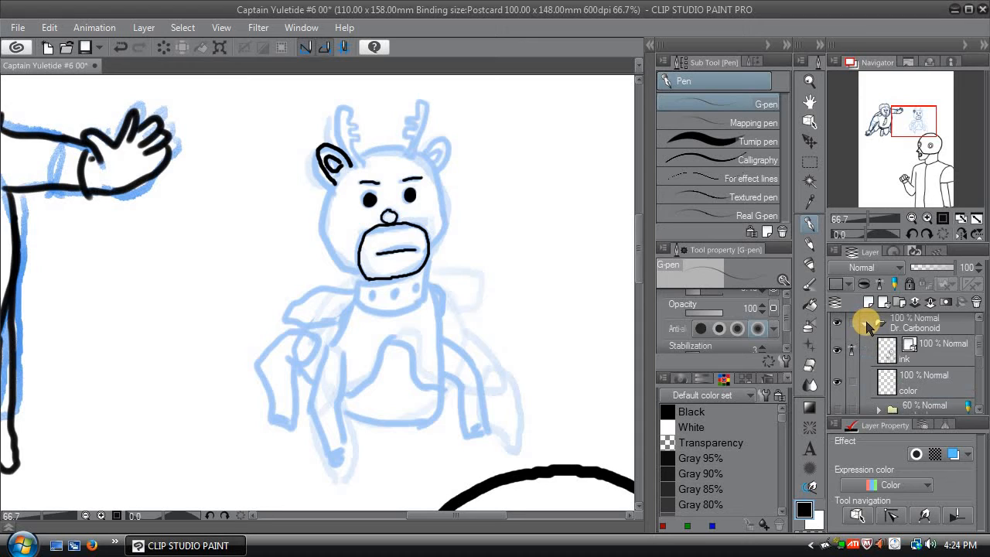
pyautogui.click(866, 324)
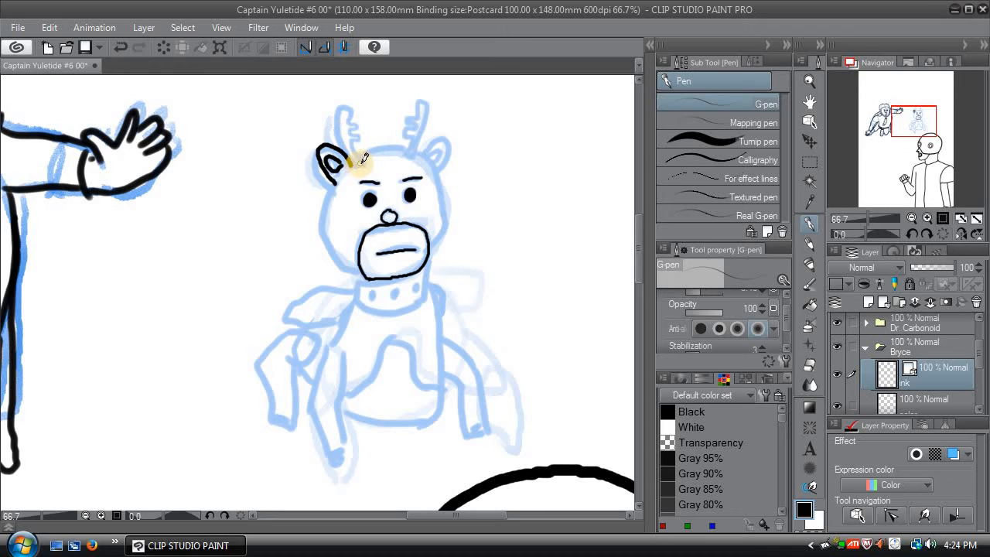
# Step: Ink Bryce's two pronged antlers over the sketch, redoing the left one from its base
pyautogui.moveTo(361, 164); pyautogui.dragTo(354, 155)
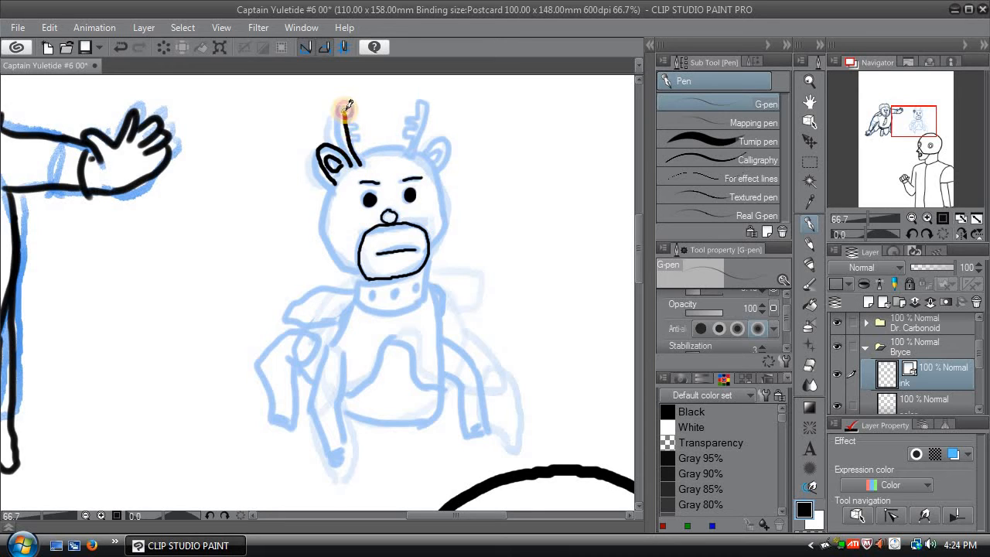
pyautogui.moveTo(348, 102); pyautogui.dragTo(355, 115)
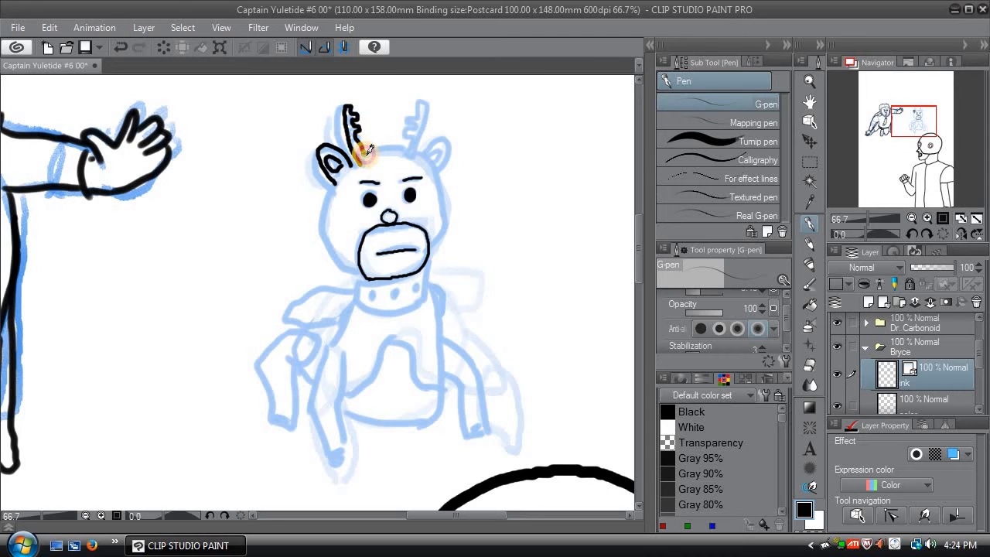
pyautogui.hotkey('ctrl', 'z')
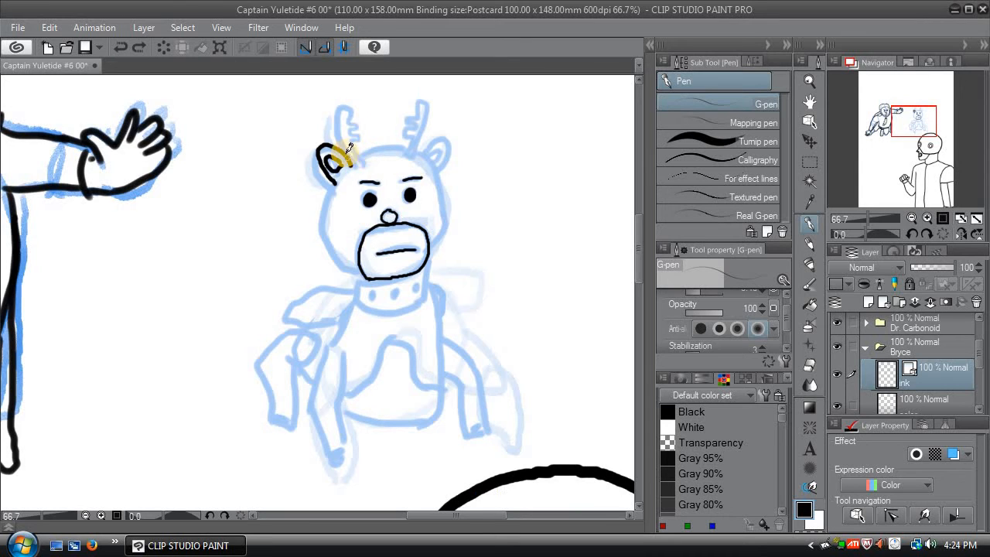
pyautogui.moveTo(360, 159)
pyautogui.mouseDown()
pyautogui.moveTo(339, 112)
pyautogui.moveTo(356, 122)
pyautogui.moveTo(350, 144)
pyautogui.moveTo(370, 155)
pyautogui.moveTo(360, 159)
pyautogui.moveTo(413, 134)
pyautogui.moveTo(420, 102)
pyautogui.moveTo(417, 163)
pyautogui.mouseUp()
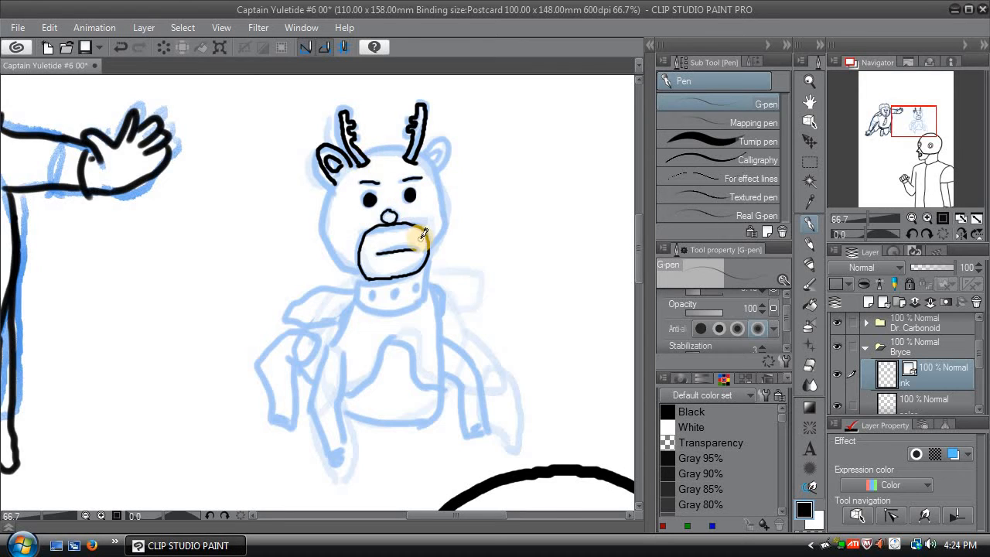
# Step: Undo the right antler and ink it again with a finer G-pen line, tracing its two side prongs
pyautogui.hotkey('ctrl', 'z')
pyautogui.hotkey('ctrl', 'z')
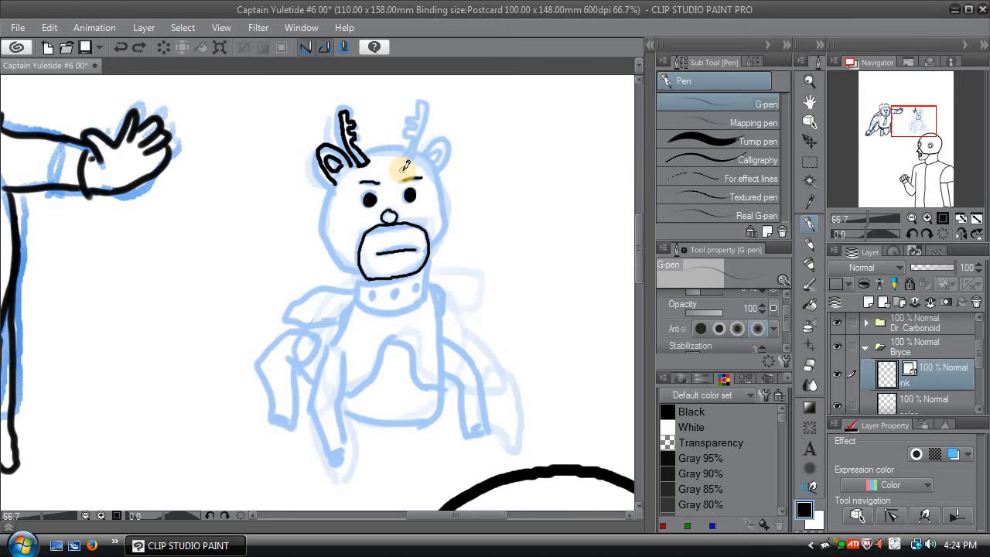
pyautogui.press('[')
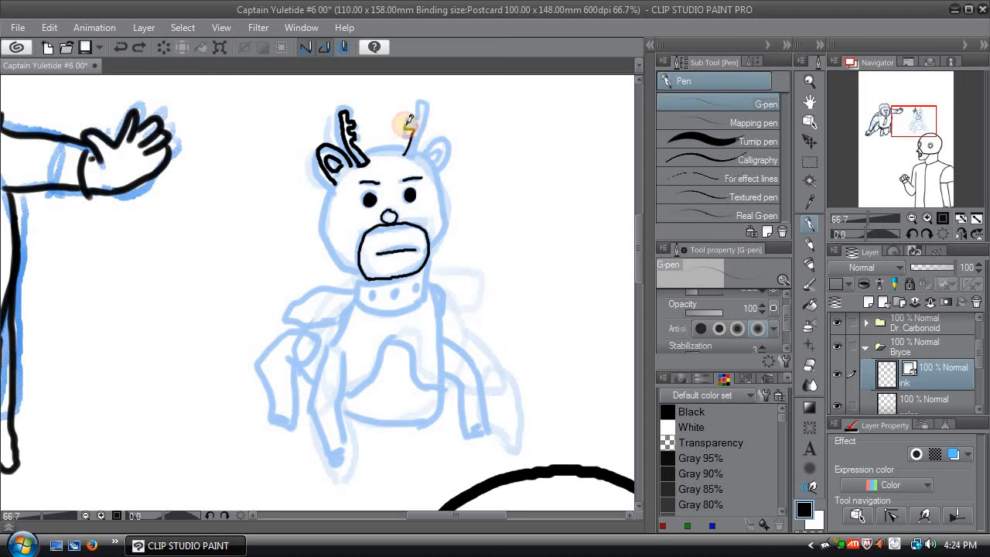
pyautogui.moveTo(412, 114)
pyautogui.mouseDown()
pyautogui.moveTo(422, 108)
pyautogui.moveTo(415, 97)
pyautogui.moveTo(429, 105)
pyautogui.moveTo(425, 140)
pyautogui.mouseUp()
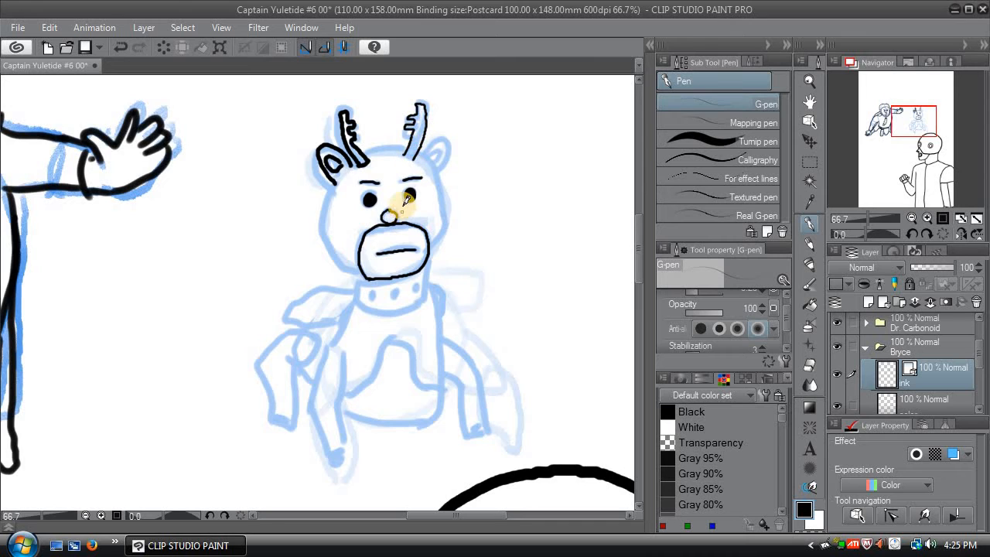
pyautogui.hotkey('ctrl', 'z')
pyautogui.hotkey('ctrl', 'z')
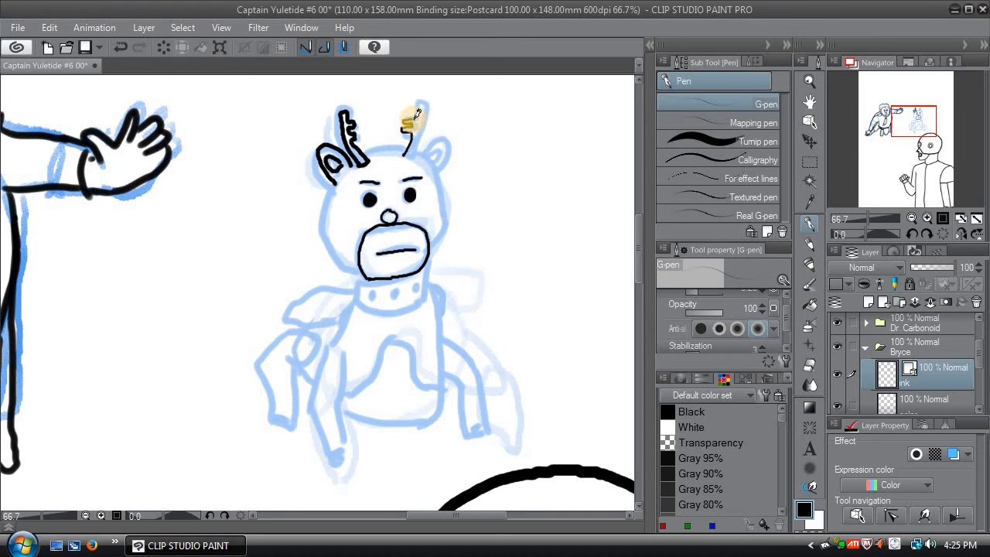
pyautogui.moveTo(415, 114)
pyautogui.mouseDown()
pyautogui.moveTo(423, 104)
pyautogui.moveTo(405, 160)
pyautogui.mouseUp()
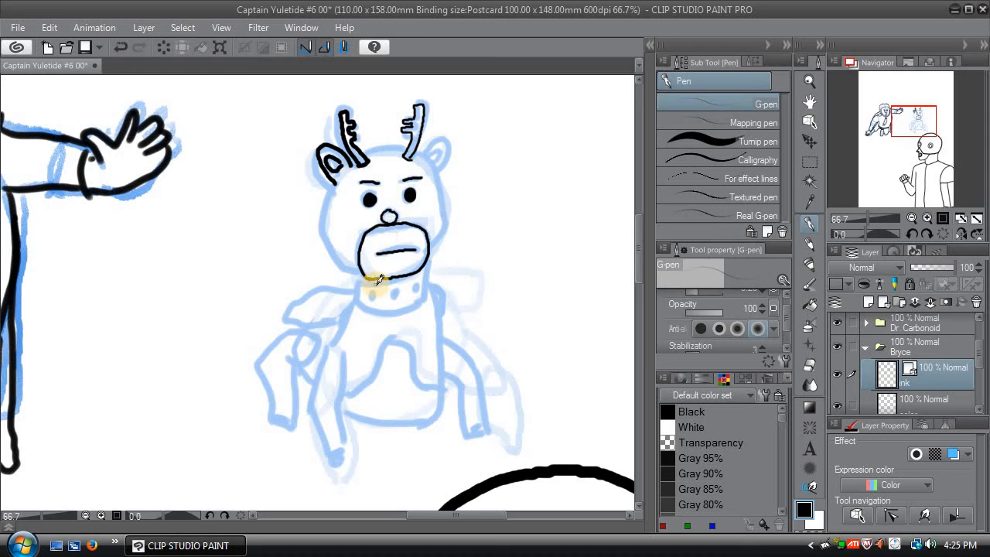
# Step: Undo the right antler's last stroke and close its base where it meets the head, working at 150% zoom
pyautogui.hotkey('ctrl', 'z')
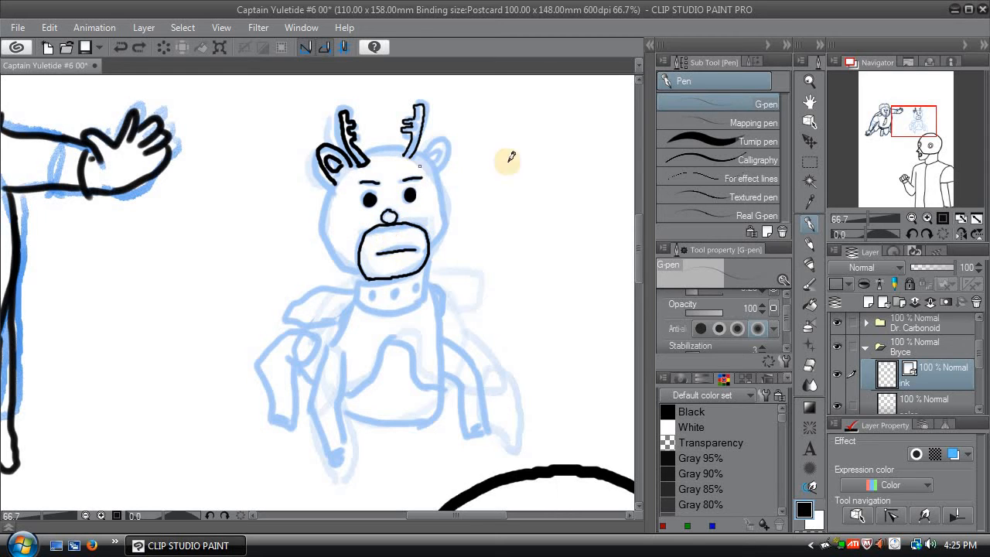
pyautogui.click(928, 219)
pyautogui.click(929, 219)
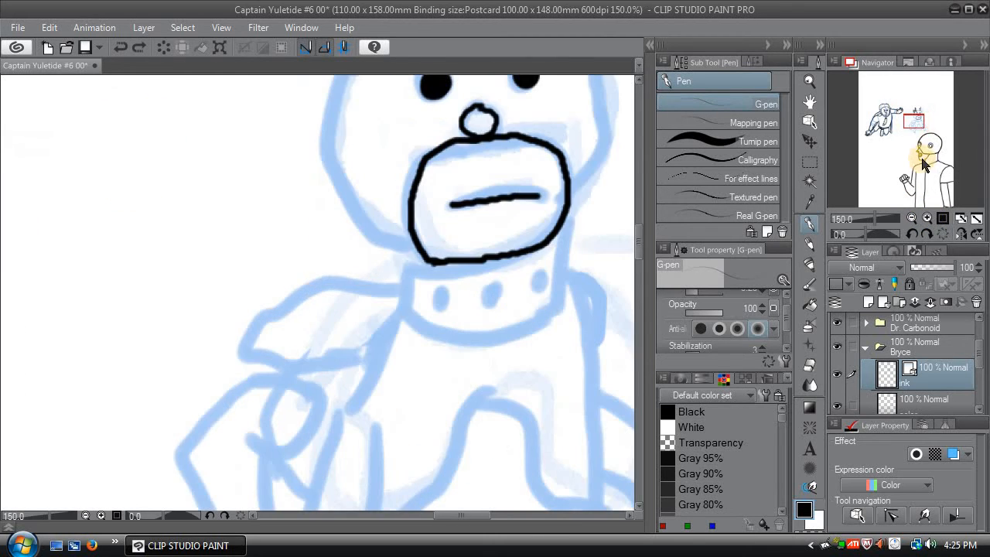
pyautogui.moveTo(916, 124); pyautogui.dragTo(918, 106)
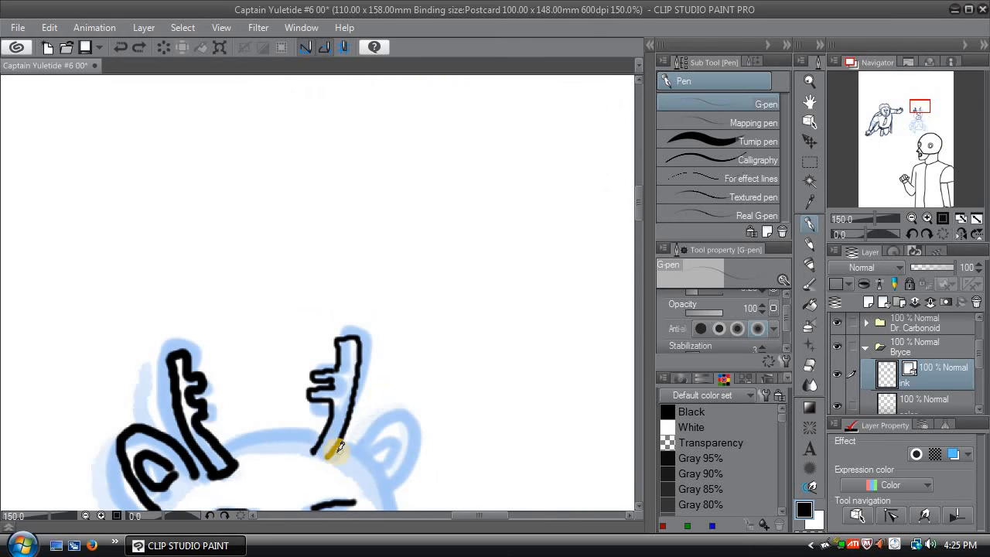
pyautogui.moveTo(316, 449); pyautogui.dragTo(320, 453)
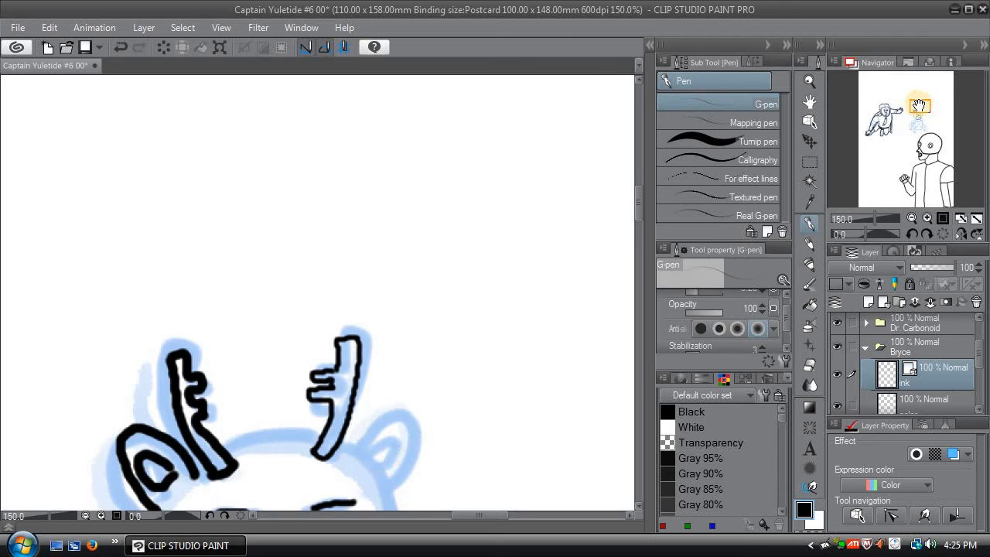
# Step: Ink the curved top of Bryce's head between the antlers, and try a stroke down the right side of the face, undoing it
pyautogui.moveTo(918, 105); pyautogui.dragTo(919, 114)
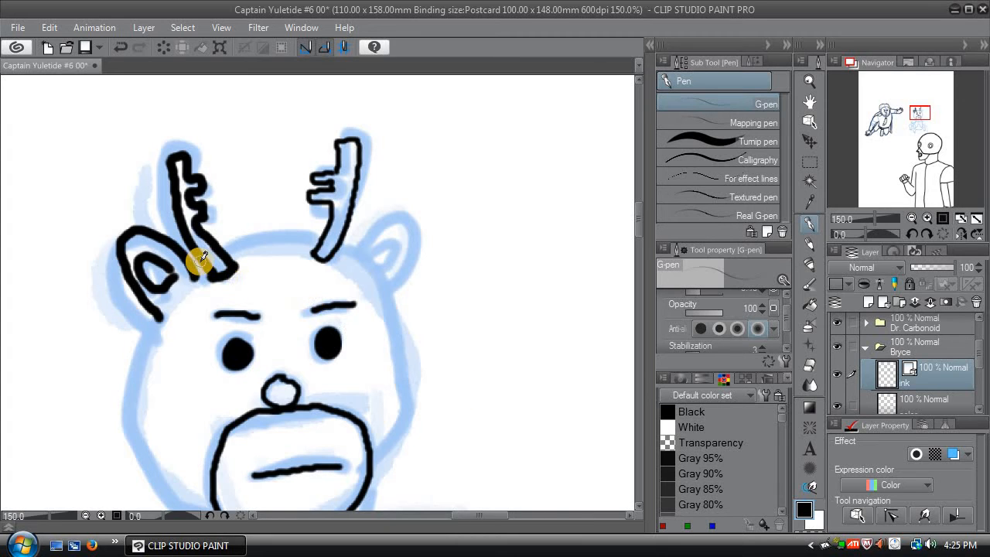
pyautogui.moveTo(200, 257)
pyautogui.mouseDown()
pyautogui.moveTo(229, 246)
pyautogui.moveTo(236, 230)
pyautogui.moveTo(331, 226)
pyautogui.mouseUp()
pyautogui.hotkey('ctrl', 'z')
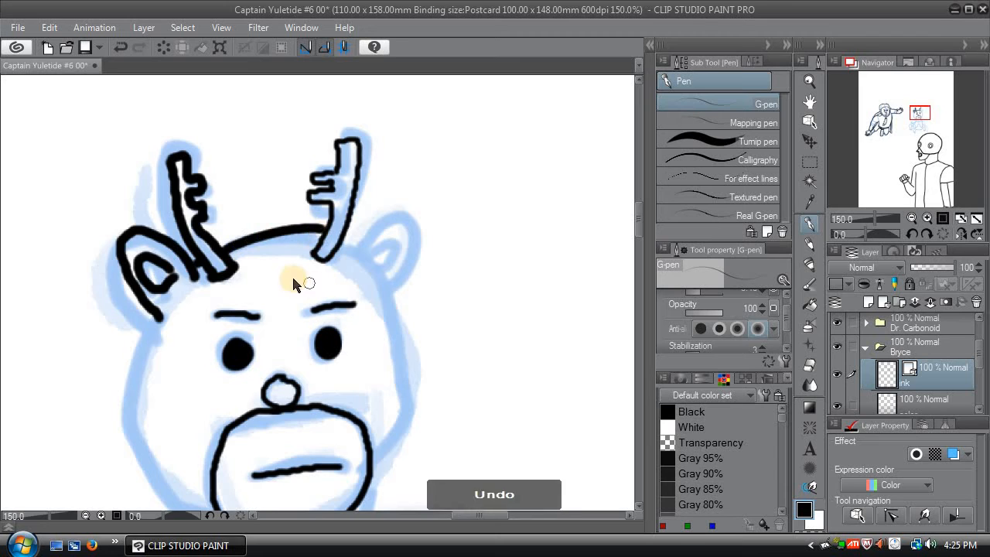
pyautogui.moveTo(227, 248)
pyautogui.mouseDown()
pyautogui.moveTo(304, 232)
pyautogui.moveTo(359, 251)
pyautogui.moveTo(382, 272)
pyautogui.moveTo(404, 330)
pyautogui.moveTo(405, 381)
pyautogui.moveTo(398, 429)
pyautogui.moveTo(378, 451)
pyautogui.mouseUp()
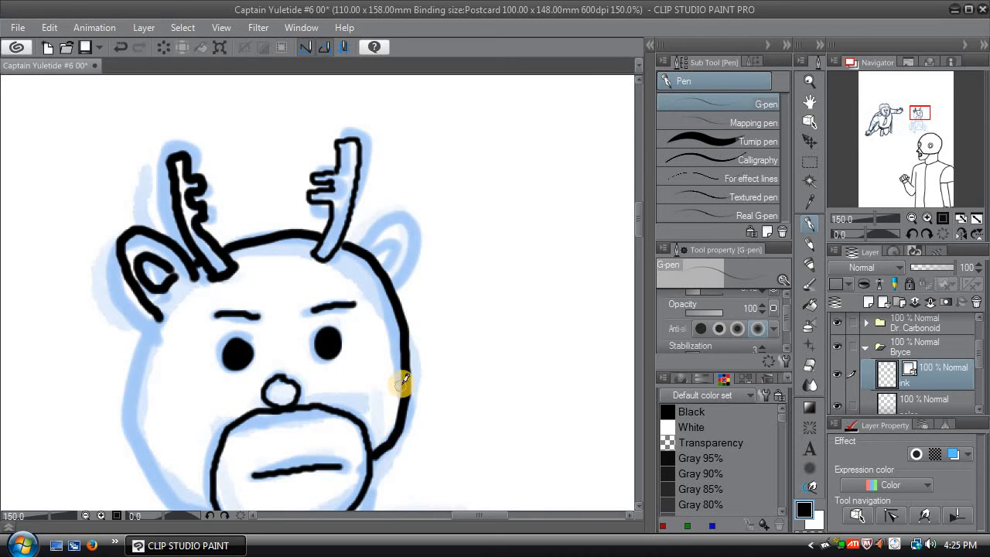
pyautogui.hotkey('ctrl', 'z')
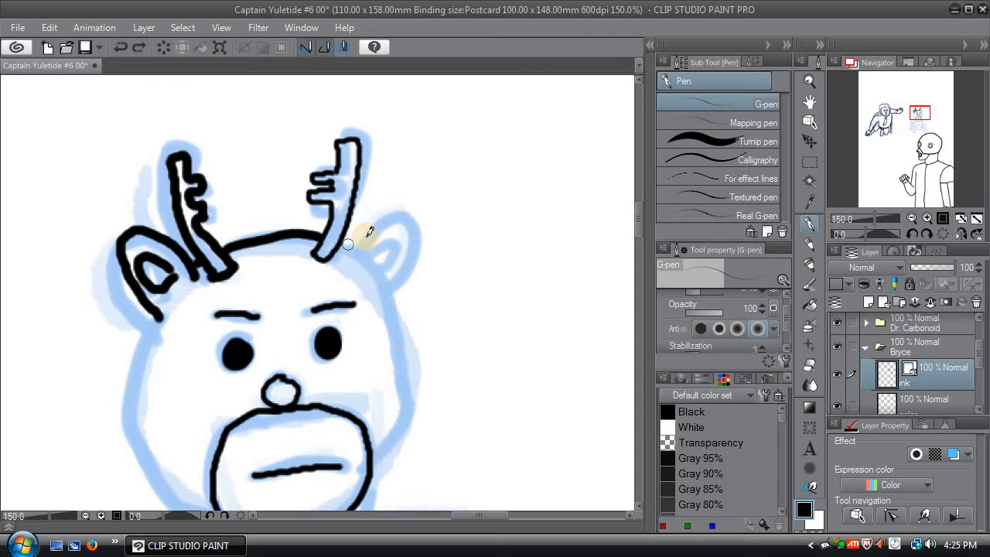
# Step: Ink the rest of Bryce's head outline with thick curves from the right antler around under the muzzle and up to the left ear
pyautogui.moveTo(915, 112); pyautogui.dragTo(917, 114)
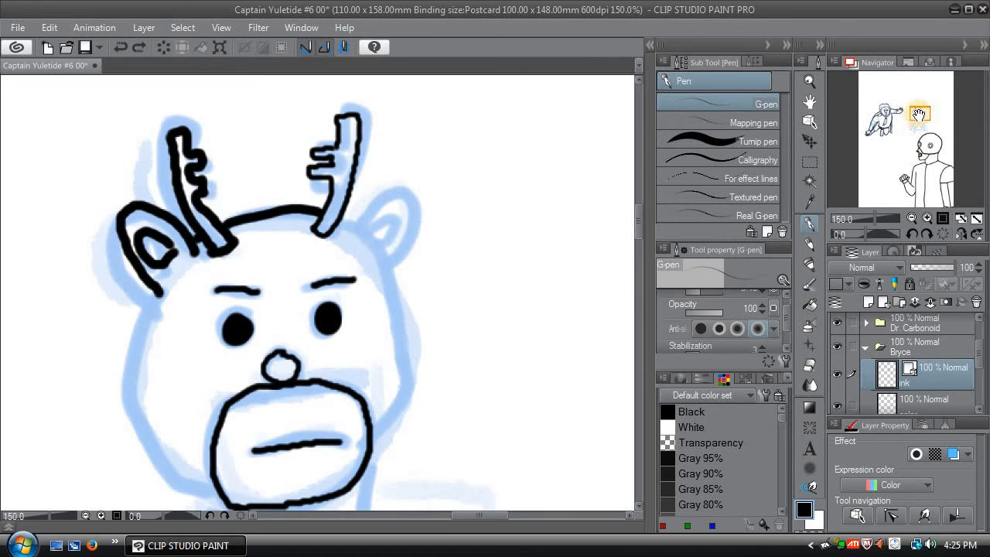
pyautogui.moveTo(919, 114); pyautogui.dragTo(917, 116)
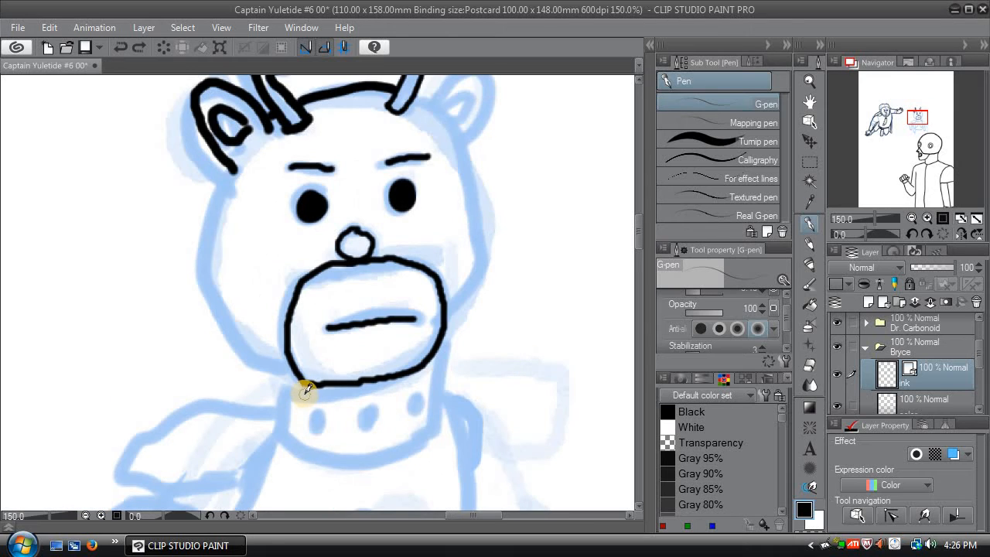
pyautogui.moveTo(306, 391)
pyautogui.mouseDown()
pyautogui.moveTo(383, 396)
pyautogui.moveTo(419, 378)
pyautogui.moveTo(462, 341)
pyautogui.moveTo(475, 313)
pyautogui.moveTo(484, 224)
pyautogui.moveTo(467, 166)
pyautogui.moveTo(415, 97)
pyautogui.mouseUp()
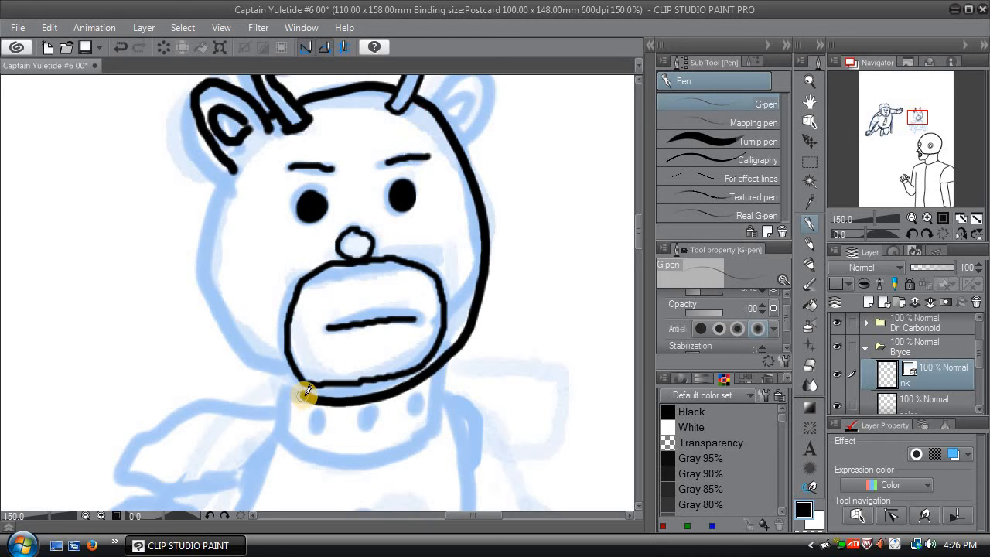
pyautogui.moveTo(308, 392)
pyautogui.mouseDown()
pyautogui.moveTo(232, 338)
pyautogui.moveTo(211, 291)
pyautogui.moveTo(204, 221)
pyautogui.moveTo(223, 168)
pyautogui.mouseUp()
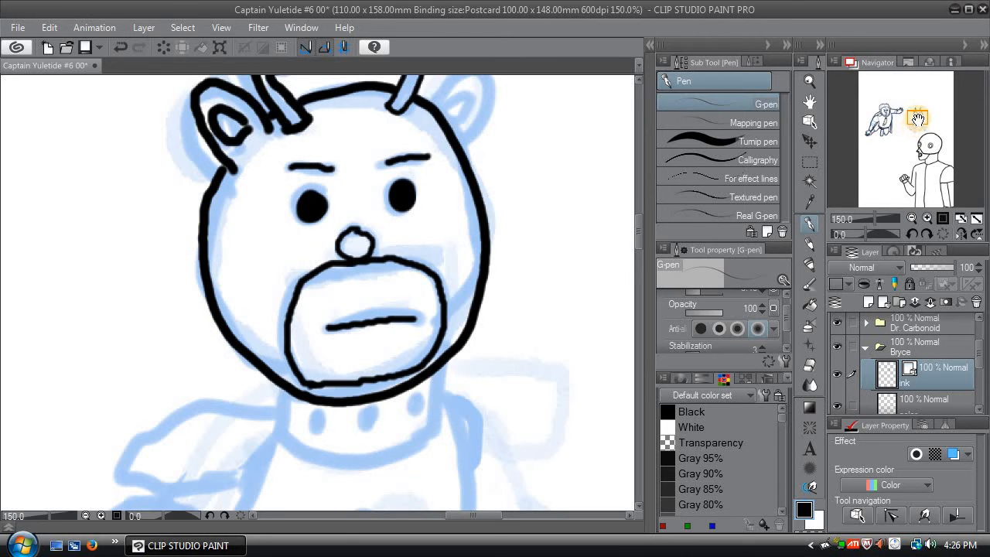
# Step: Undo the thick right ear stroke and ink the ear again with a finer G-pen line, tracing its outer curve and inner loop
pyautogui.moveTo(918, 116); pyautogui.dragTo(921, 113)
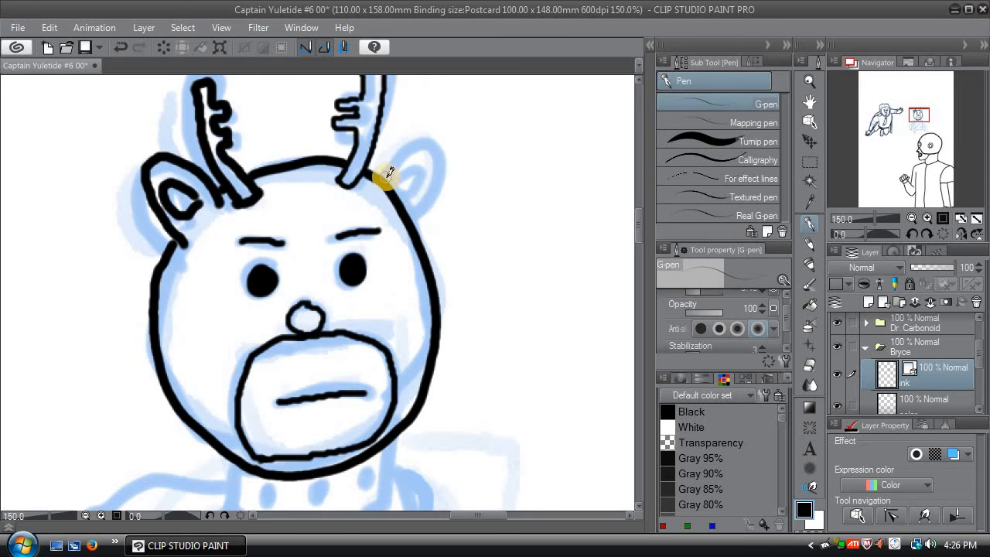
pyautogui.moveTo(387, 172)
pyautogui.mouseDown()
pyautogui.moveTo(415, 146)
pyautogui.moveTo(433, 152)
pyautogui.moveTo(409, 218)
pyautogui.mouseUp()
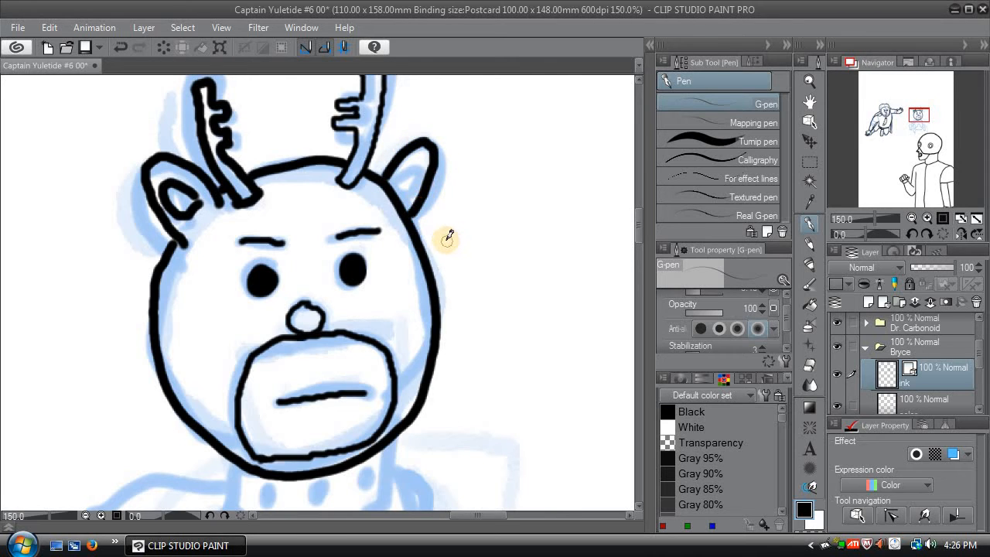
pyautogui.hotkey('ctrl', 'z')
pyautogui.press('[')
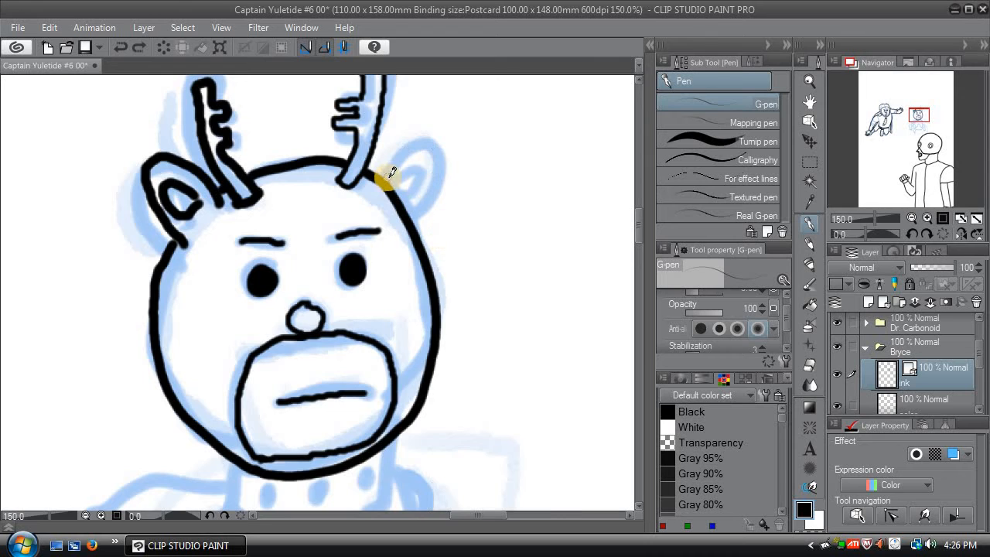
pyautogui.moveTo(390, 173)
pyautogui.mouseDown()
pyautogui.moveTo(424, 143)
pyautogui.moveTo(442, 160)
pyautogui.moveTo(408, 211)
pyautogui.moveTo(399, 182)
pyautogui.moveTo(410, 189)
pyautogui.moveTo(431, 159)
pyautogui.moveTo(391, 184)
pyautogui.mouseUp()
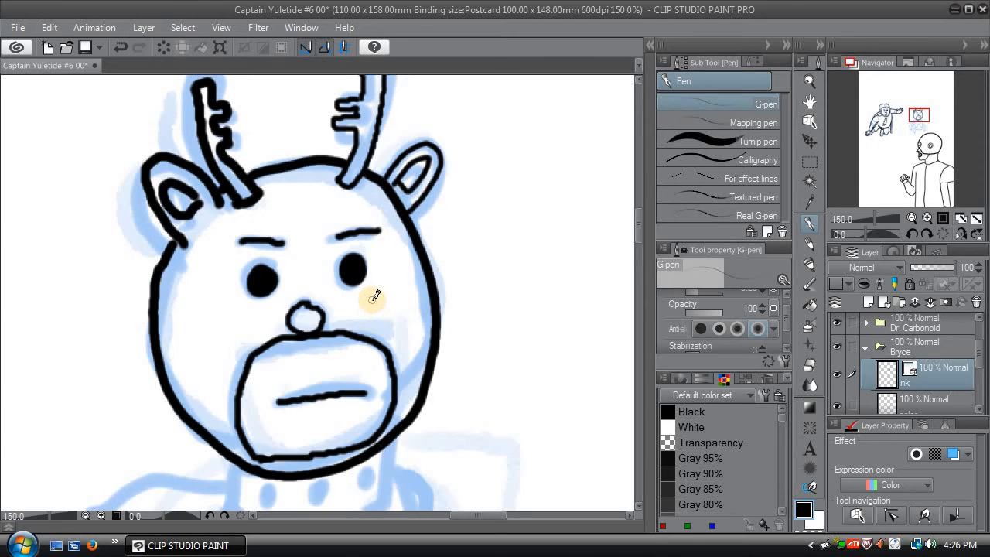
# Step: Reduce the vector eraser to 0.25 and trim the right ear's inner lines where they meet the head outline
pyautogui.press('e')
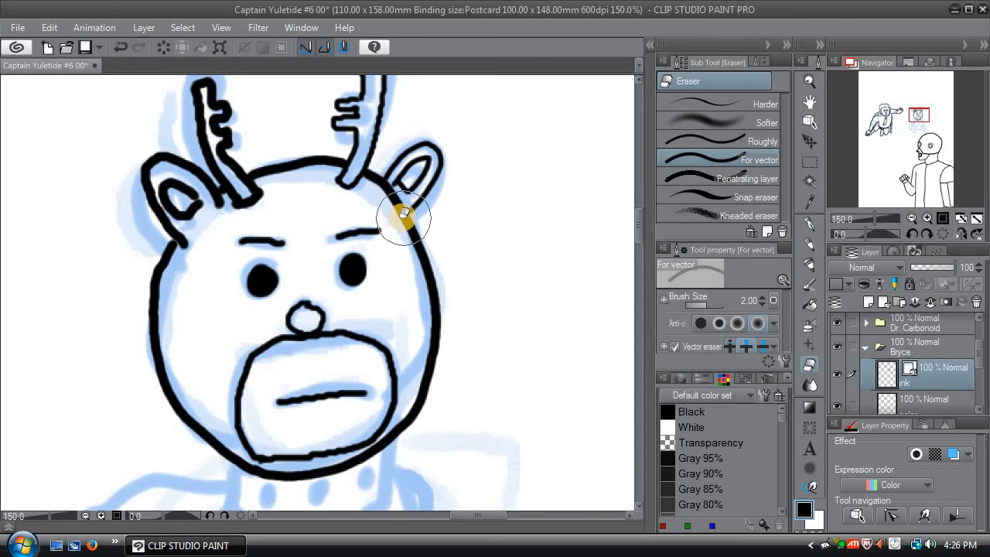
pyautogui.press('[')
pyautogui.press('[')
pyautogui.press('[')
pyautogui.press('[')
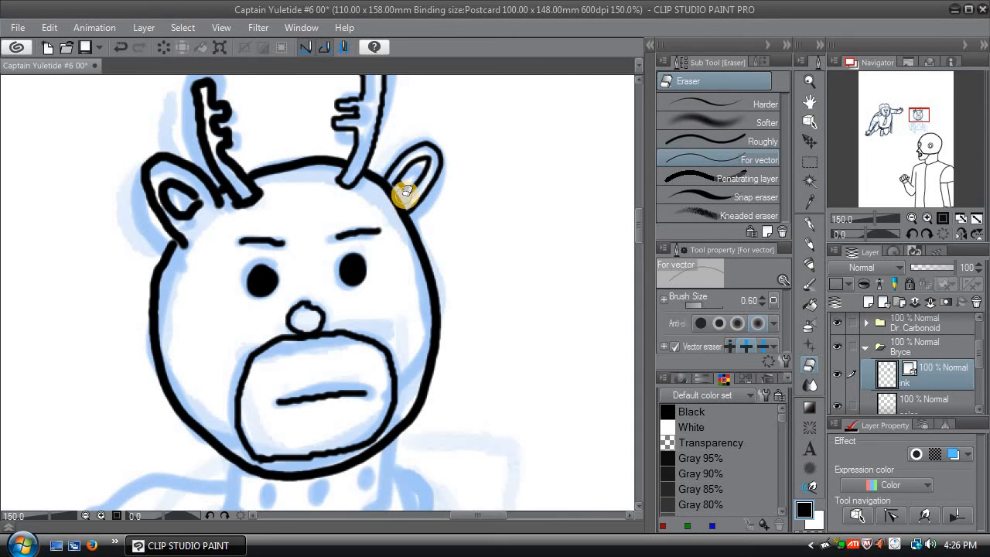
pyautogui.press('[')
pyautogui.moveTo(397, 179); pyautogui.dragTo(411, 212)
# Step: Erase the inner ear loop's overlap beside the head with a 0.07 vector eraser at 400% zoom, and close the loop with the G-pen
pyautogui.click(928, 218)
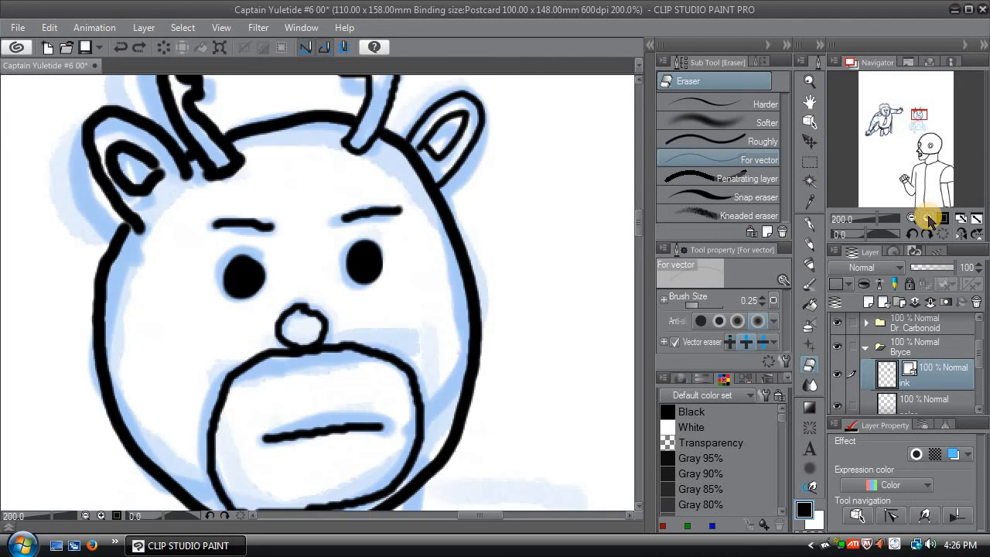
pyautogui.click(927, 218)
pyautogui.moveTo(919, 115); pyautogui.dragTo(920, 110)
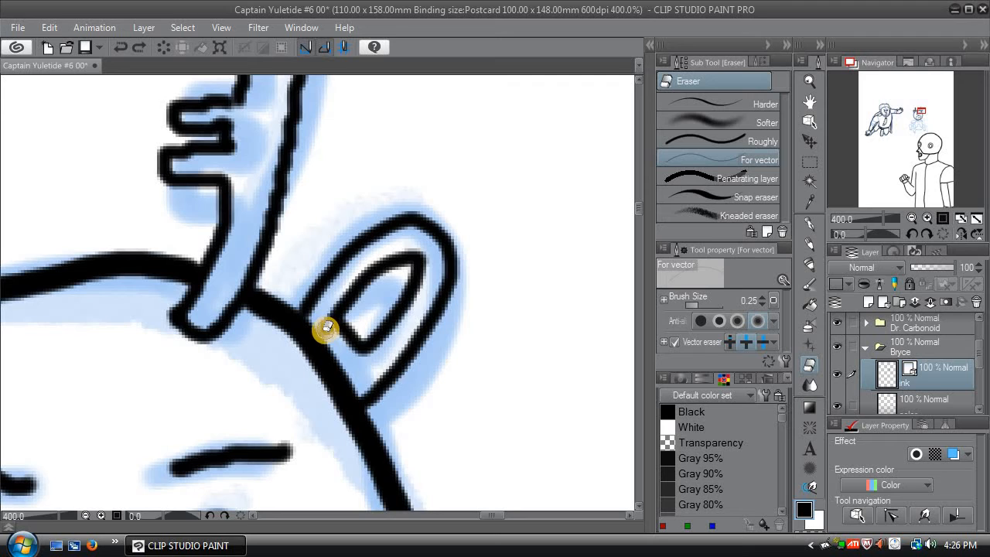
pyautogui.press('[')
pyautogui.press('[')
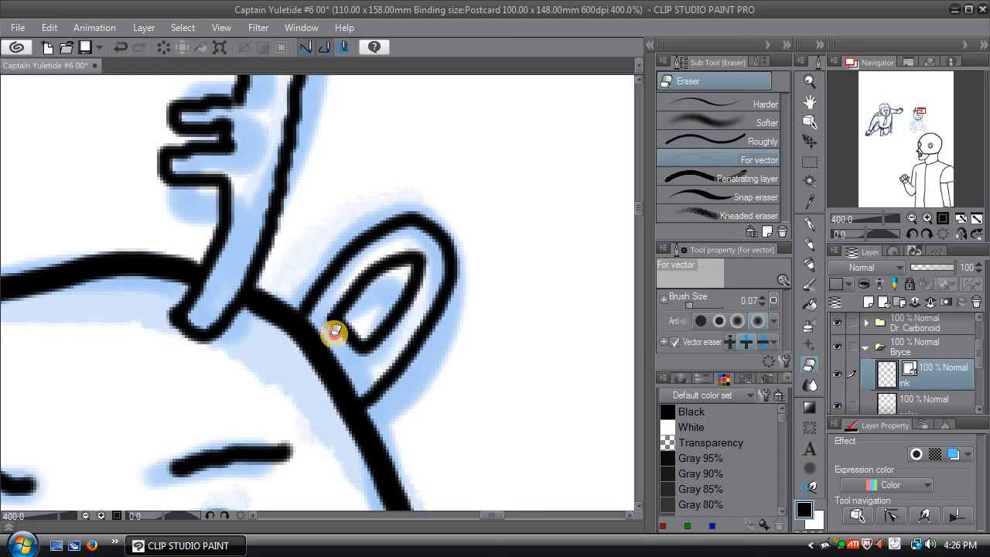
pyautogui.moveTo(324, 315); pyautogui.dragTo(344, 370)
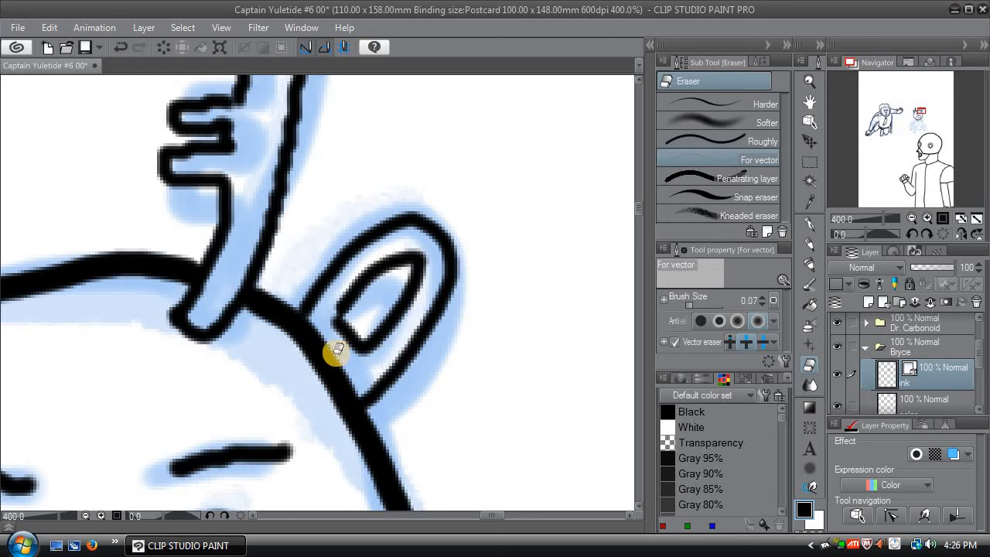
pyautogui.press('p')
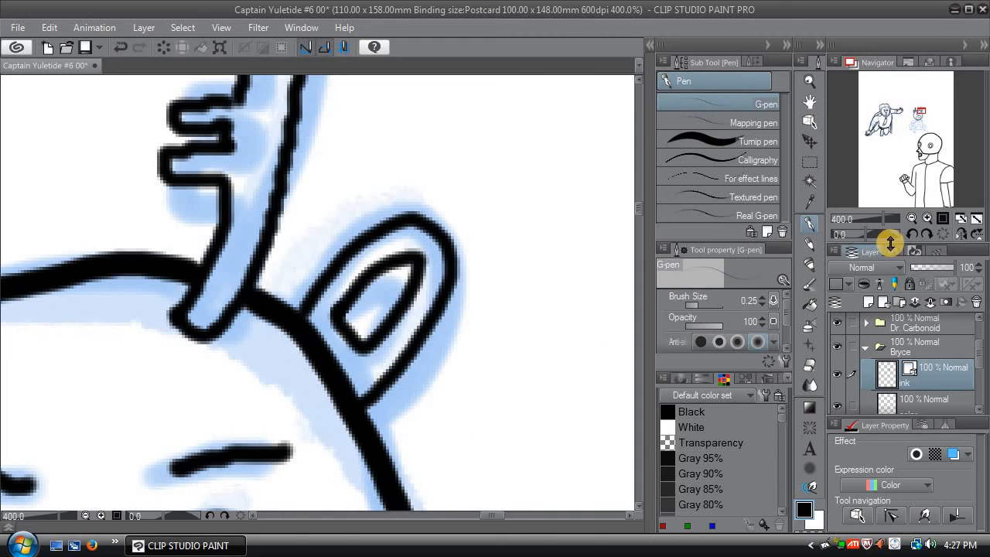
# Step: Ink Bryce's collar below the head with the 0.25 G-pen and add three round studs, redrawing the middle one
pyautogui.click(910, 220)
pyautogui.click(910, 220)
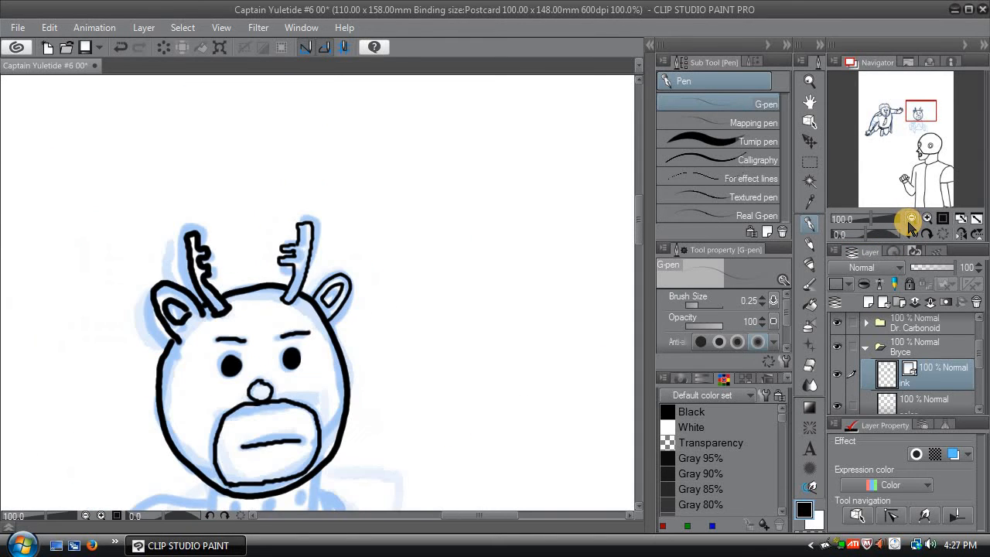
pyautogui.moveTo(920, 116); pyautogui.dragTo(918, 125)
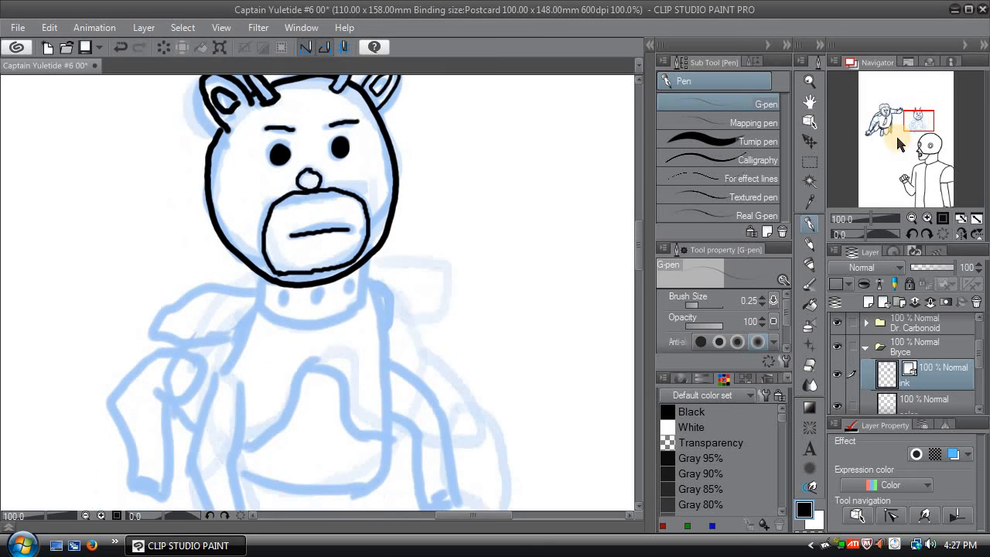
pyautogui.moveTo(263, 278)
pyautogui.mouseDown()
pyautogui.moveTo(261, 312)
pyautogui.moveTo(273, 323)
pyautogui.moveTo(317, 324)
pyautogui.moveTo(364, 303)
pyautogui.mouseUp()
pyautogui.moveTo(370, 258); pyautogui.dragTo(362, 307)
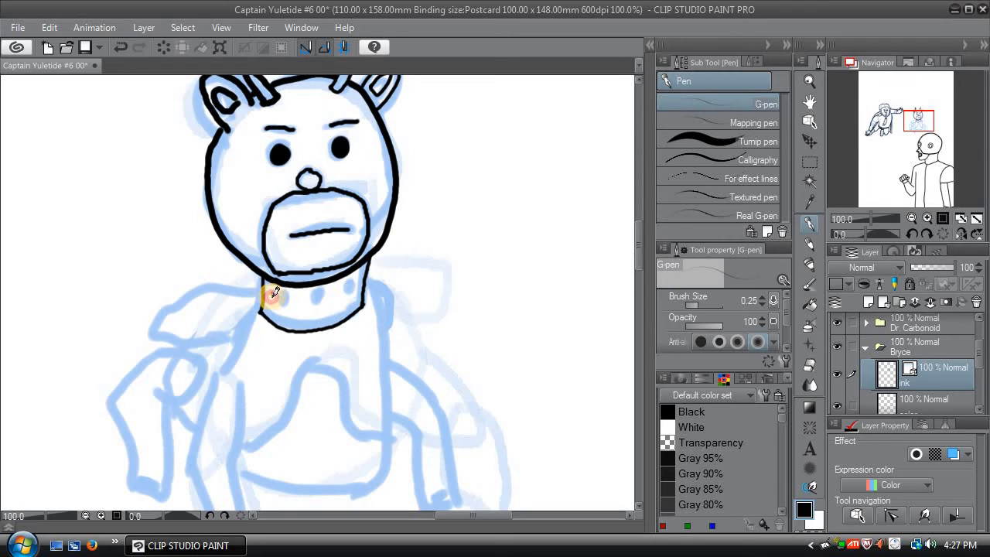
pyautogui.moveTo(274, 292)
pyautogui.mouseDown()
pyautogui.moveTo(308, 305)
pyautogui.moveTo(314, 294)
pyautogui.mouseUp()
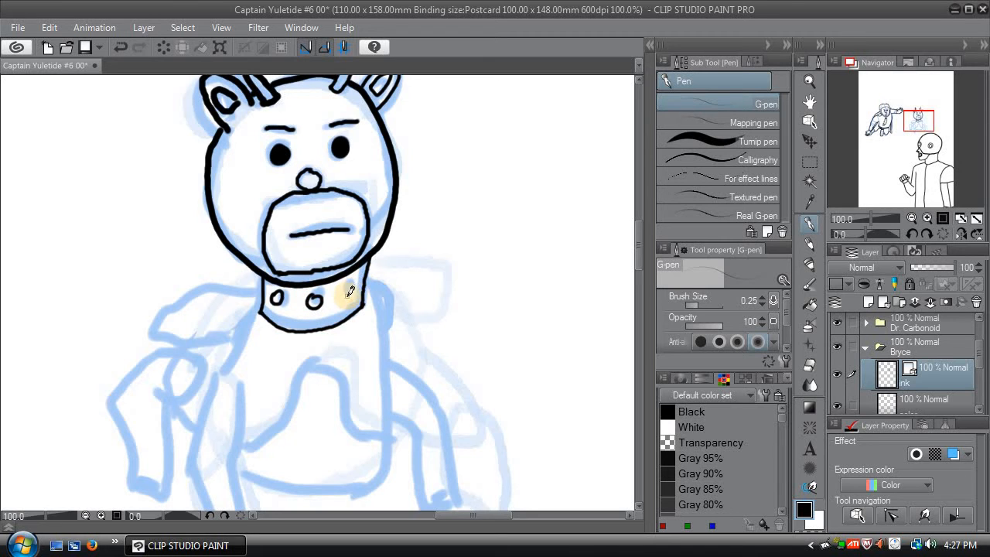
pyautogui.hotkey('ctrl', 'z')
pyautogui.moveTo(316, 290)
pyautogui.mouseDown()
pyautogui.moveTo(311, 301)
pyautogui.moveTo(349, 290)
pyautogui.mouseUp()
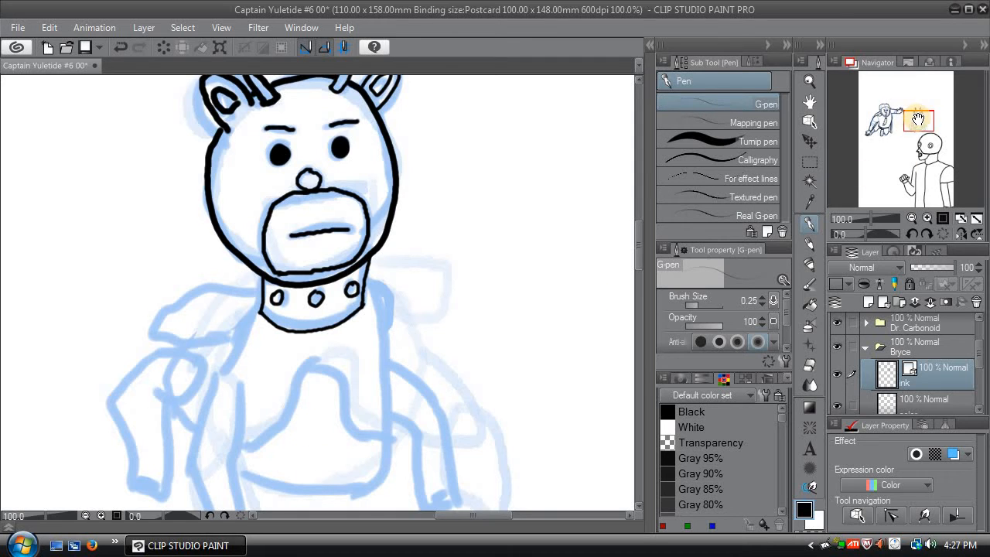
# Step: Ink Bryce's left front leg over the underdrawing, redoing its lower inner edge, and fill the hoof solid black
pyautogui.moveTo(918, 119); pyautogui.dragTo(916, 126)
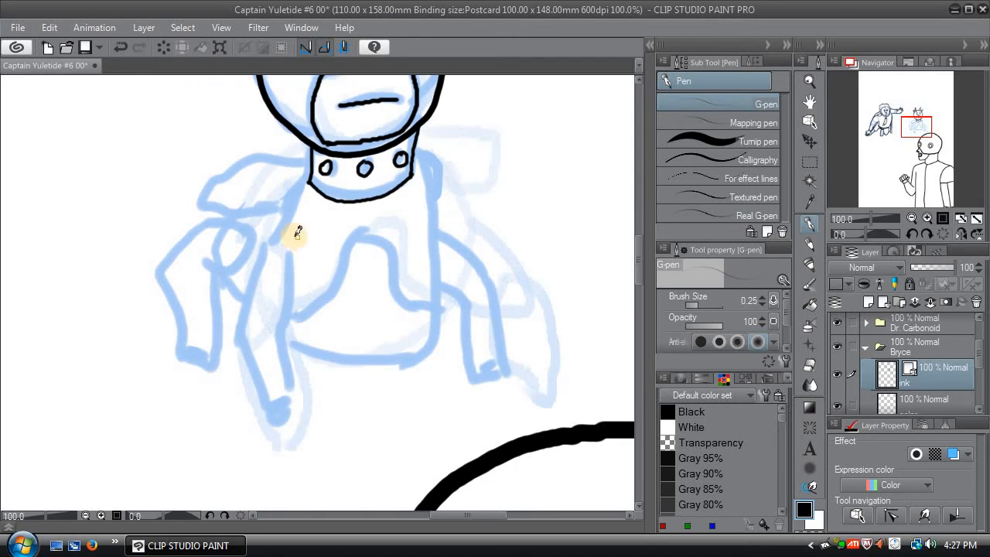
pyautogui.moveTo(285, 246); pyautogui.dragTo(301, 314)
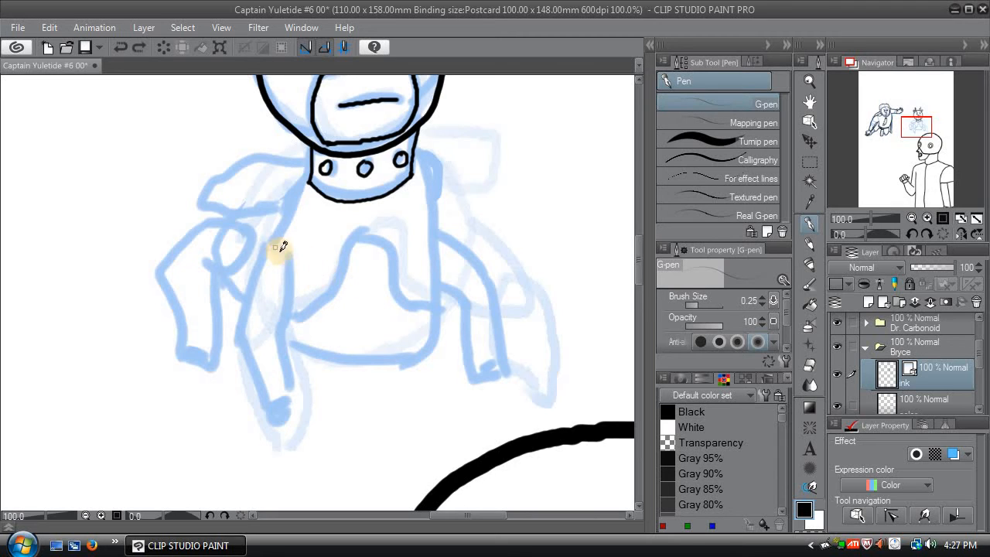
pyautogui.moveTo(276, 244); pyautogui.dragTo(300, 344)
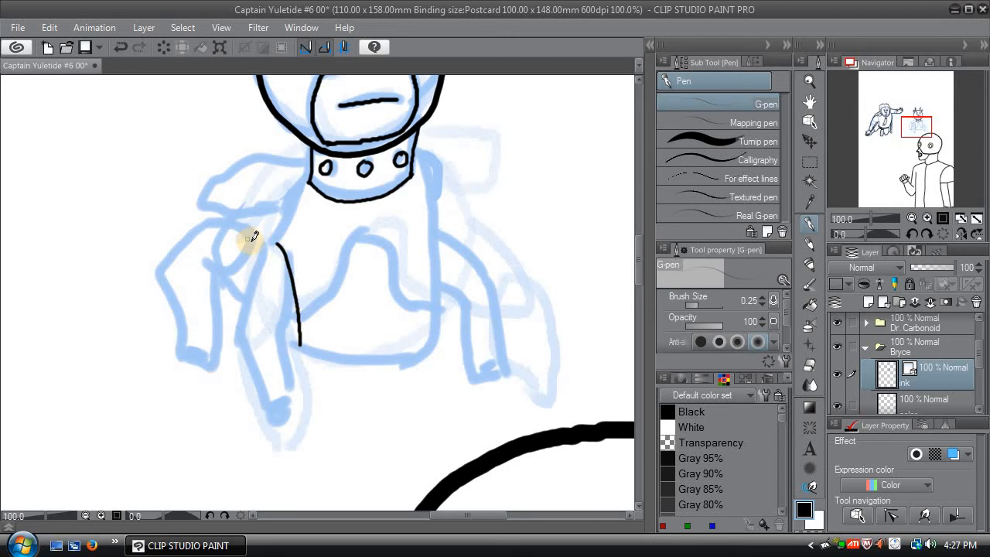
pyautogui.moveTo(266, 243)
pyautogui.mouseDown()
pyautogui.moveTo(259, 277)
pyautogui.moveTo(266, 345)
pyautogui.mouseUp()
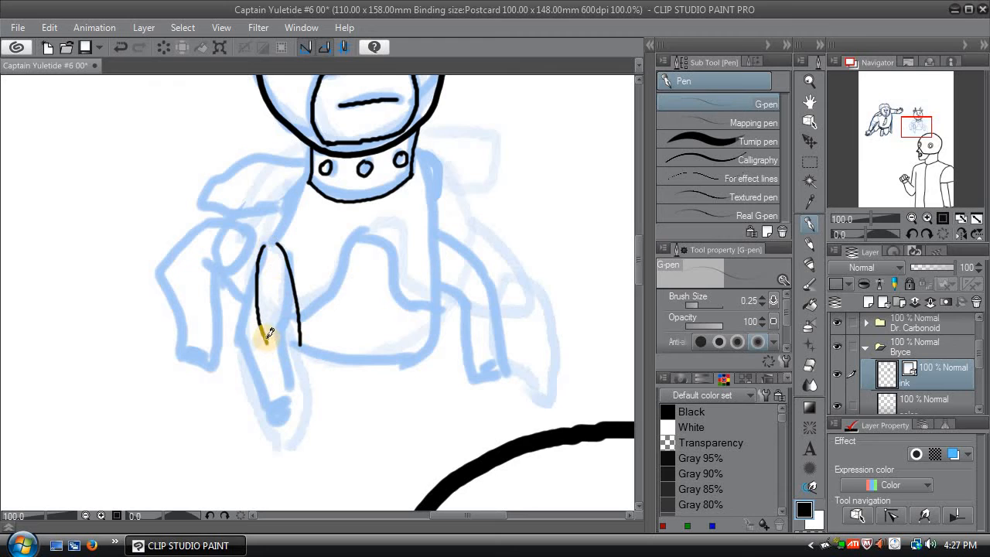
pyautogui.moveTo(269, 346); pyautogui.dragTo(264, 426)
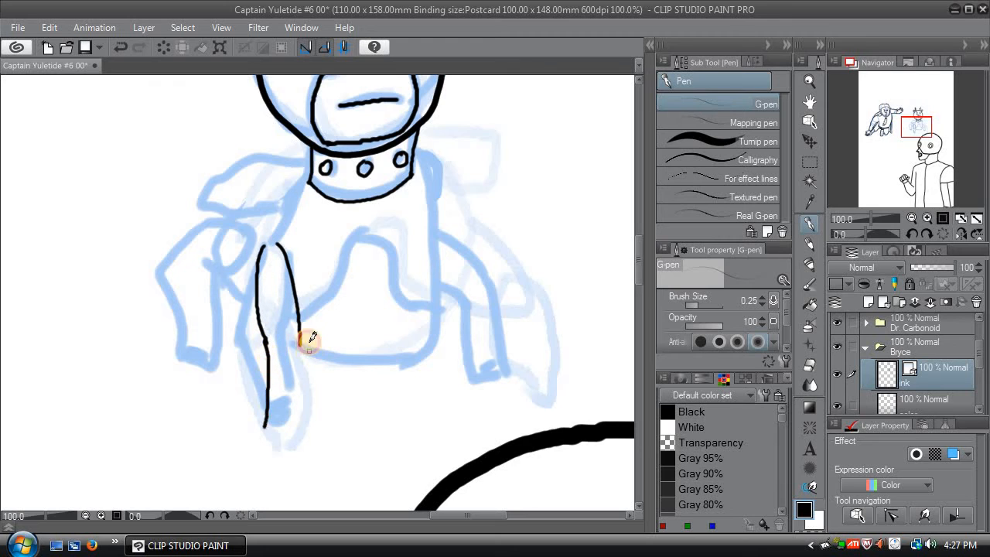
pyautogui.moveTo(302, 336); pyautogui.dragTo(301, 432)
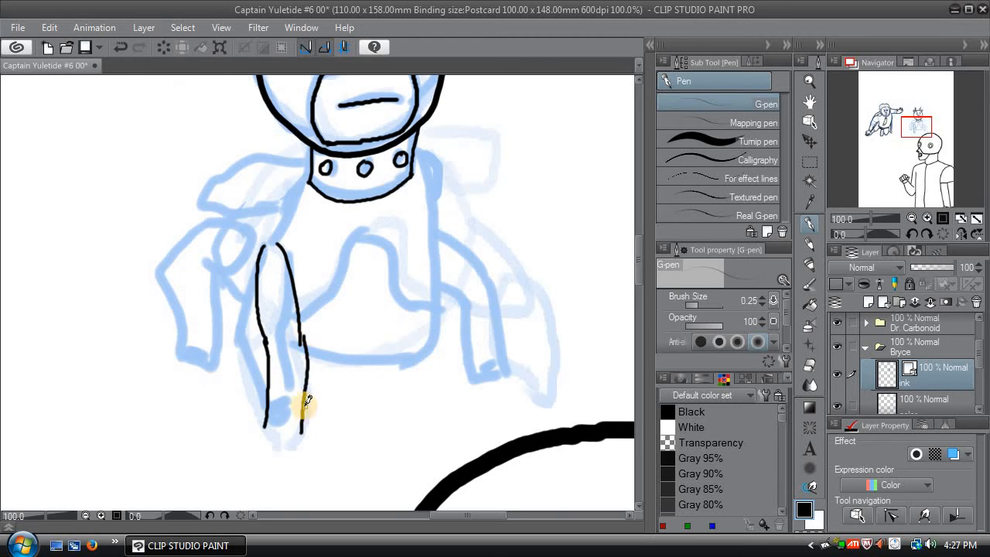
pyautogui.hotkey('ctrl', 'z')
pyautogui.moveTo(301, 330); pyautogui.dragTo(297, 418)
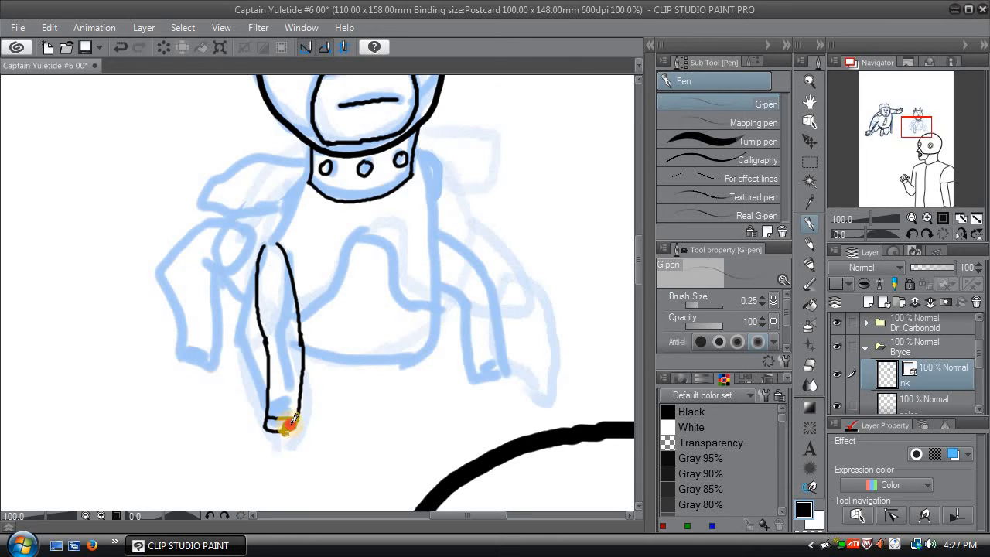
pyautogui.hotkey('ctrl', 'z')
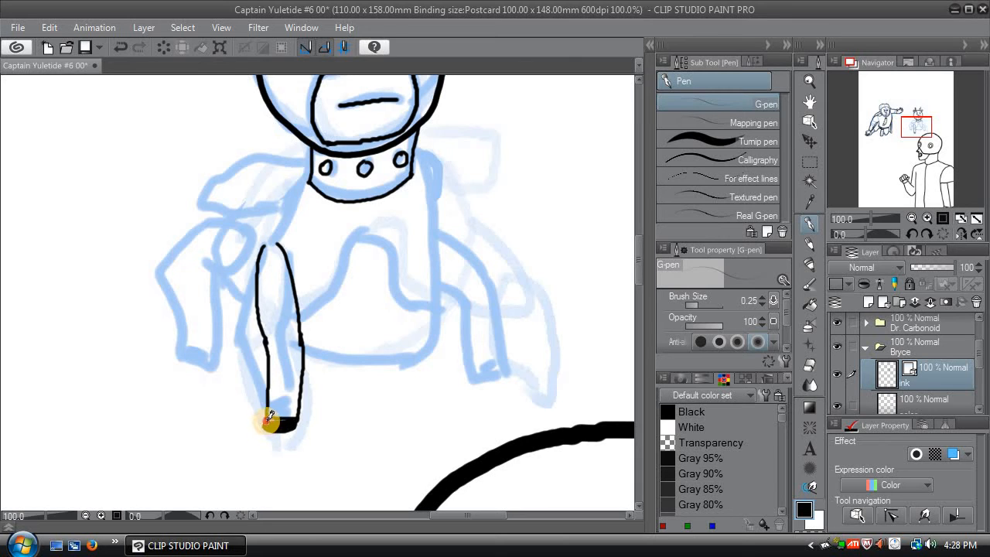
pyautogui.moveTo(273, 423); pyautogui.dragTo(265, 426)
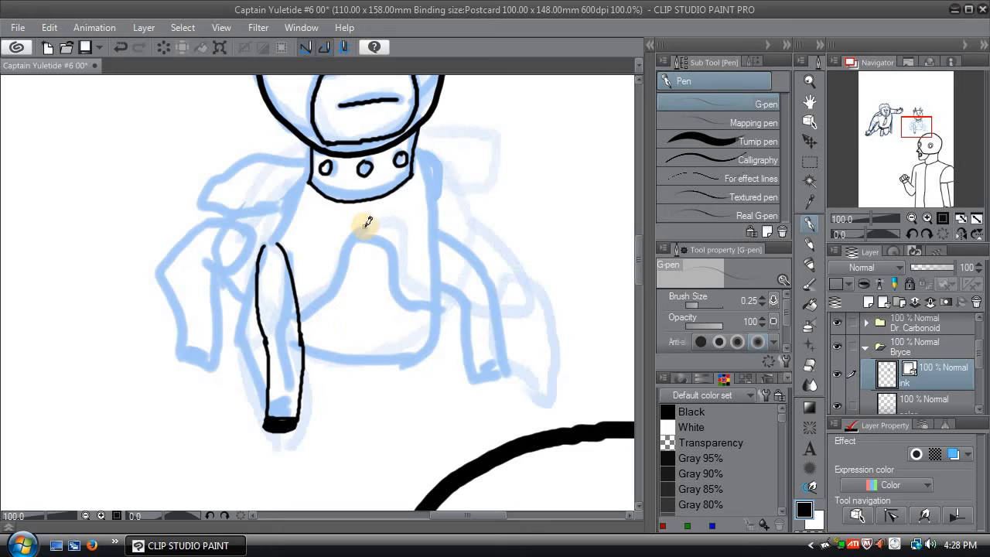
# Step: Ink the curved belly patch and the torso outline from the collar's right side around to the left front leg
pyautogui.moveTo(364, 226)
pyautogui.mouseDown()
pyautogui.moveTo(339, 290)
pyautogui.moveTo(308, 317)
pyautogui.mouseUp()
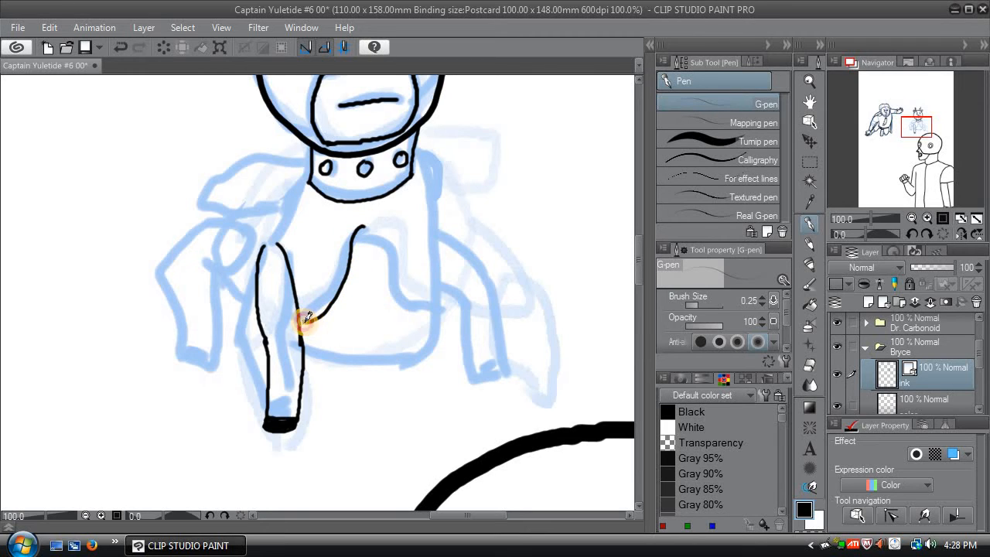
pyautogui.moveTo(365, 225)
pyautogui.mouseDown()
pyautogui.moveTo(394, 234)
pyautogui.moveTo(404, 279)
pyautogui.moveTo(436, 302)
pyautogui.mouseUp()
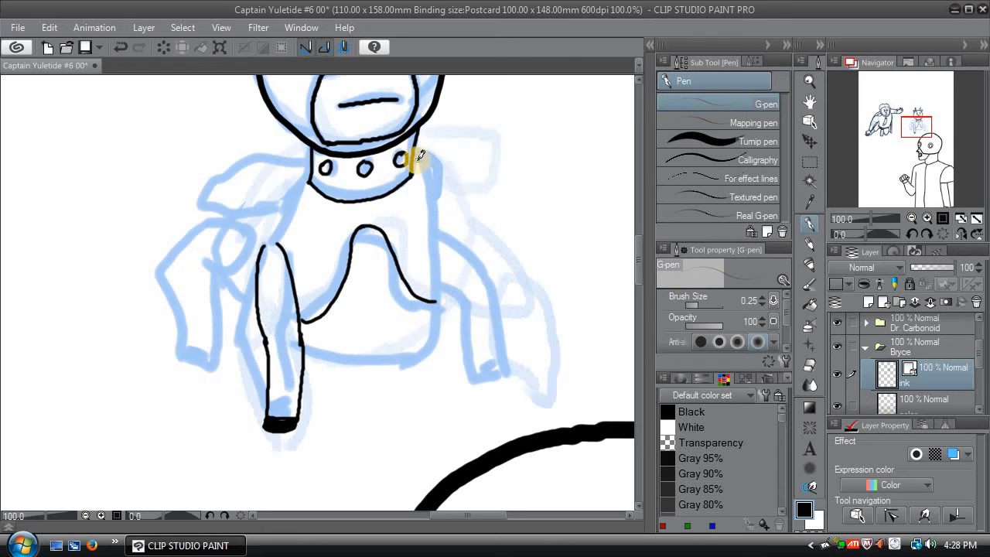
pyautogui.moveTo(416, 158)
pyautogui.mouseDown()
pyautogui.moveTo(433, 287)
pyautogui.moveTo(427, 344)
pyautogui.moveTo(348, 376)
pyautogui.moveTo(310, 372)
pyautogui.moveTo(309, 362)
pyautogui.mouseUp()
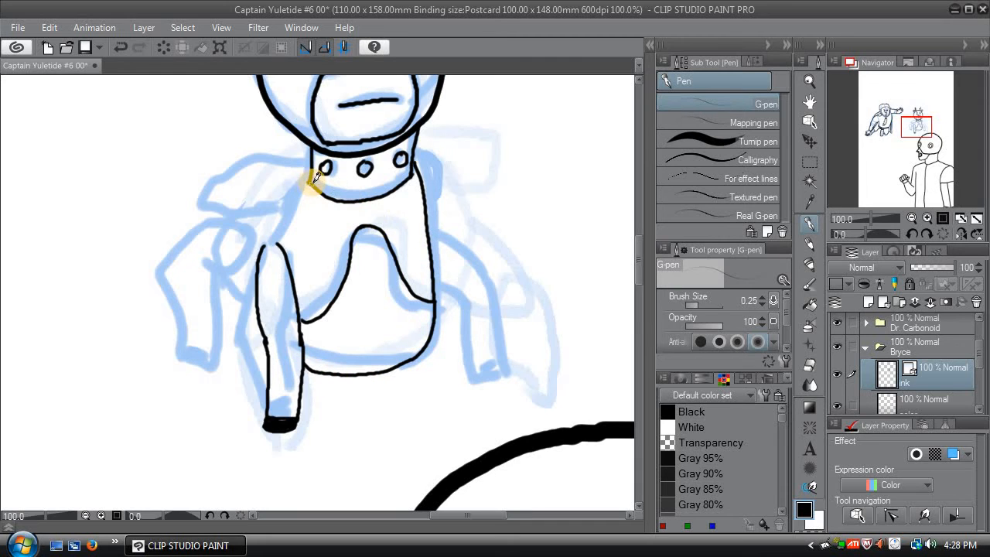
pyautogui.moveTo(311, 173); pyautogui.dragTo(310, 186)
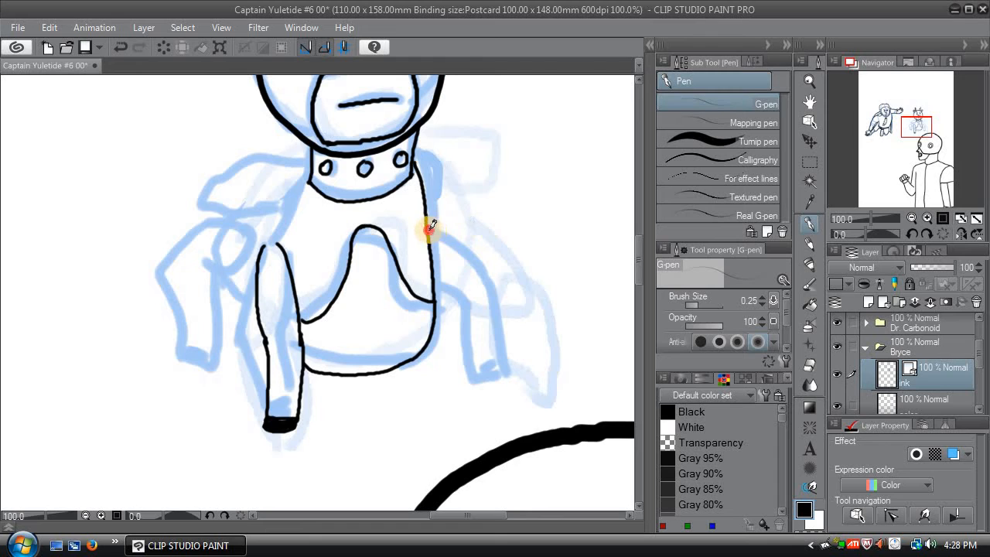
# Step: Ink the upper part of Bryce's right front leg from the torso to the bend, undoing the overlong stroke
pyautogui.moveTo(430, 228)
pyautogui.mouseDown()
pyautogui.moveTo(477, 278)
pyautogui.moveTo(431, 287)
pyautogui.moveTo(475, 314)
pyautogui.moveTo(459, 300)
pyautogui.moveTo(470, 374)
pyautogui.mouseUp()
pyautogui.hotkey('ctrl', 'z')
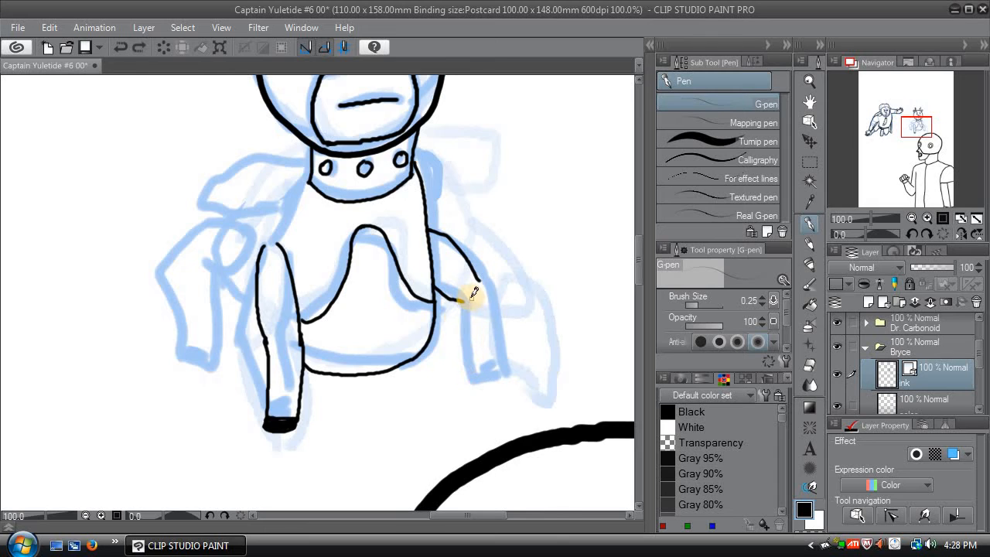
# Step: Try inking both edges of the right front leg's lower part, and undo the strokes
pyautogui.moveTo(463, 300); pyautogui.dragTo(469, 377)
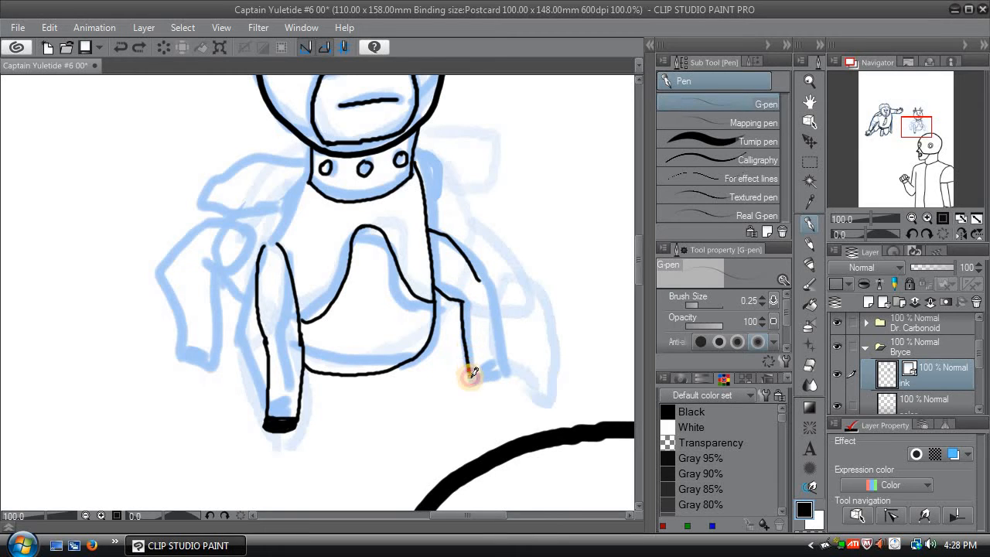
pyautogui.moveTo(479, 275)
pyautogui.mouseDown()
pyautogui.moveTo(495, 318)
pyautogui.moveTo(495, 361)
pyautogui.mouseUp()
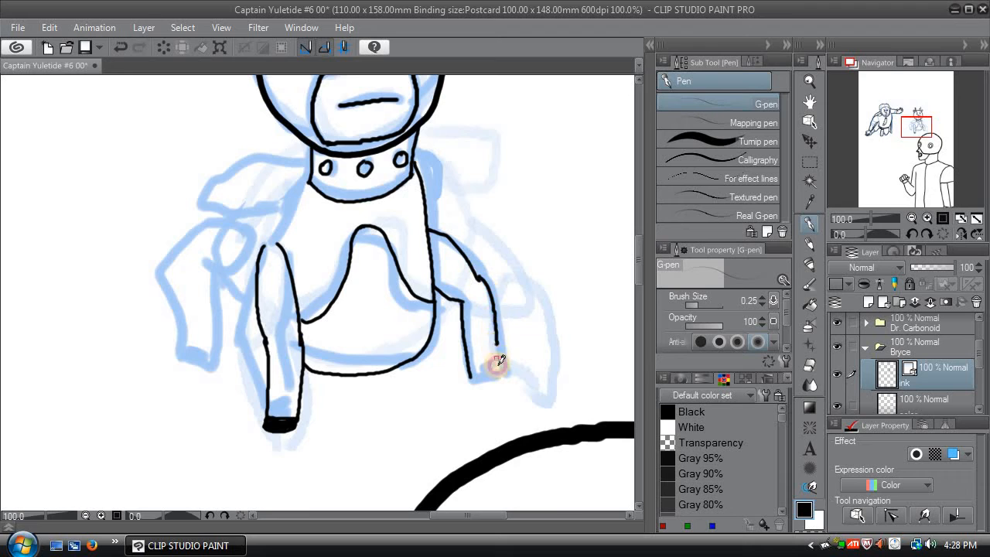
pyautogui.hotkey('ctrl', 'z')
pyautogui.moveTo(480, 275); pyautogui.dragTo(506, 387)
pyautogui.hotkey('ctrl', 'z')
pyautogui.hotkey('ctrl', 'z')
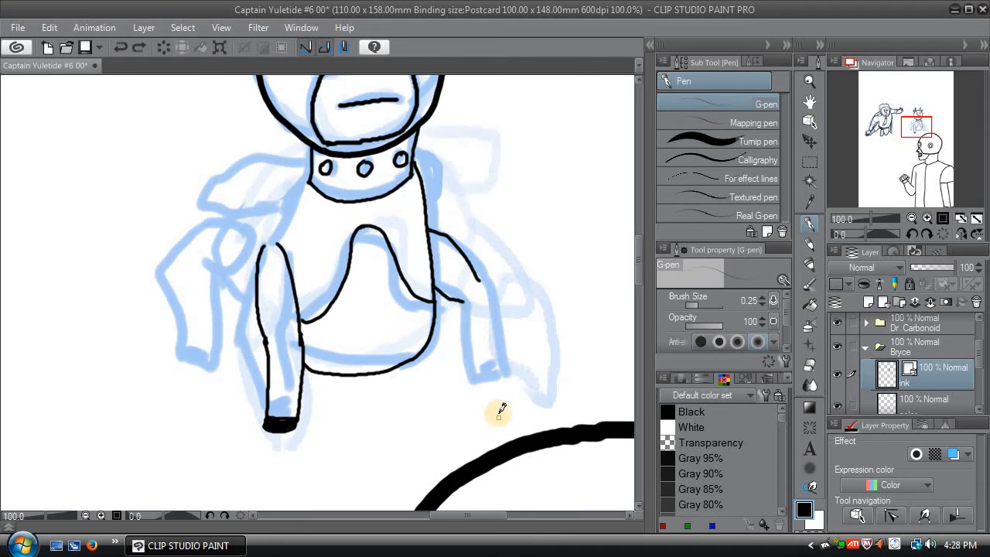
# Step: Try inking both edges of the right front leg's lower part on the canvas rotated to 30 degrees, and undo the strokes
pyautogui.click(926, 233)
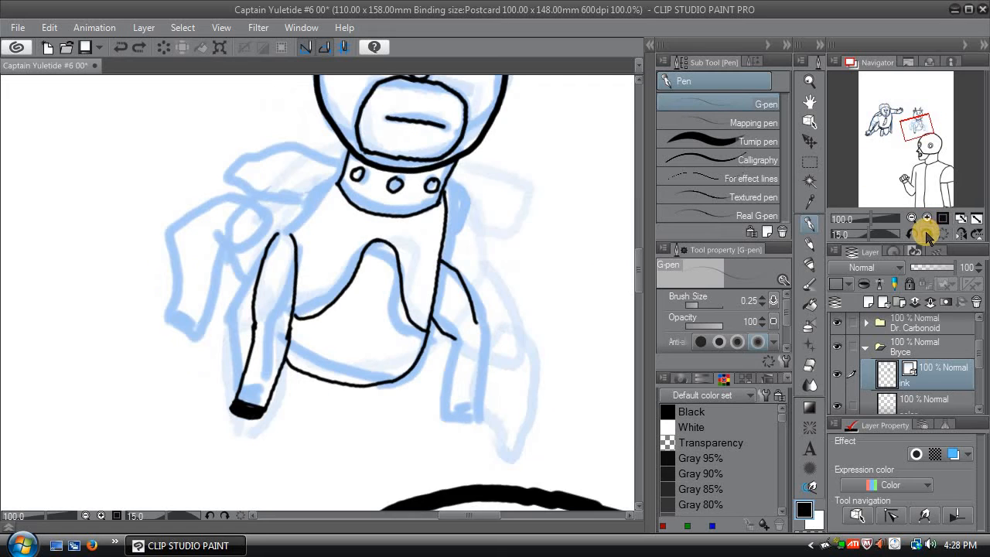
pyautogui.click(925, 232)
pyautogui.moveTo(438, 368); pyautogui.dragTo(423, 445)
pyautogui.hotkey('ctrl', 'z')
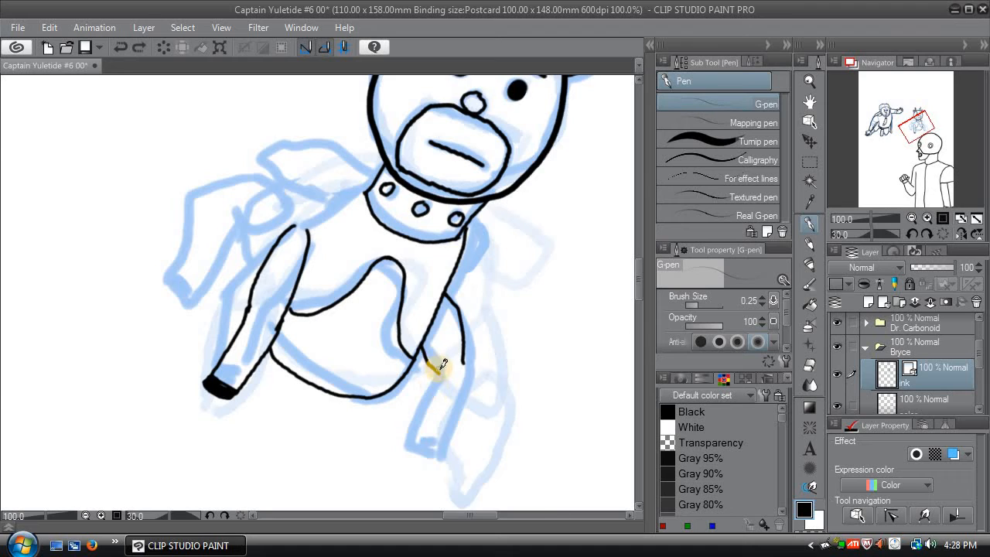
pyautogui.moveTo(437, 367); pyautogui.dragTo(419, 453)
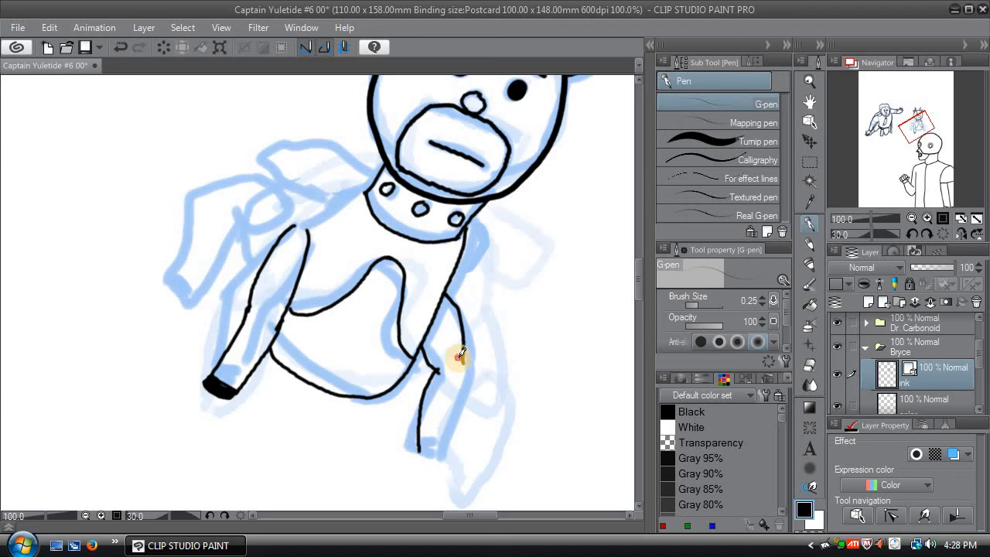
pyautogui.moveTo(457, 356)
pyautogui.mouseDown()
pyautogui.moveTo(470, 392)
pyautogui.moveTo(462, 460)
pyautogui.mouseUp()
pyautogui.hotkey('ctrl', 'z')
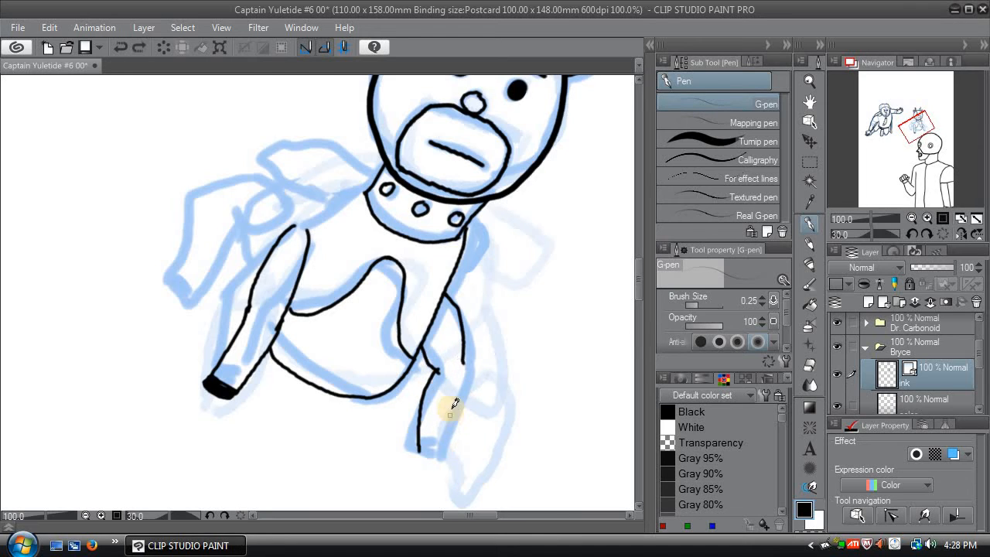
pyautogui.hotkey('ctrl', 'z')
pyautogui.moveTo(445, 363); pyautogui.dragTo(430, 438)
pyautogui.hotkey('ctrl', 'z')
pyautogui.moveTo(437, 367); pyautogui.dragTo(427, 439)
pyautogui.moveTo(461, 357); pyautogui.dragTo(468, 442)
pyautogui.hotkey('ctrl', 'z')
pyautogui.hotkey('ctrl', 'z')
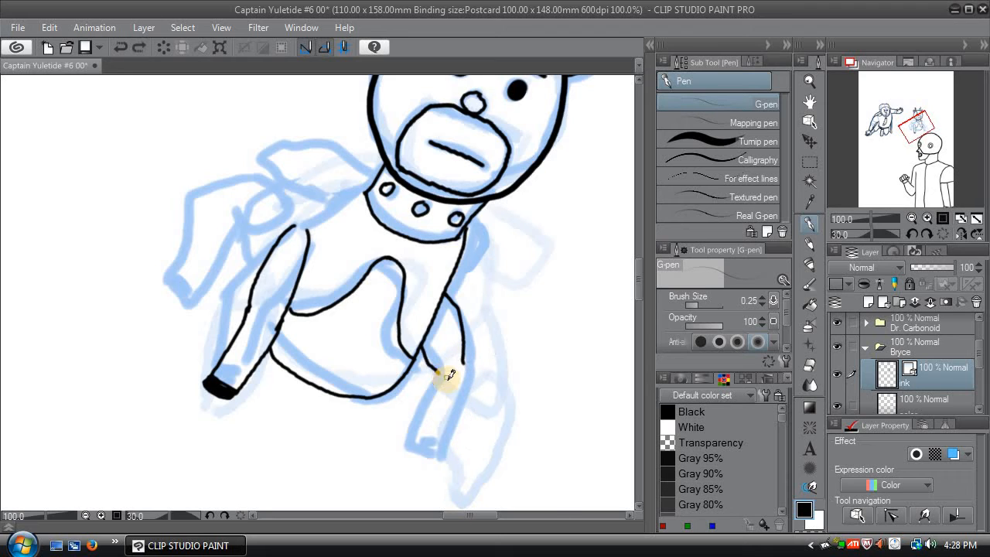
# Step: Undo the remaining ink on the right front leg, along with a further try at its upper and lower edges
pyautogui.click(439, 369)
pyautogui.hotkey('ctrl', 'z')
pyautogui.hotkey('ctrl', 'z')
pyautogui.hotkey('ctrl', 'z')
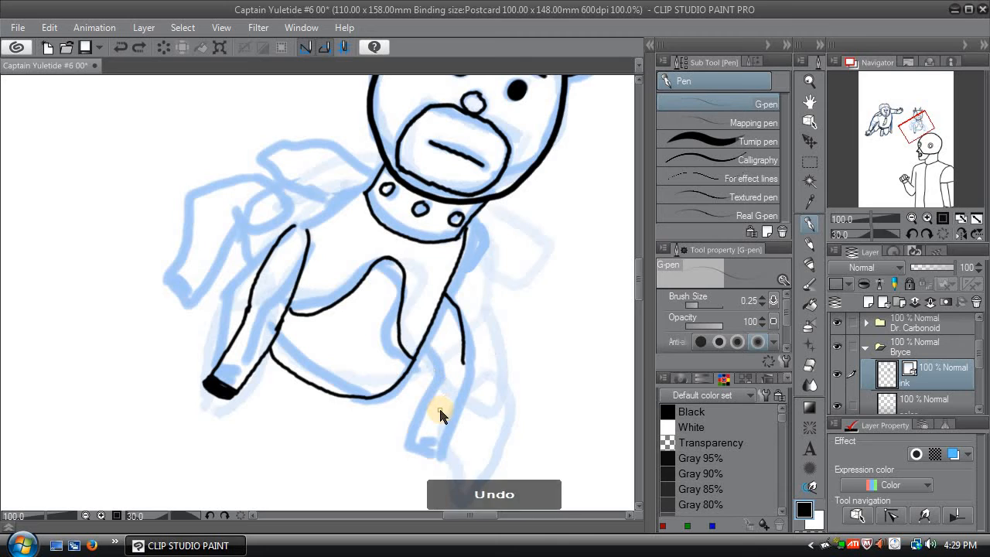
pyautogui.moveTo(447, 298); pyautogui.dragTo(462, 378)
pyautogui.moveTo(425, 341); pyautogui.dragTo(433, 388)
pyautogui.moveTo(432, 387); pyautogui.dragTo(428, 455)
pyautogui.hotkey('ctrl', 'z')
pyautogui.hotkey('ctrl', 'z')
pyautogui.hotkey('ctrl', 'z')
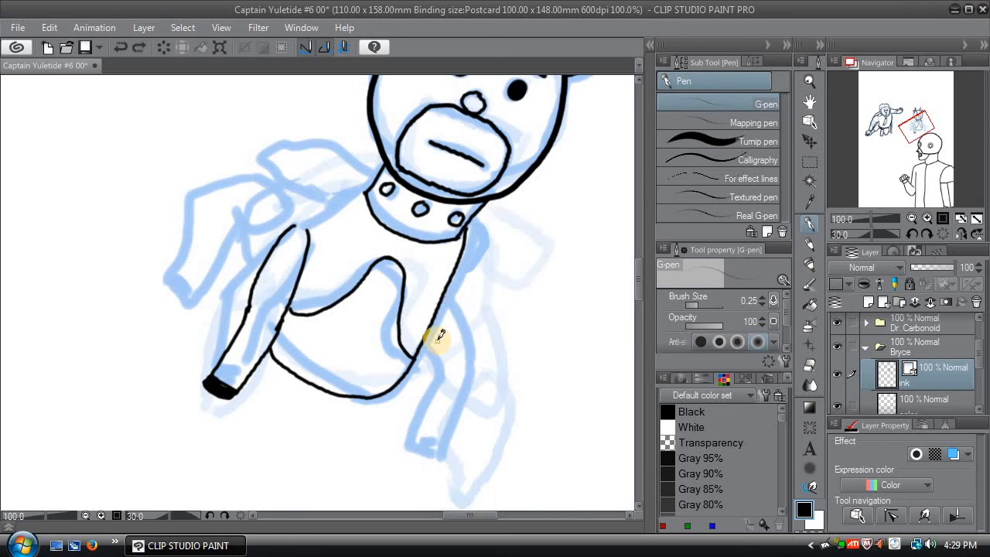
# Step: Ink the right front leg angled outward from the torso, from the upper edges down to the hoof, and fill the hoof solid black
pyautogui.click(912, 219)
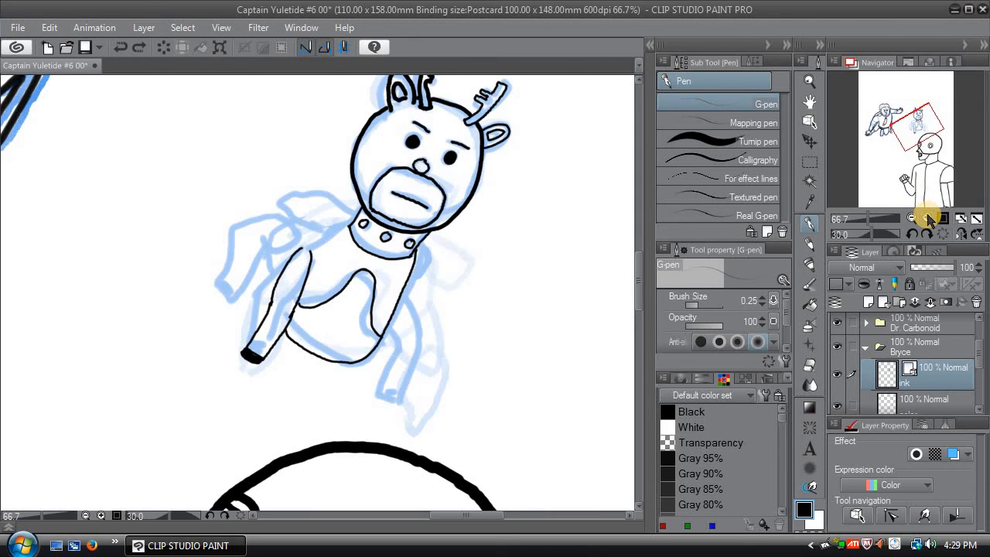
pyautogui.click(927, 219)
pyautogui.click(927, 219)
pyautogui.moveTo(918, 123); pyautogui.dragTo(924, 128)
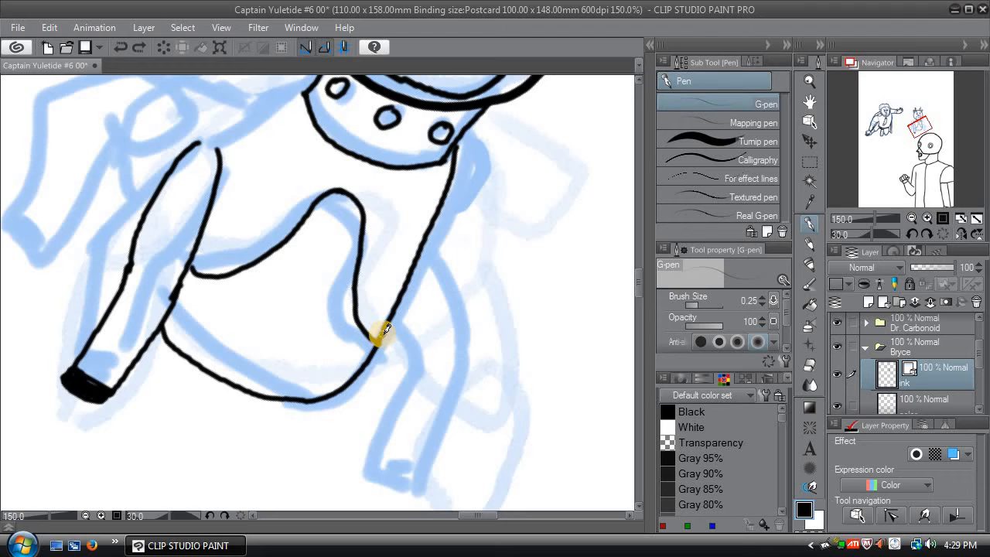
pyautogui.moveTo(382, 334); pyautogui.dragTo(400, 399)
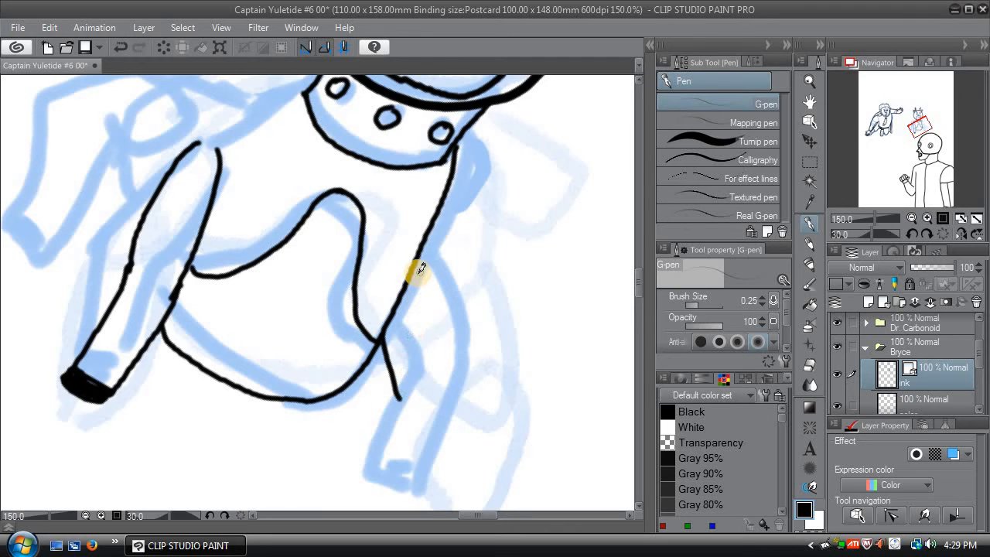
pyautogui.moveTo(418, 267)
pyautogui.mouseDown()
pyautogui.moveTo(434, 383)
pyautogui.moveTo(400, 398)
pyautogui.moveTo(404, 465)
pyautogui.mouseUp()
pyautogui.moveTo(434, 378)
pyautogui.mouseDown()
pyautogui.moveTo(443, 480)
pyautogui.moveTo(437, 473)
pyautogui.moveTo(429, 491)
pyautogui.mouseUp()
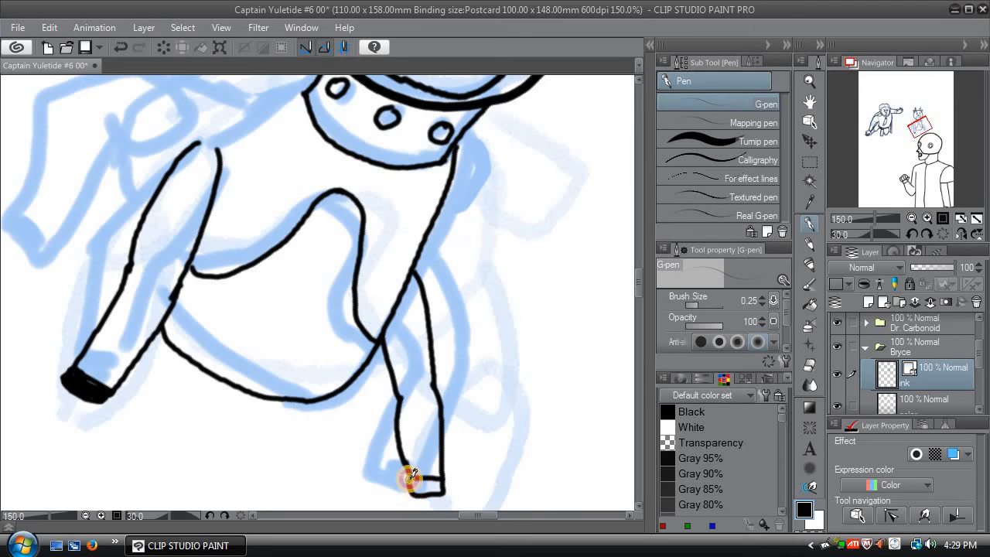
pyautogui.moveTo(420, 483); pyautogui.dragTo(440, 483)
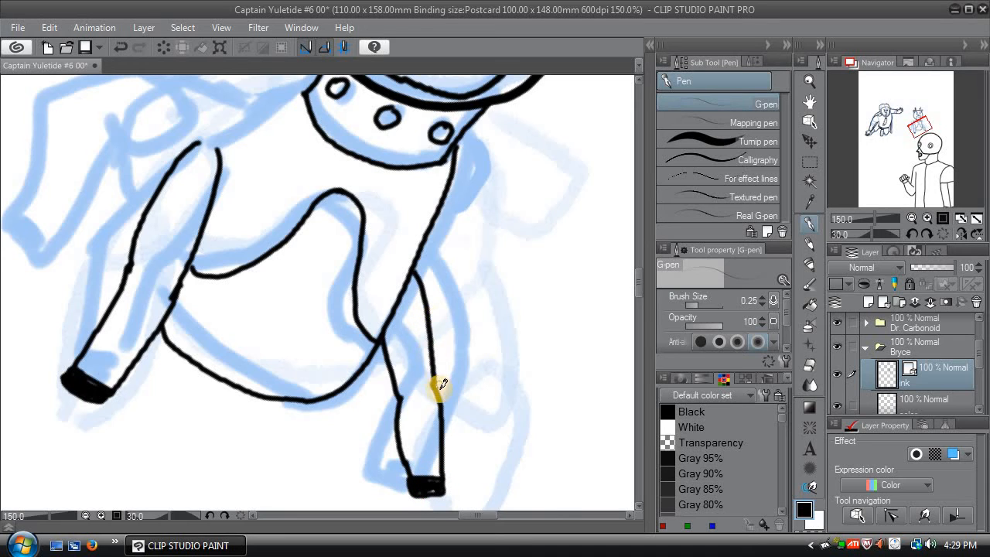
# Step: Resize the right front leg's inner and outer vector strokes with the Object tool so the upper and lower parts meet at the bend
pyautogui.click(809, 121)
pyautogui.click(392, 371)
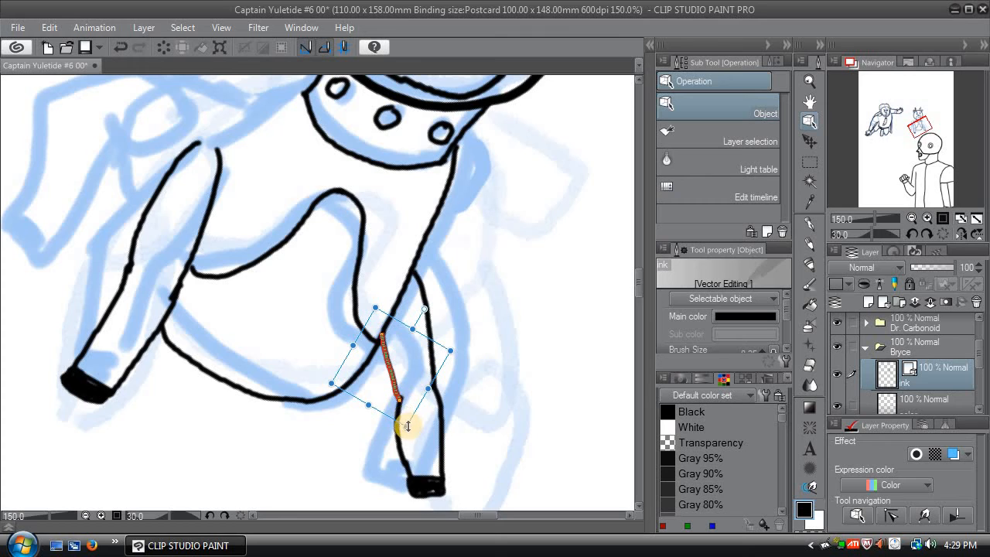
pyautogui.moveTo(405, 425); pyautogui.dragTo(399, 408)
pyautogui.click(401, 442)
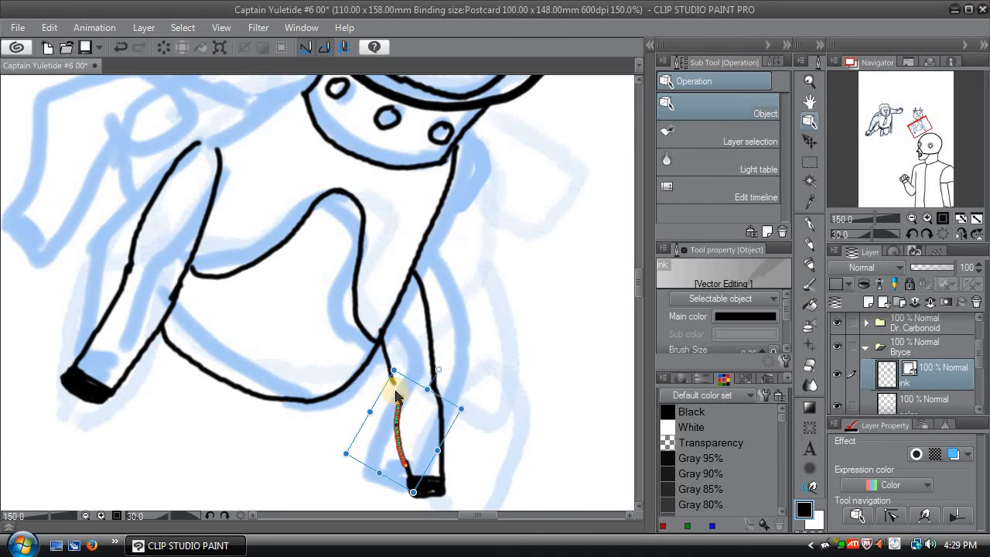
pyautogui.moveTo(391, 369); pyautogui.dragTo(389, 354)
pyautogui.click(430, 343)
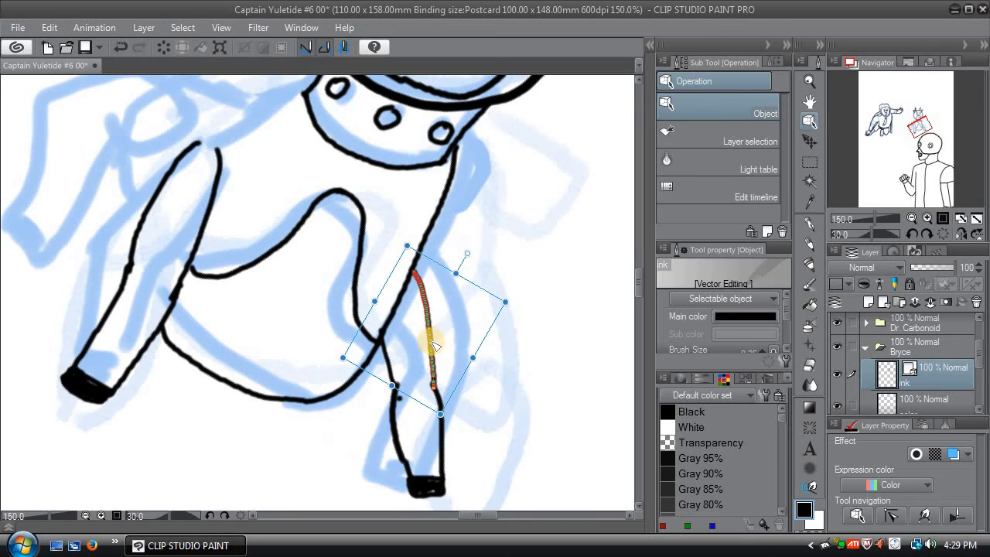
pyautogui.moveTo(440, 412); pyautogui.dragTo(437, 399)
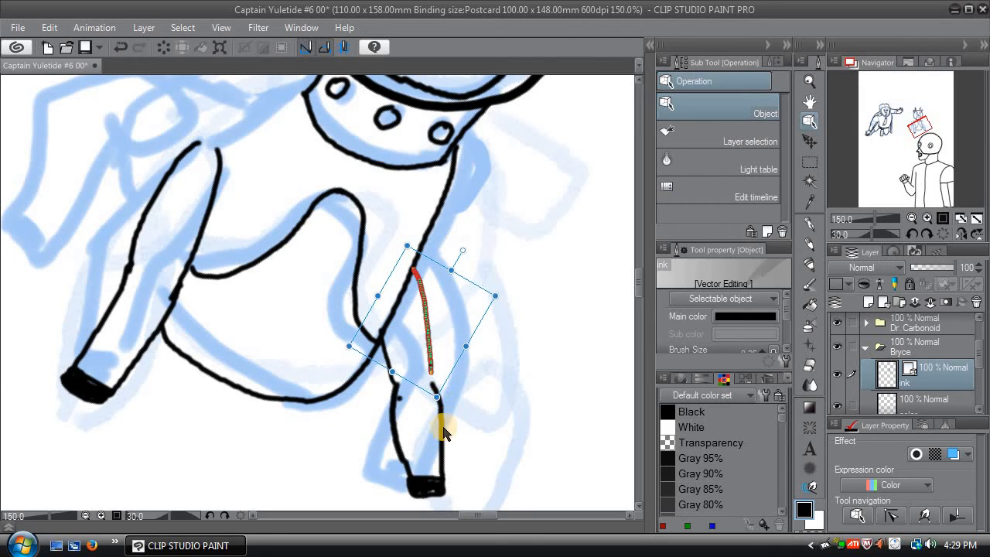
pyautogui.click(440, 420)
pyautogui.moveTo(426, 359); pyautogui.dragTo(420, 343)
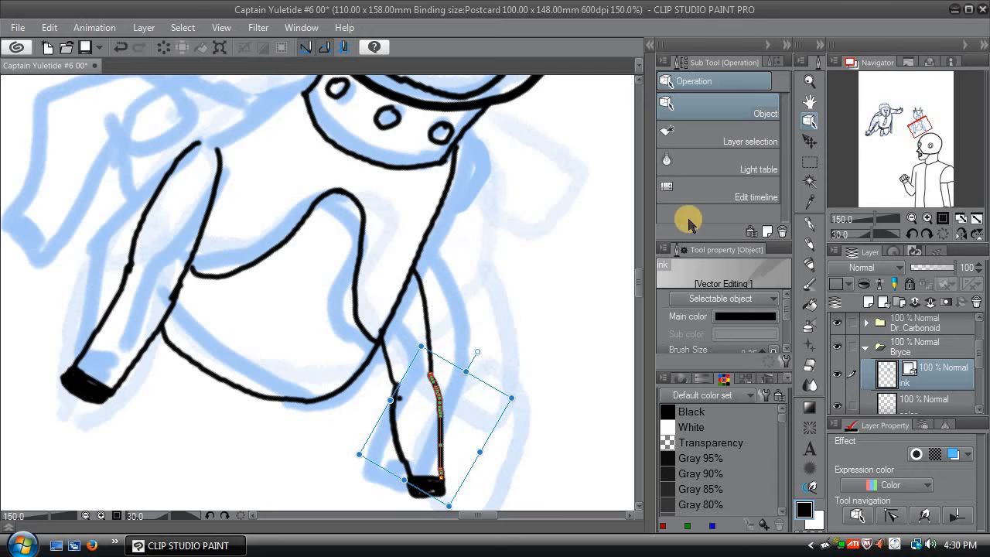
# Step: Return the canvas to upright and ink the pointed flaps on both sides of the collar with the G-pen, undoing misplaced strokes
pyautogui.click(809, 225)
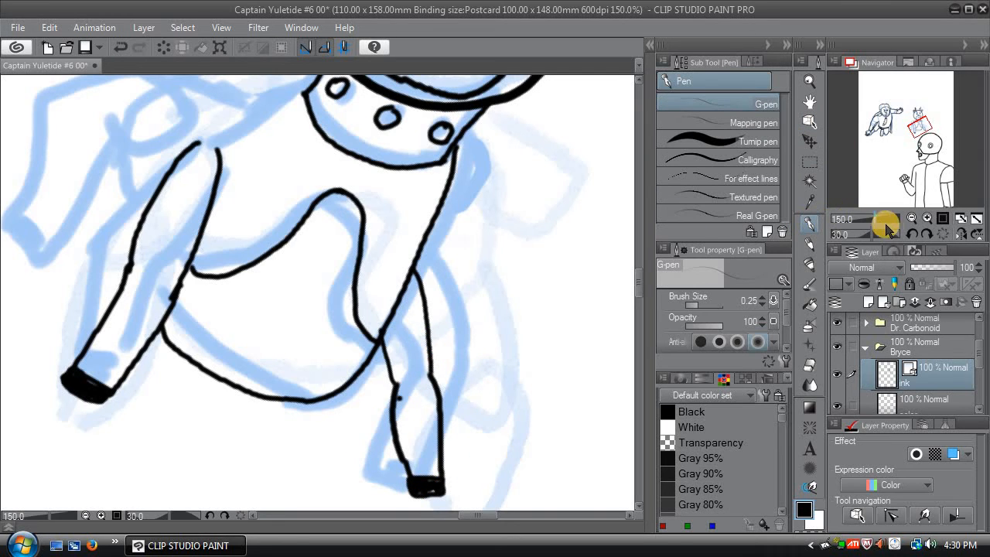
pyautogui.click(911, 231)
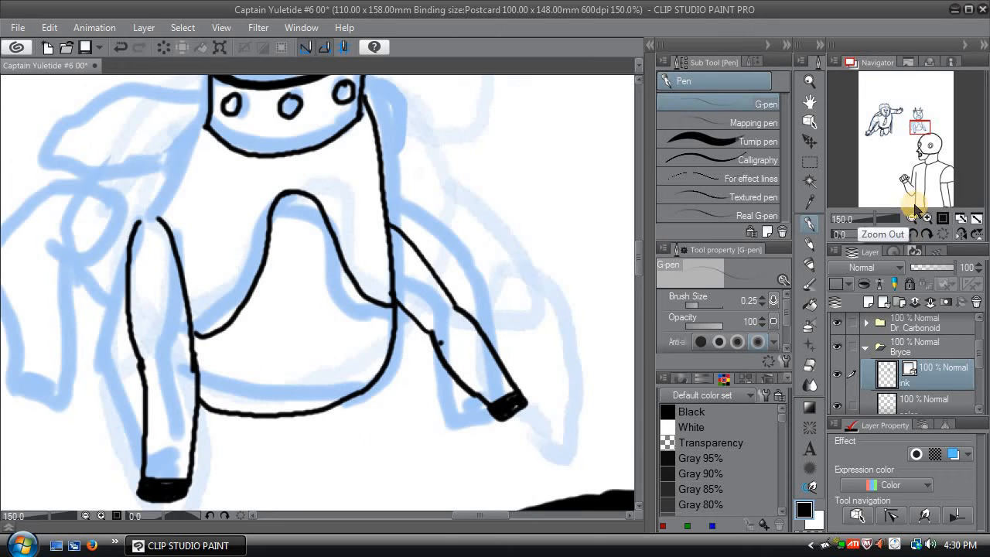
pyautogui.click(912, 217)
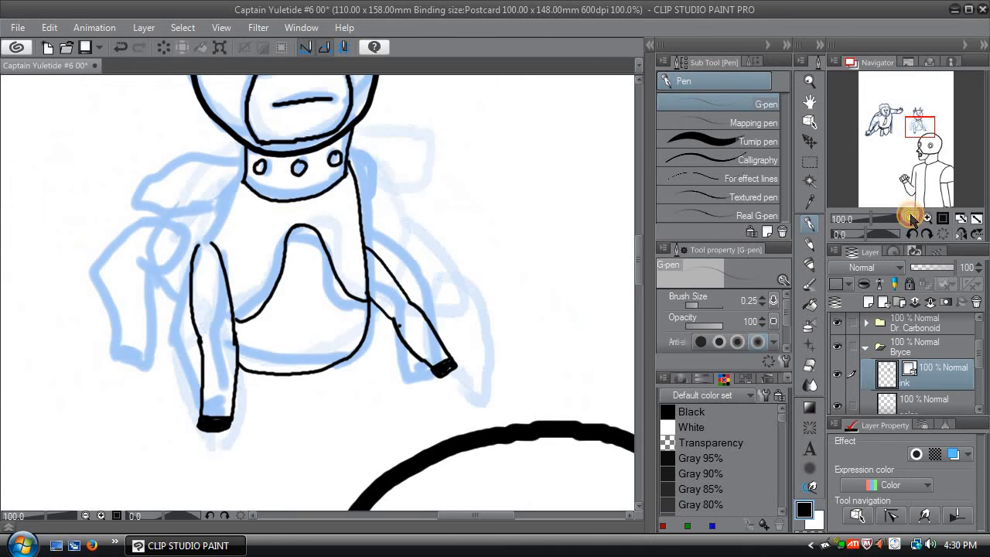
pyautogui.moveTo(917, 128); pyautogui.dragTo(916, 124)
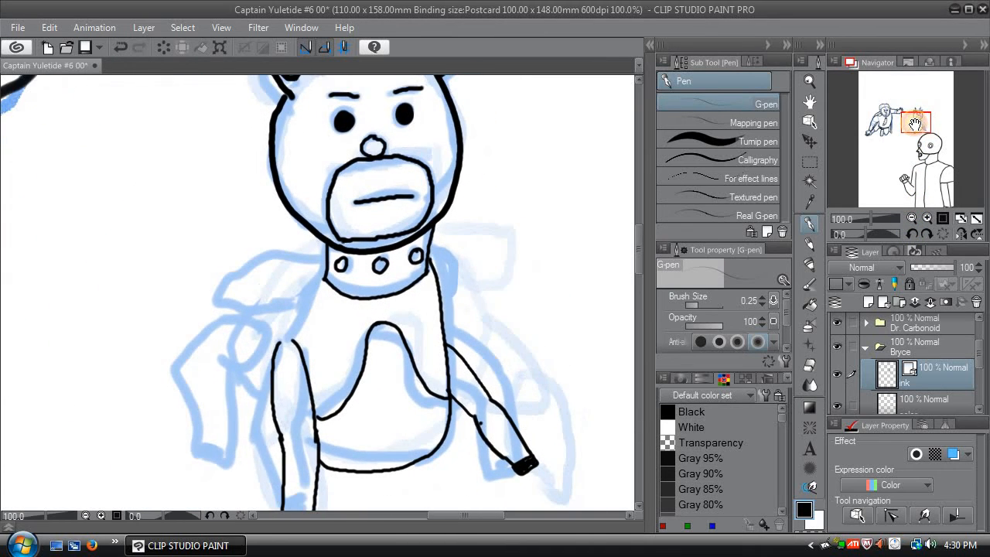
pyautogui.moveTo(326, 270); pyautogui.dragTo(282, 274)
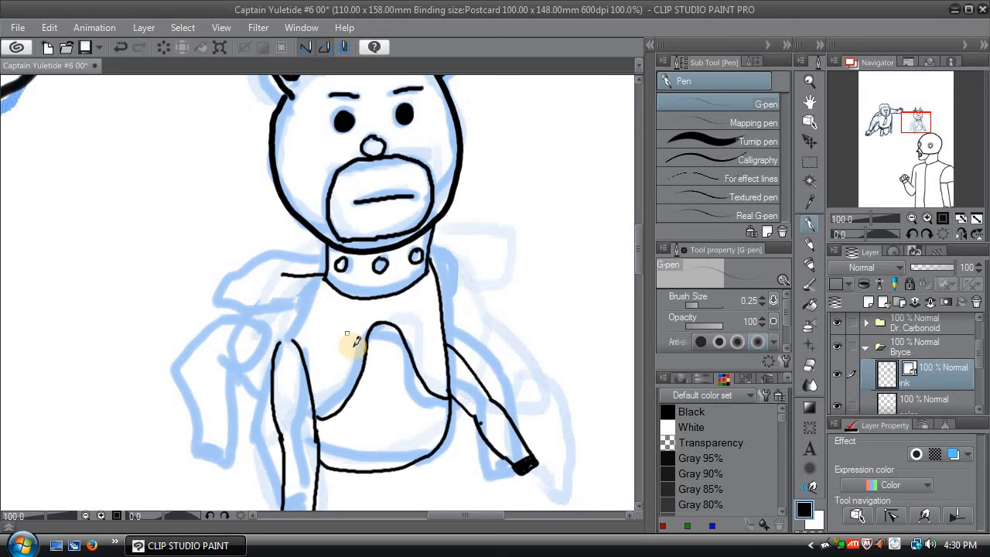
pyautogui.hotkey('ctrl', 'z')
pyautogui.hotkey('ctrl', 'z')
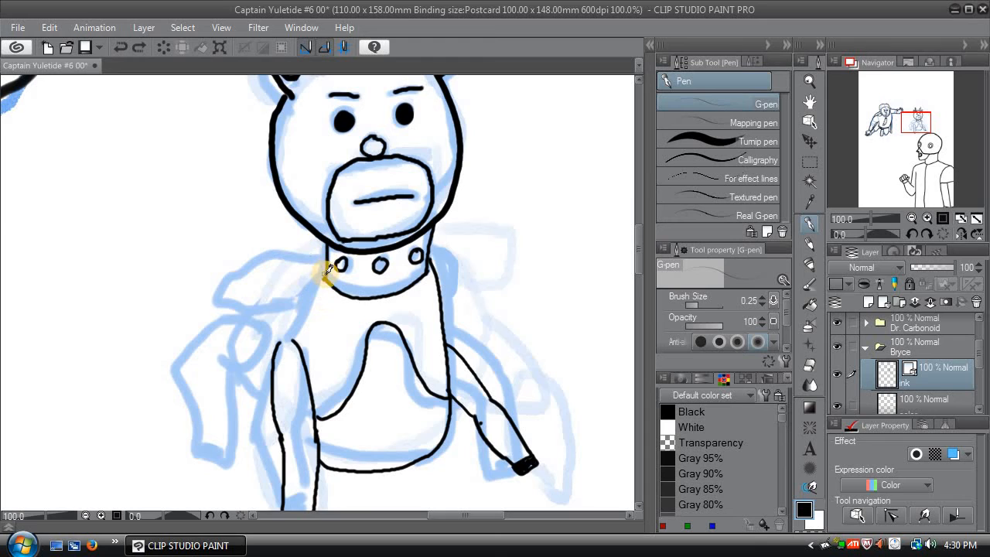
pyautogui.moveTo(321, 276)
pyautogui.mouseDown()
pyautogui.moveTo(272, 301)
pyautogui.moveTo(237, 301)
pyautogui.moveTo(255, 265)
pyautogui.moveTo(322, 246)
pyautogui.mouseUp()
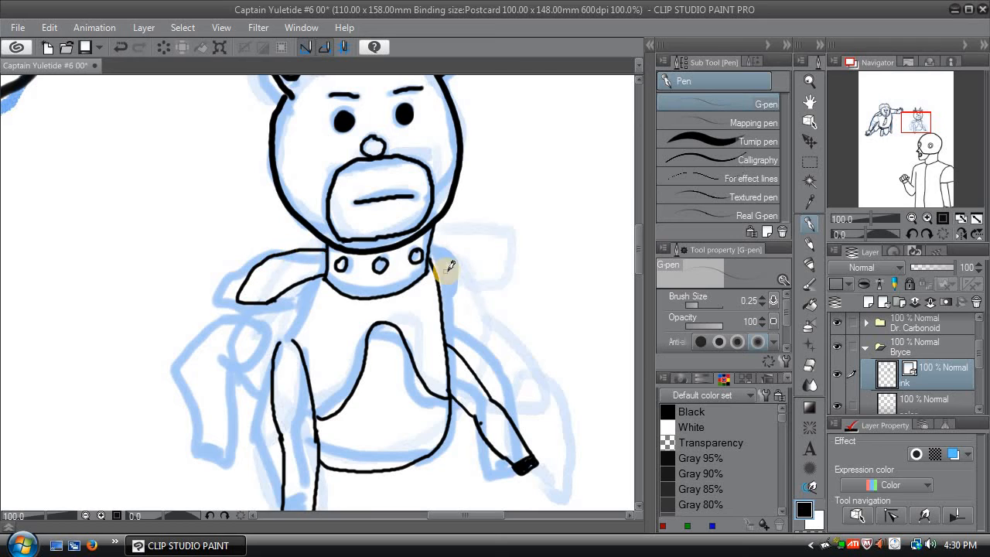
pyautogui.moveTo(428, 251)
pyautogui.mouseDown()
pyautogui.moveTo(479, 271)
pyautogui.moveTo(465, 293)
pyautogui.moveTo(436, 249)
pyautogui.moveTo(476, 296)
pyautogui.moveTo(439, 293)
pyautogui.mouseUp()
pyautogui.hotkey('ctrl', 'z')
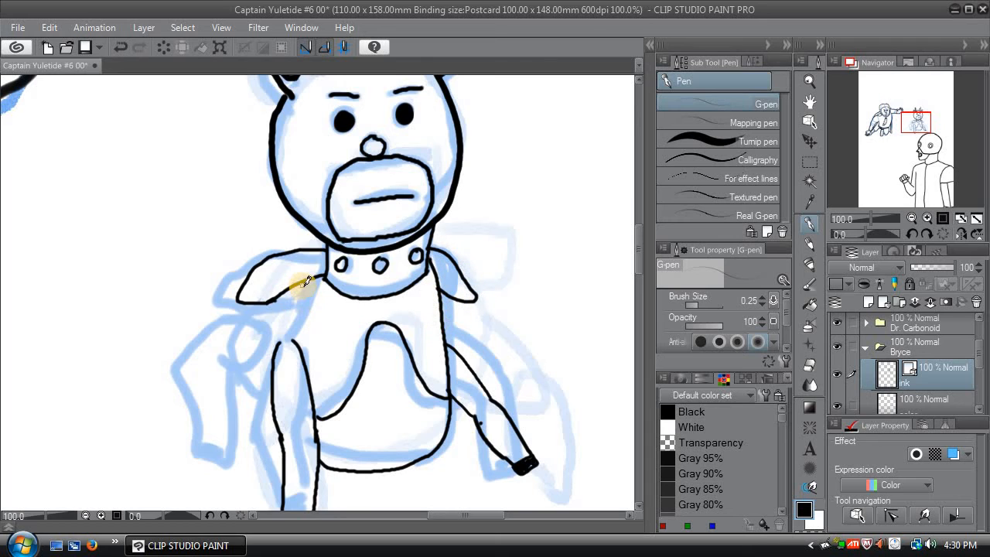
# Step: Ink the rounded upper end of the left hind leg and its outer curve down to the bend
pyautogui.moveTo(307, 280)
pyautogui.mouseDown()
pyautogui.moveTo(247, 305)
pyautogui.moveTo(256, 302)
pyautogui.moveTo(246, 317)
pyautogui.moveTo(225, 308)
pyautogui.moveTo(222, 317)
pyautogui.moveTo(262, 328)
pyautogui.moveTo(266, 342)
pyautogui.moveTo(218, 358)
pyautogui.mouseUp()
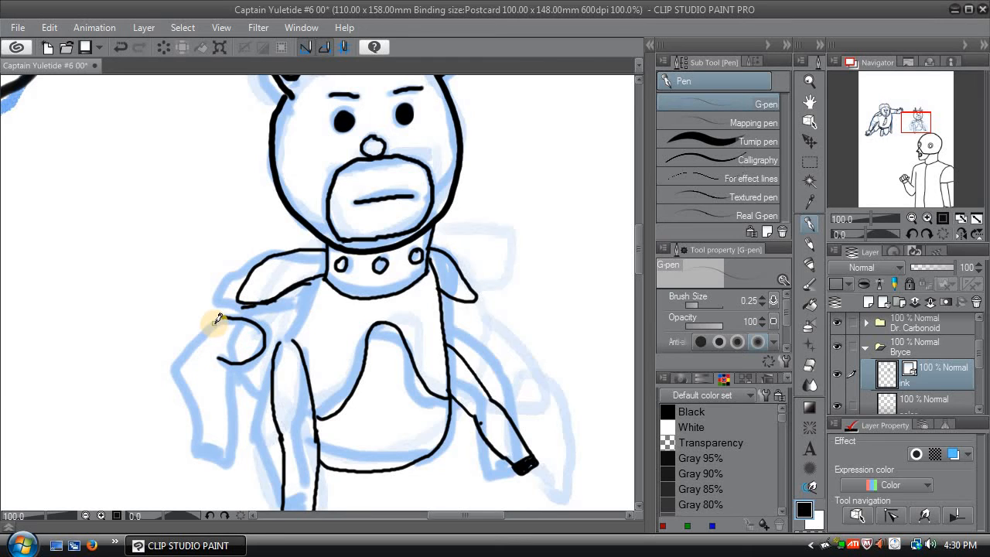
pyautogui.moveTo(218, 319)
pyautogui.mouseDown()
pyautogui.moveTo(194, 335)
pyautogui.moveTo(181, 382)
pyautogui.mouseUp()
pyautogui.moveTo(221, 316); pyautogui.dragTo(227, 317)
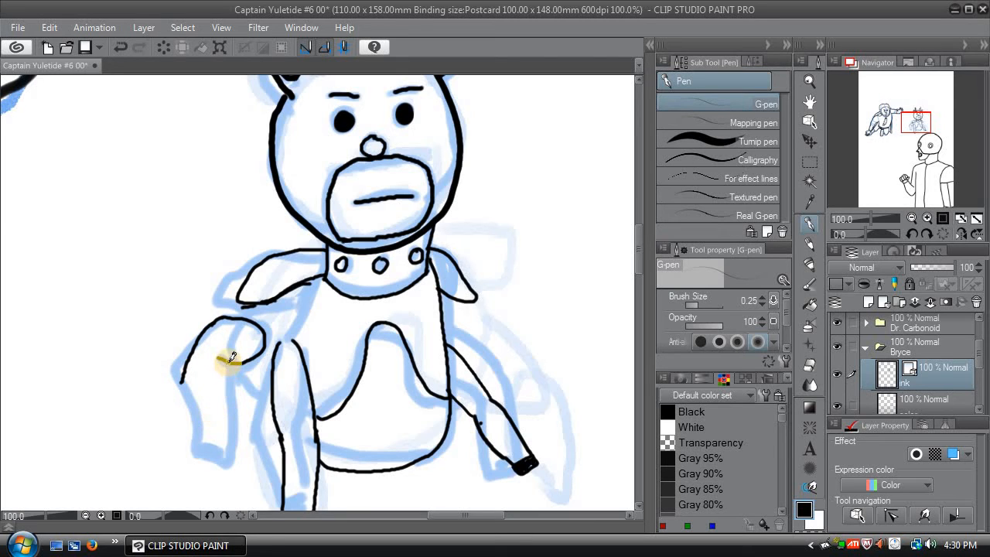
# Step: Try inking the left hind leg's inner edge and lower outer edge, and undo the strokes
pyautogui.moveTo(230, 357); pyautogui.dragTo(220, 421)
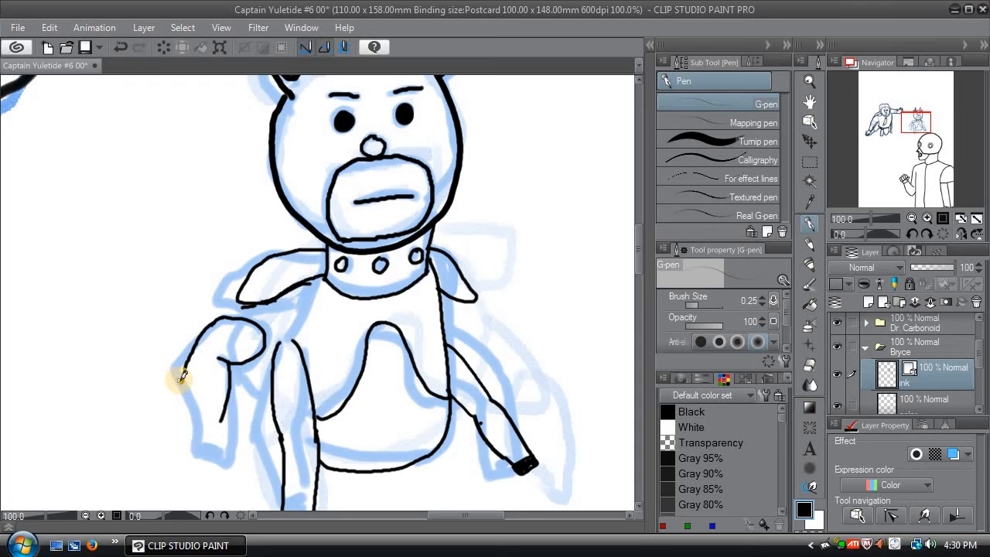
pyautogui.moveTo(181, 380); pyautogui.dragTo(194, 451)
pyautogui.hotkey('ctrl', 'z')
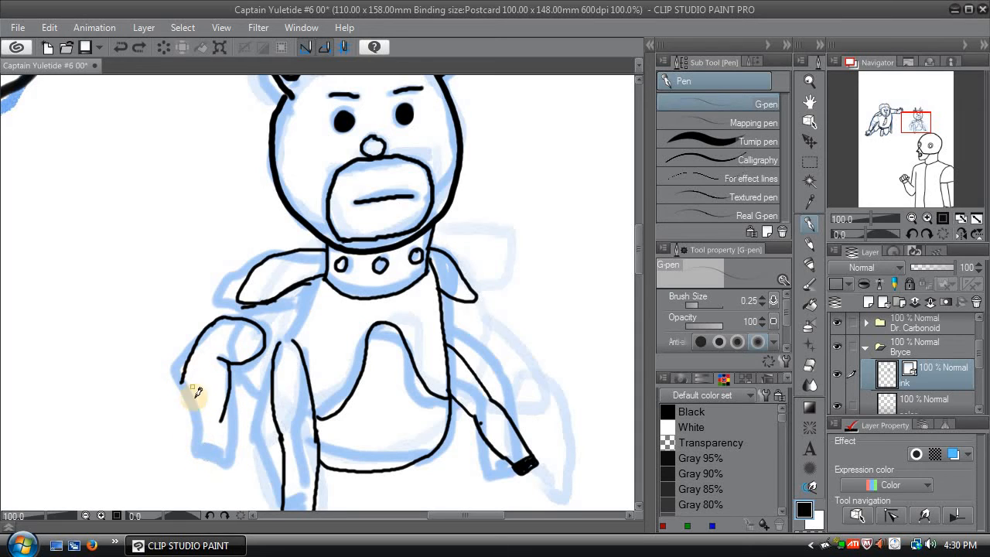
pyautogui.hotkey('ctrl', 'z')
pyautogui.moveTo(230, 360); pyautogui.dragTo(221, 394)
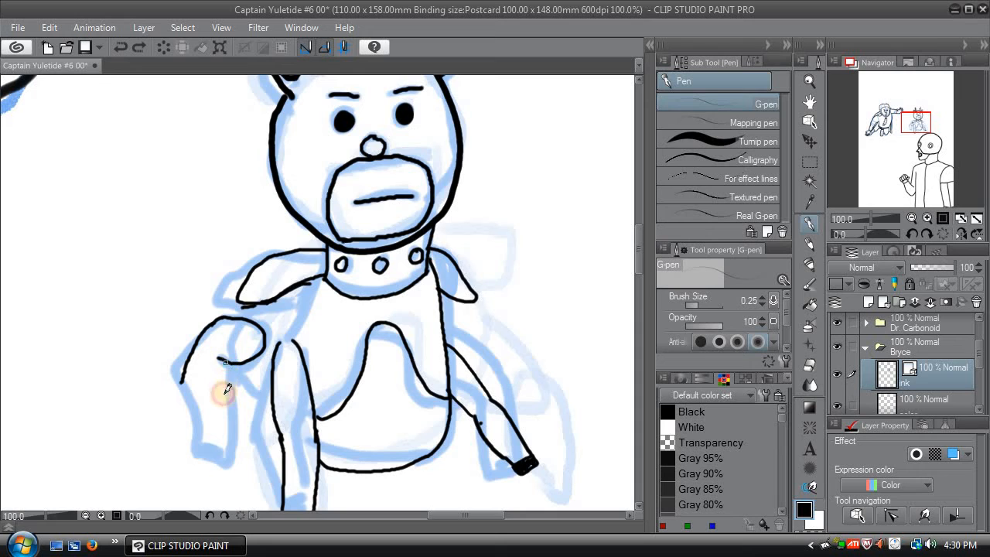
pyautogui.hotkey('ctrl', 'z')
pyautogui.moveTo(226, 359); pyautogui.dragTo(221, 400)
pyautogui.hotkey('ctrl', 'z')
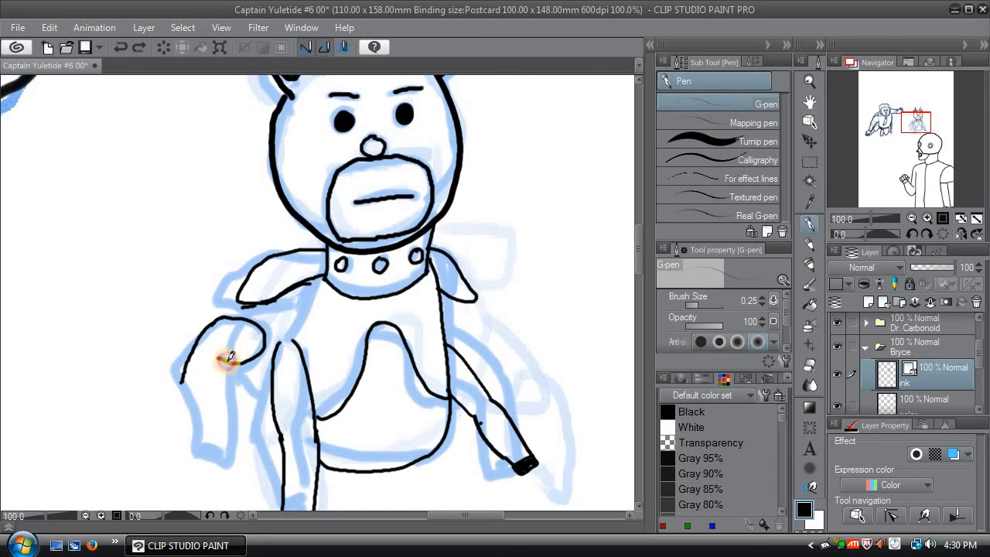
# Step: Ink the left hind leg's short inner edge down to the bend, undoing a trial outline of the lower leg and hoof
pyautogui.moveTo(226, 362)
pyautogui.mouseDown()
pyautogui.moveTo(222, 393)
pyautogui.moveTo(220, 383)
pyautogui.moveTo(180, 381)
pyautogui.moveTo(188, 465)
pyautogui.mouseUp()
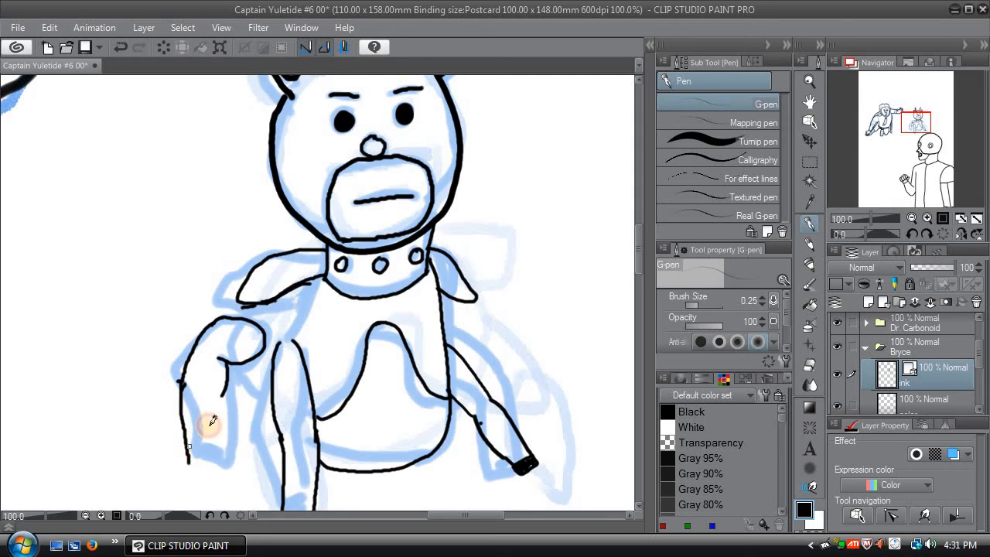
pyautogui.moveTo(223, 386)
pyautogui.mouseDown()
pyautogui.moveTo(228, 454)
pyautogui.moveTo(190, 455)
pyautogui.moveTo(227, 457)
pyautogui.mouseUp()
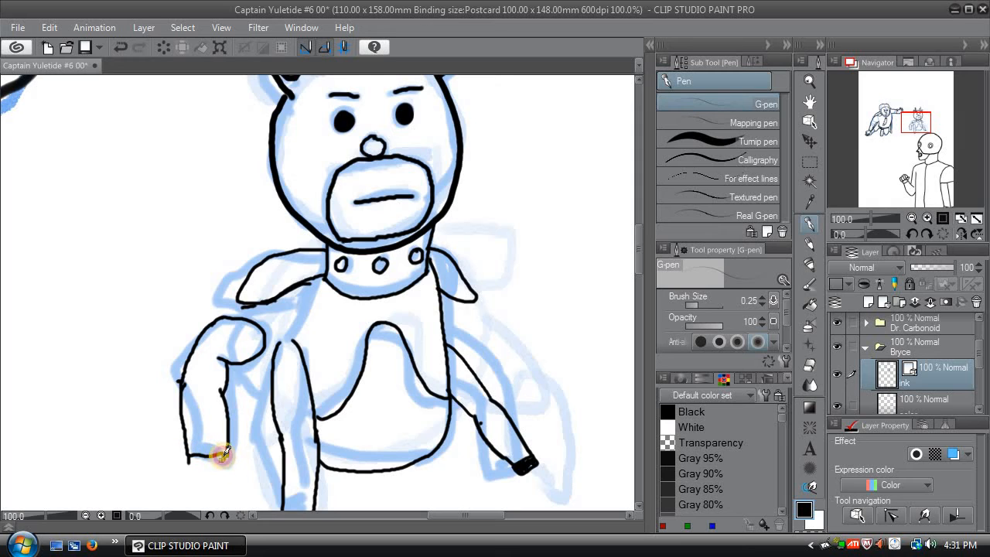
pyautogui.hotkey('ctrl', 'z')
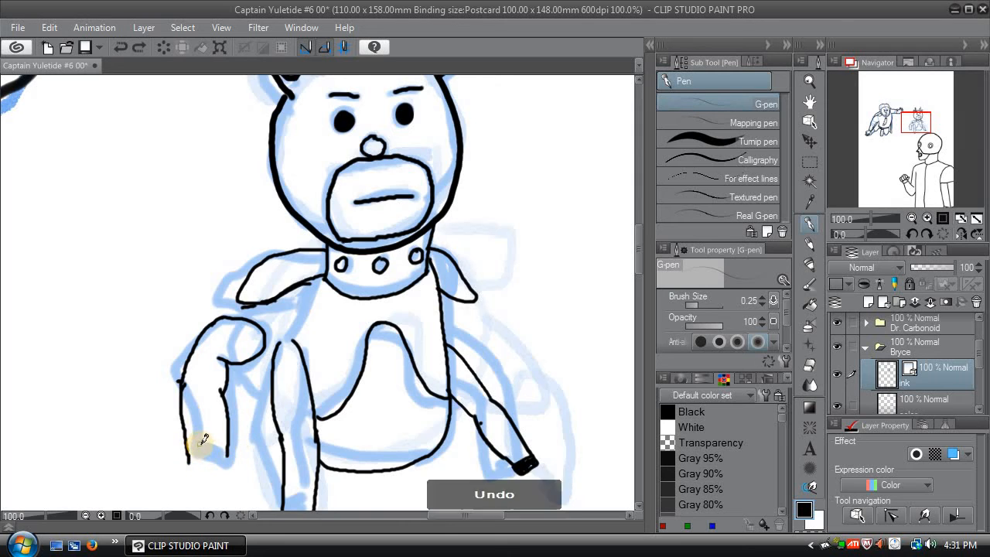
pyautogui.hotkey('ctrl', 'z')
pyautogui.hotkey('ctrl', 'z')
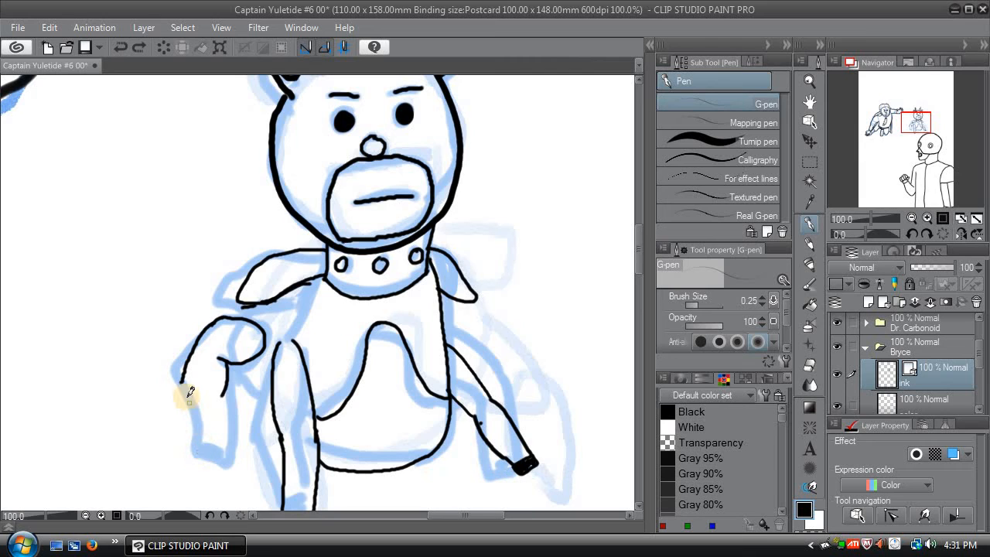
# Step: Ink the outer and inner edges of the lower left hind leg, undoing one stroke, and fill the hoof solid black
pyautogui.moveTo(184, 377); pyautogui.dragTo(194, 448)
pyautogui.moveTo(222, 391); pyautogui.dragTo(235, 454)
pyautogui.hotkey('ctrl', 'z')
pyautogui.moveTo(225, 389)
pyautogui.mouseDown()
pyautogui.moveTo(233, 446)
pyautogui.moveTo(205, 447)
pyautogui.moveTo(233, 449)
pyautogui.mouseUp()
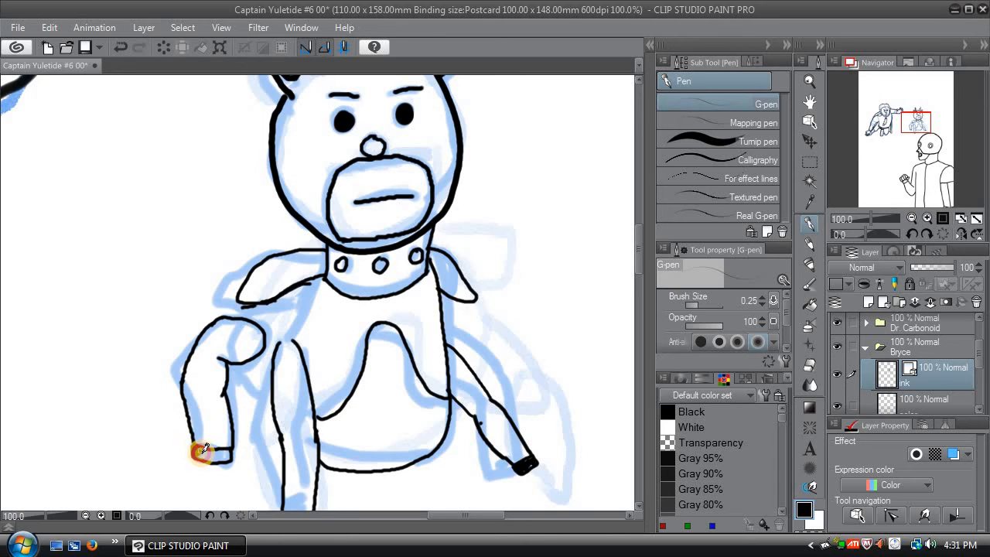
pyautogui.moveTo(202, 451)
pyautogui.mouseDown()
pyautogui.moveTo(226, 452)
pyautogui.moveTo(205, 446)
pyautogui.mouseUp()
# Step: Ink the connecting lines between the left collar flap, hind leg and front leg, plus a small bump on the flap's upper edge
pyautogui.moveTo(312, 283)
pyautogui.mouseDown()
pyautogui.moveTo(253, 303)
pyautogui.moveTo(243, 319)
pyautogui.mouseUp()
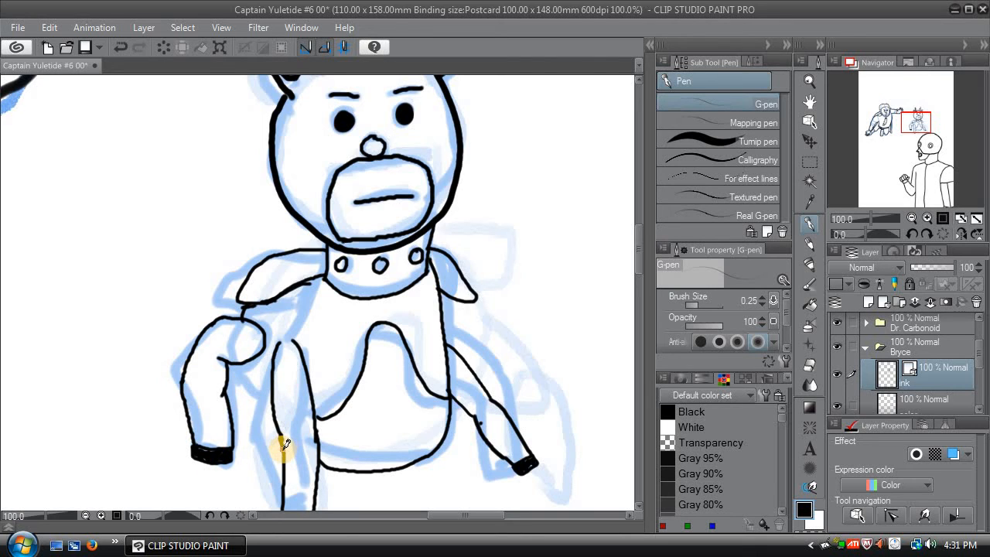
pyautogui.moveTo(284, 445)
pyautogui.mouseDown()
pyautogui.moveTo(243, 404)
pyautogui.moveTo(220, 354)
pyautogui.mouseUp()
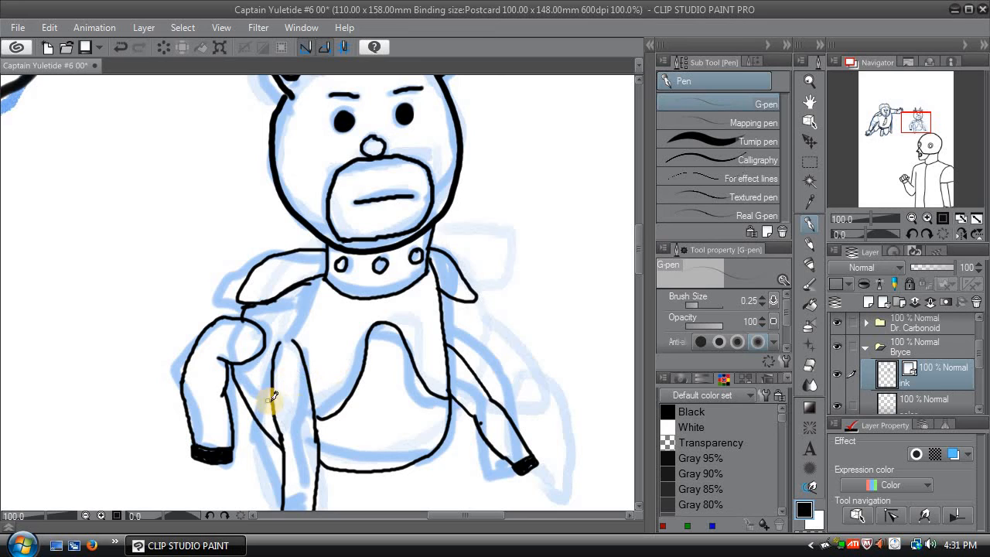
pyautogui.moveTo(273, 403); pyautogui.dragTo(240, 362)
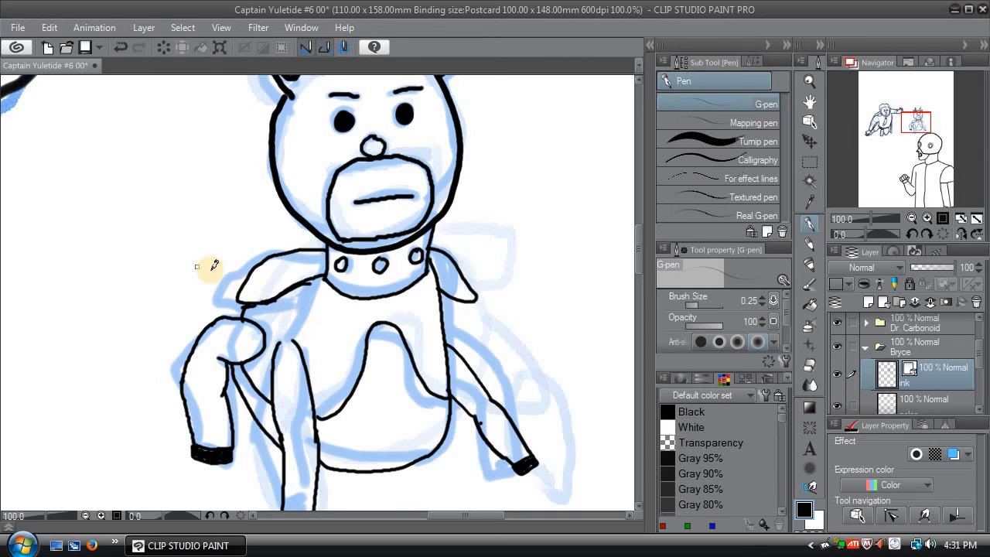
pyautogui.moveTo(243, 276); pyautogui.dragTo(261, 261)
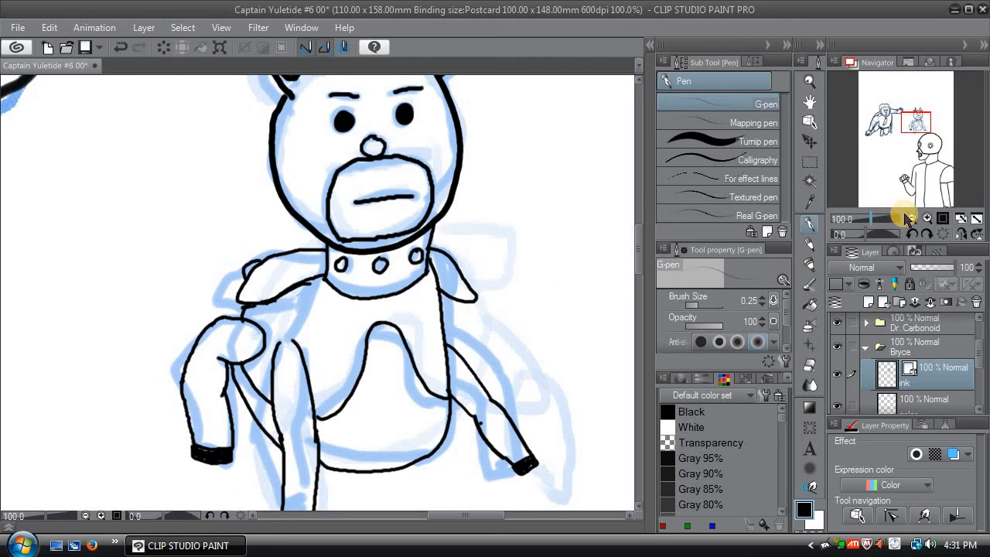
pyautogui.click(912, 219)
pyautogui.click(912, 219)
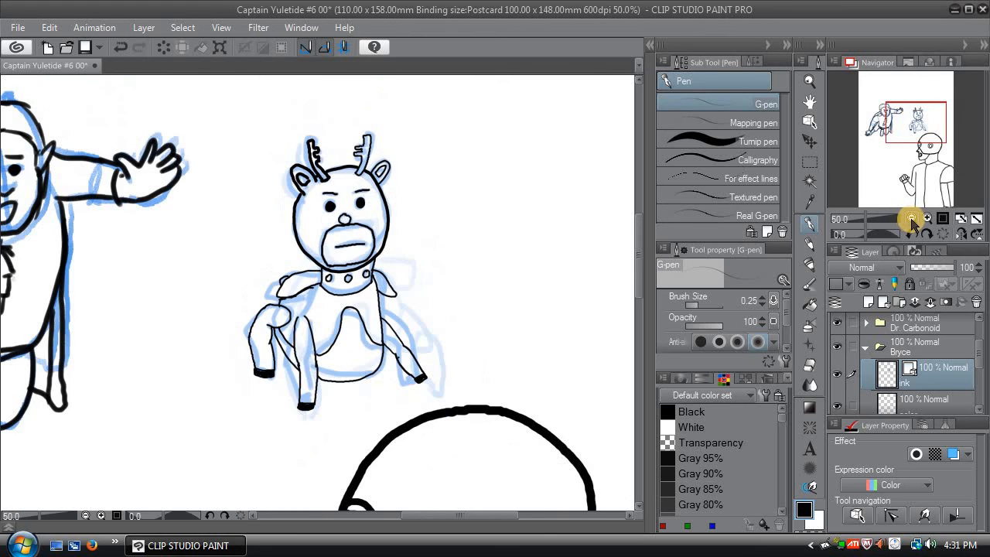
pyautogui.click(912, 218)
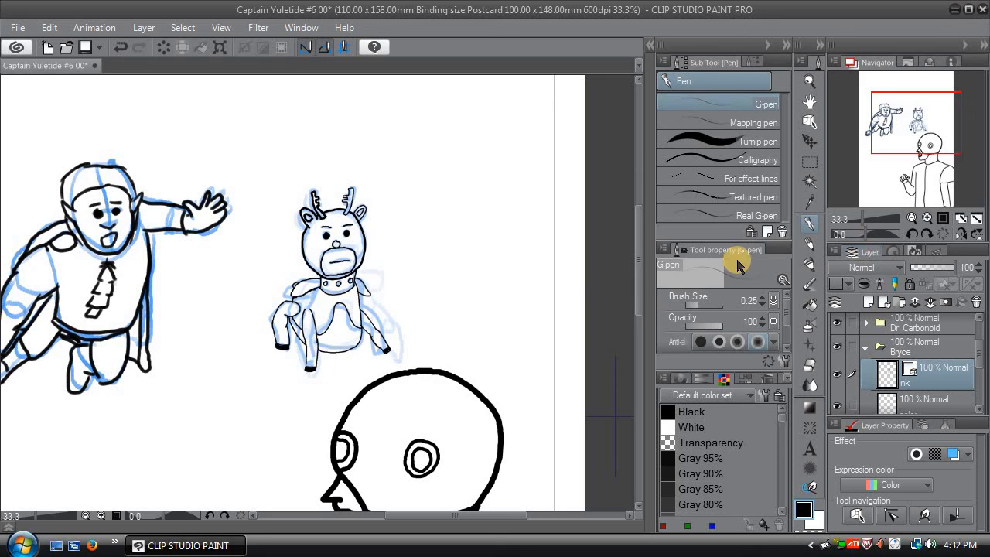
# Step: Try to select Bryce's collar curve, belly lines, leg outlines and outer hooves together as vector strokes with the Object tool
pyautogui.click(809, 121)
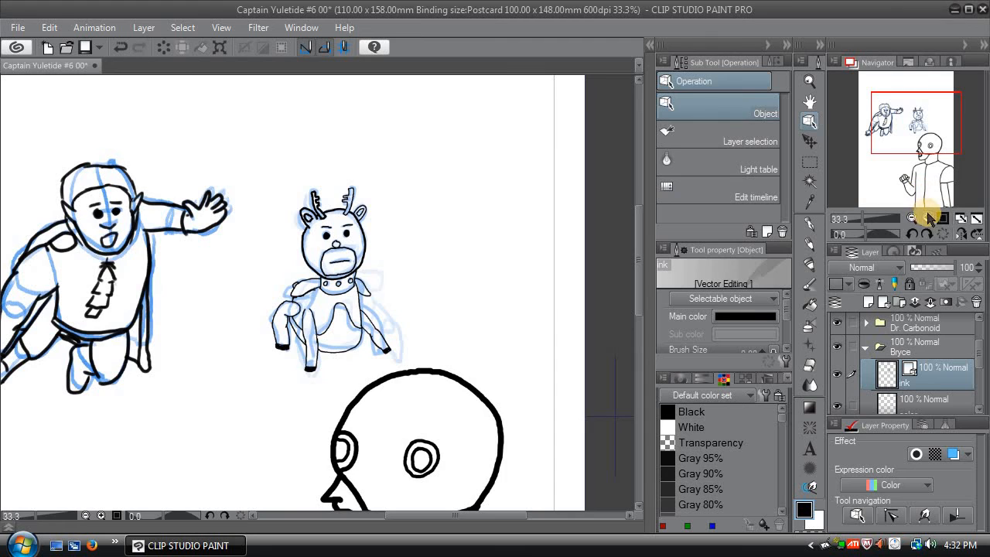
pyautogui.click(927, 219)
pyautogui.click(927, 219)
pyautogui.click(927, 219)
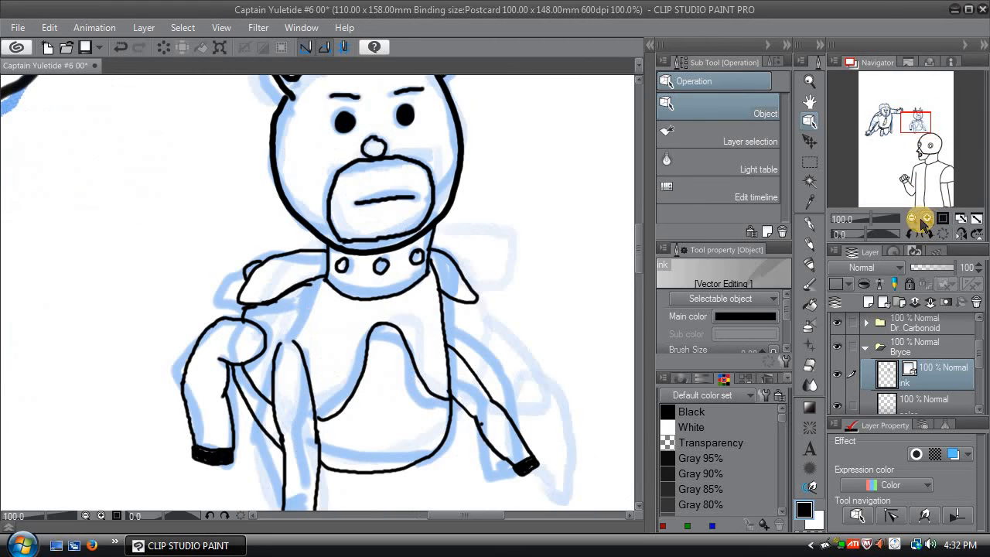
pyautogui.click(387, 300)
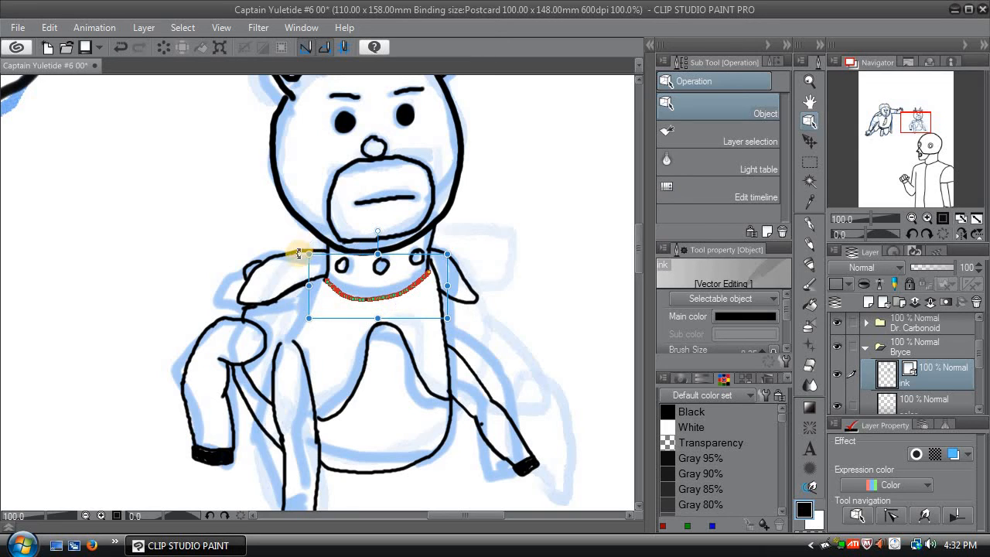
pyautogui.keyDown('shift'); pyautogui.click(257, 330); pyautogui.keyUp('shift')
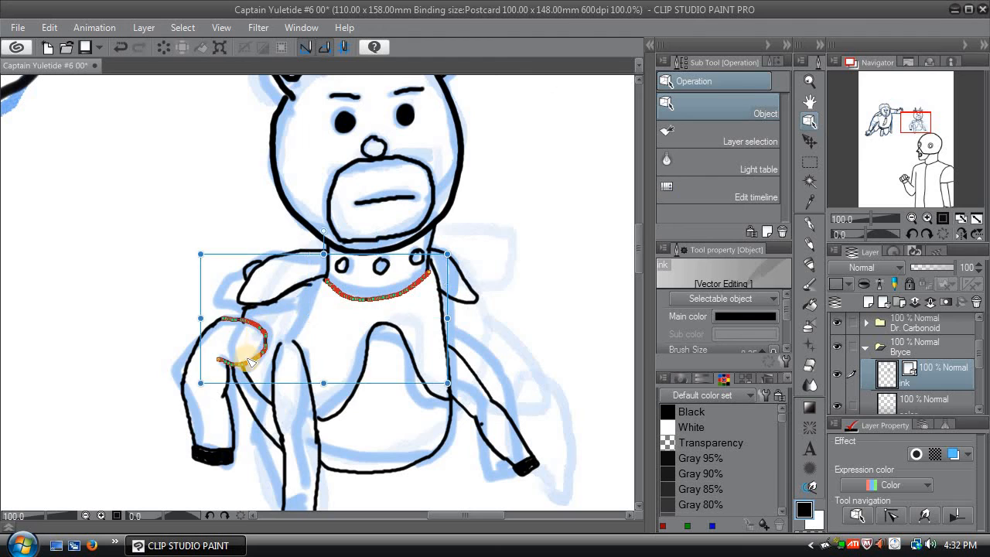
pyautogui.keyDown('shift'); pyautogui.click(231, 405); pyautogui.keyUp('shift')
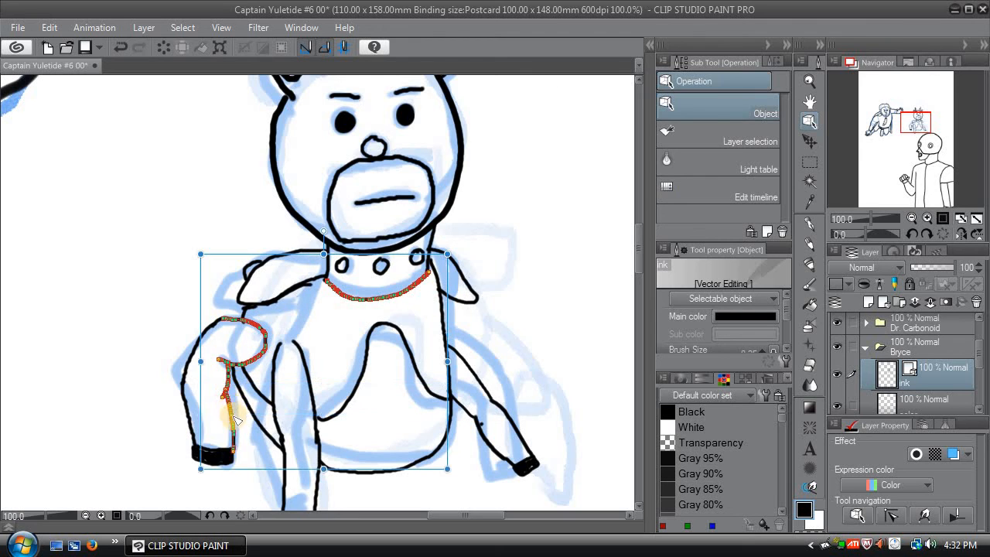
pyautogui.keyDown('shift'); pyautogui.click(183, 390); pyautogui.keyUp('shift')
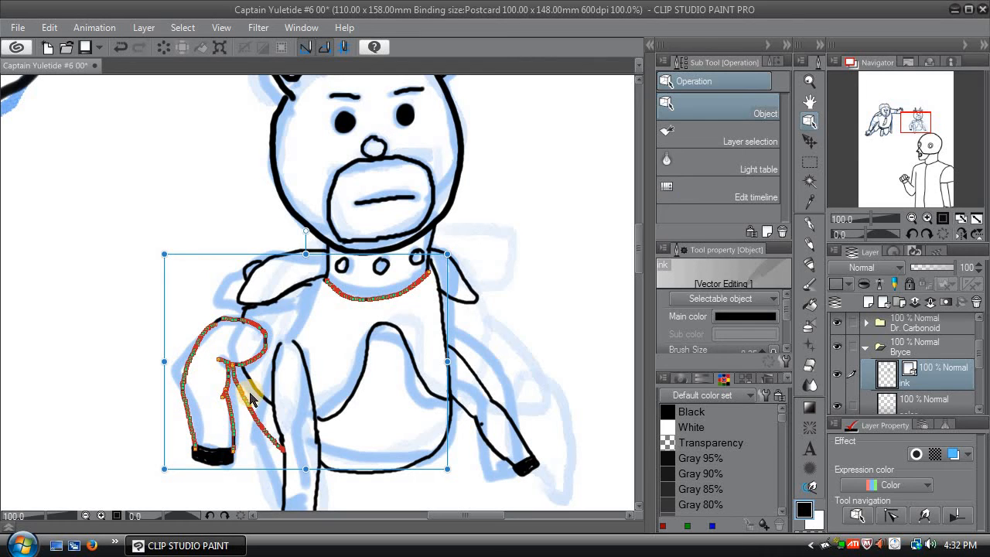
pyautogui.keyDown('shift'); pyautogui.click(277, 403); pyautogui.keyUp('shift')
pyautogui.keyDown('shift'); pyautogui.click(275, 399); pyautogui.keyUp('shift')
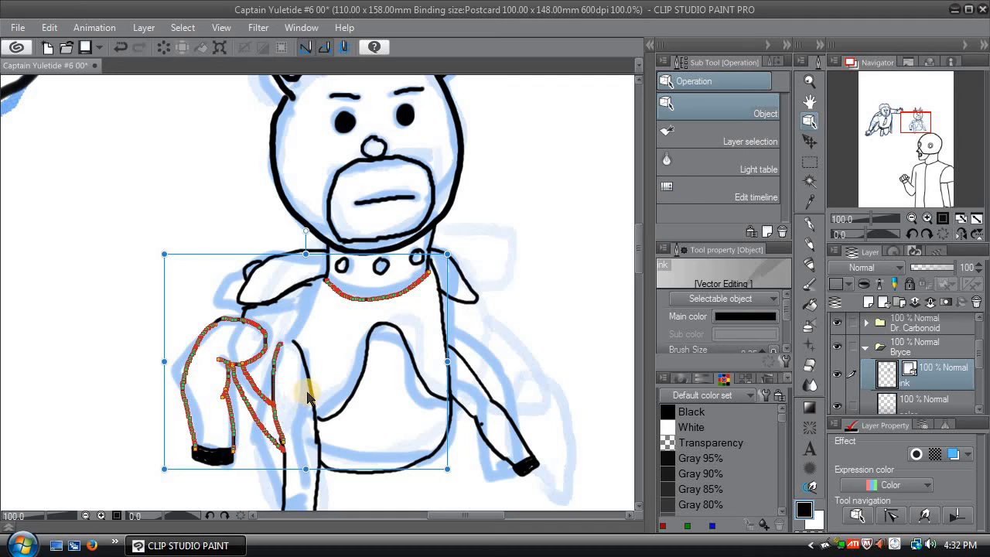
pyautogui.keyDown('shift'); pyautogui.click(313, 400); pyautogui.keyUp('shift')
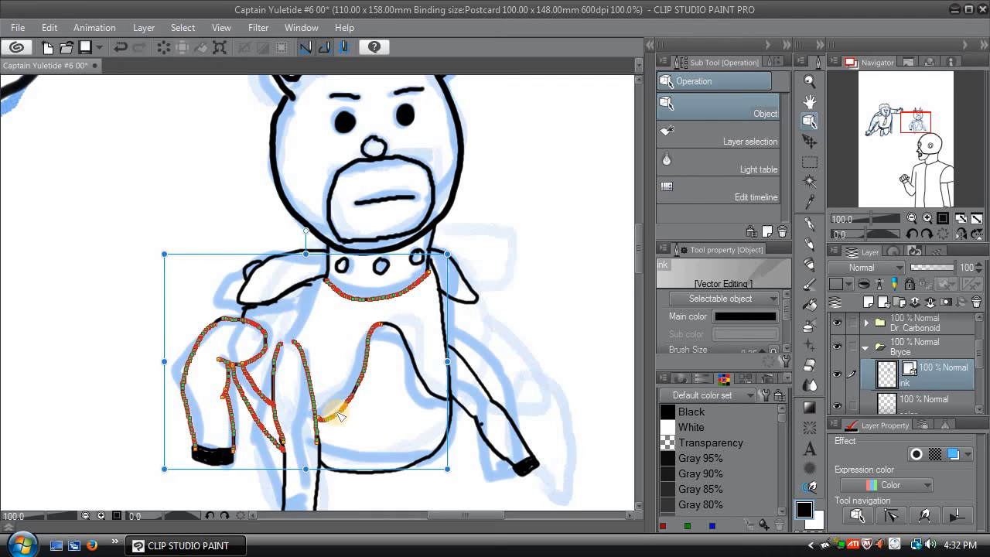
pyautogui.keyDown('shift'); pyautogui.click(422, 370); pyautogui.keyUp('shift')
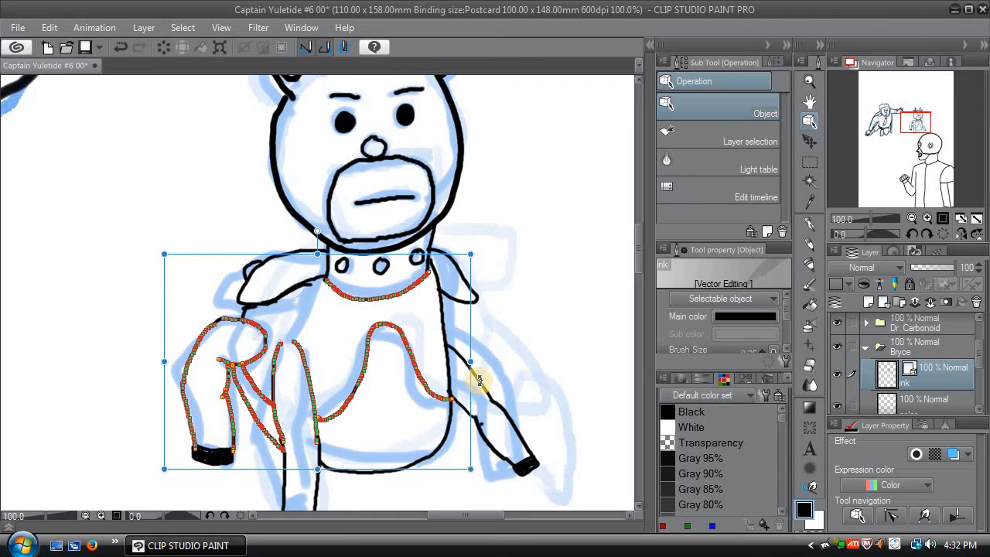
pyautogui.keyDown('shift'); pyautogui.click(496, 399); pyautogui.keyUp('shift')
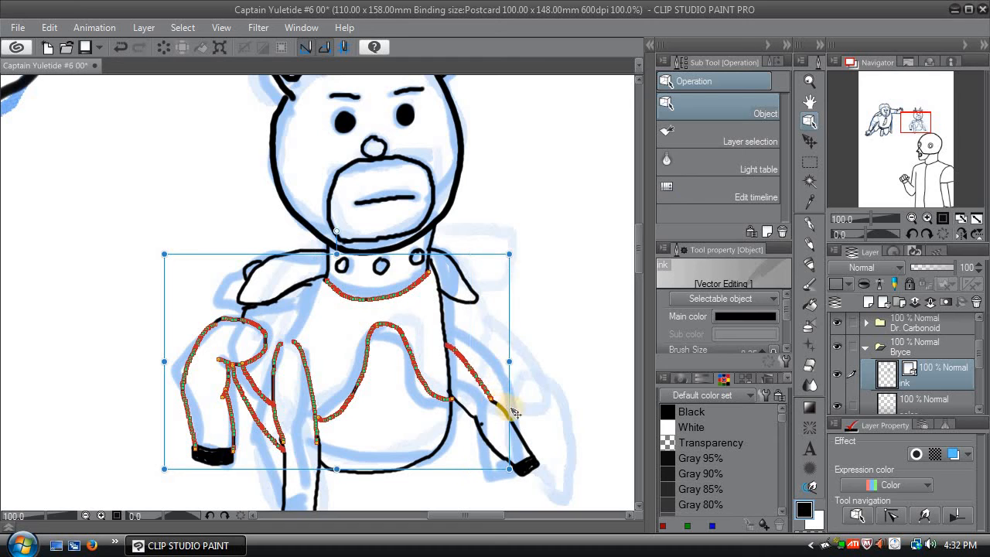
pyautogui.keyDown('shift'); pyautogui.click(480, 432); pyautogui.keyUp('shift')
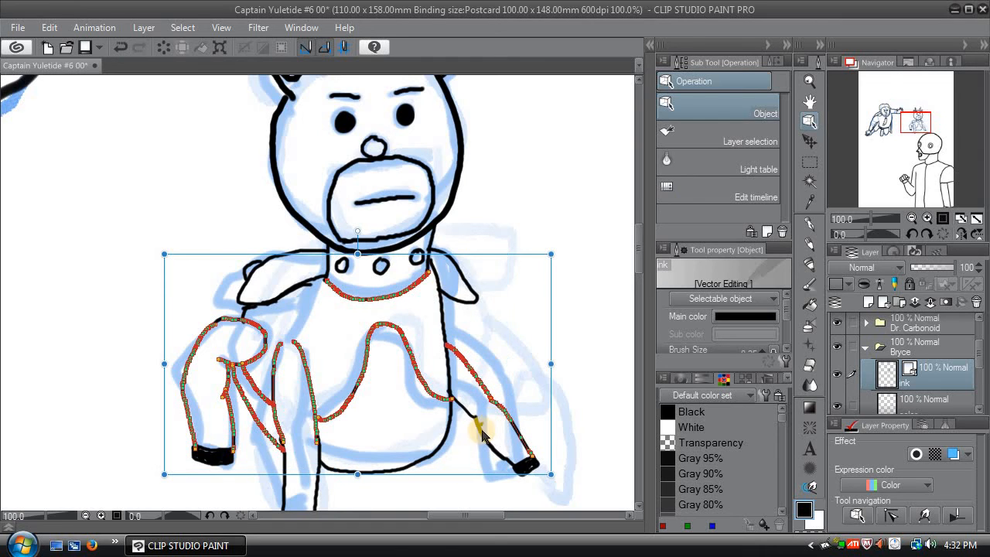
pyautogui.keyDown('shift'); pyautogui.click(480, 432); pyautogui.keyUp('shift')
pyautogui.keyDown('shift'); pyautogui.click(461, 406); pyautogui.keyUp('shift')
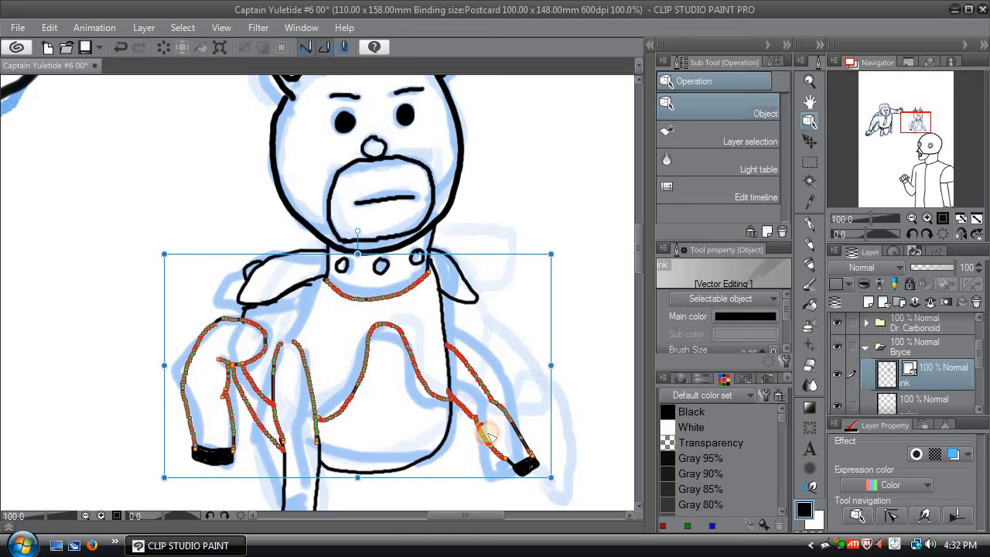
pyautogui.keyDown('shift'); pyautogui.click(513, 462); pyautogui.keyUp('shift')
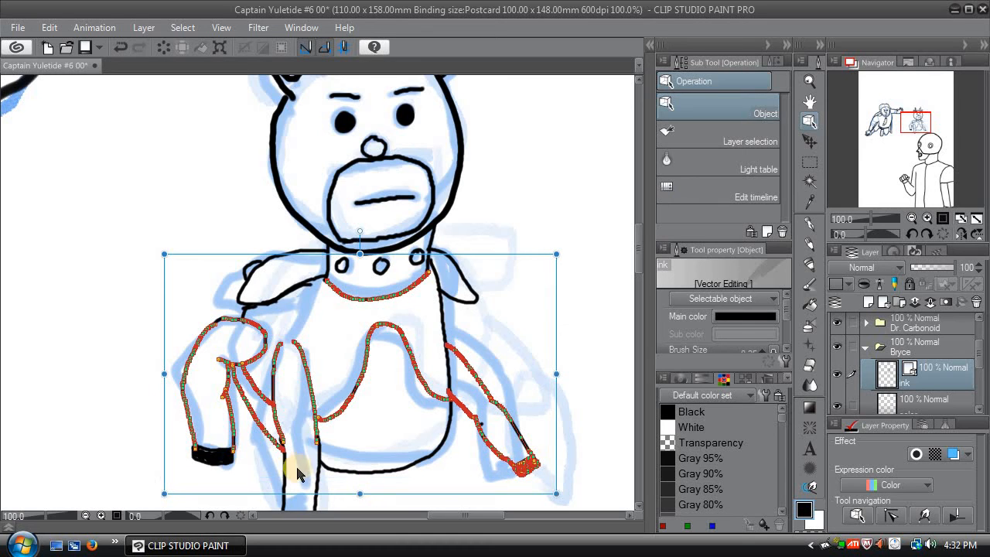
pyautogui.keyDown('shift'); pyautogui.click(213, 454); pyautogui.keyUp('shift')
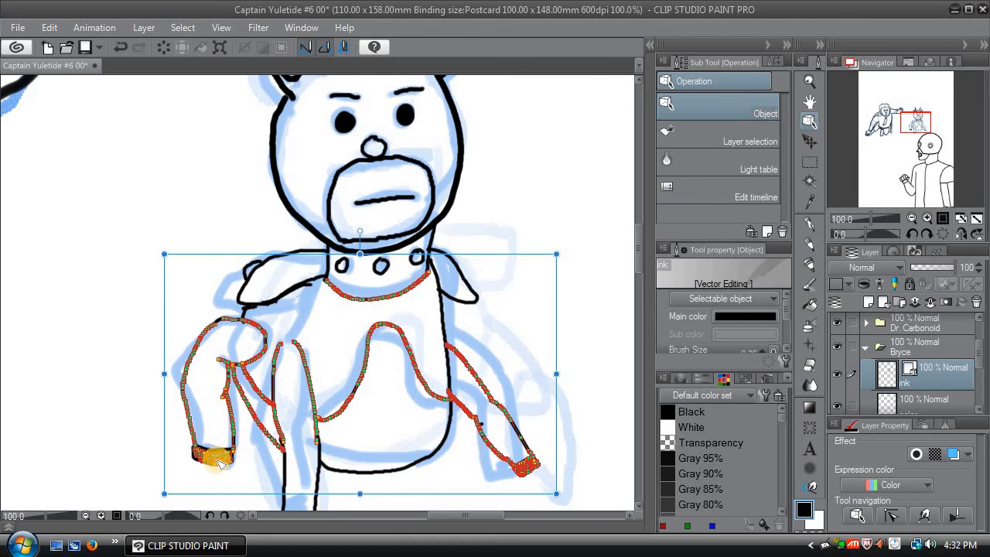
pyautogui.moveTo(913, 125); pyautogui.dragTo(904, 132)
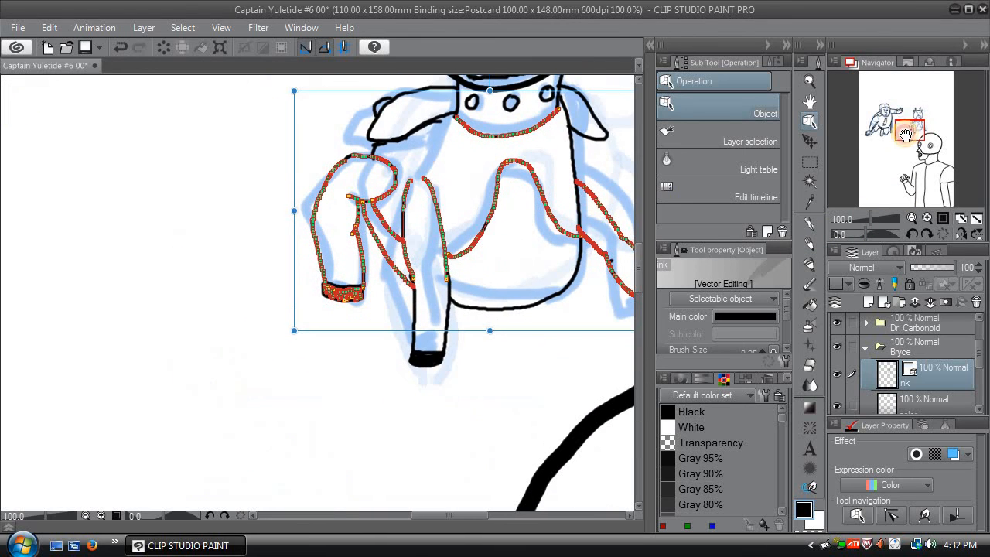
pyautogui.keyDown('shift'); pyautogui.click(499, 309); pyautogui.keyUp('shift')
pyautogui.keyDown('shift'); pyautogui.click(447, 328); pyautogui.keyUp('shift')
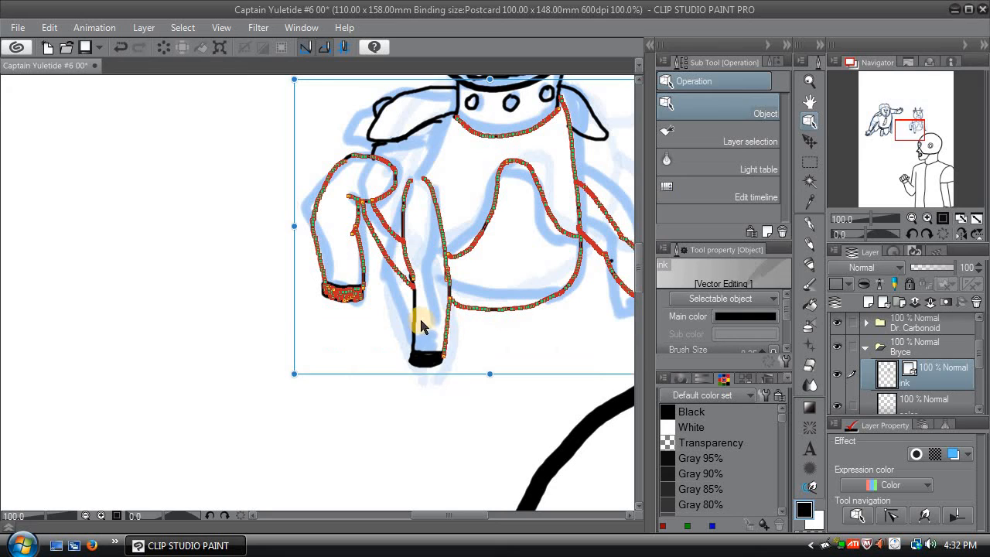
pyautogui.keyDown('shift'); pyautogui.click(415, 339); pyautogui.keyUp('shift')
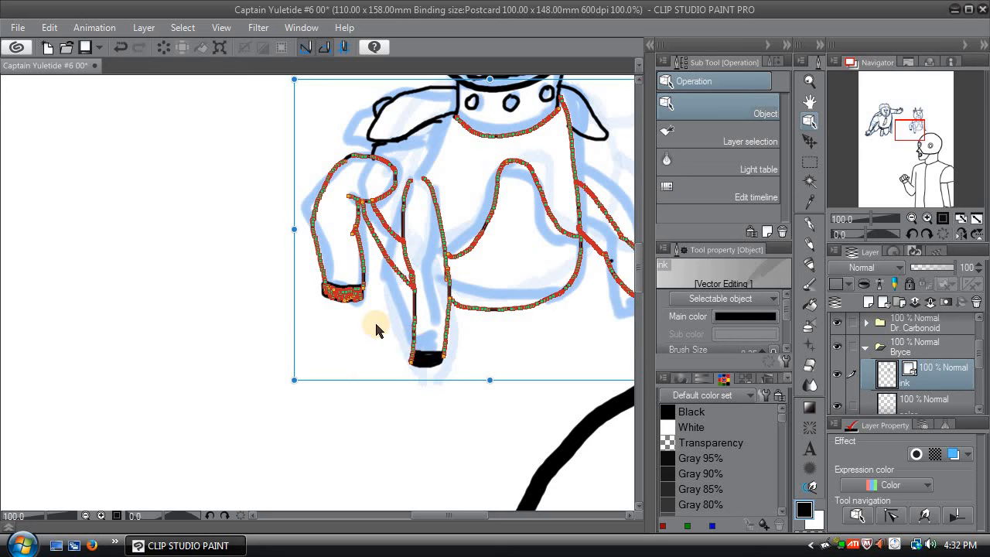
pyautogui.click(350, 297)
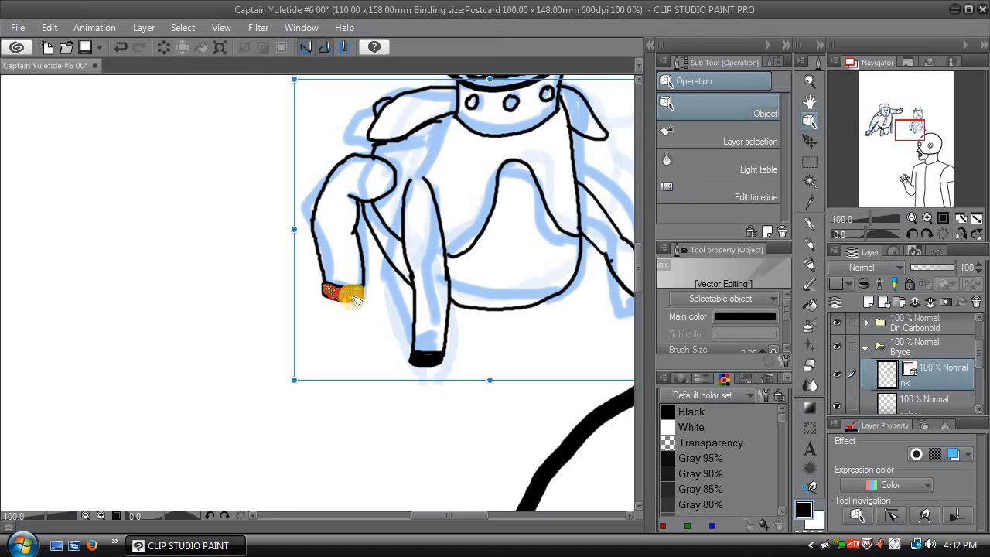
pyautogui.click(361, 296)
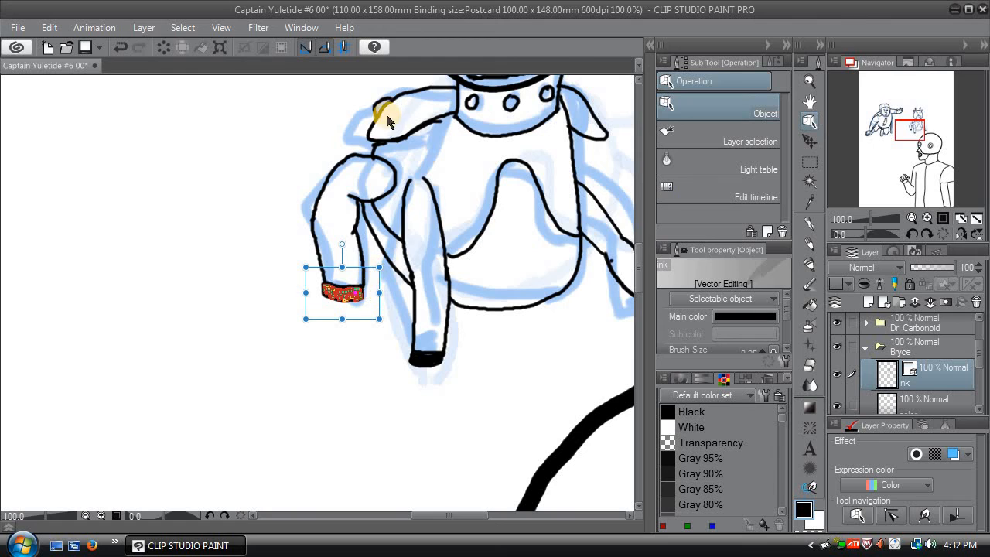
pyautogui.click(122, 47)
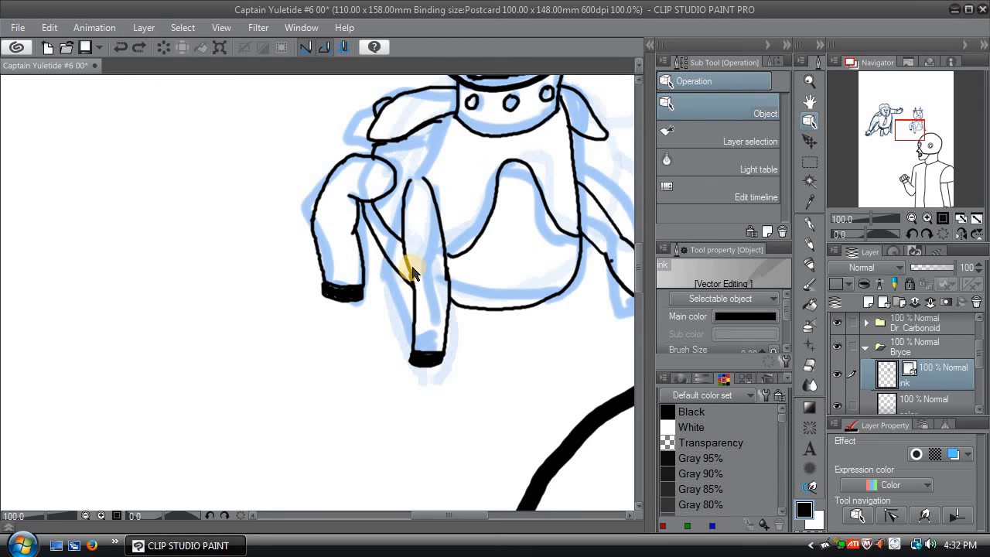
# Step: Select the vector strokes outlining Bryce's two left legs together with the two lines connecting them, using the Object tool
pyautogui.click(405, 263)
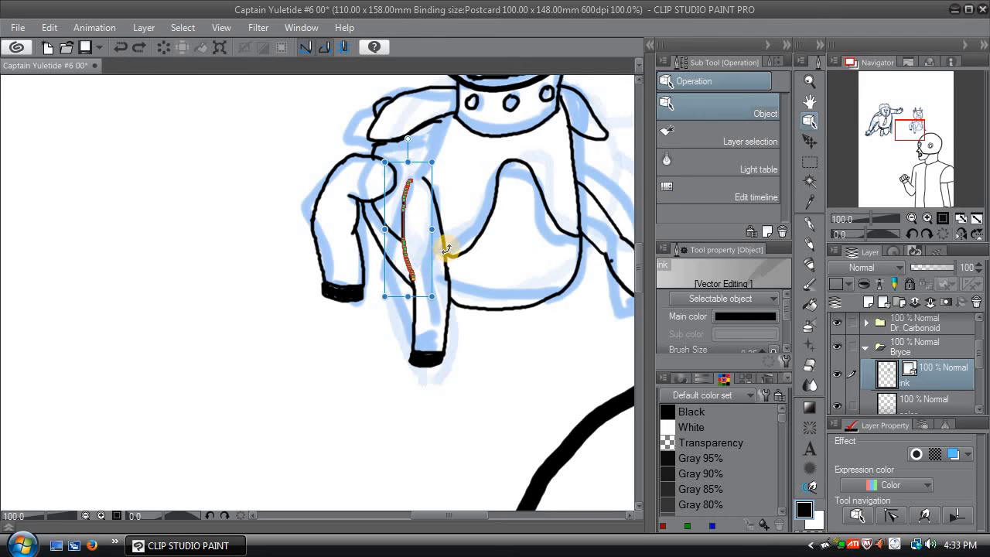
pyautogui.keyDown('shift'); pyautogui.click(449, 274); pyautogui.keyUp('shift')
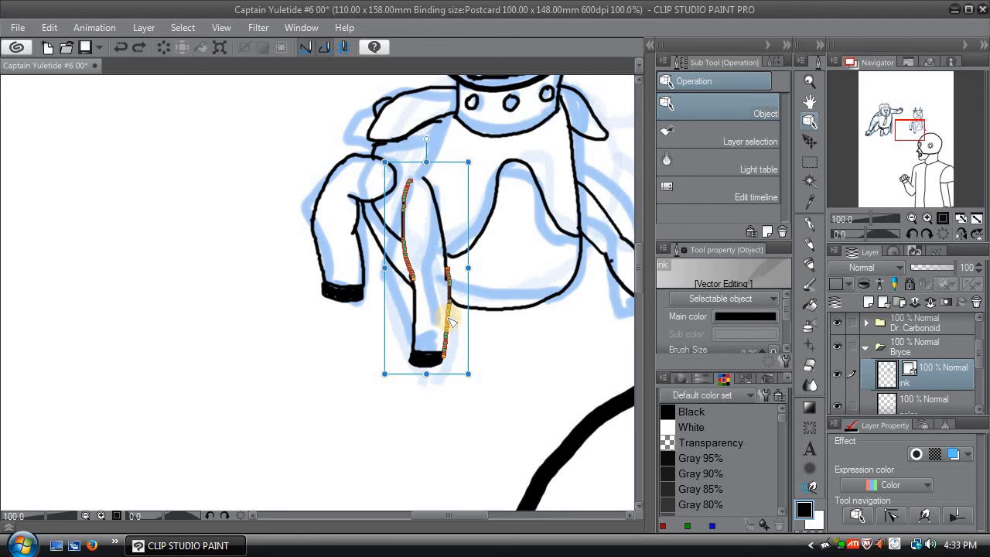
pyautogui.keyDown('shift'); pyautogui.click(415, 325); pyautogui.keyUp('shift')
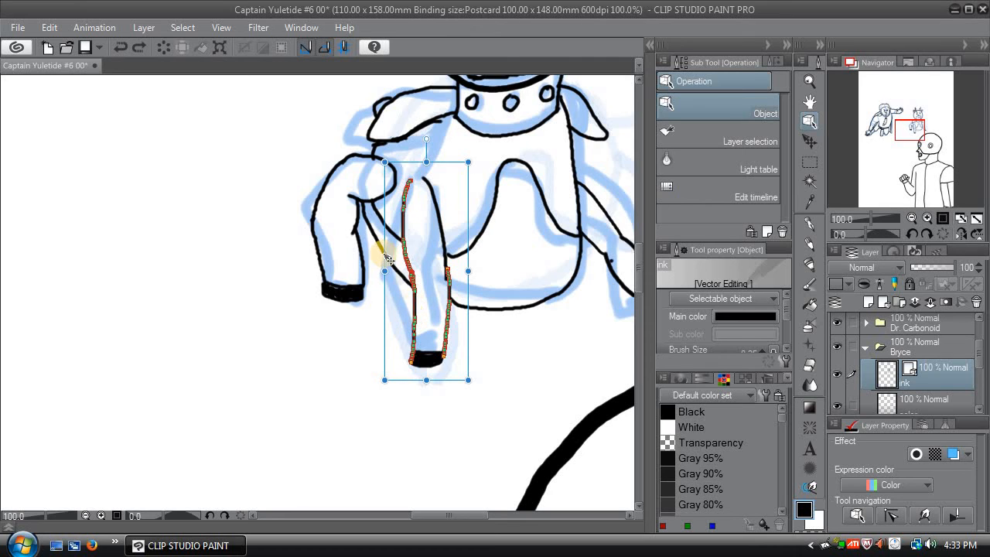
pyautogui.keyDown('shift'); pyautogui.click(358, 231); pyautogui.keyUp('shift')
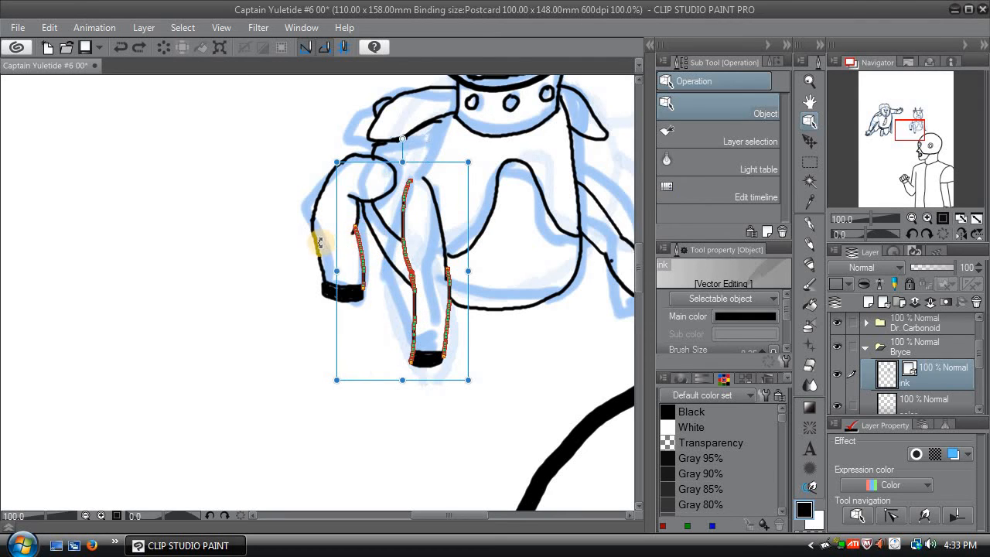
pyautogui.keyDown('shift'); pyautogui.click(319, 248); pyautogui.keyUp('shift')
pyautogui.keyDown('shift'); pyautogui.click(325, 177); pyautogui.keyUp('shift')
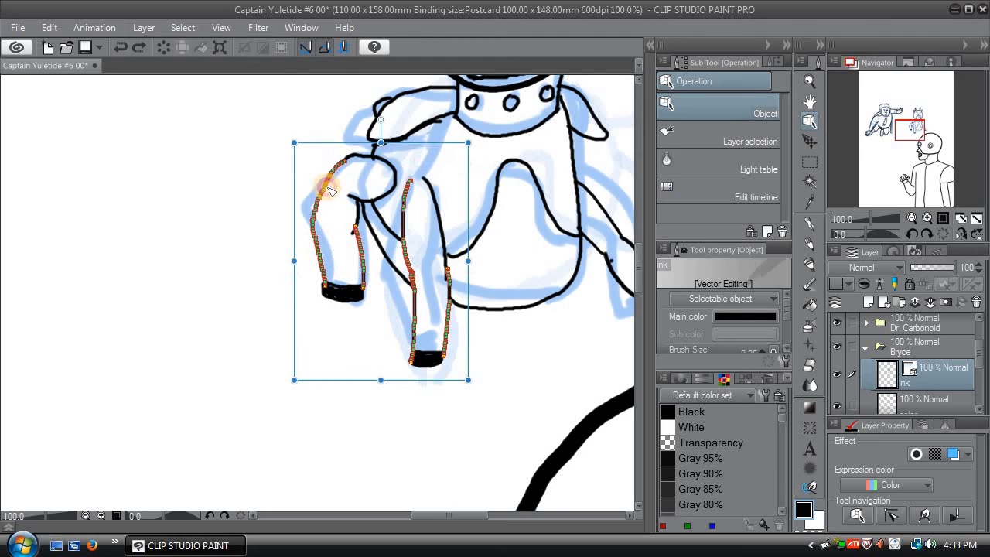
pyautogui.keyDown('shift'); pyautogui.click(356, 211); pyautogui.keyUp('shift')
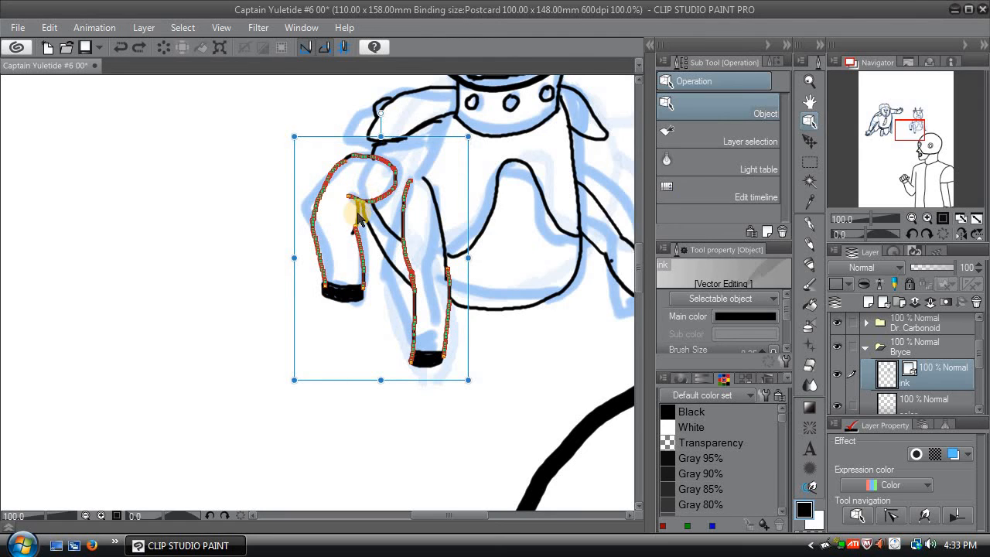
pyautogui.keyDown('shift'); pyautogui.click(358, 218); pyautogui.keyUp('shift')
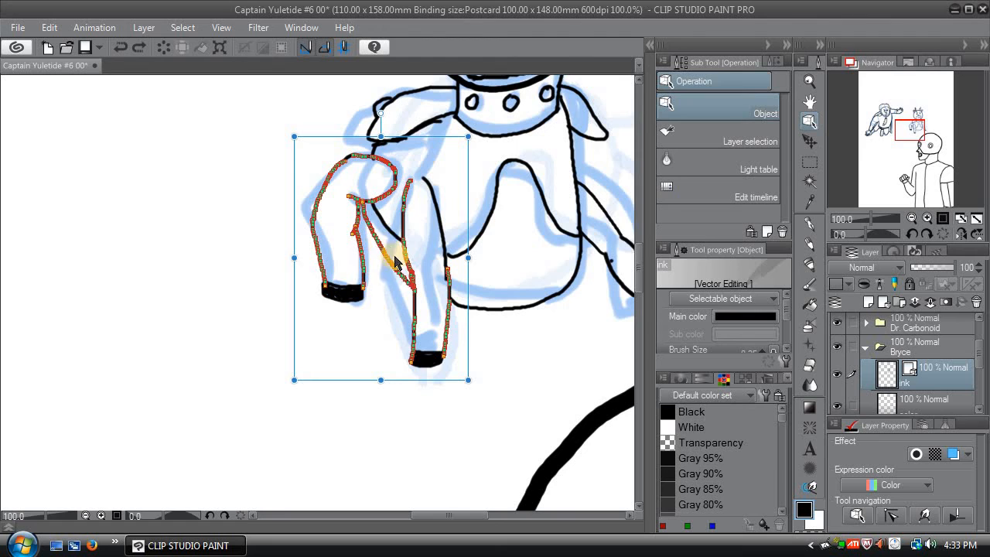
pyautogui.keyDown('shift'); pyautogui.click(391, 234); pyautogui.keyUp('shift')
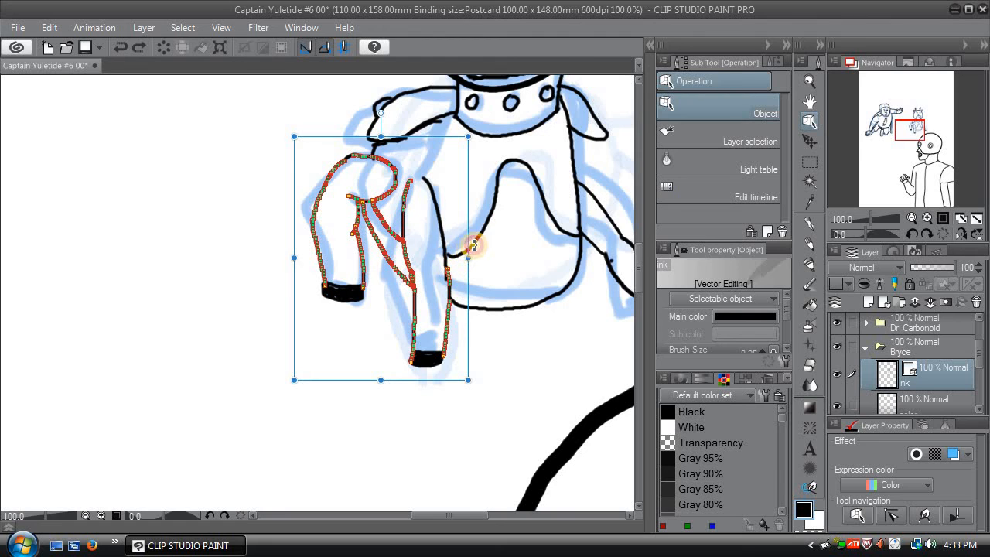
# Step: Add the belly patch curves, the body's side and underside outline, and the collar's lower curve to the stroke selection
pyautogui.keyDown('shift'); pyautogui.click(496, 207); pyautogui.keyUp('shift')
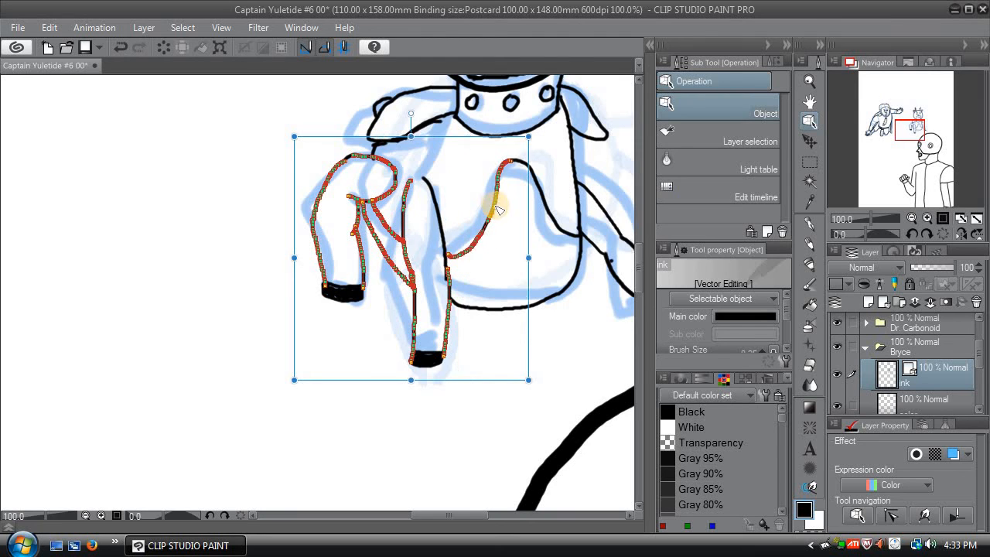
pyautogui.keyDown('shift'); pyautogui.click(556, 226); pyautogui.keyUp('shift')
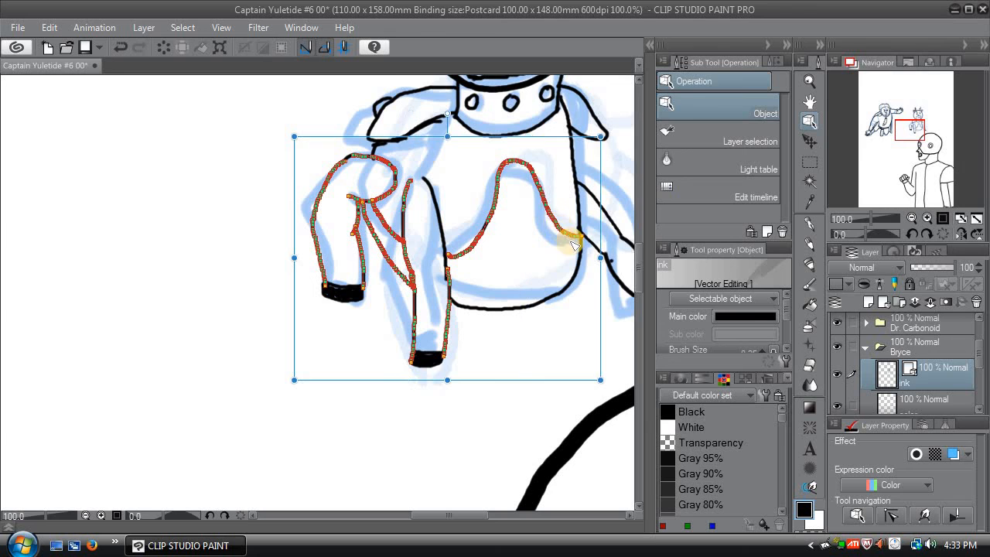
pyautogui.keyDown('shift'); pyautogui.click(551, 300); pyautogui.keyUp('shift')
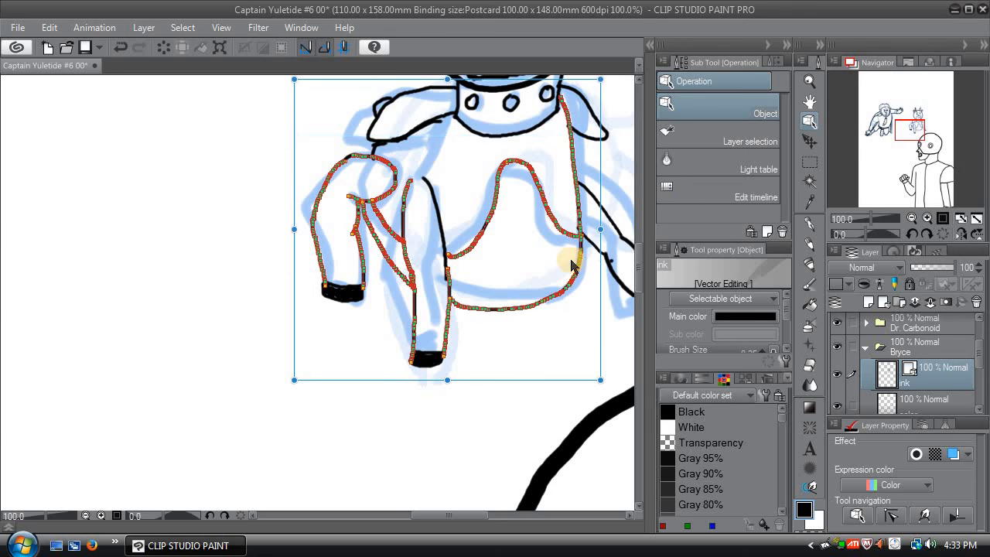
pyautogui.keyDown('shift'); pyautogui.click(523, 135); pyautogui.keyUp('shift')
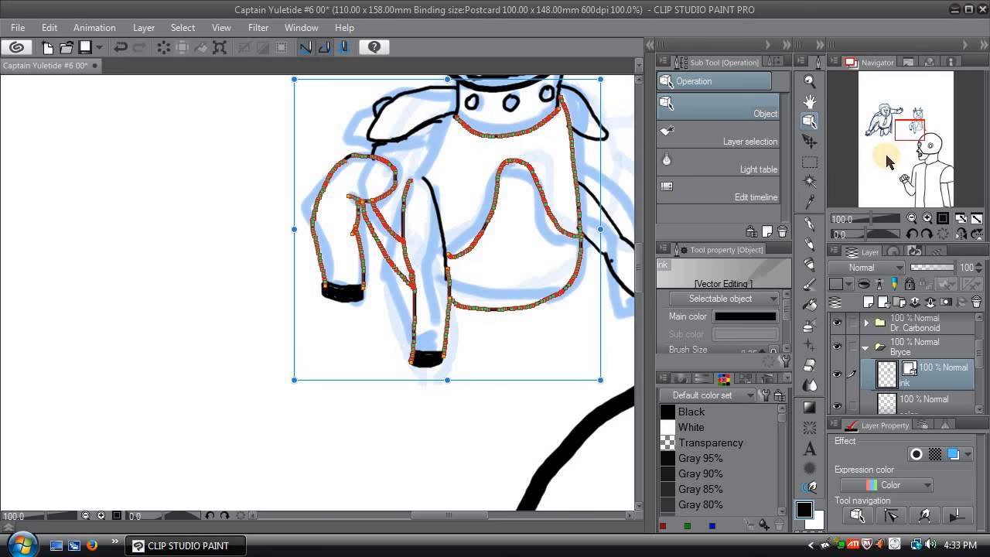
# Step: Add the right leg's outlines, both collar side edges and the short line under the left collar flap to the selection
pyautogui.moveTo(918, 125); pyautogui.dragTo(923, 123)
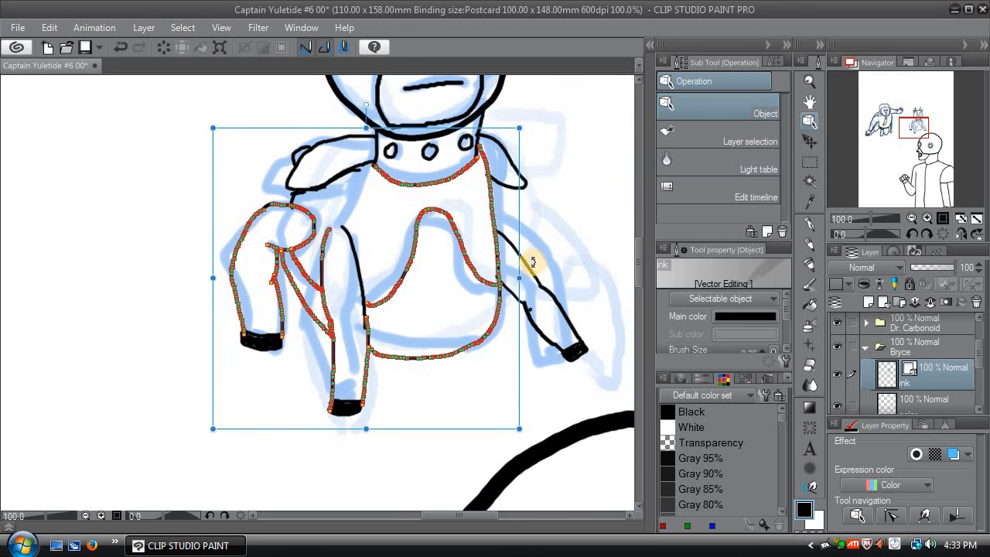
pyautogui.keyDown('shift'); pyautogui.click(546, 292); pyautogui.keyUp('shift')
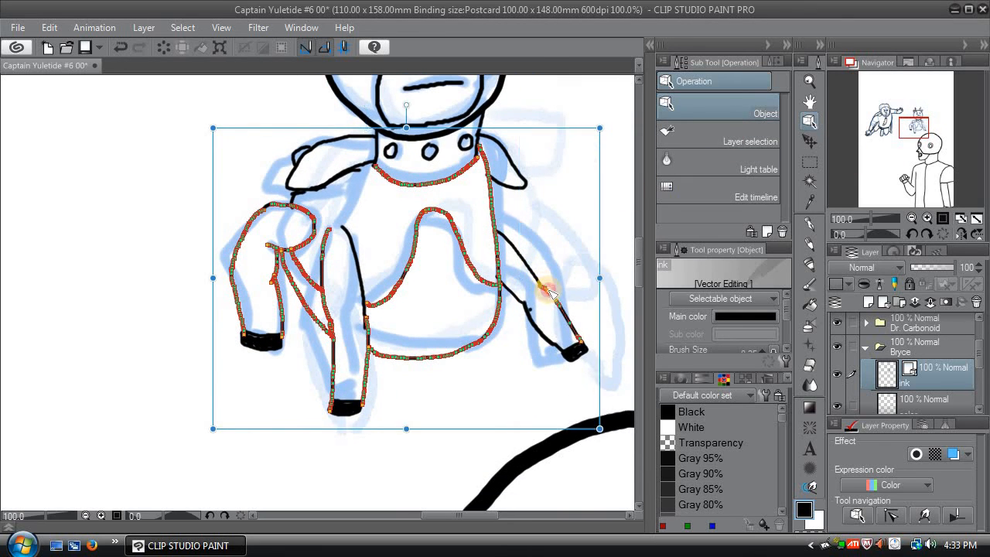
pyautogui.keyDown('shift'); pyautogui.click(515, 292); pyautogui.keyUp('shift')
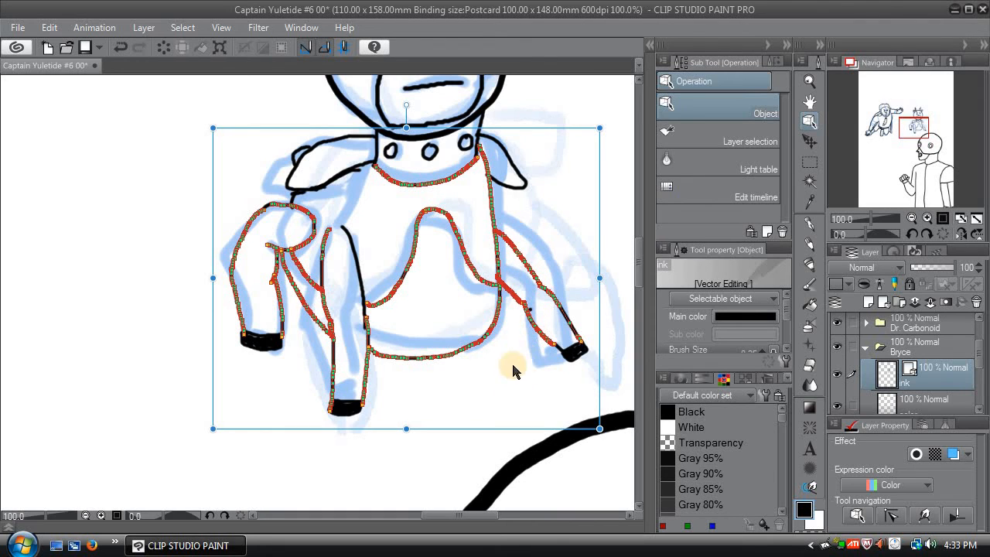
pyautogui.keyDown('shift'); pyautogui.click(379, 153); pyautogui.keyUp('shift')
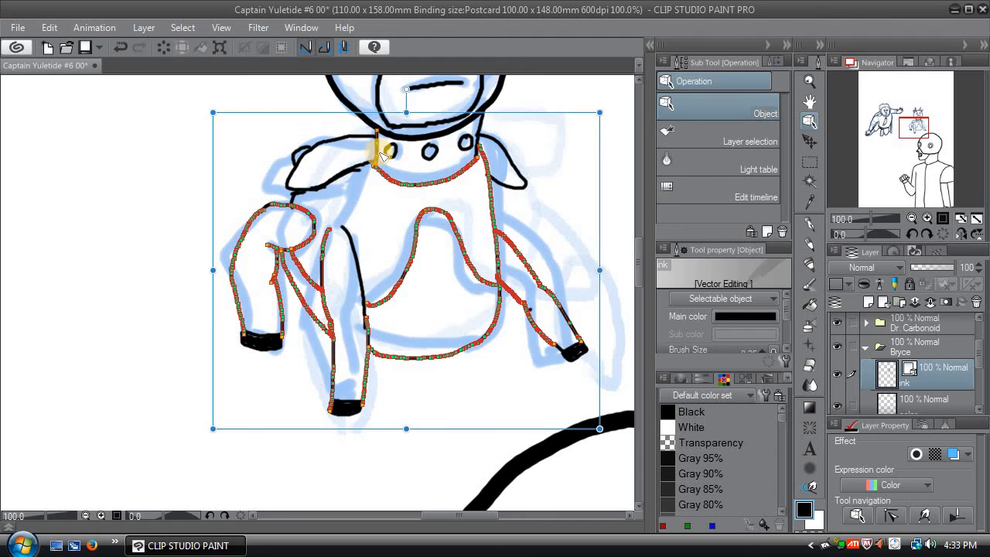
pyautogui.keyDown('shift'); pyautogui.click(478, 132); pyautogui.keyUp('shift')
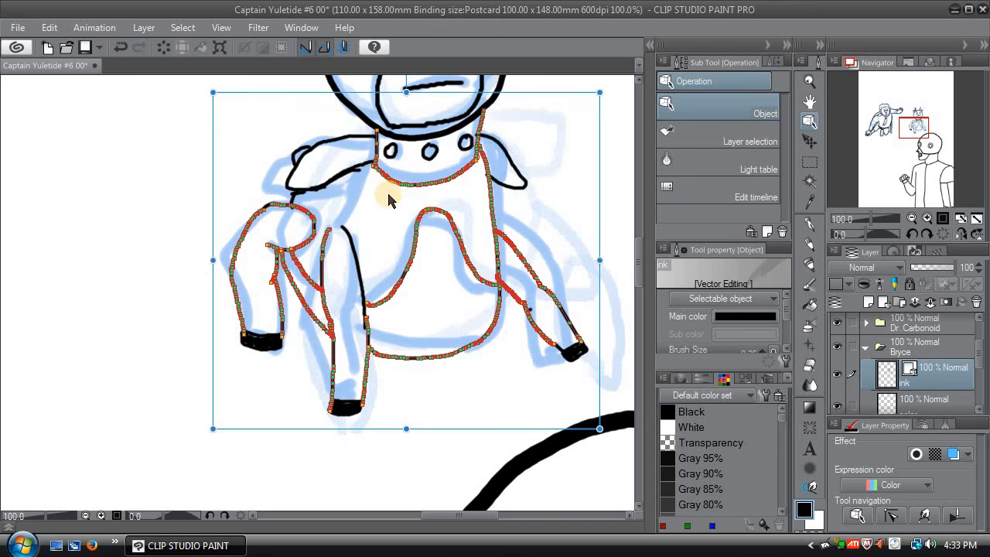
pyautogui.keyDown('shift'); pyautogui.click(295, 203); pyautogui.keyUp('shift')
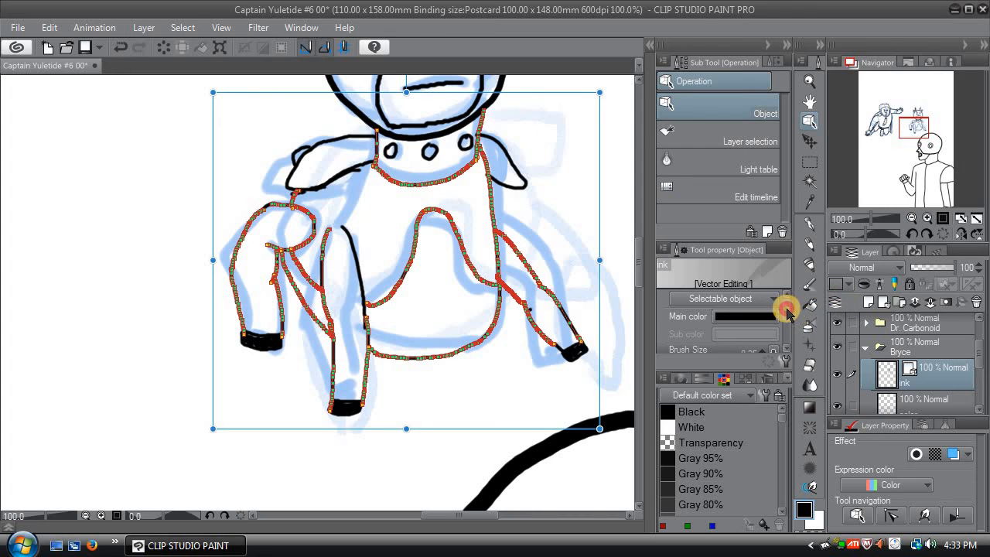
# Step: Try thicker brush sizes of 0.40 and 0.50 on the selected strokes and return them to 0.30
pyautogui.scroll(-2, 787, 310)
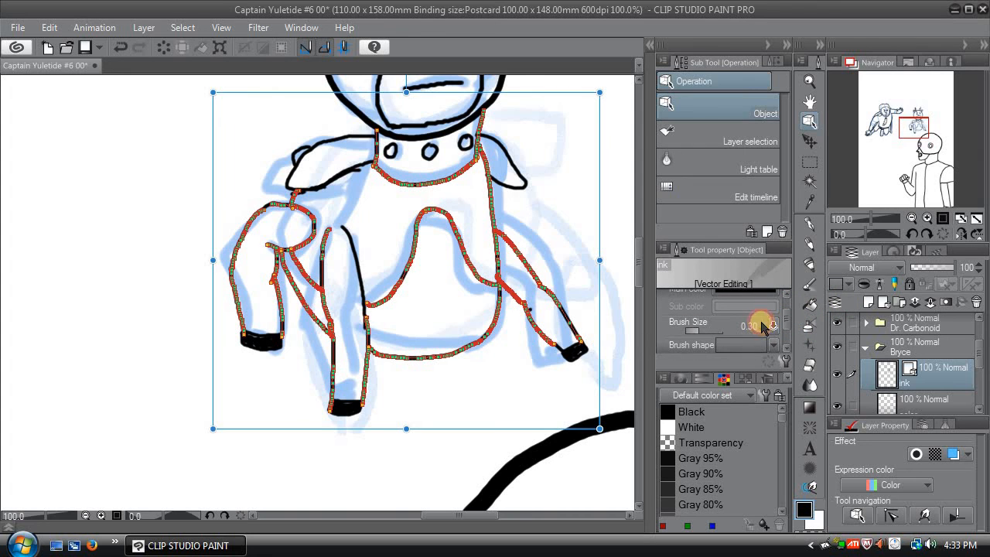
pyautogui.click(763, 325)
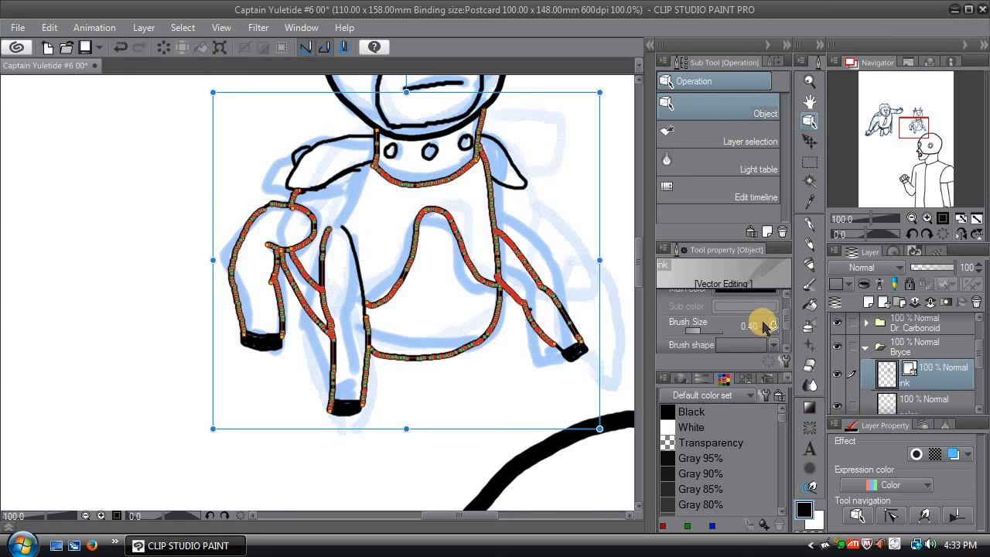
pyautogui.click(763, 326)
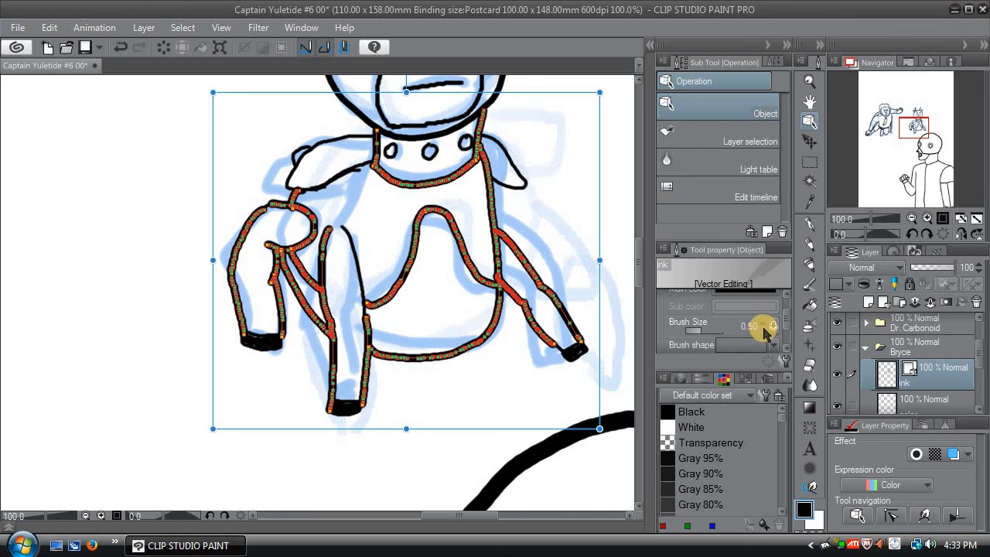
pyautogui.click(763, 330)
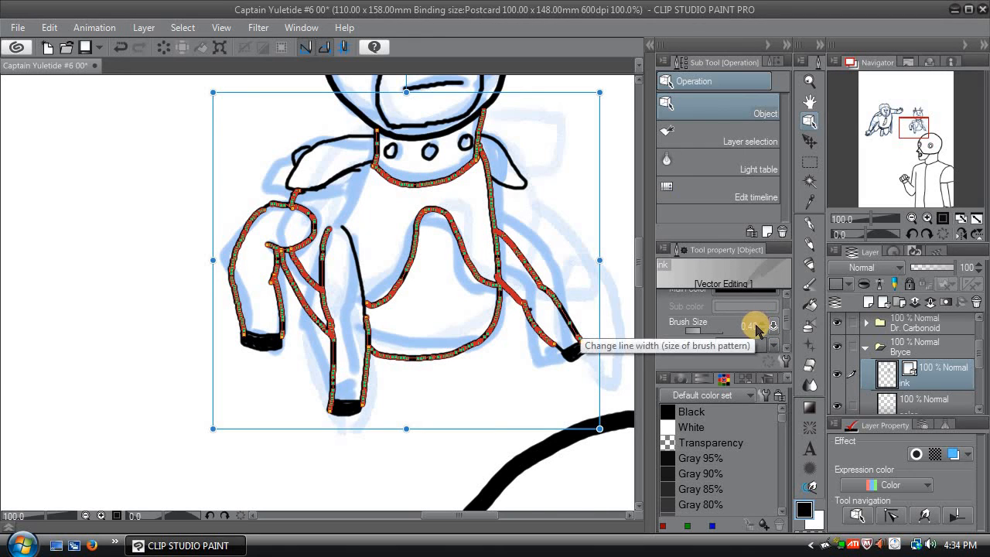
pyautogui.click(910, 219)
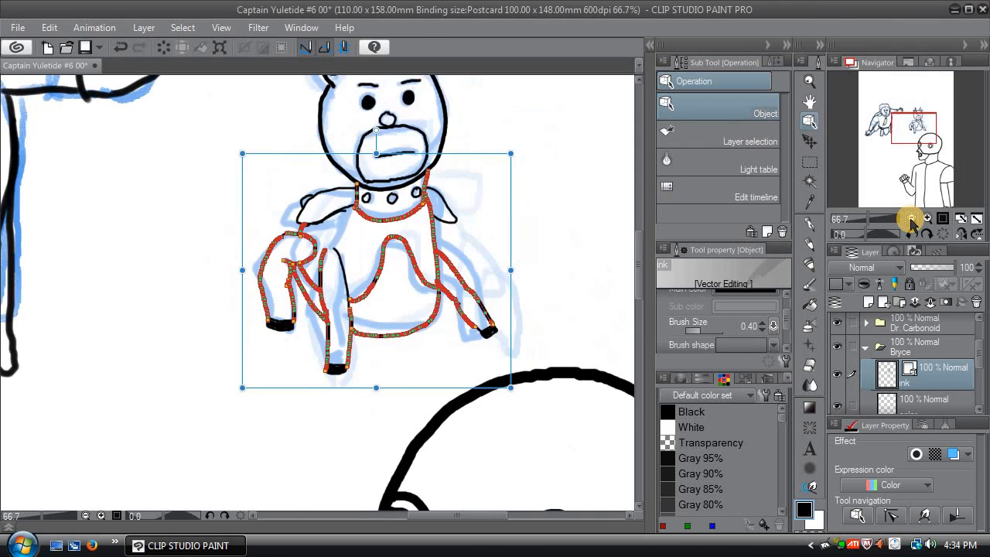
pyautogui.click(911, 219)
pyautogui.click(911, 220)
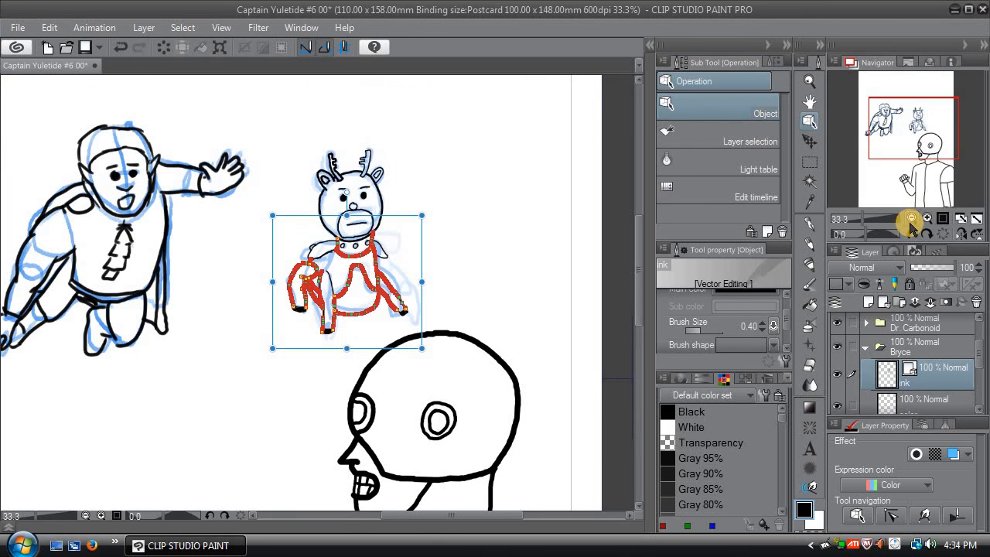
pyautogui.click(763, 331)
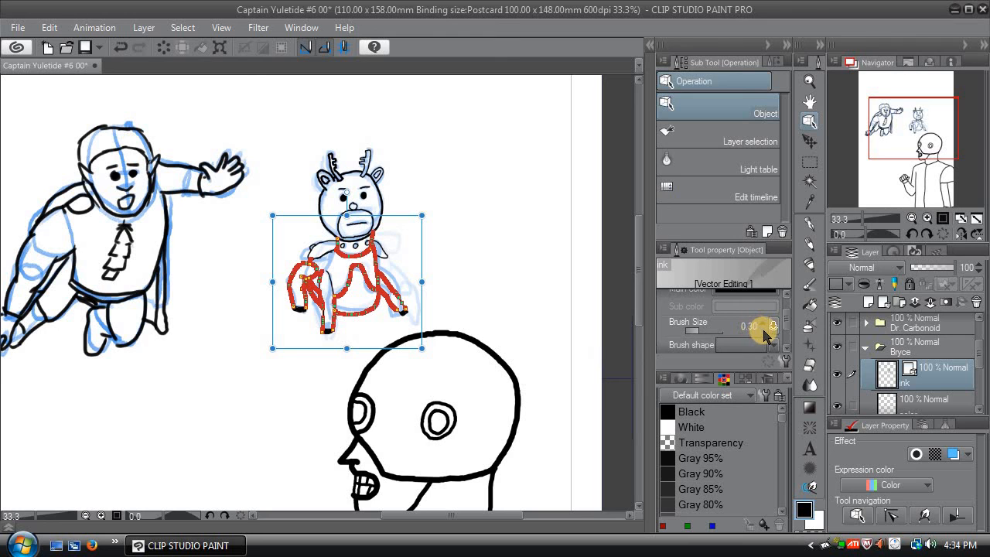
# Step: Examine the selected strokes' Brush Size Dynamics settings, close them, and switch back to the G-pen
pyautogui.click(773, 326)
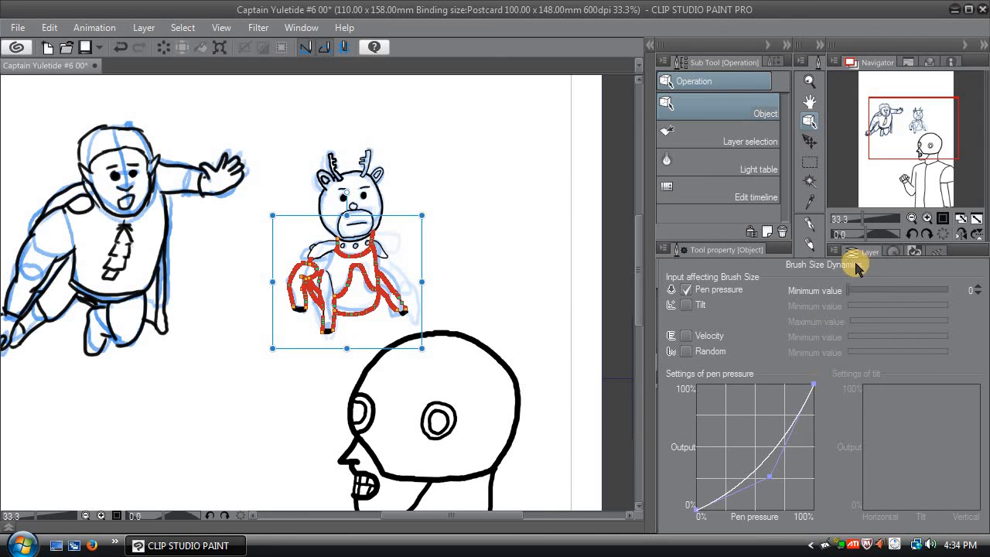
pyautogui.click(961, 249)
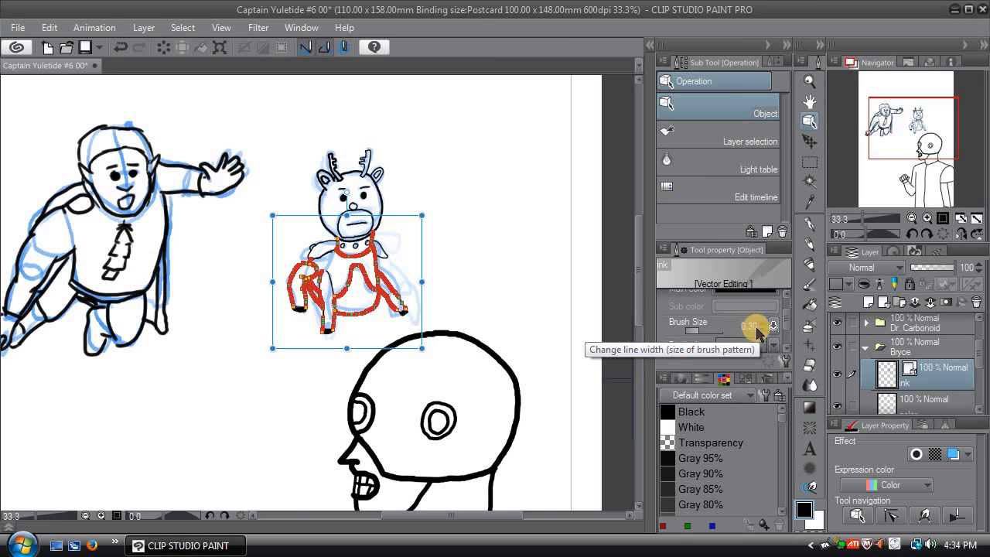
pyautogui.moveTo(757, 329)
pyautogui.mouseDown()
pyautogui.moveTo(766, 331)
pyautogui.moveTo(751, 328)
pyautogui.mouseUp()
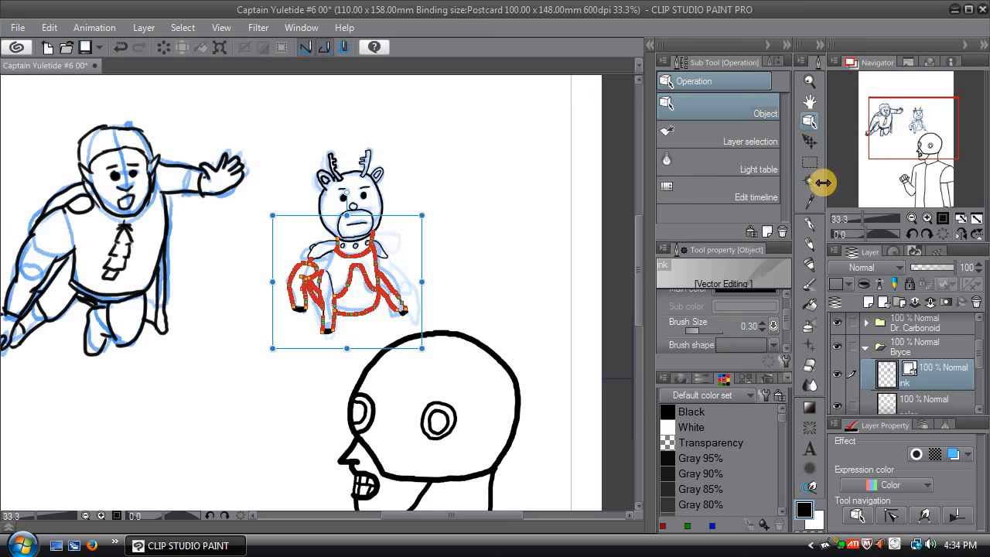
pyautogui.click(809, 224)
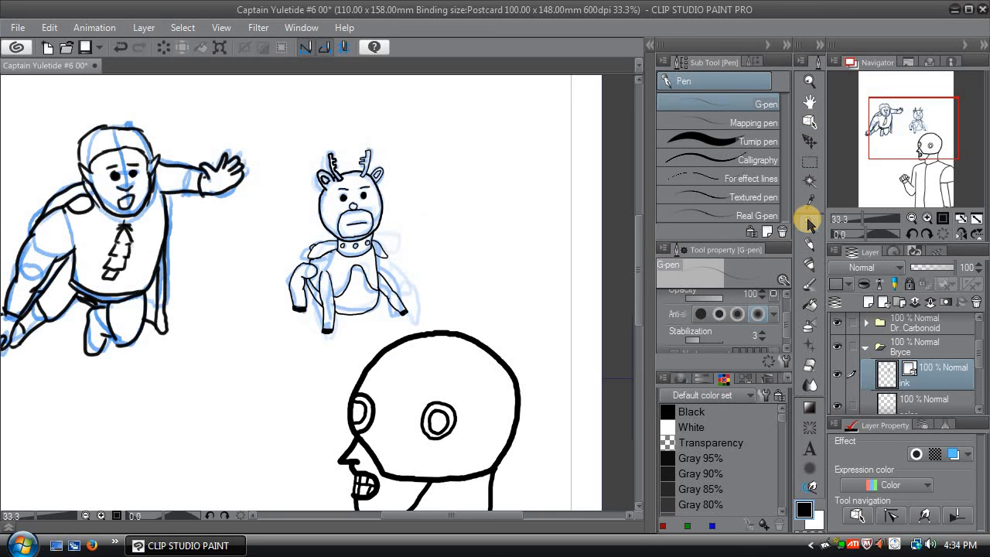
# Step: Try Auto select on the line joining the left collar flap and leg, and clear the selection after switching to the Object tool
pyautogui.click(811, 180)
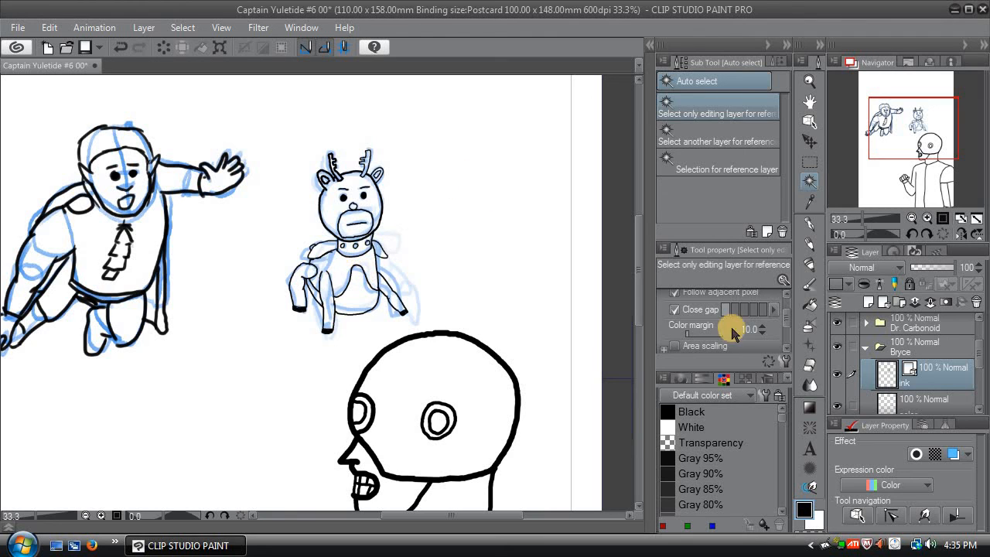
pyautogui.click(927, 219)
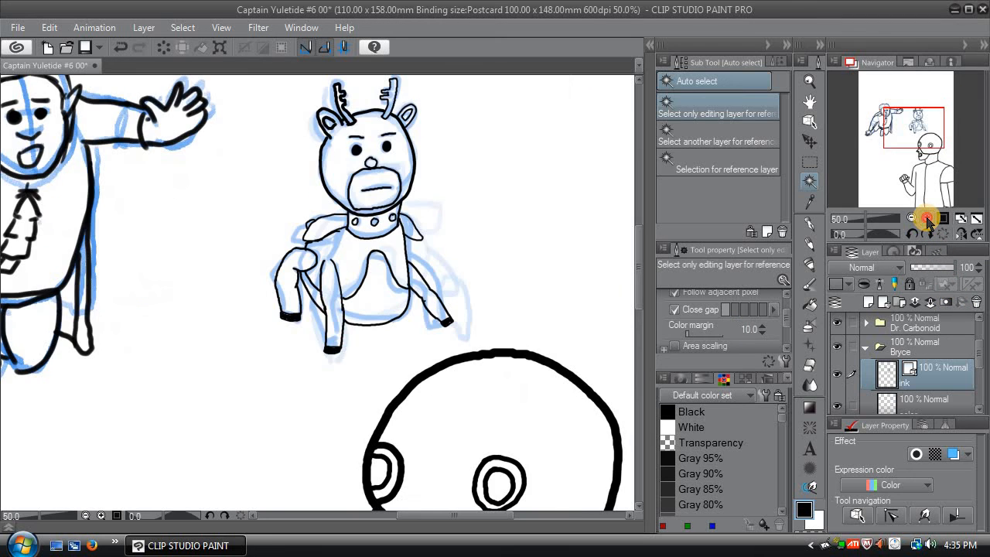
pyautogui.click(927, 219)
pyautogui.click(927, 219)
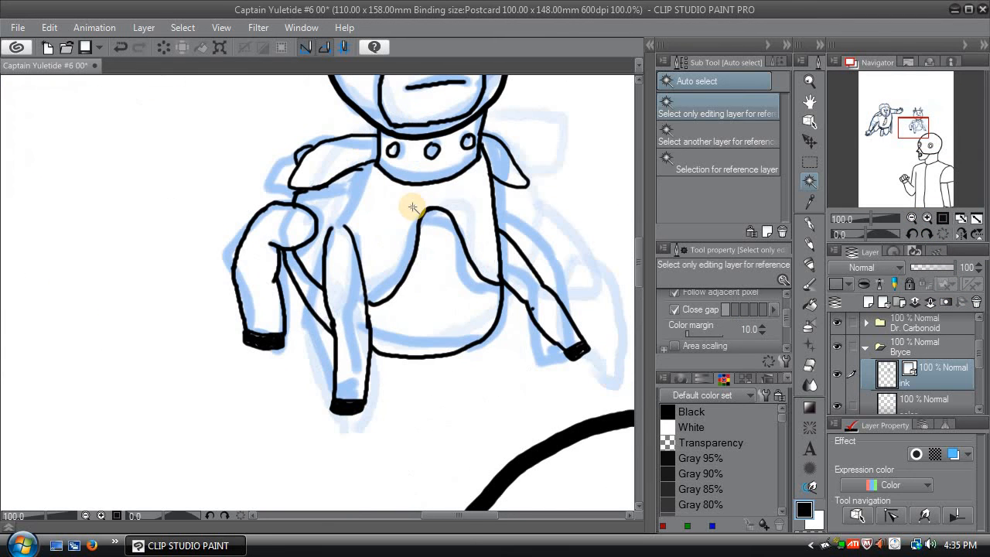
pyautogui.click(303, 208)
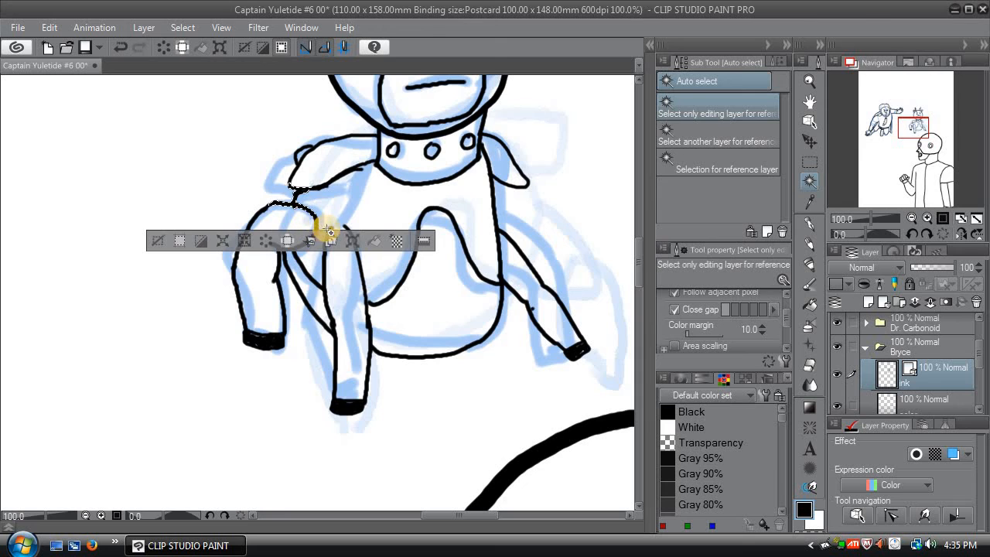
pyautogui.click(812, 123)
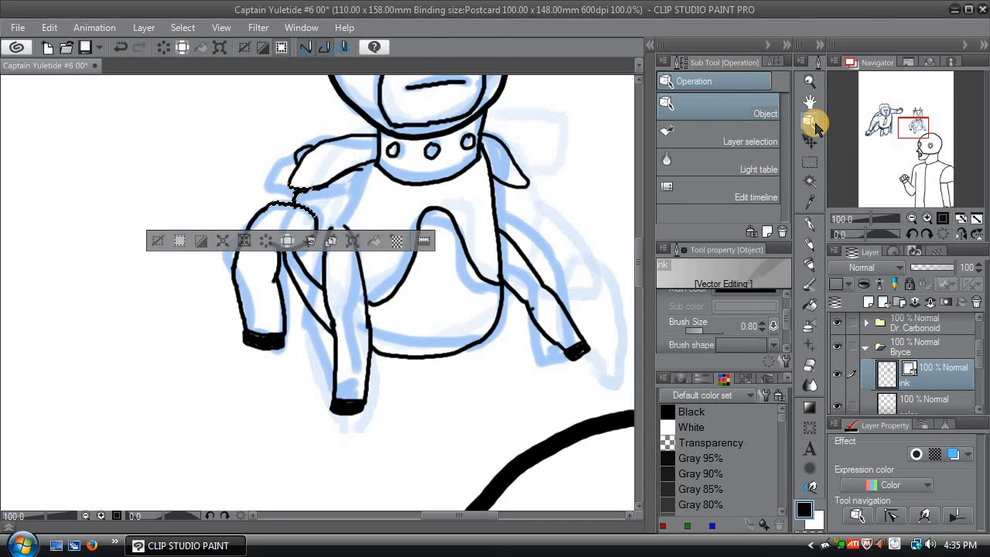
pyautogui.click(156, 241)
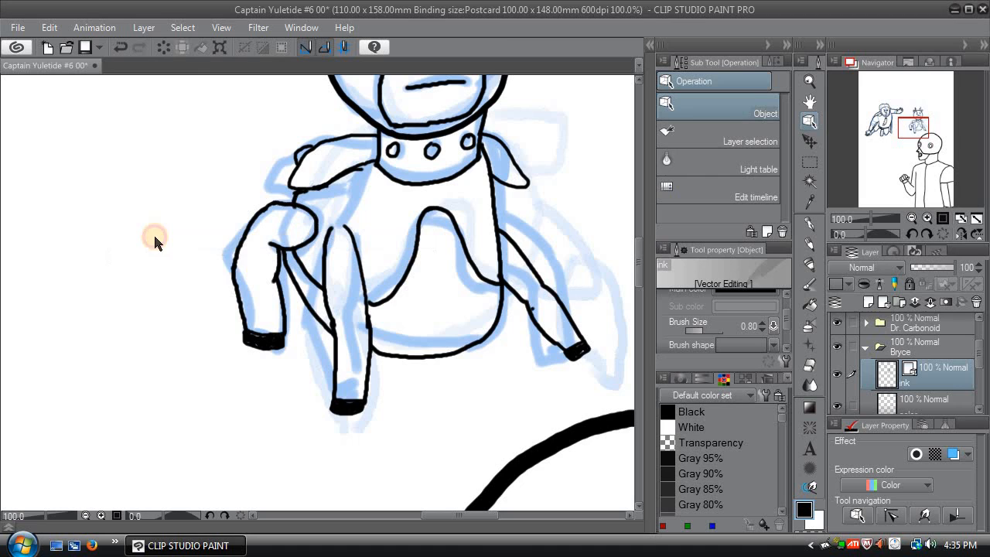
# Step: Set the brush size of the left foreleg's upper outer curve and the body's right and bottom outline to 0.40, and return to the G-pen
pyautogui.click(239, 254)
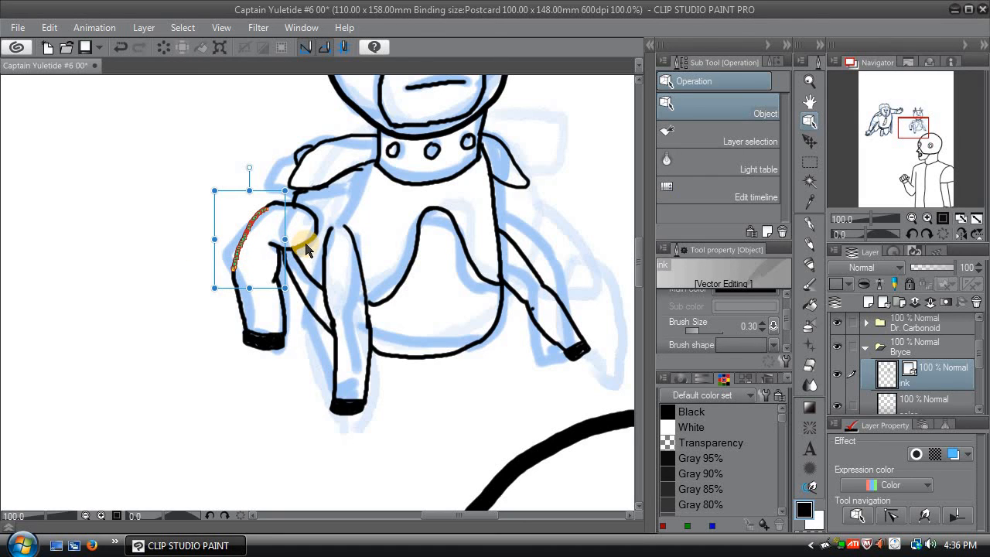
pyautogui.keyDown('shift'); pyautogui.click(411, 360); pyautogui.keyUp('shift')
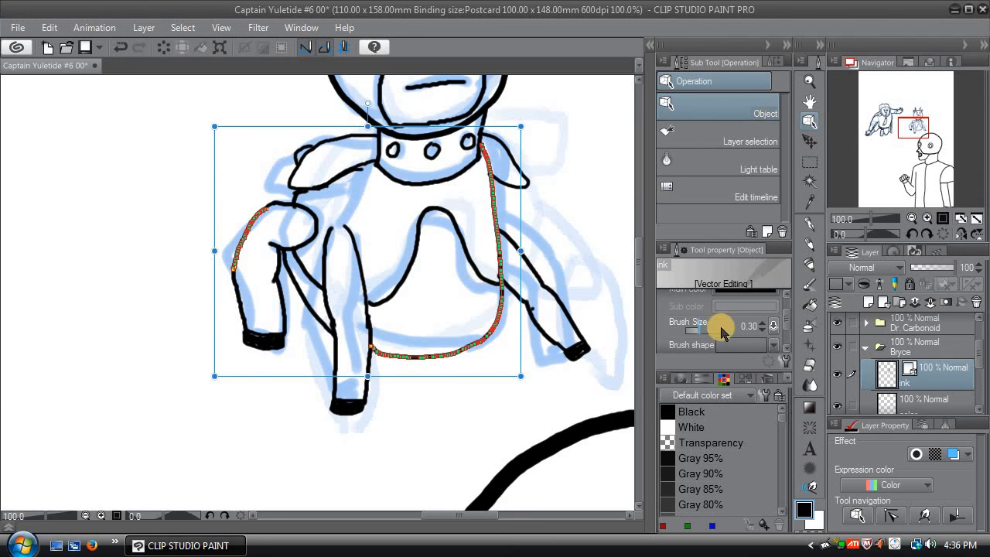
pyautogui.click(763, 323)
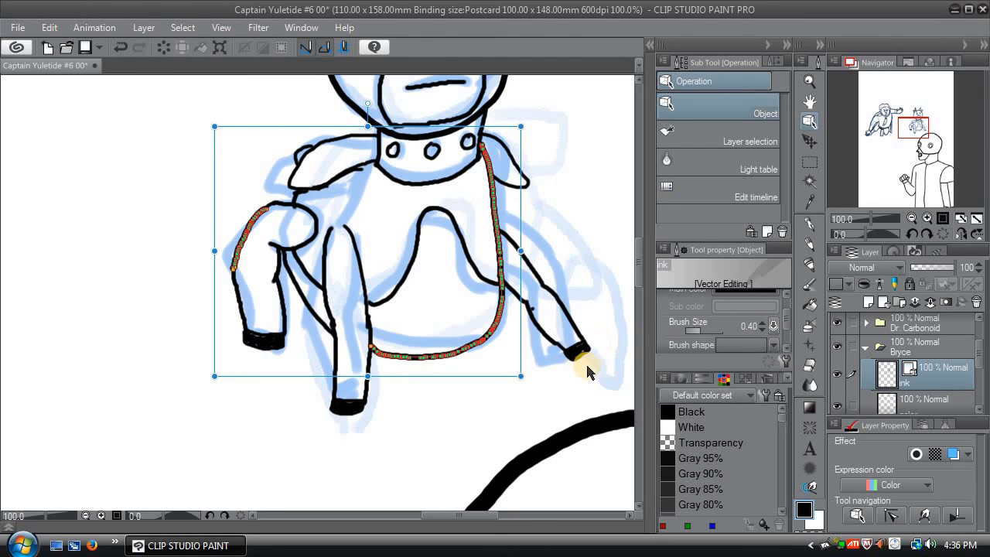
pyautogui.click(812, 222)
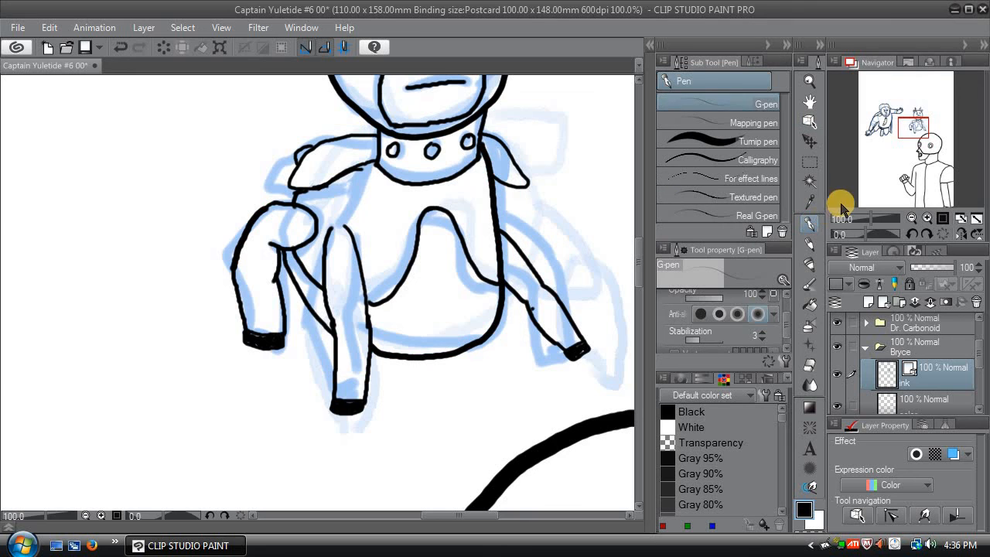
pyautogui.click(911, 220)
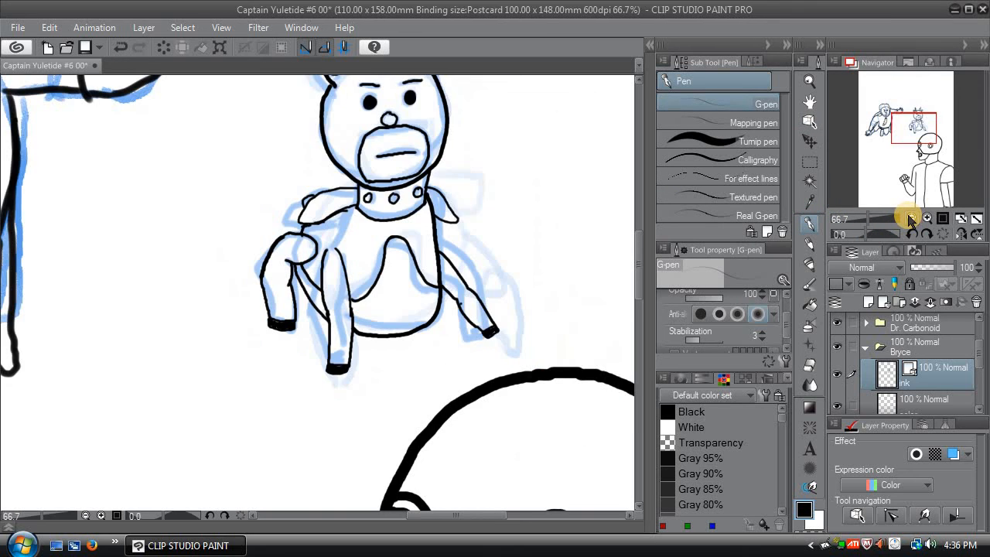
pyautogui.click(910, 219)
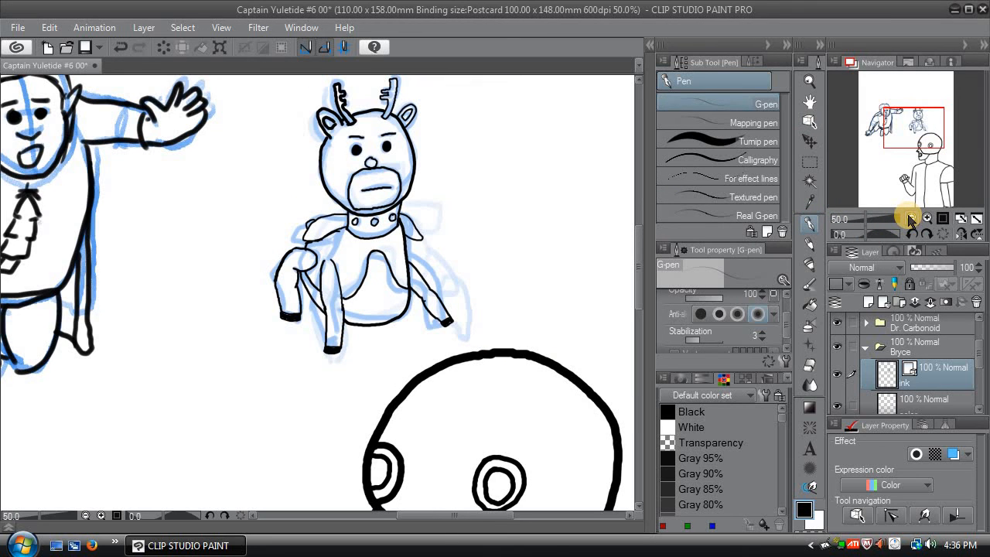